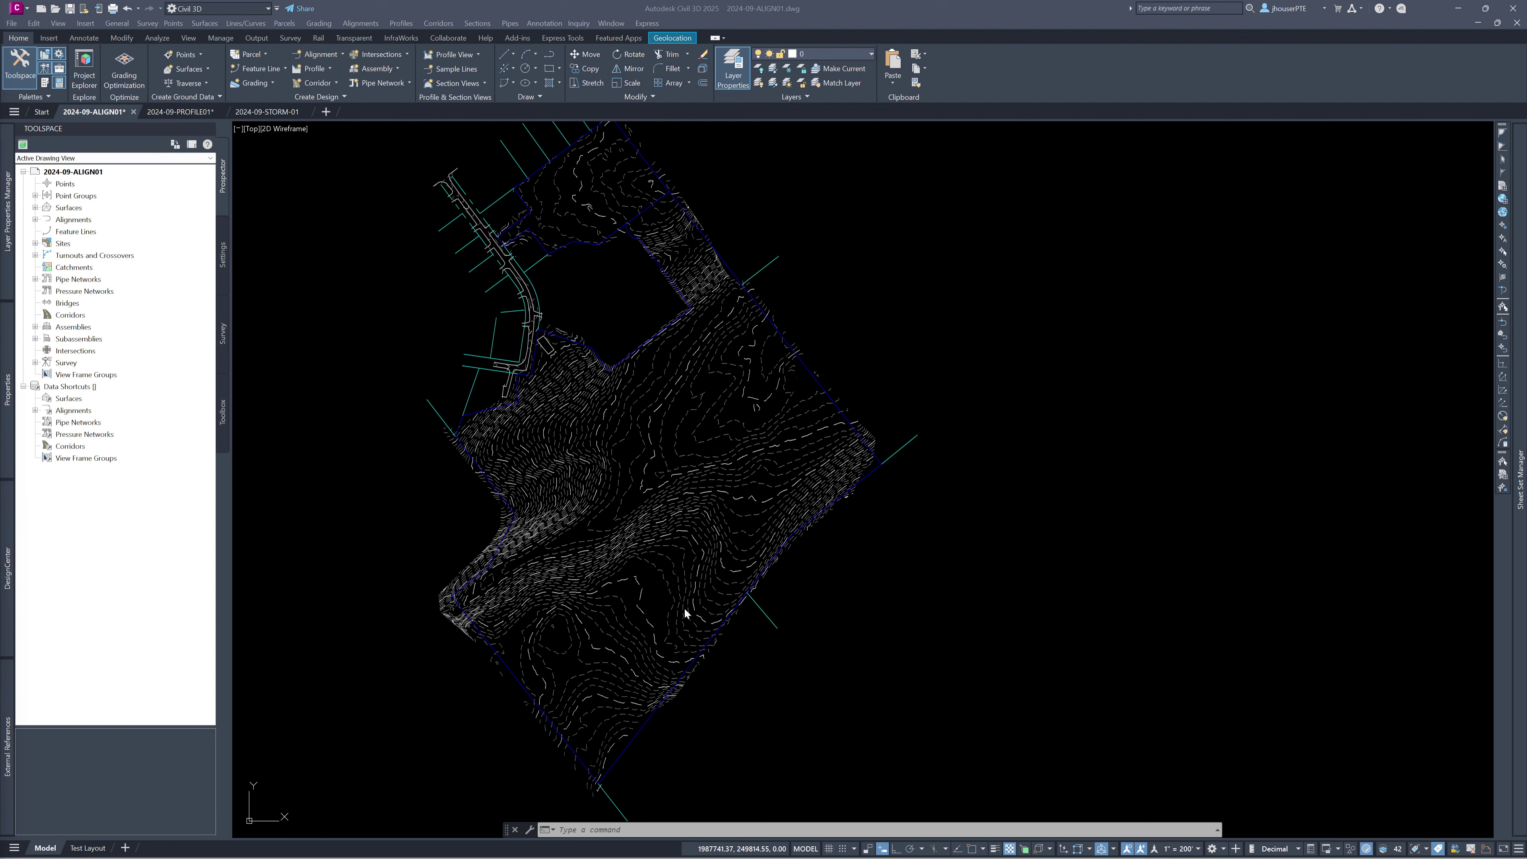
scroll(521, 385, "up", 4)
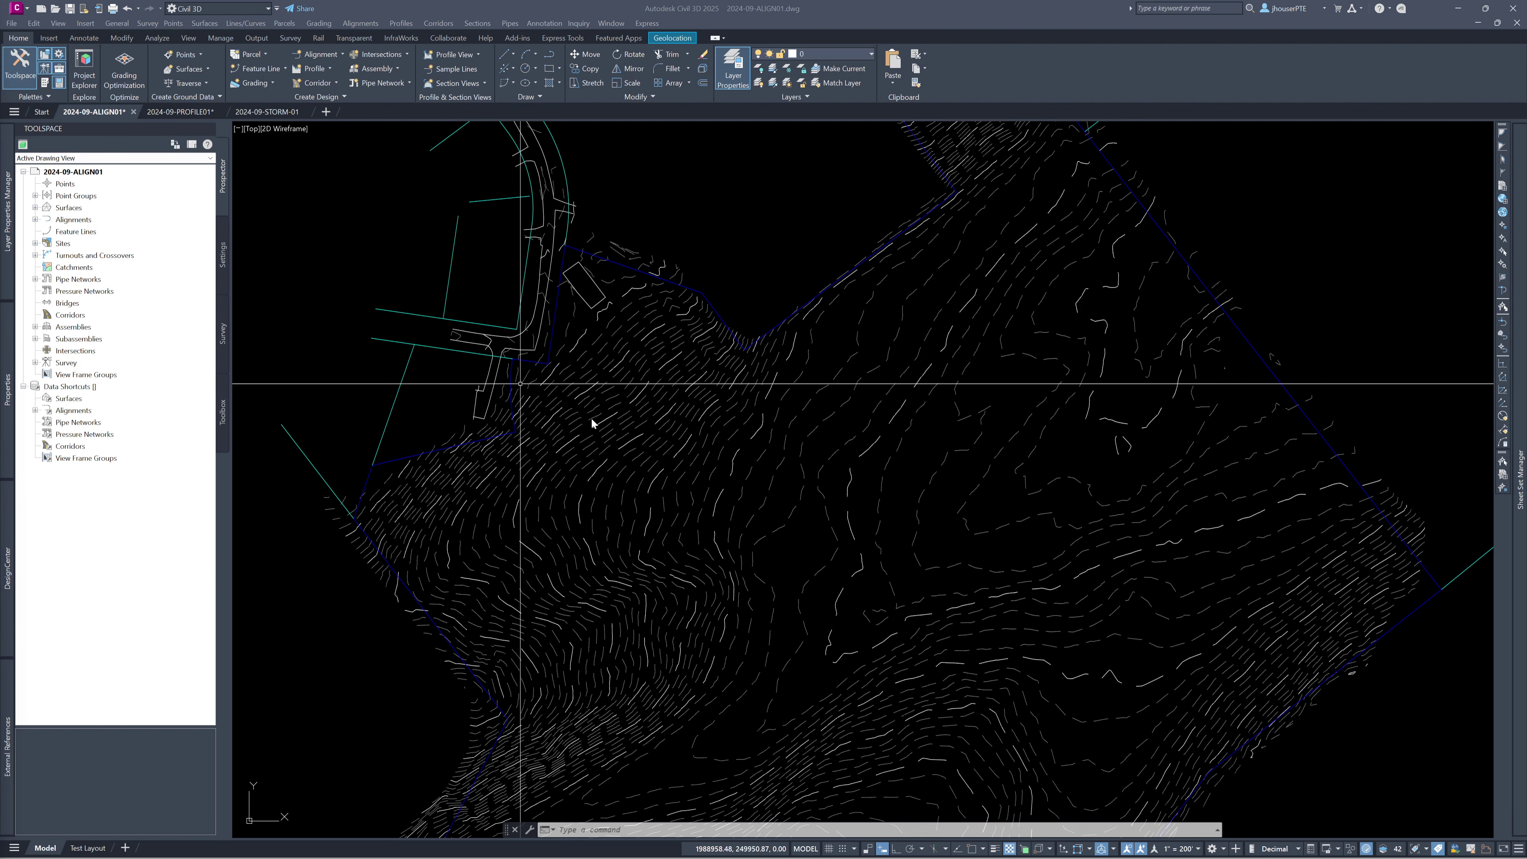
scroll(607, 419, "up", 2)
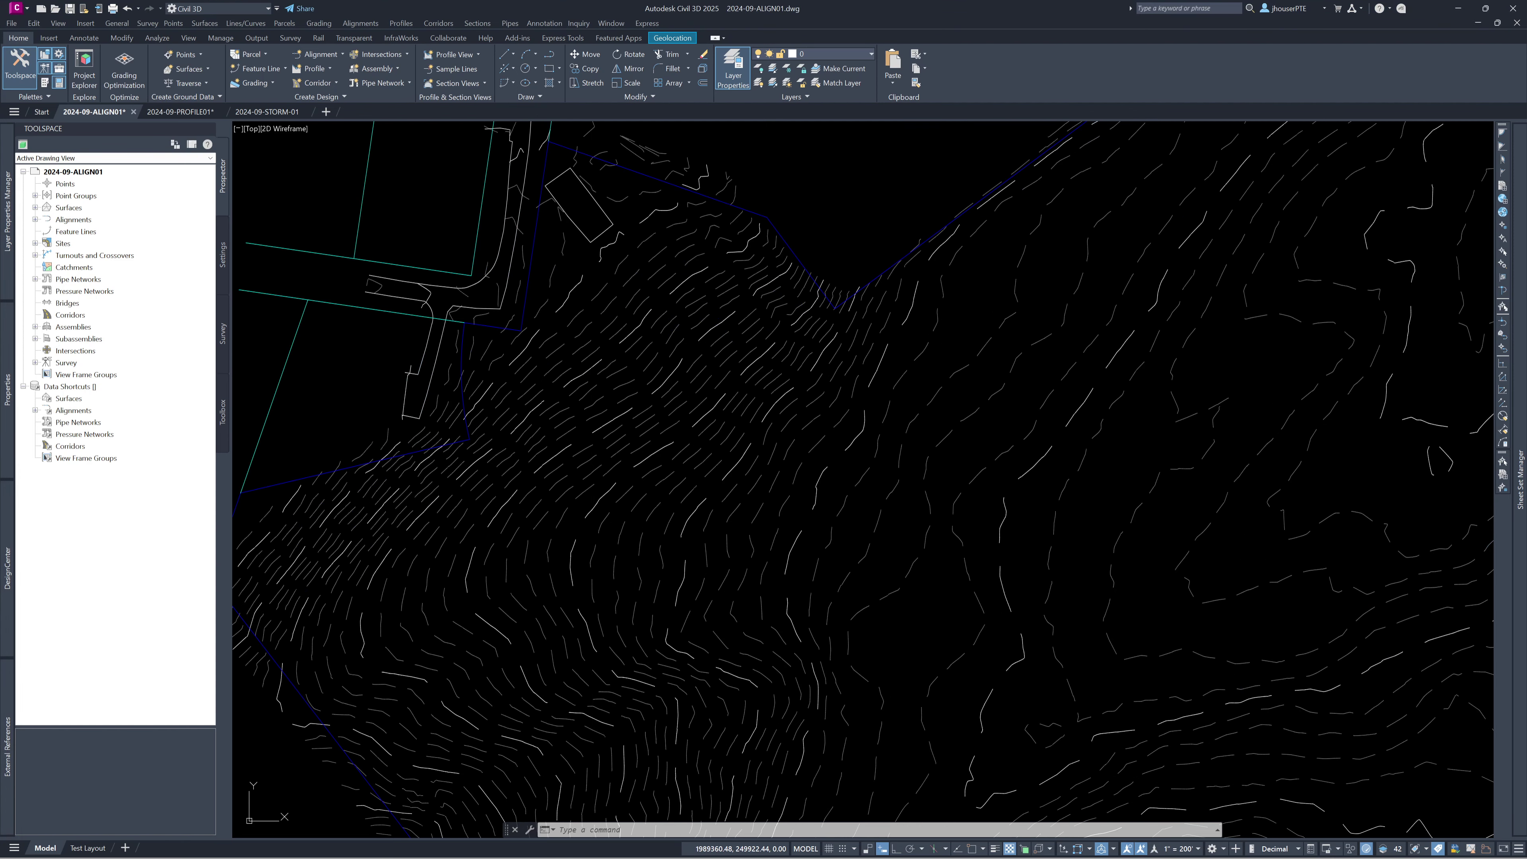
mouse_move(648, 401)
middle_mouse_down()
mouse_move(892, 464)
mouse_move(736, 422)
mouse_move(699, 389)
mouse_move(774, 436)
middle_mouse_up()
scroll(700, 388, "down", 6)
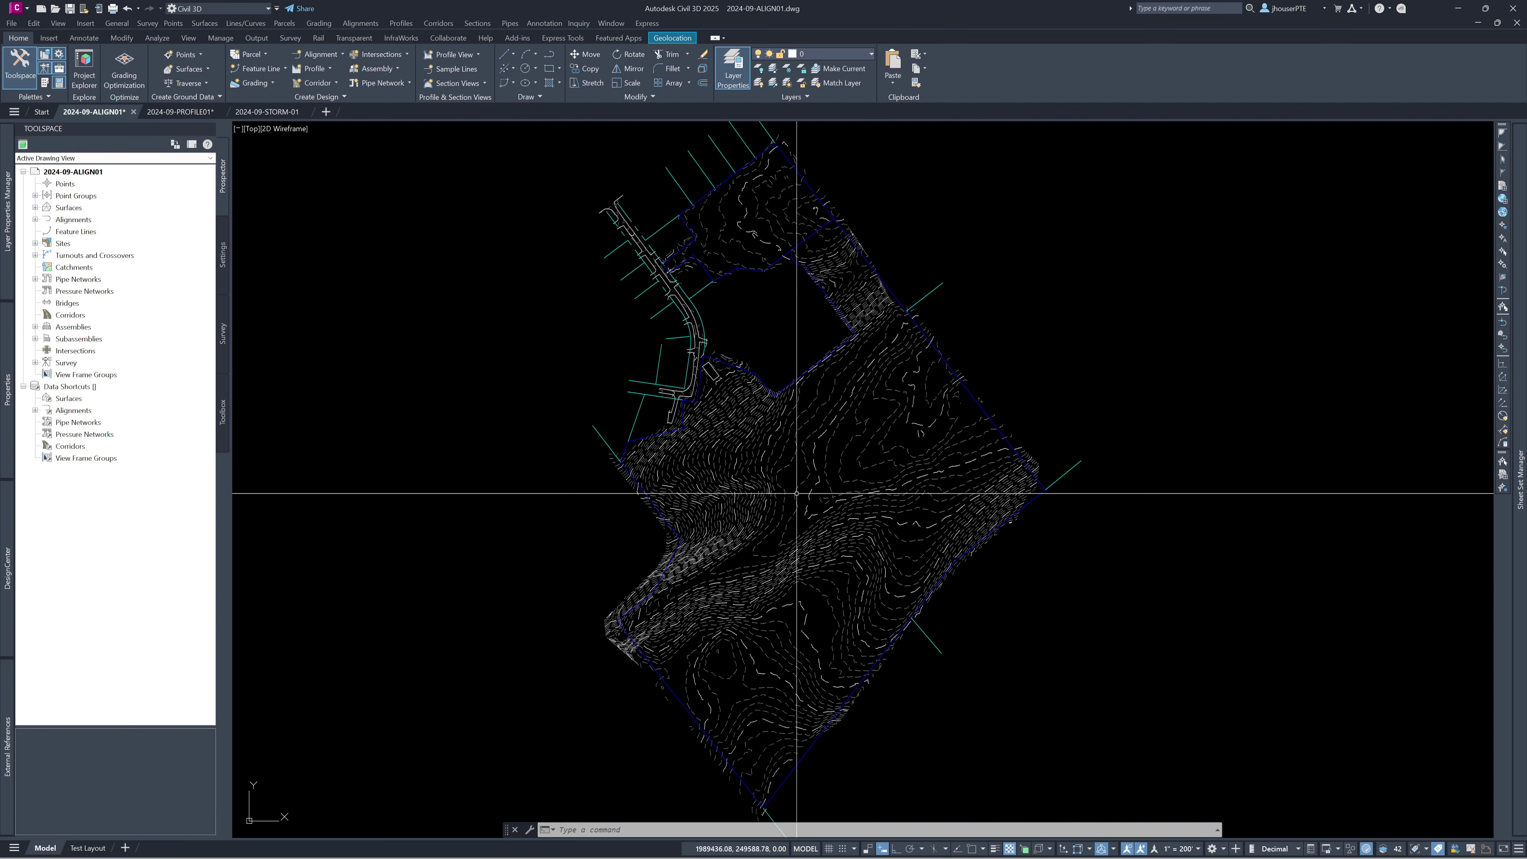
mouse_move(798, 493)
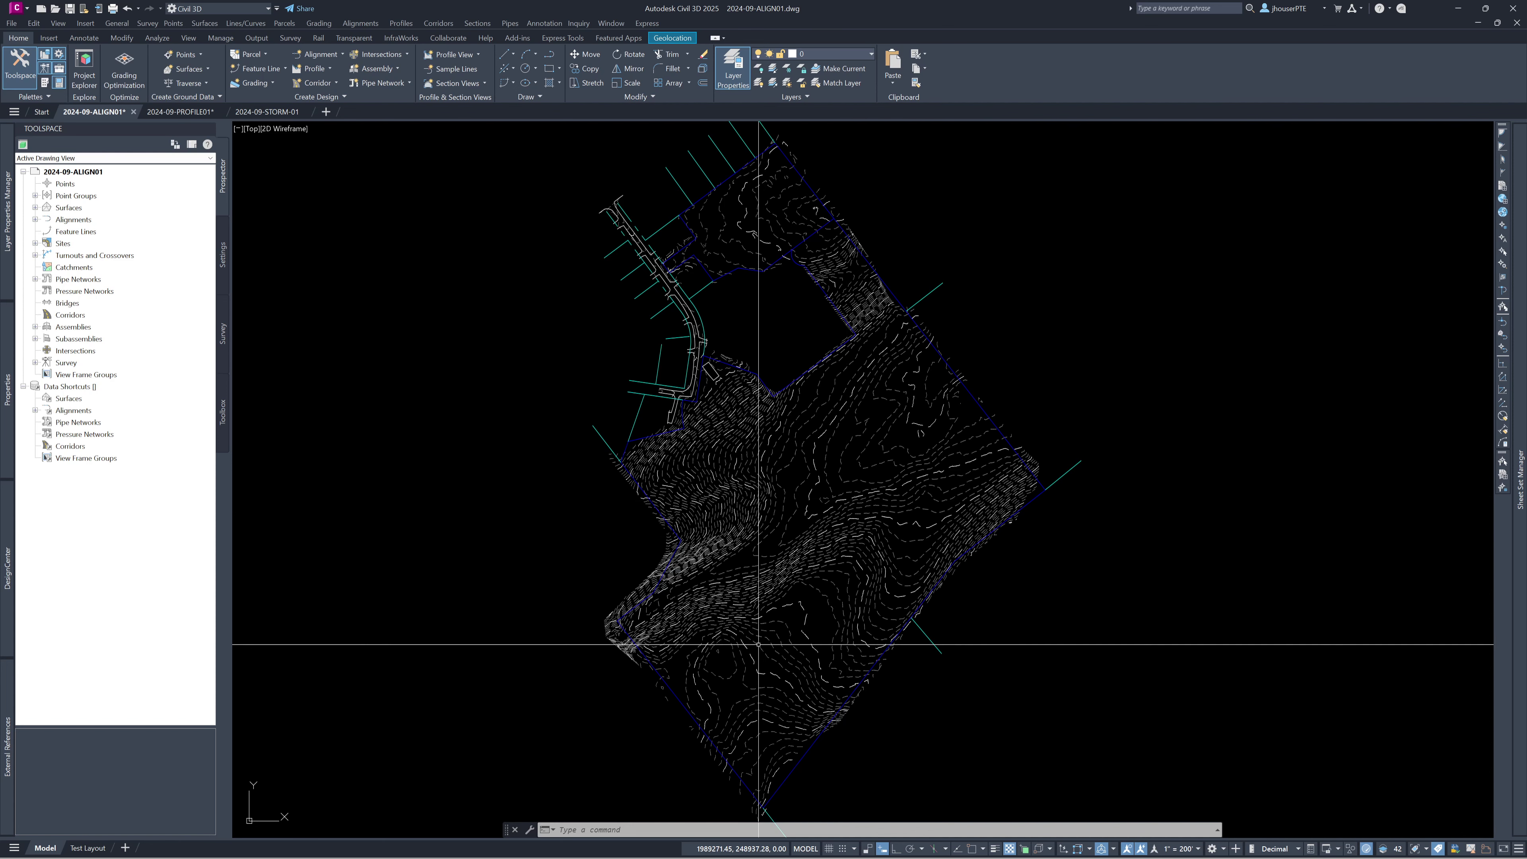
scroll(751, 553, "up", 5)
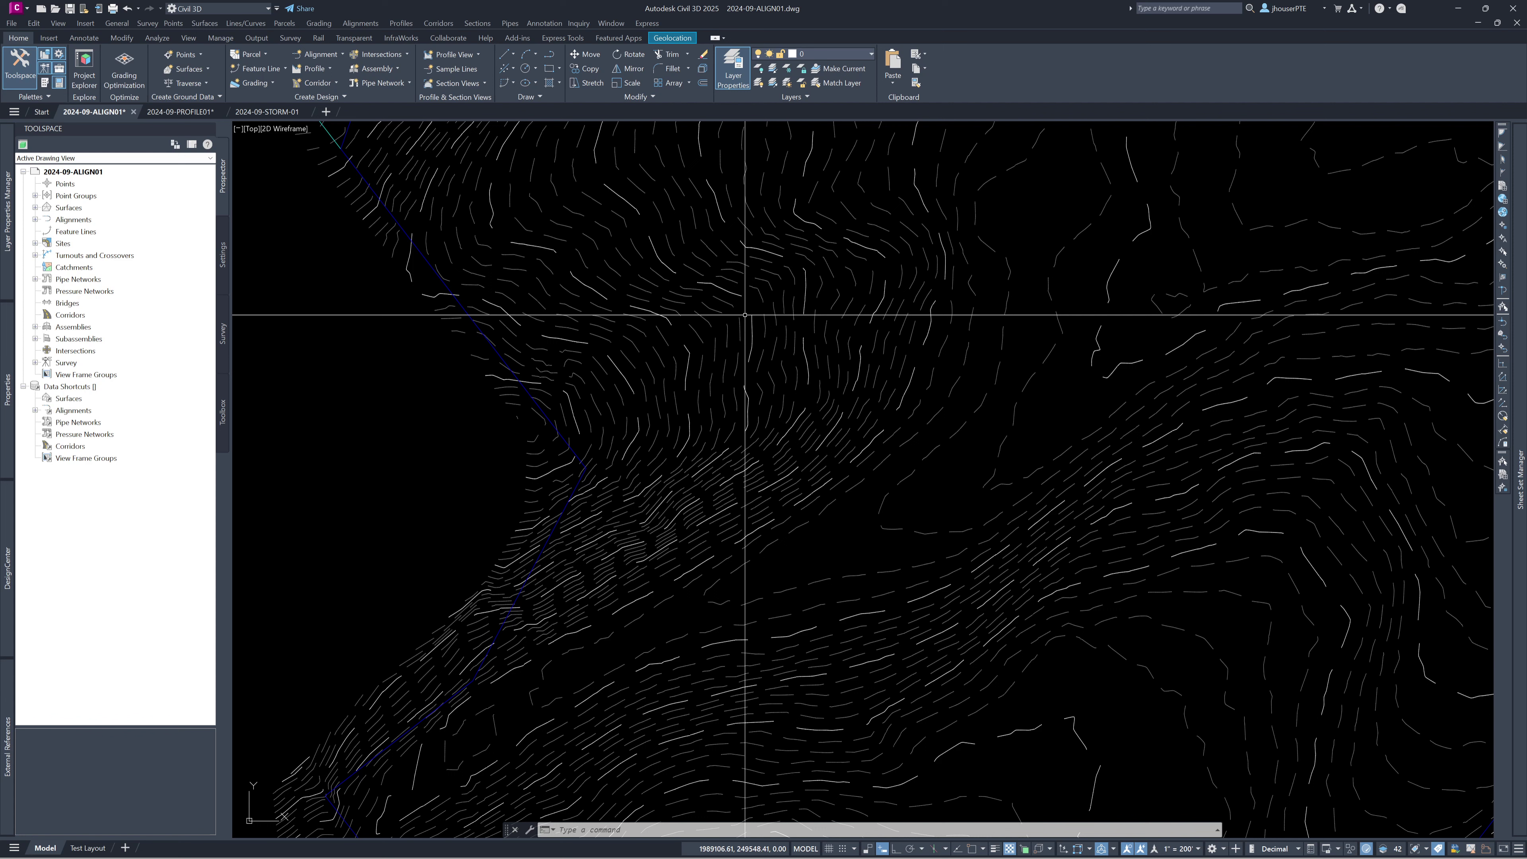
type("o")
key("Return")
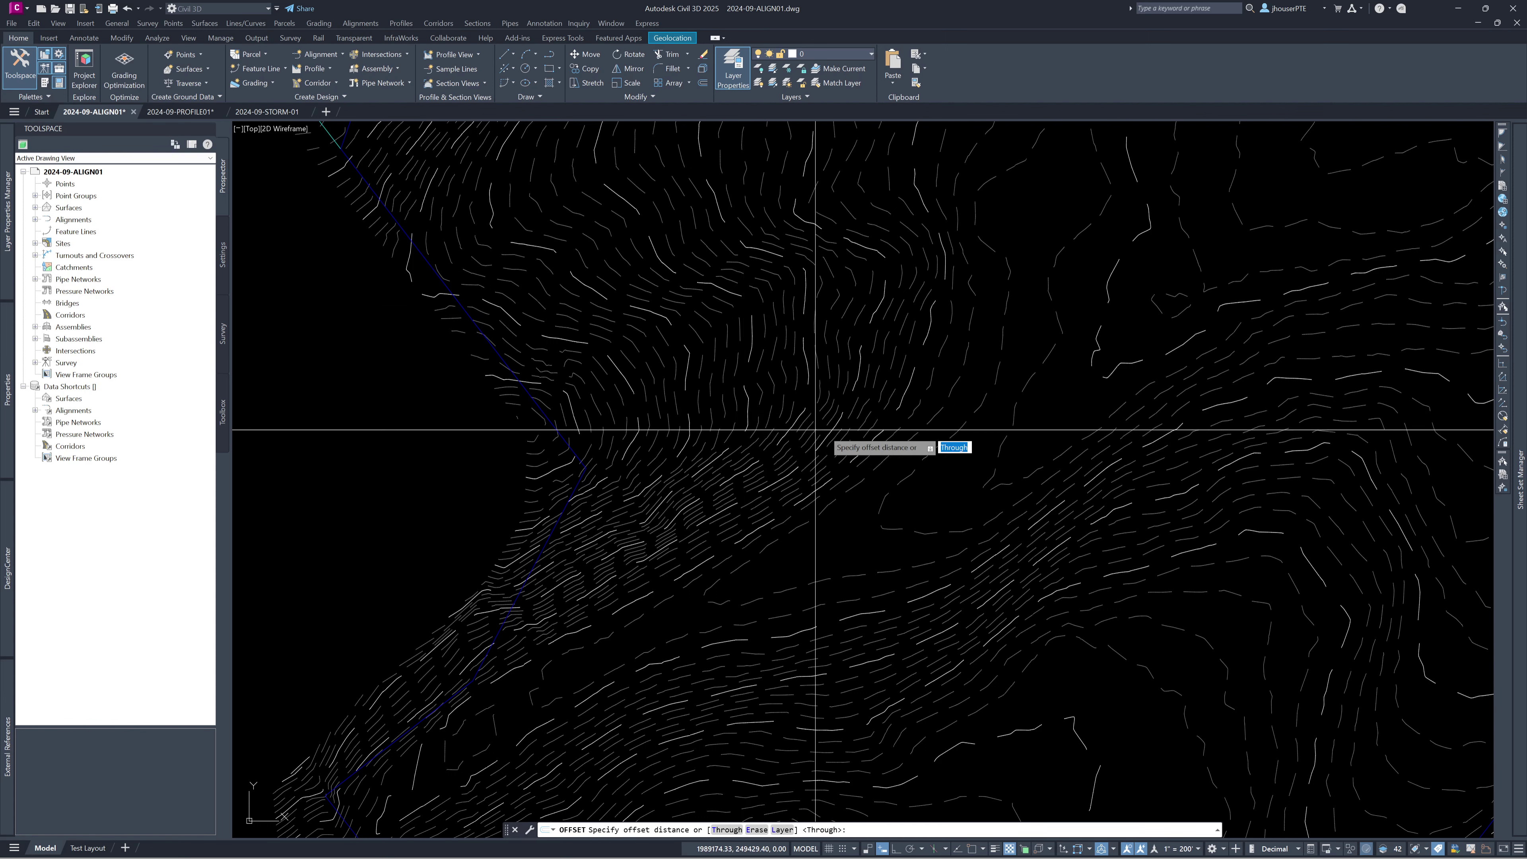
scroll(815, 429, "down", 4)
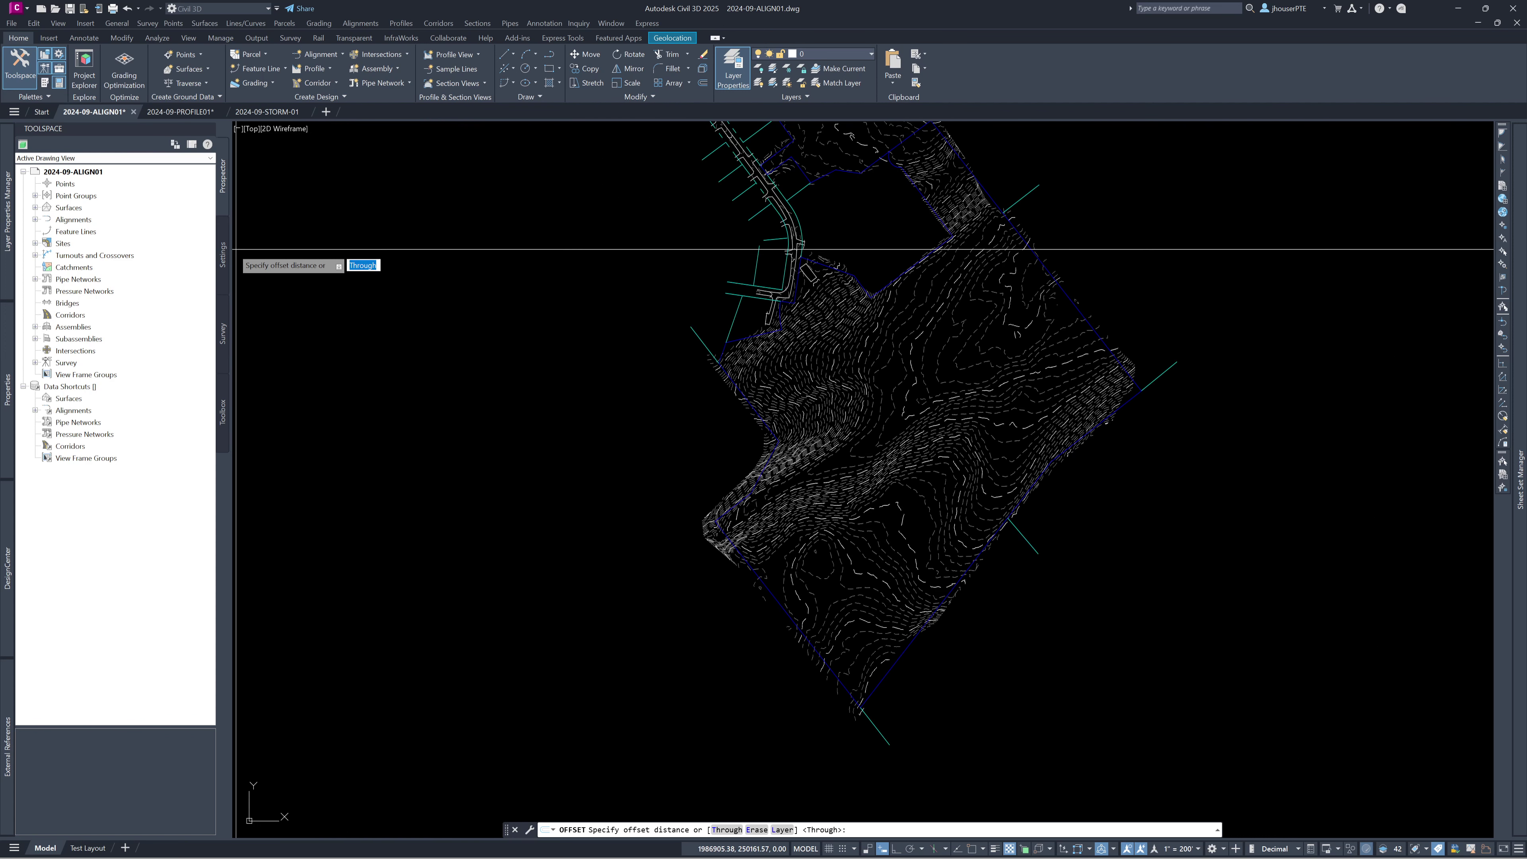
- Turn on layer _01 to show the 150' offset lines inside the site boundary, and leave the running Offset command
mouse_move(9, 260)
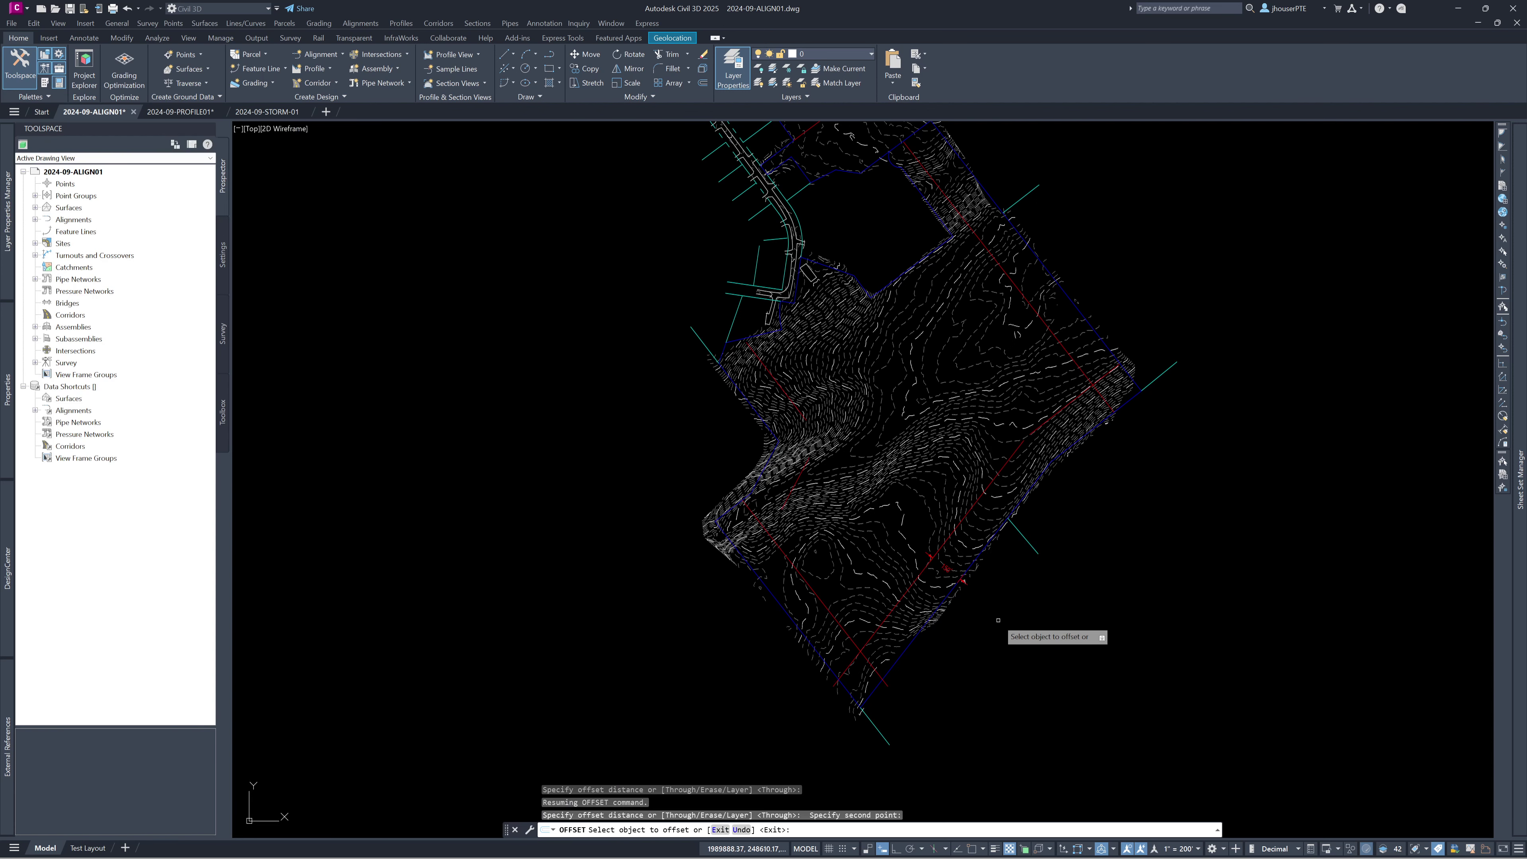
double_click(990, 641)
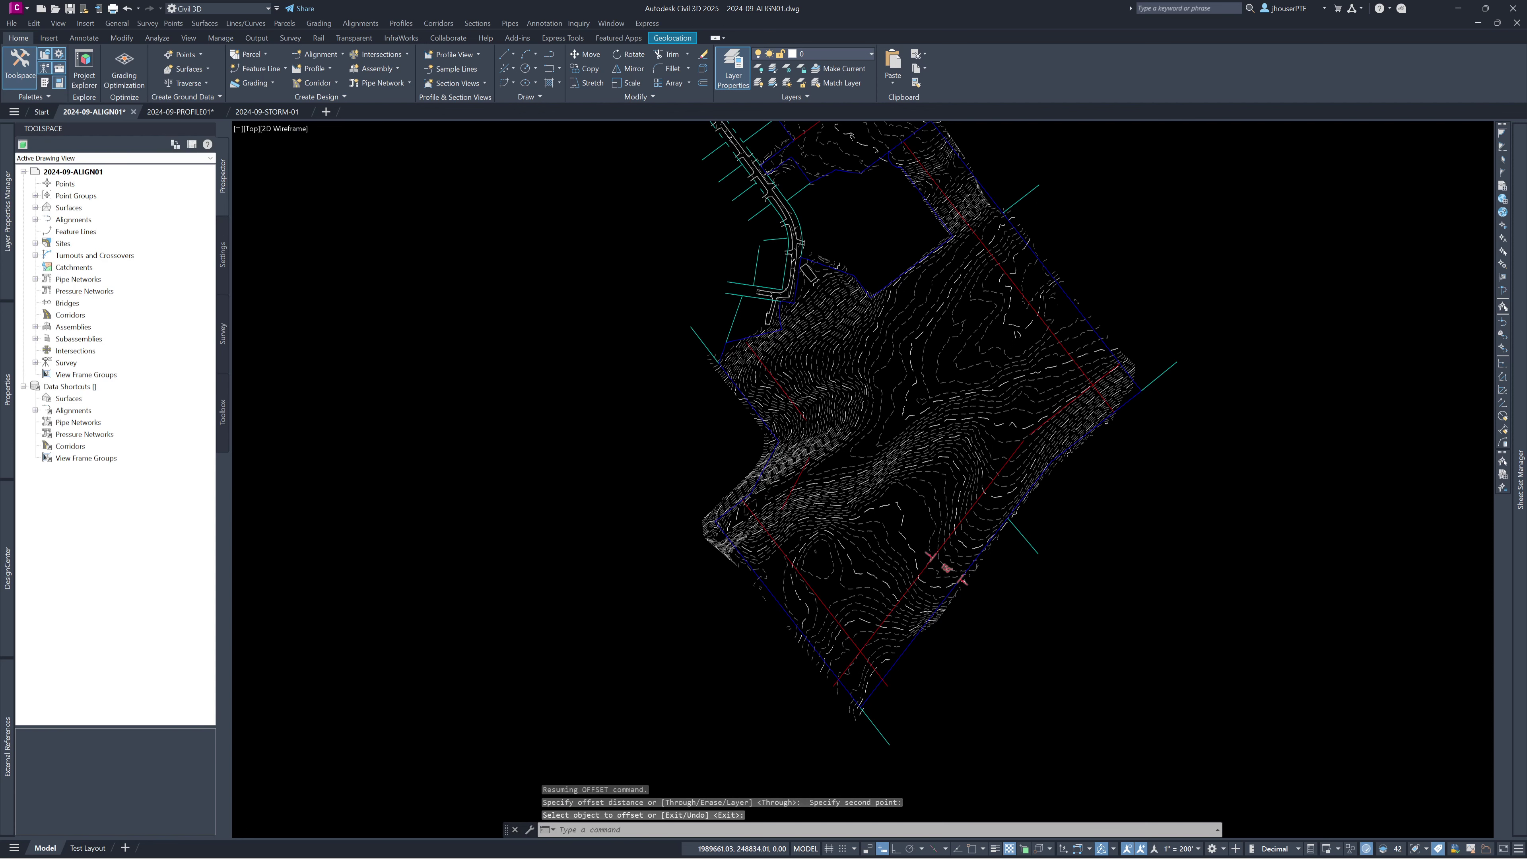
scroll(867, 527, "up", 6)
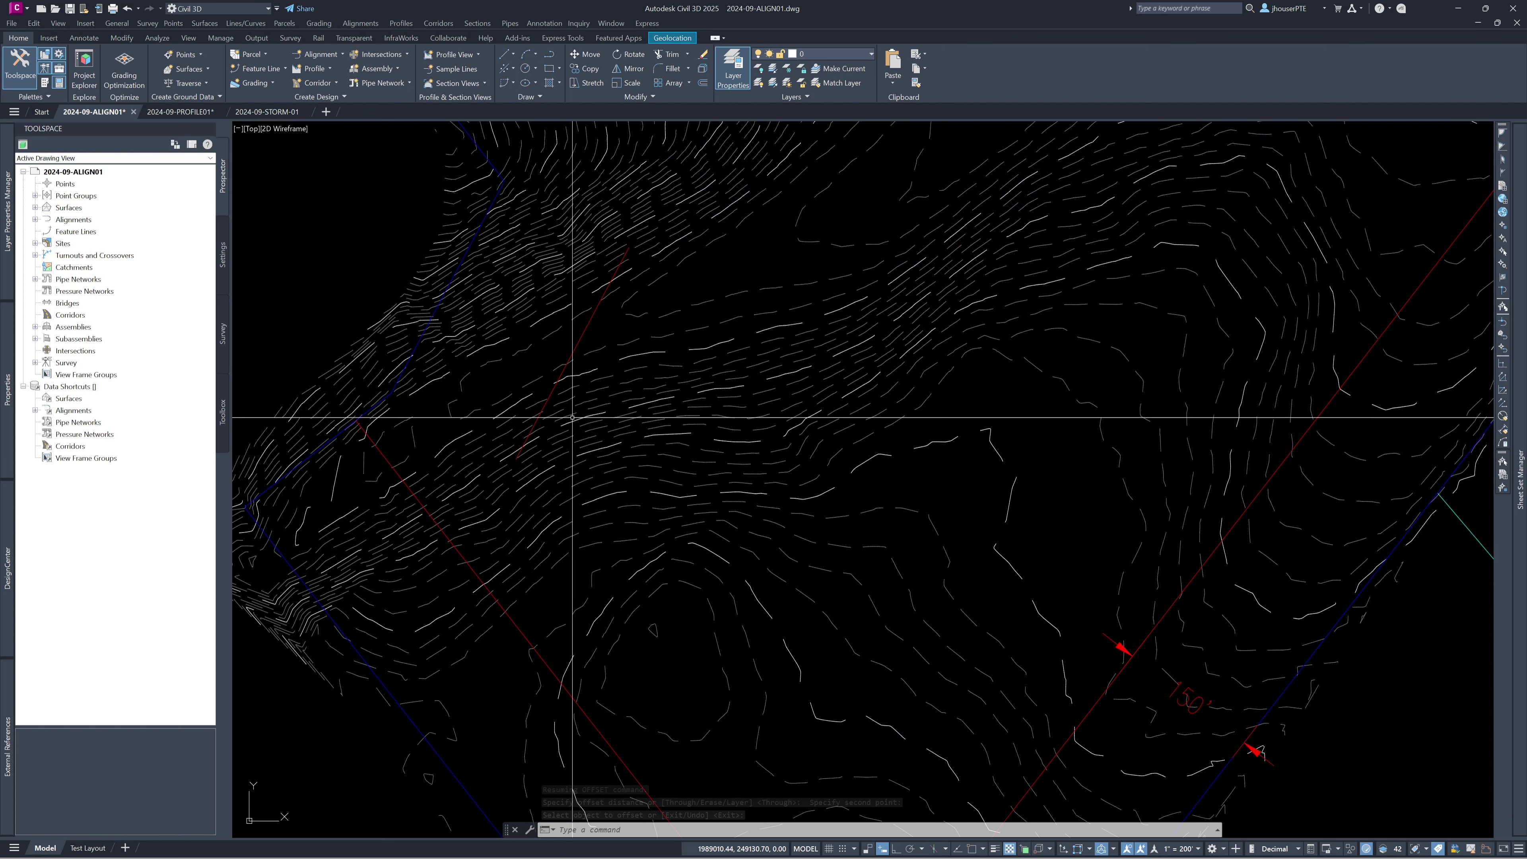
scroll(541, 499, "down", 4)
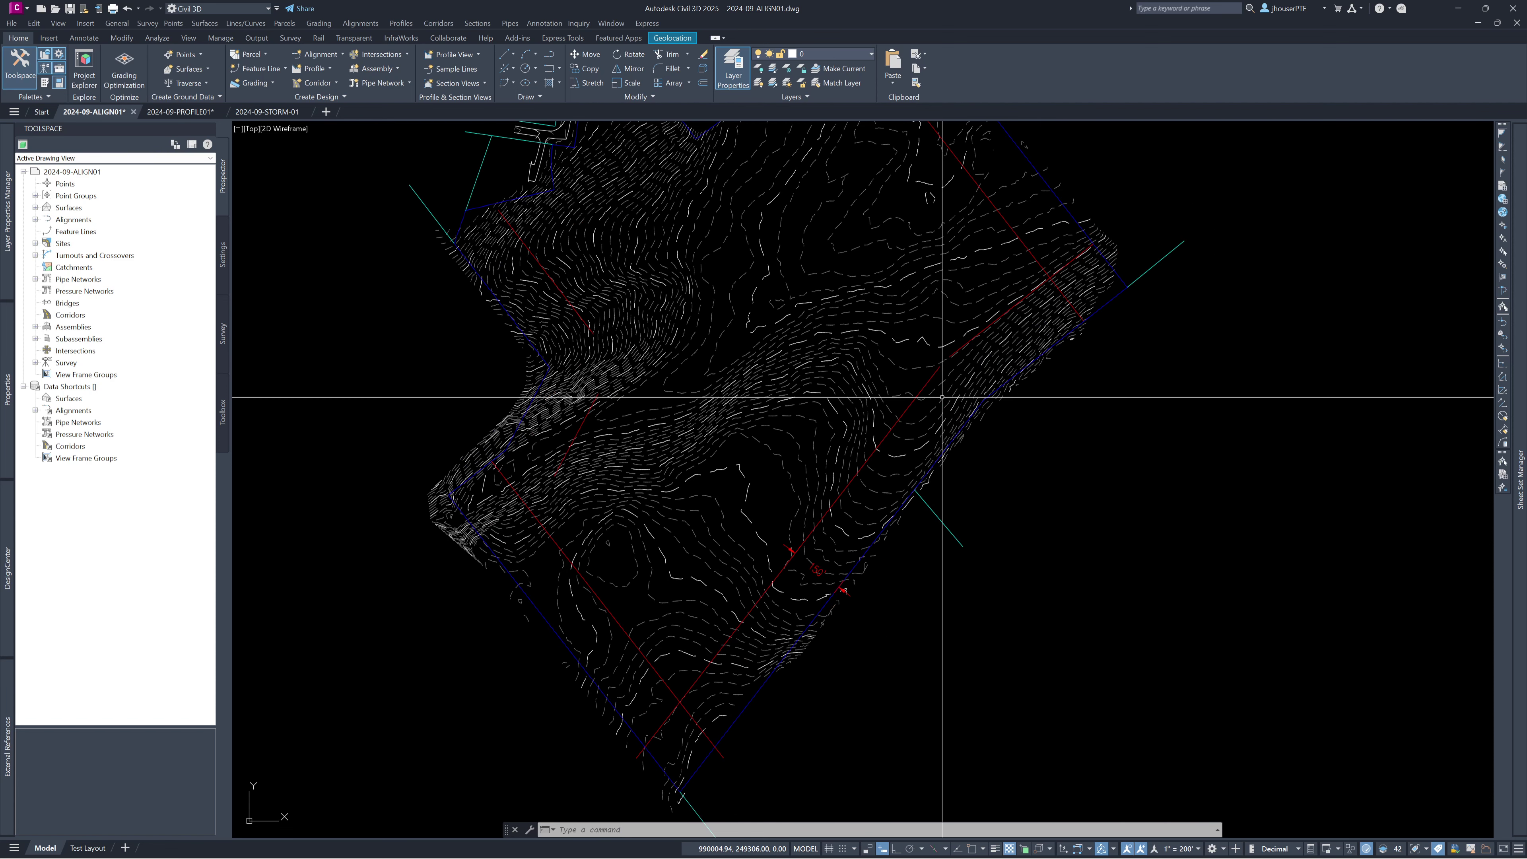
mouse_move(850, 234)
middle_mouse_down()
mouse_move(869, 498)
mouse_move(925, 344)
middle_mouse_up()
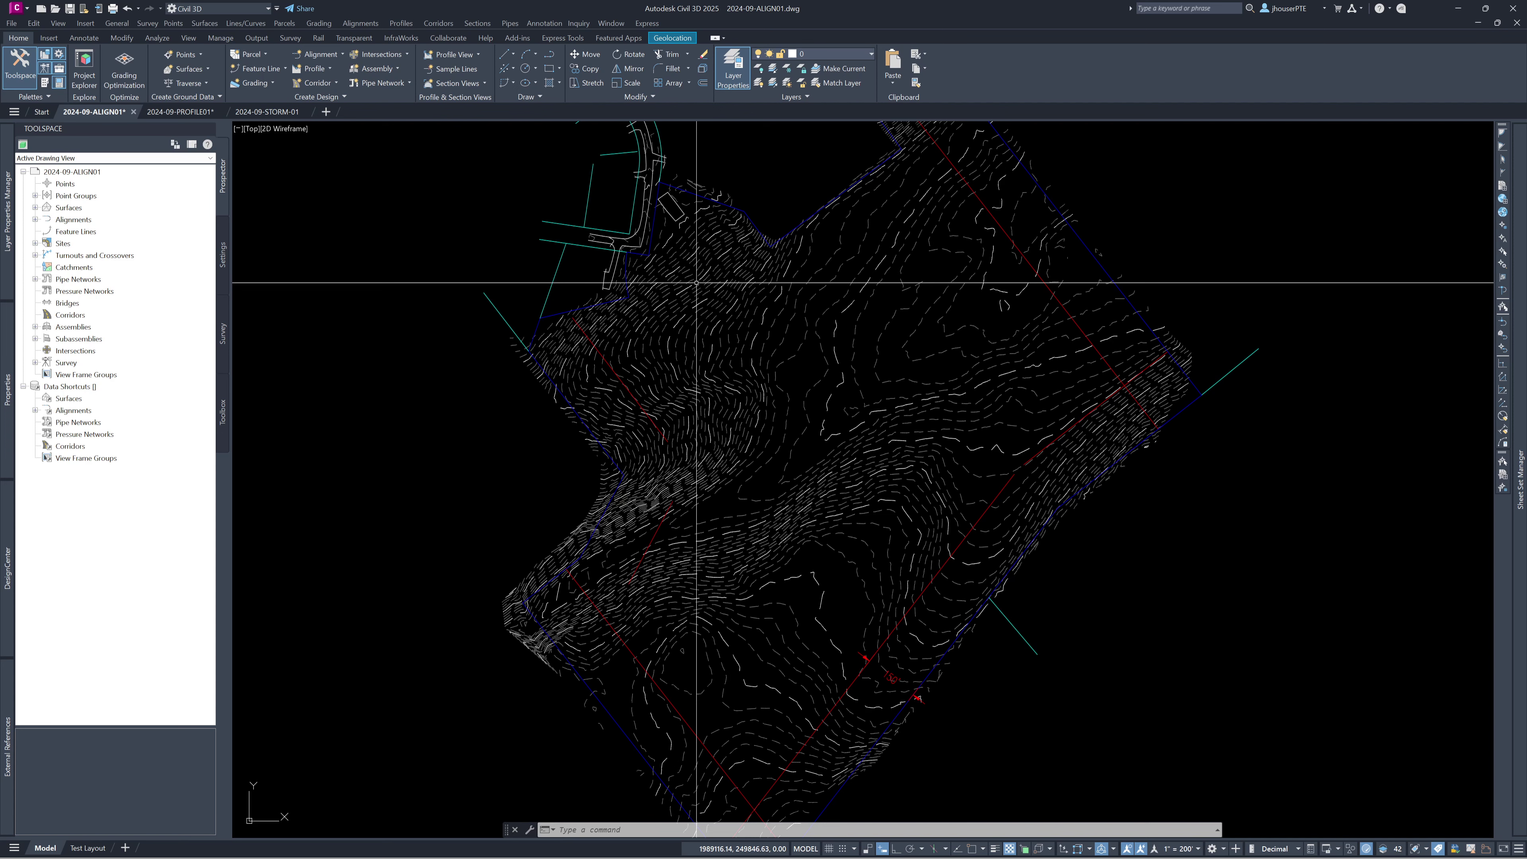
middle_click_drag(853, 384, 826, 676)
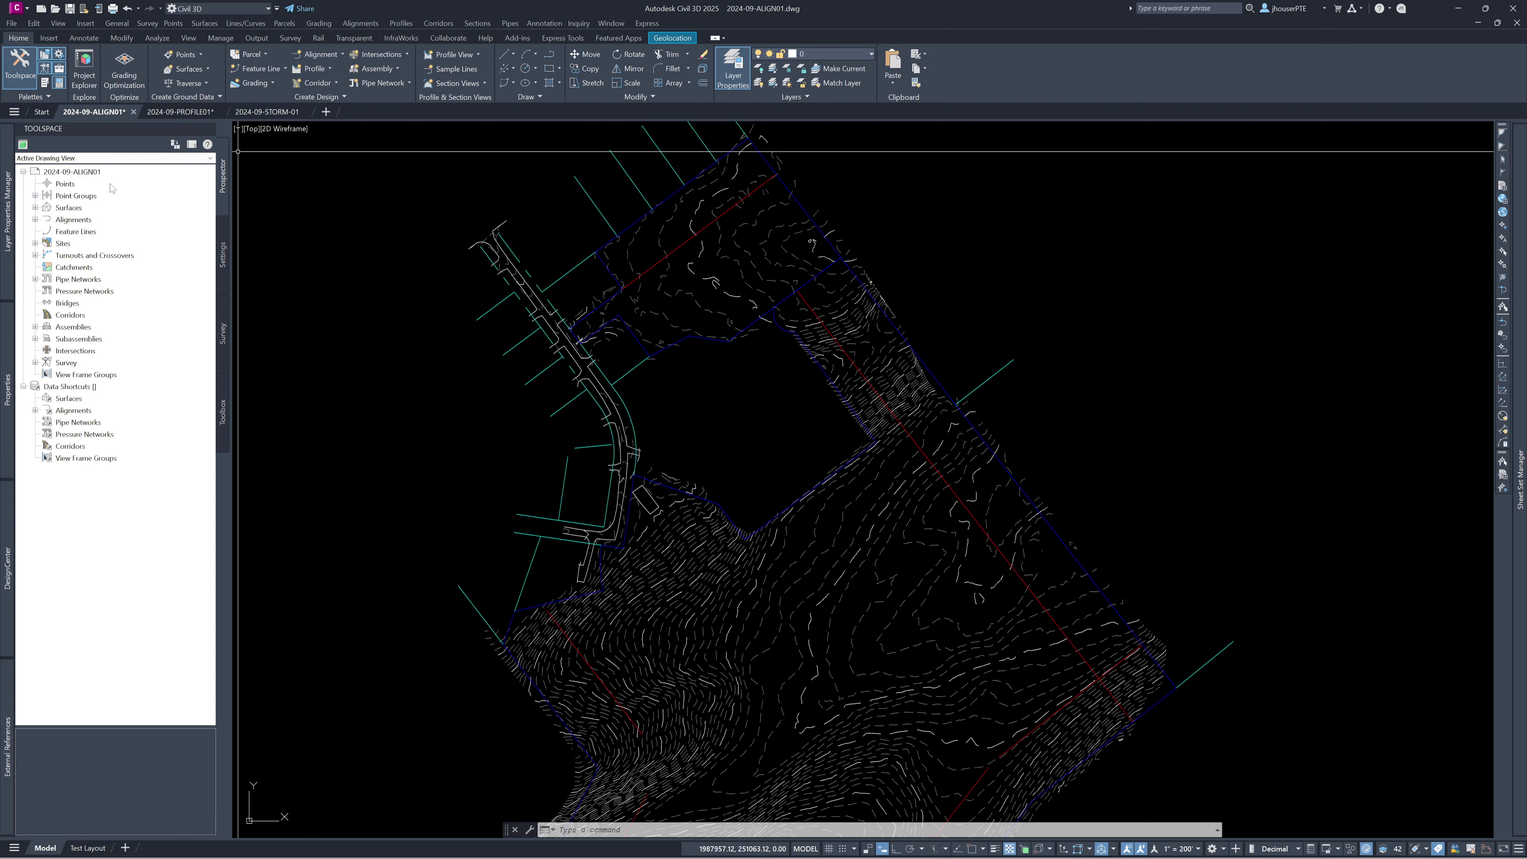
- Open the layer properties and turn on layers _02 and _03 to show the second set of offset lines
type("la")
key("Return")
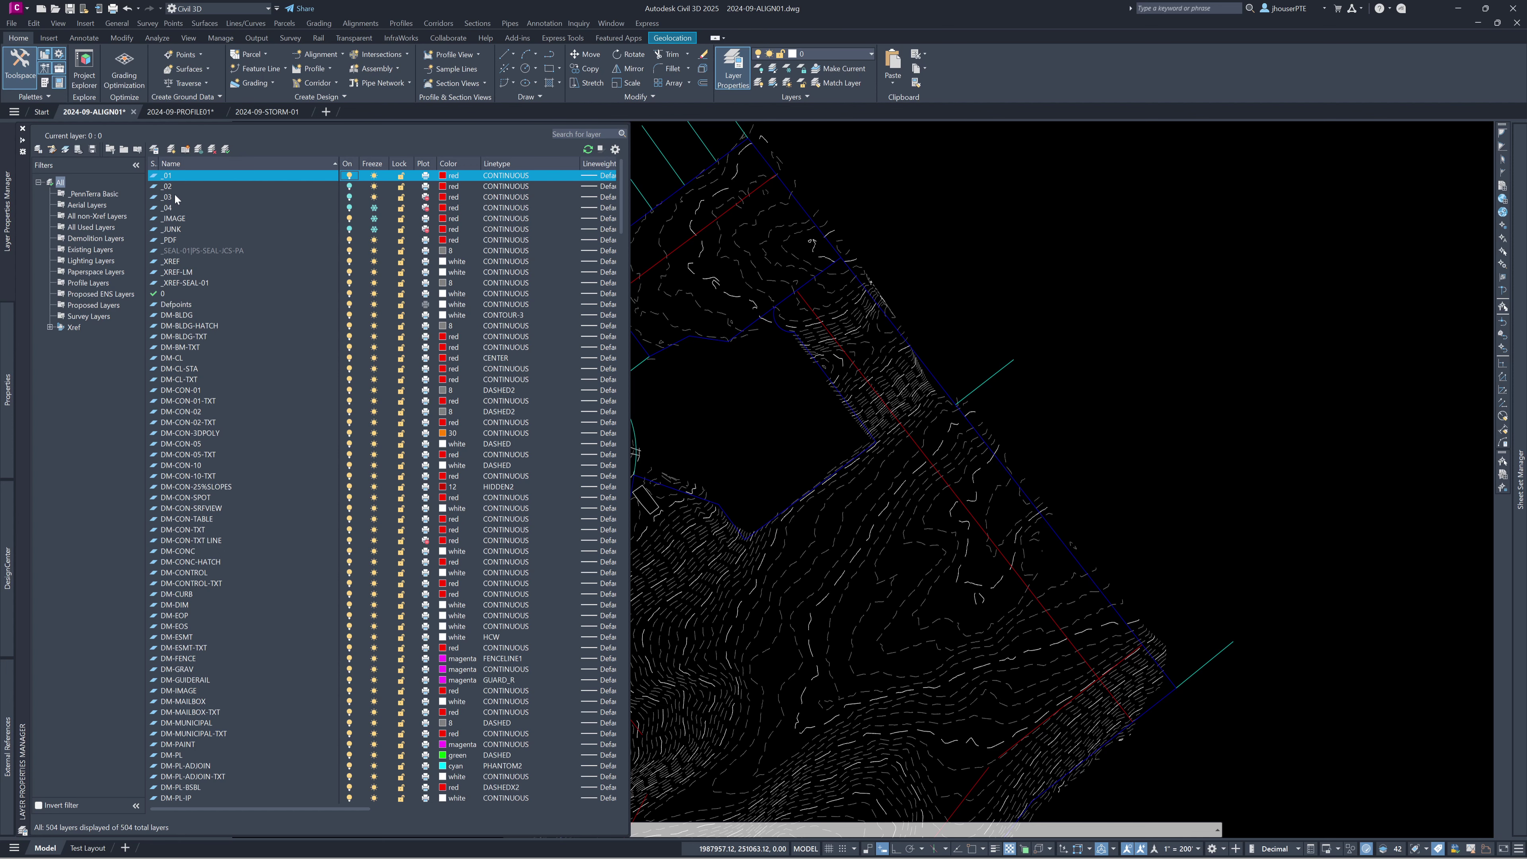
left_click(174, 186)
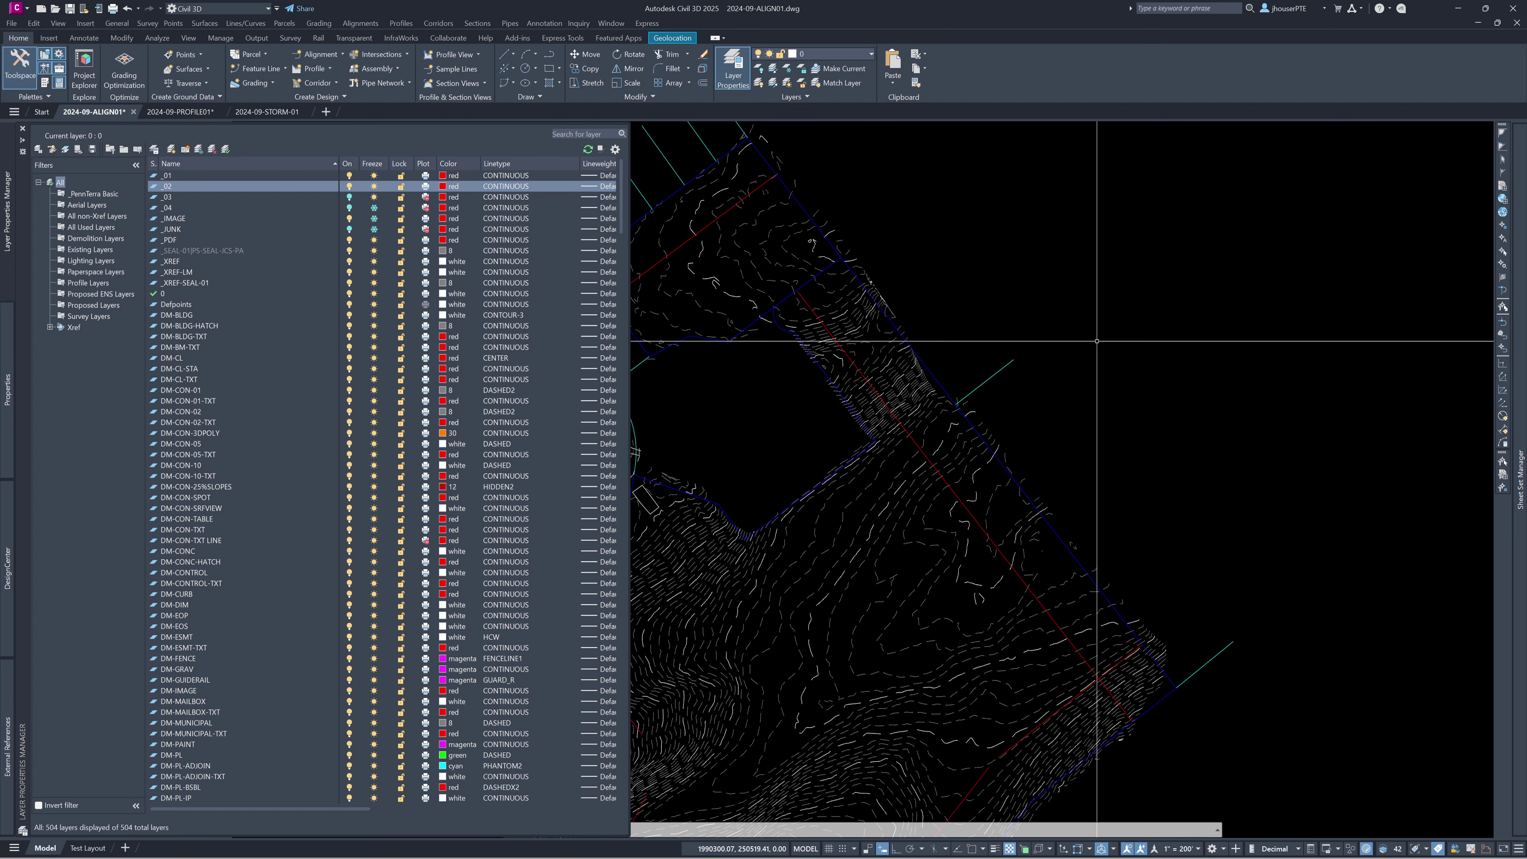
mouse_move(945, 519)
middle_mouse_down()
mouse_move(923, 400)
mouse_move(873, 374)
middle_mouse_up()
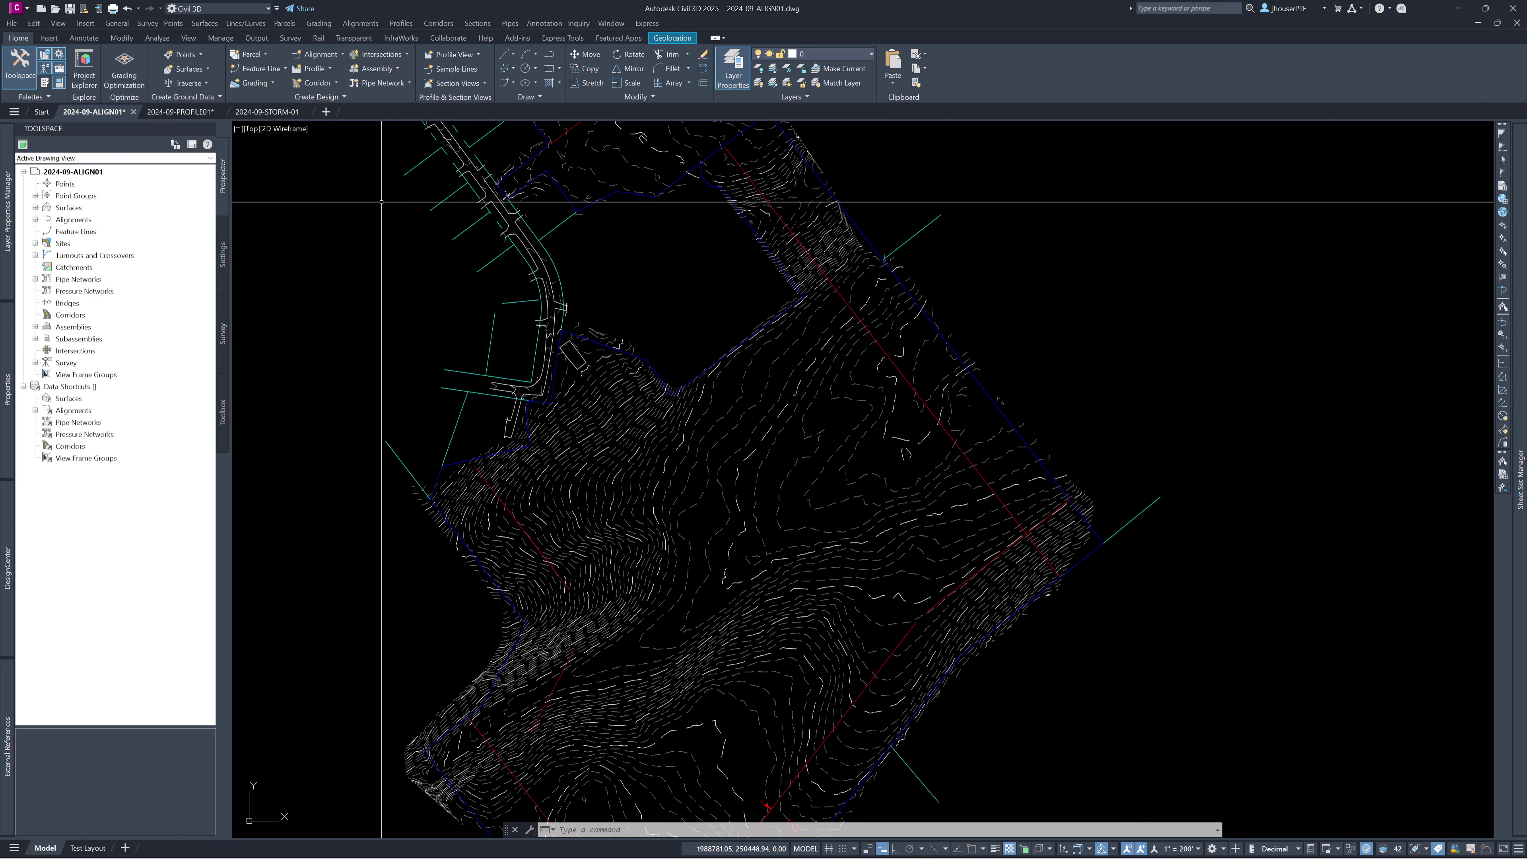
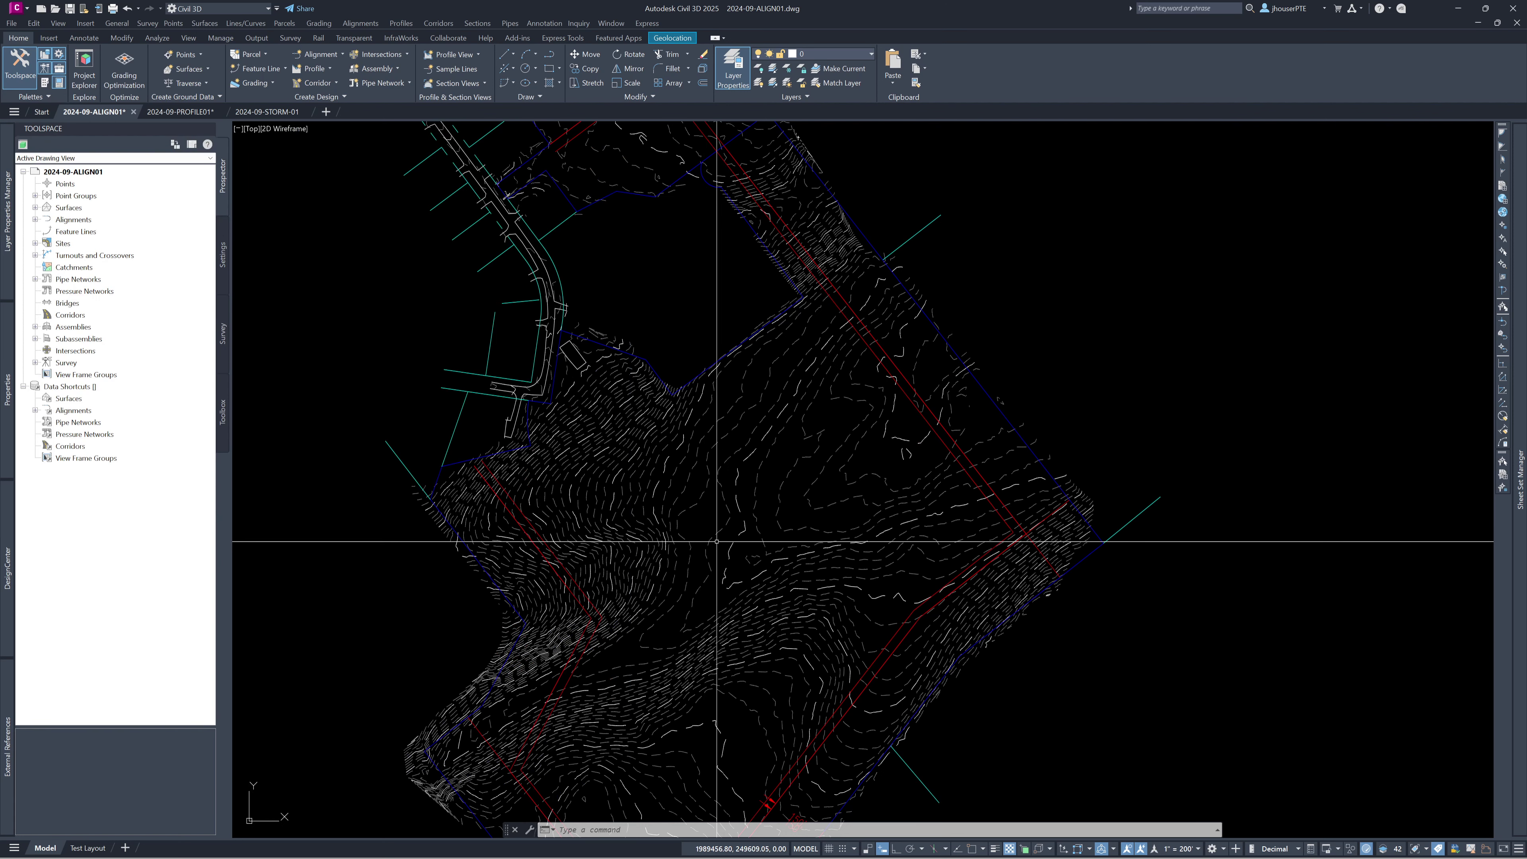
mouse_move(716, 542)
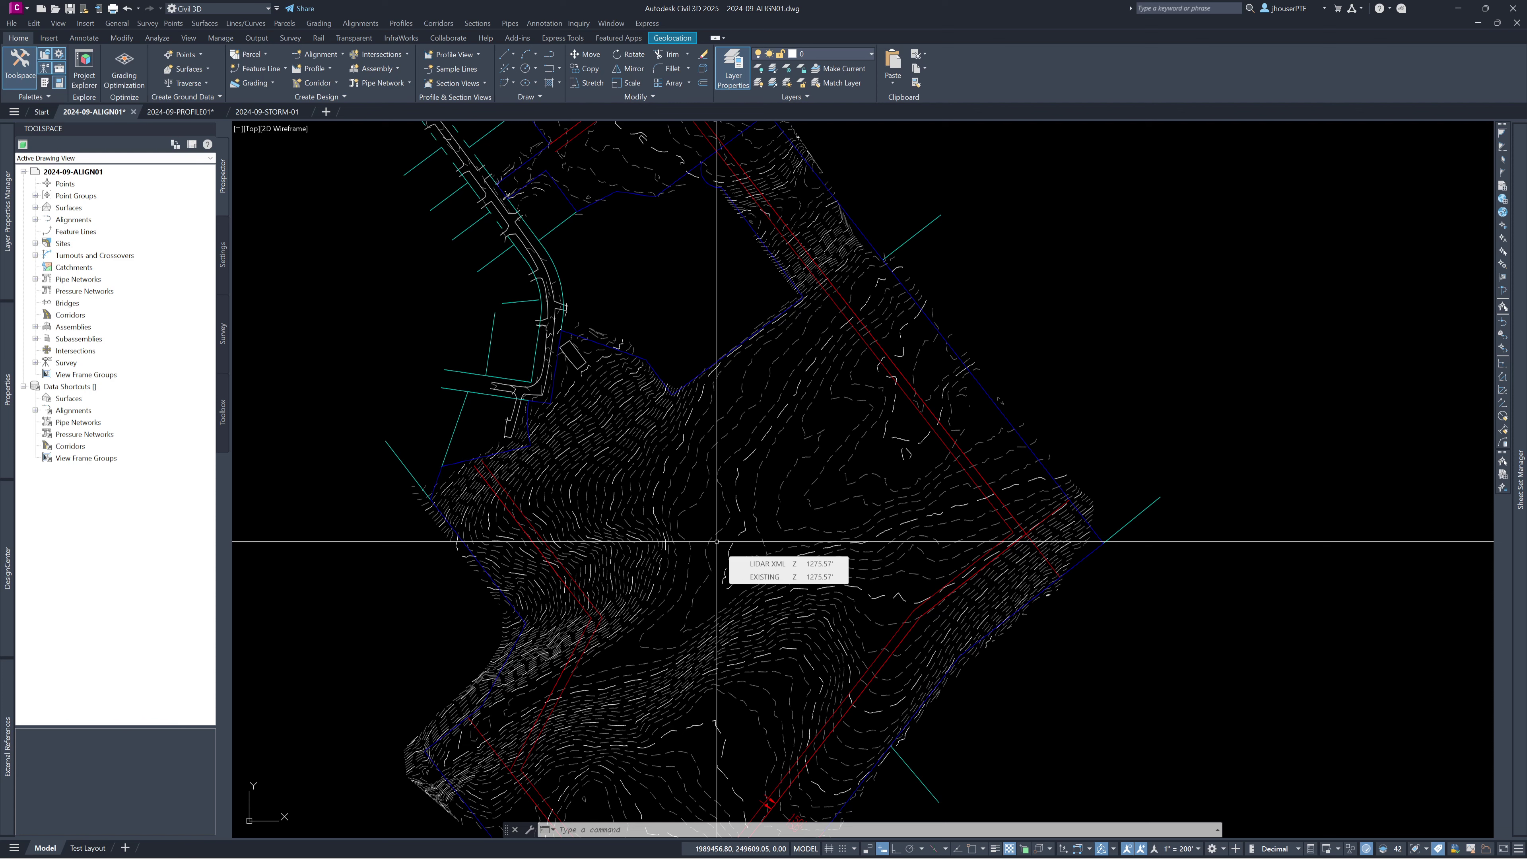
- Highlight the inner polyline on layer _03 across the whole site, turn on layer _04 and clear the selection
left_click(901, 617)
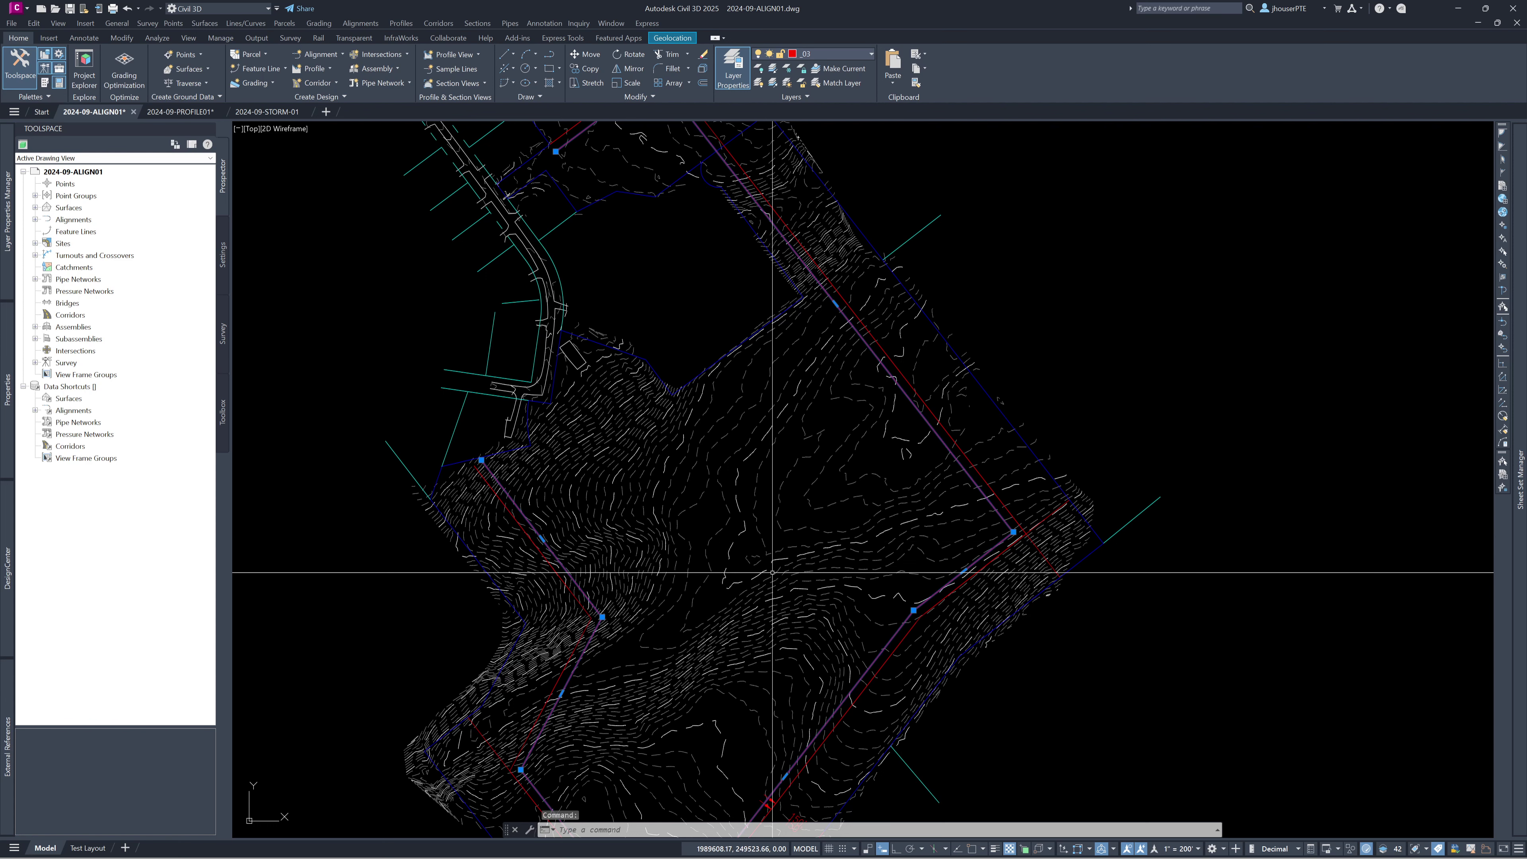
scroll(463, 350, "down", 2)
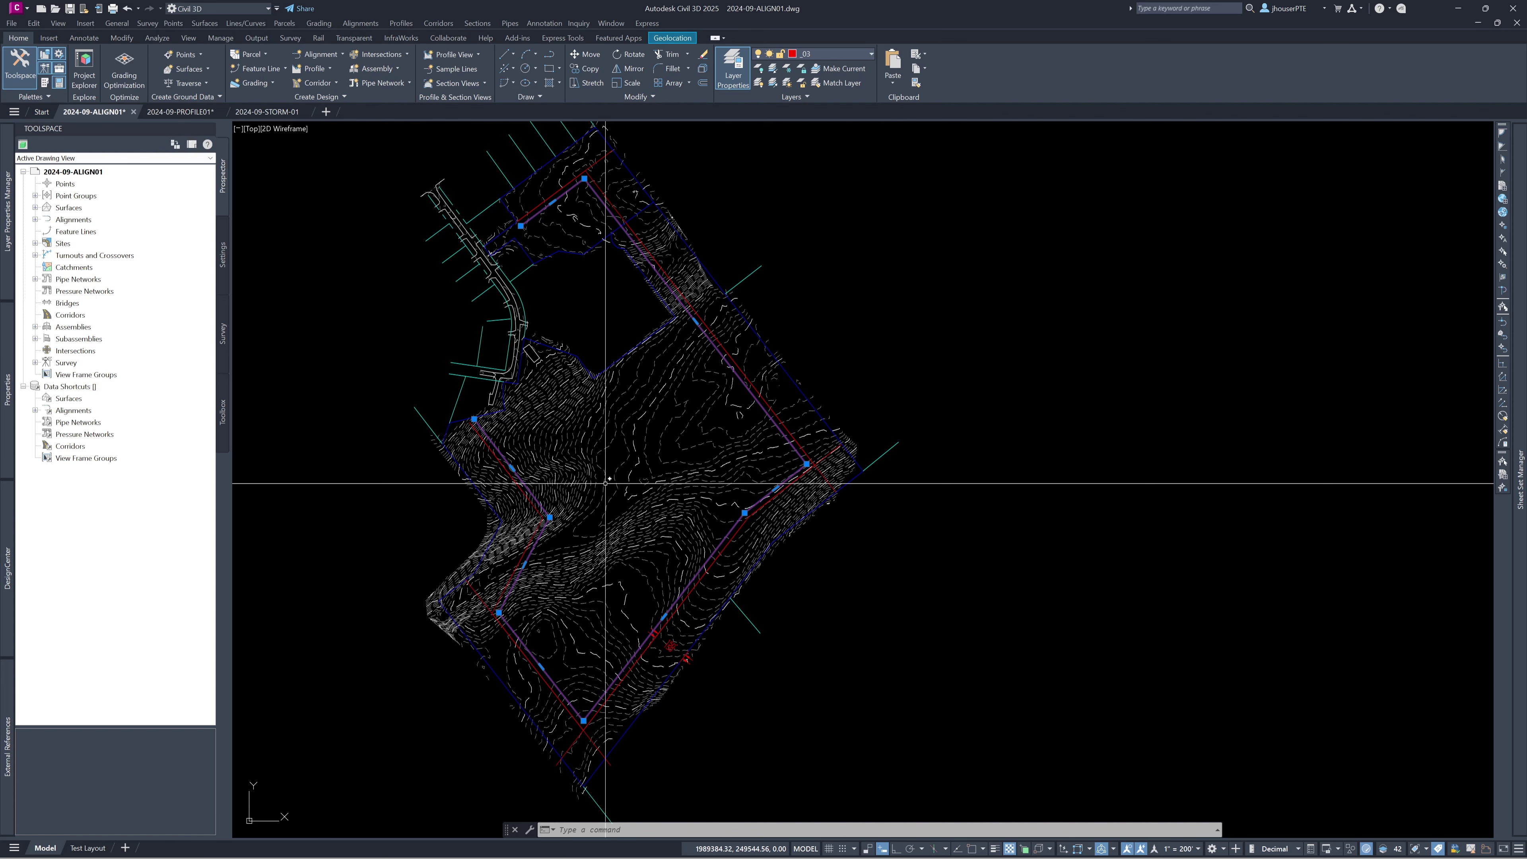
mouse_move(7, 210)
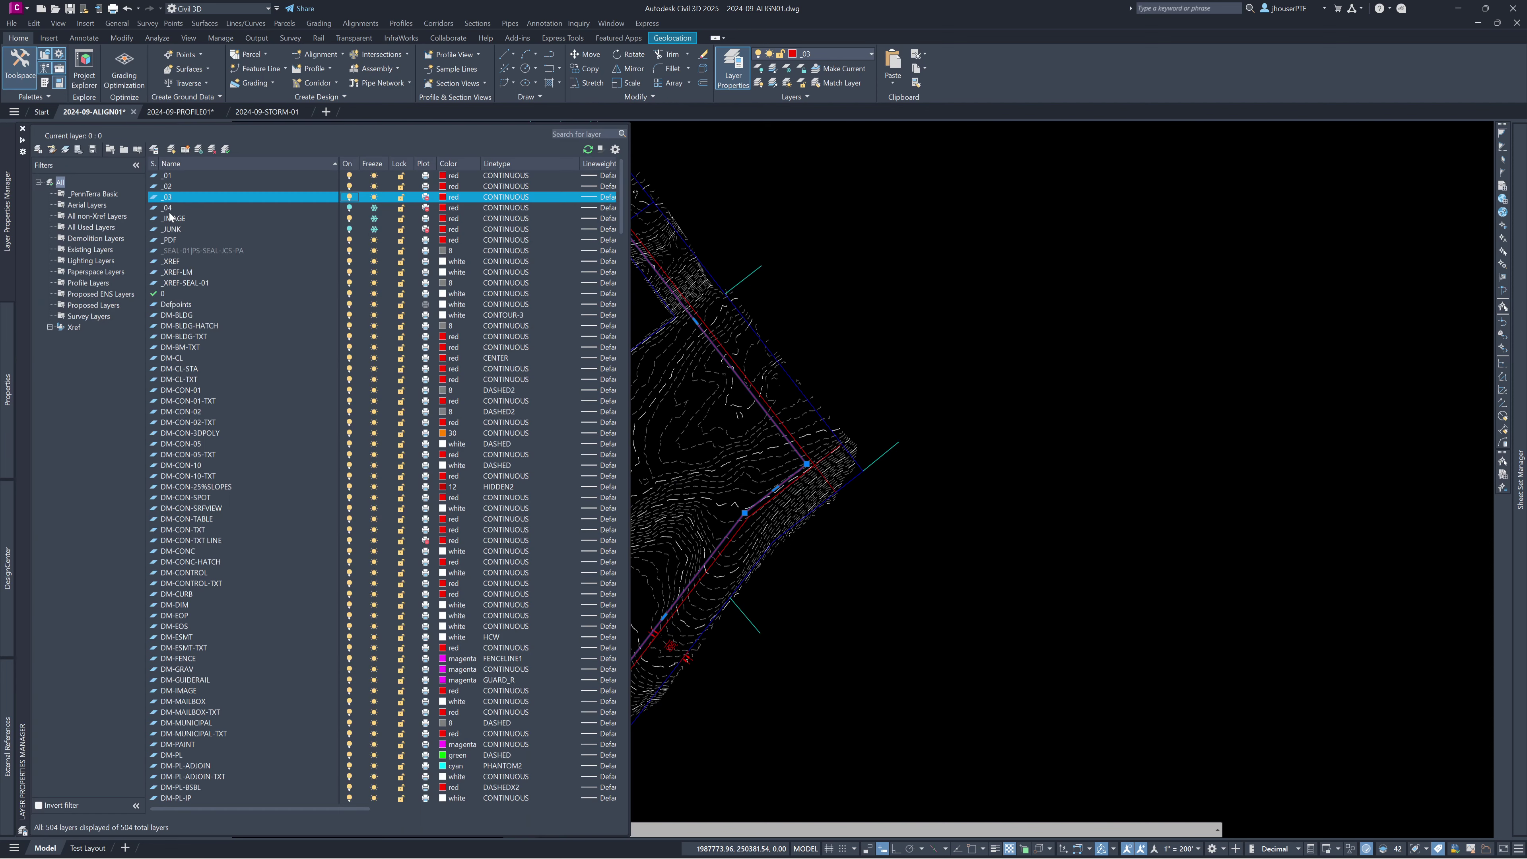
left_click(350, 207)
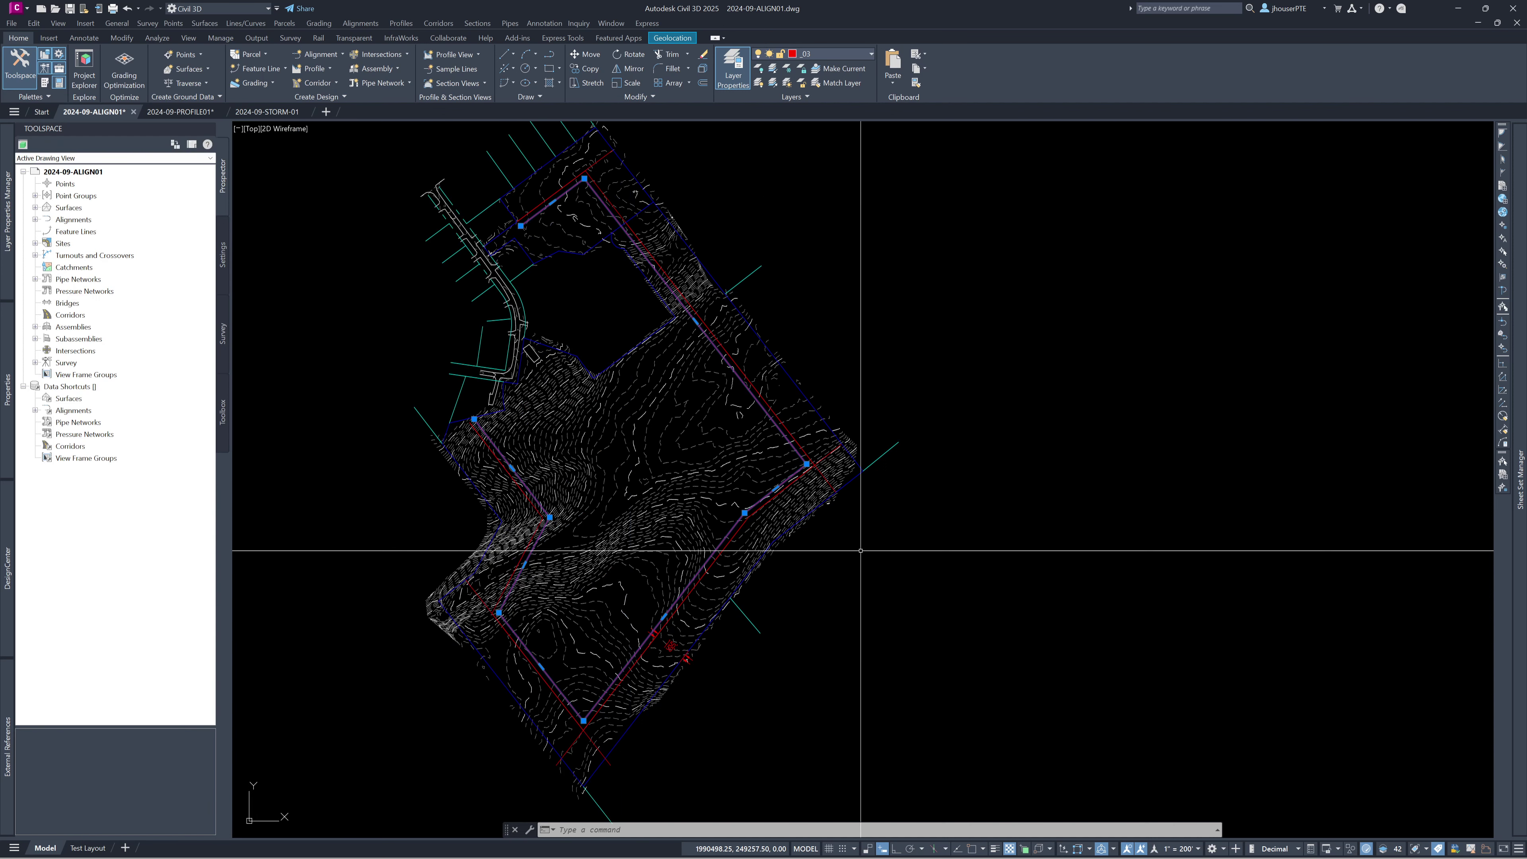
key("Escape")
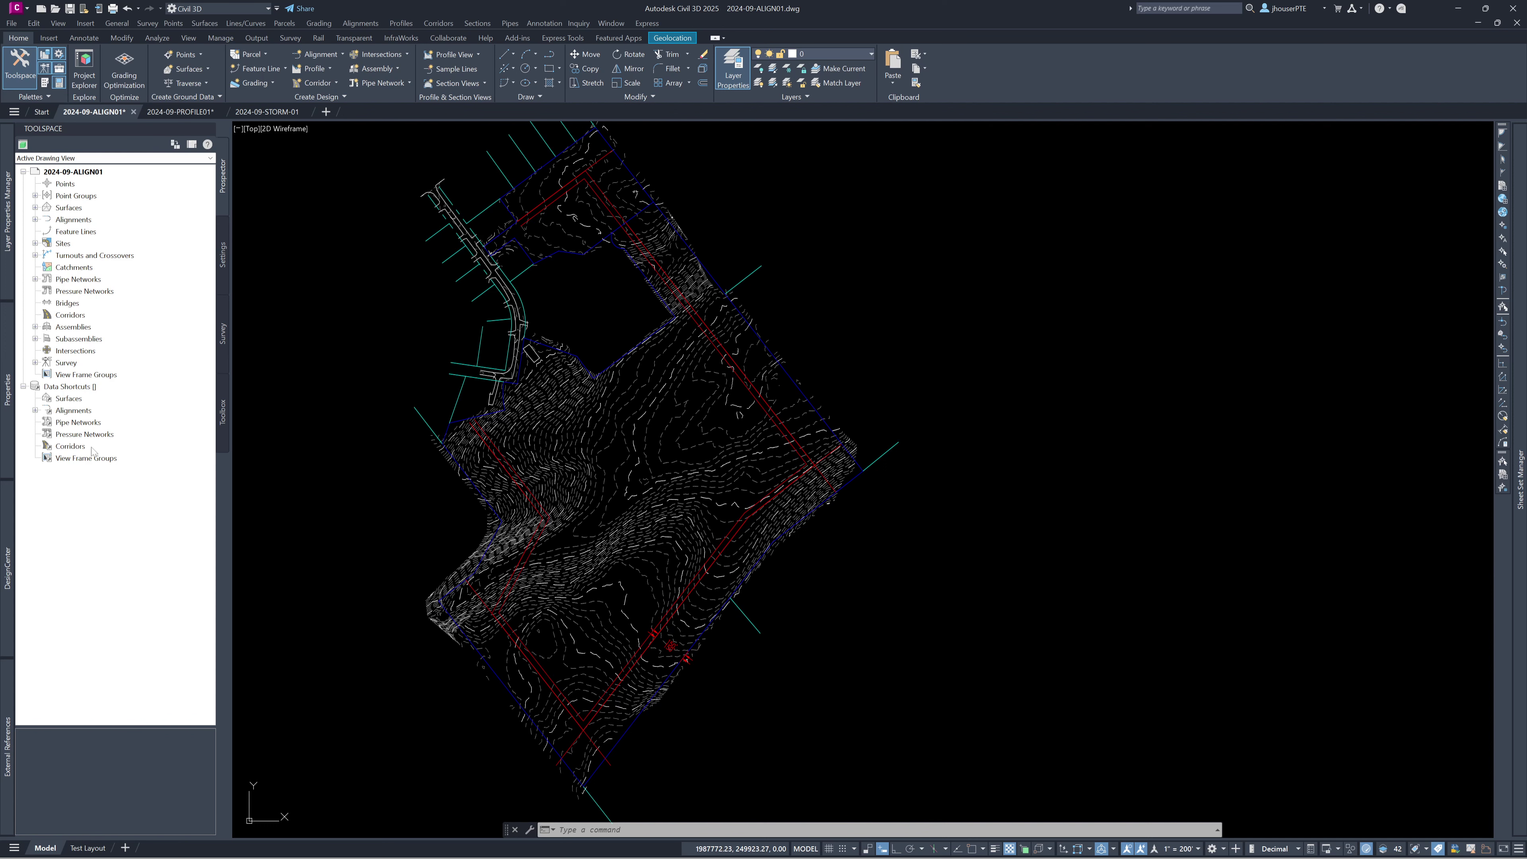
- Highlight the inner _03 polyline again to follow its path, and thaw layer _04 to show its dimension annotation
middle_click_drag(504, 464, 565, 443)
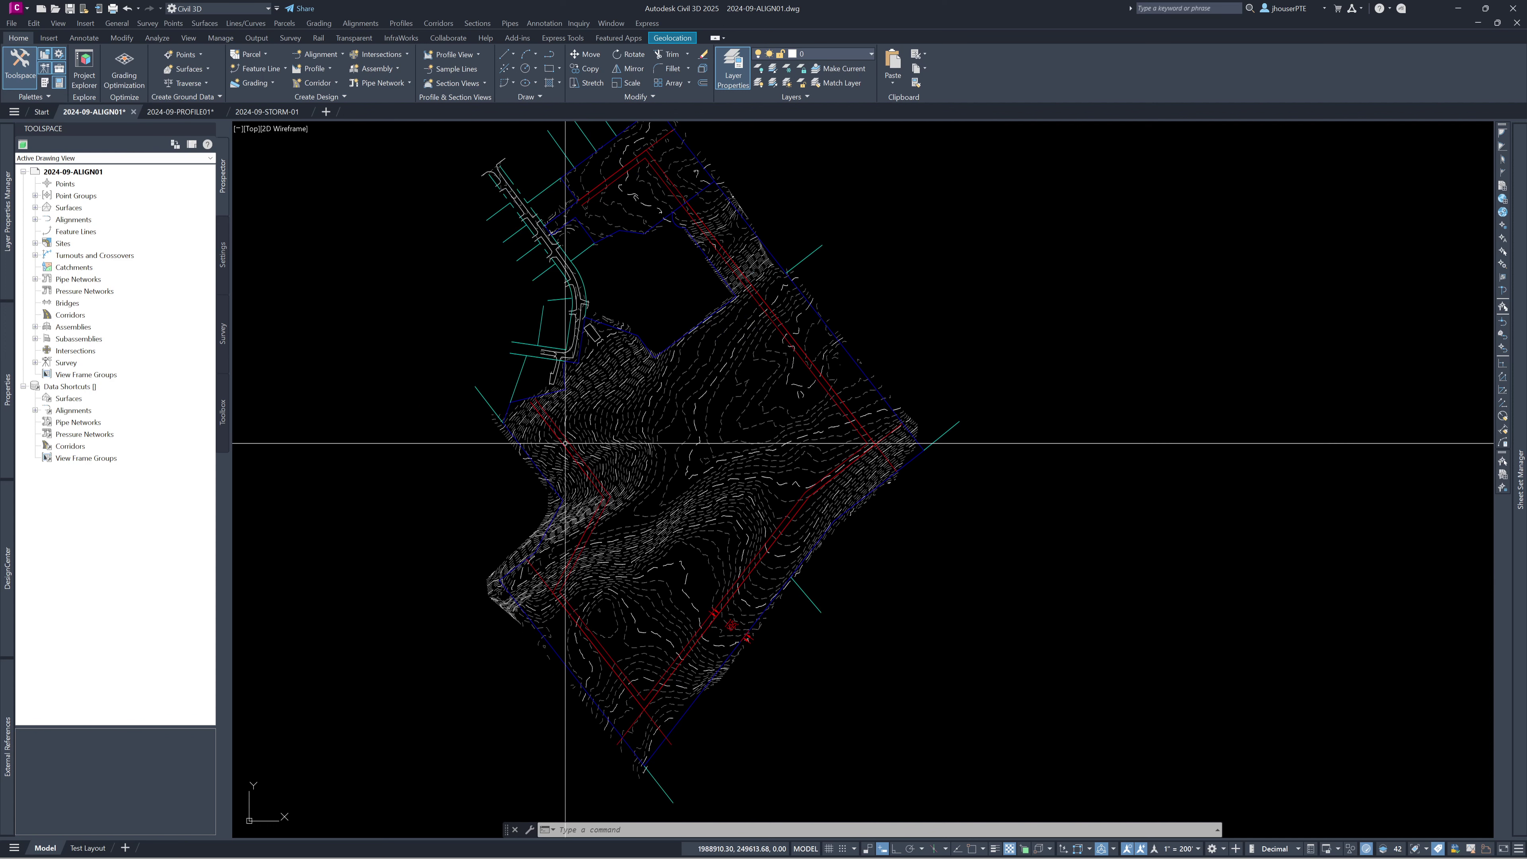
scroll(565, 443, "up", 2)
left_click(568, 445)
mouse_move(740, 391)
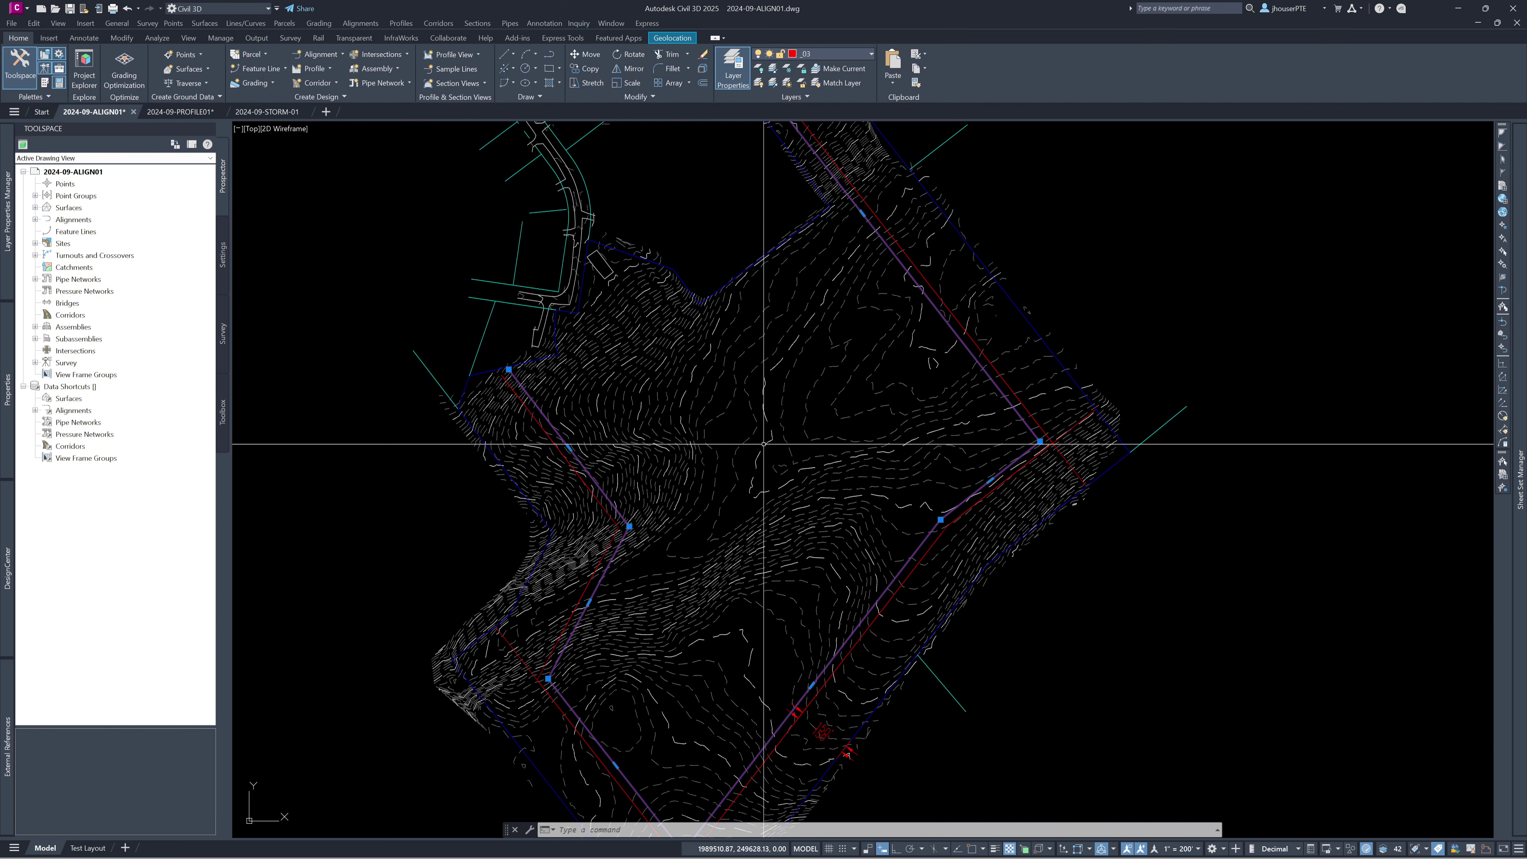
middle_click_drag(561, 305, 511, 567)
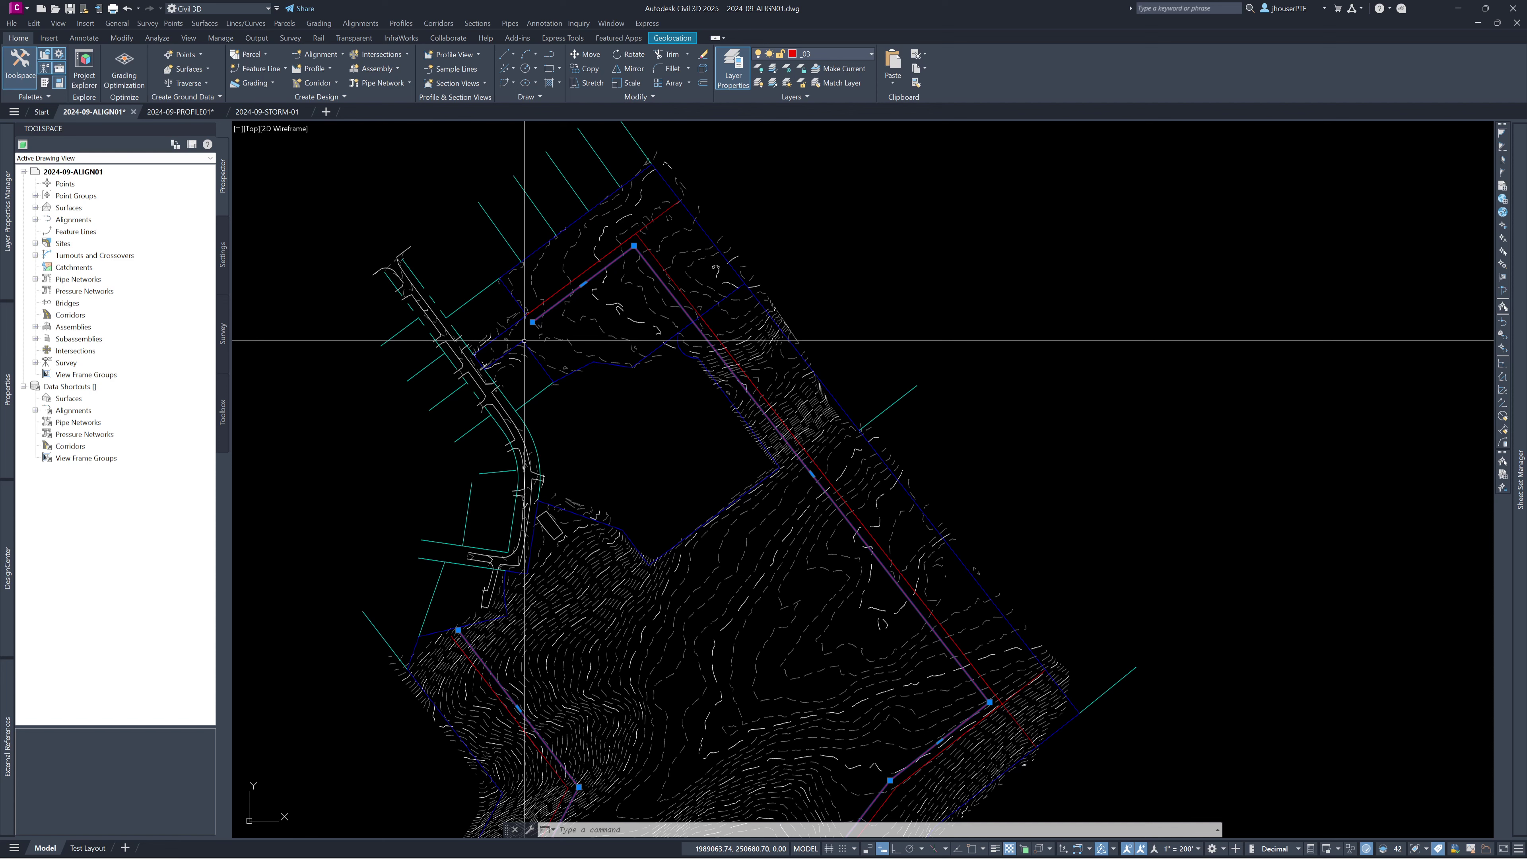
mouse_move(12, 350)
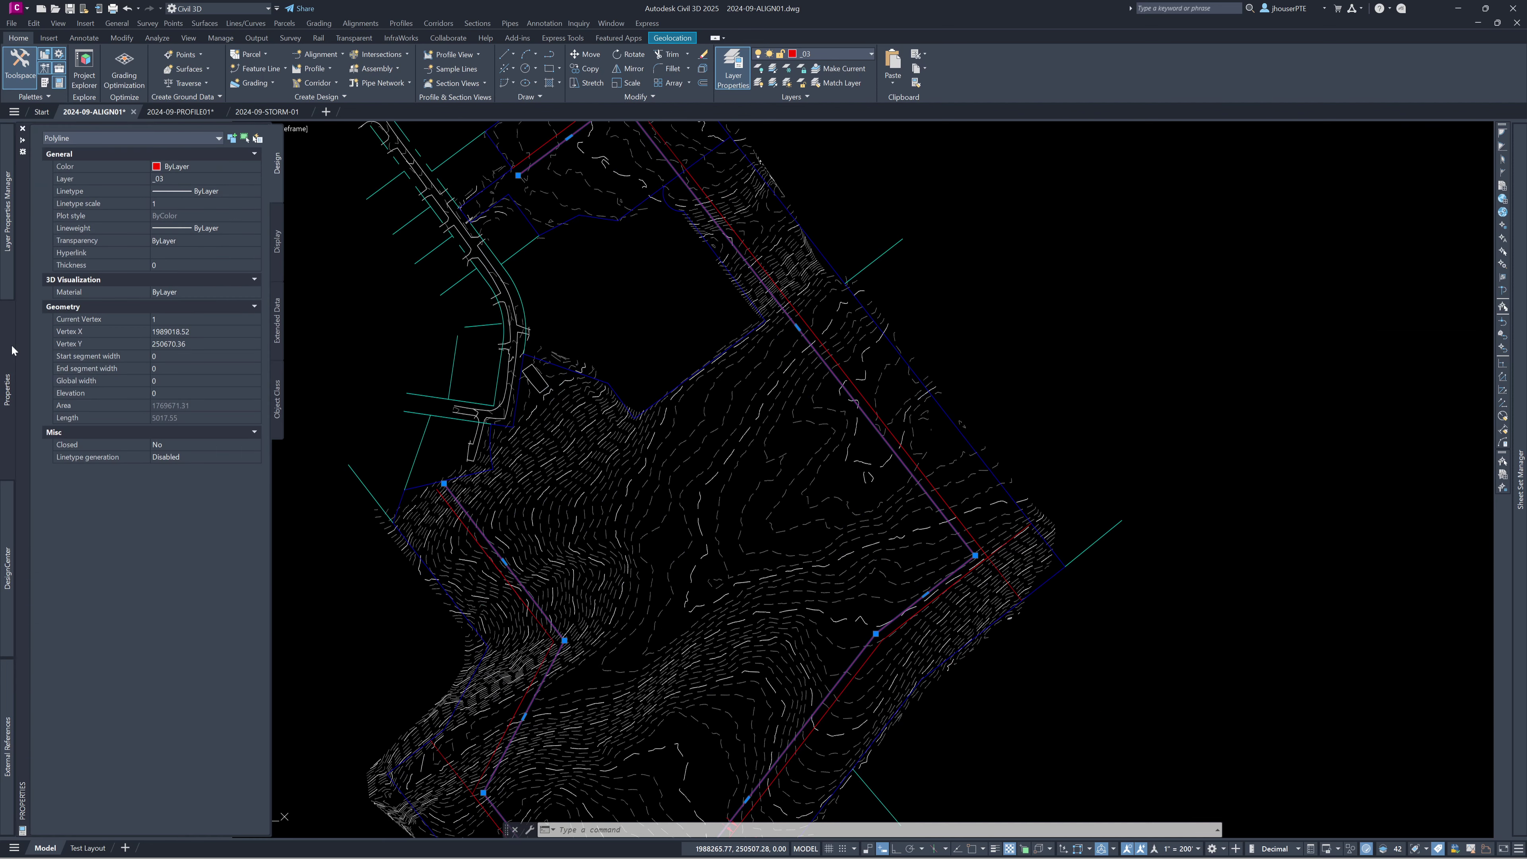
mouse_move(7, 211)
left_click(374, 207)
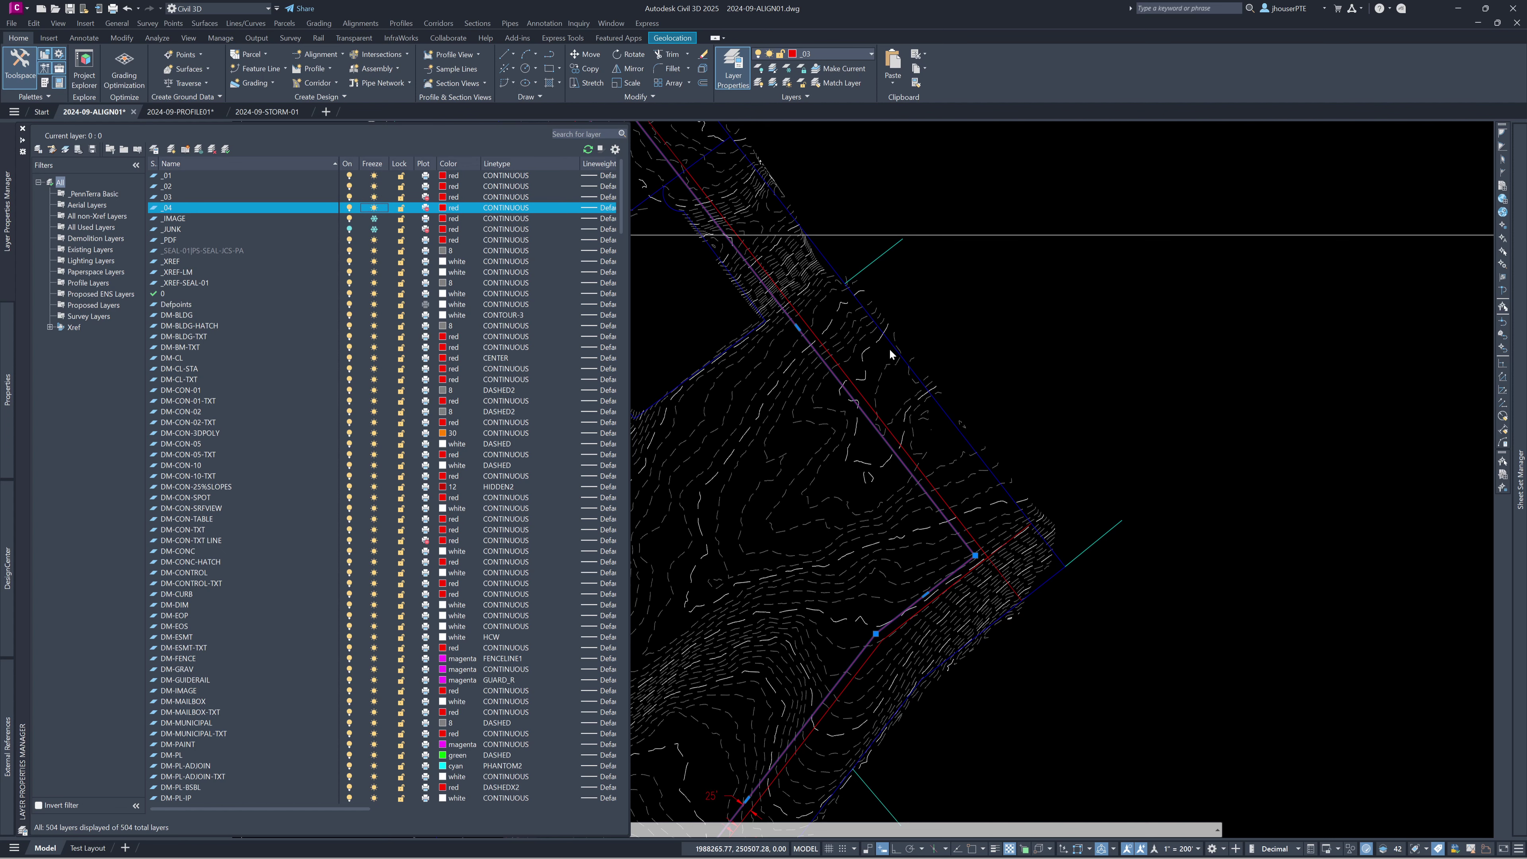
key("Escape")
scroll(913, 413, "down", 2)
scroll(509, 488, "up", 2)
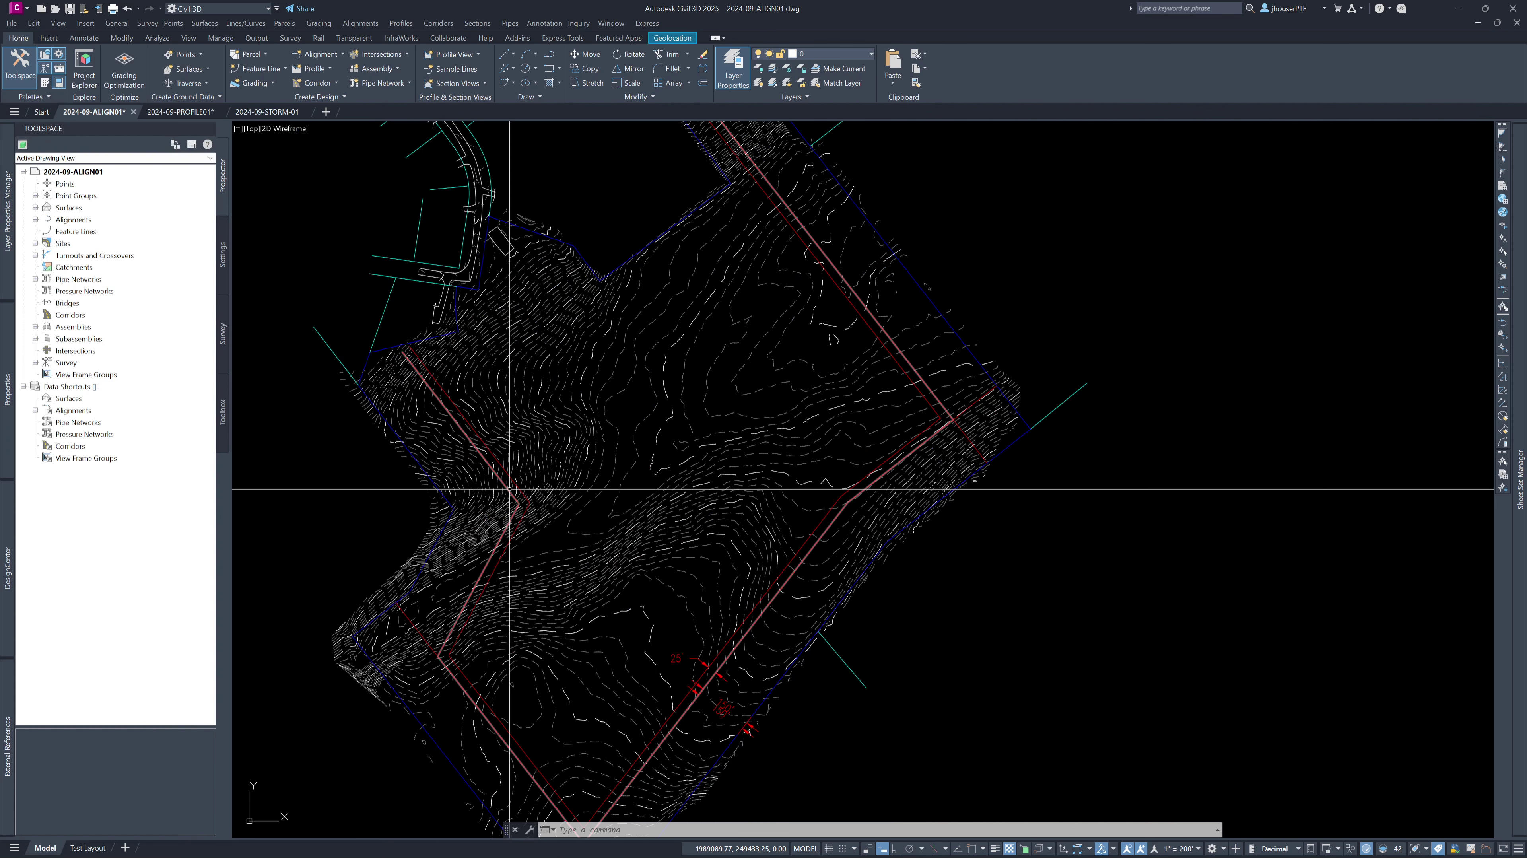
- Freeze layer _01 with the Layer Freeze command by picking one of its objects in the drawing
left_click(509, 488)
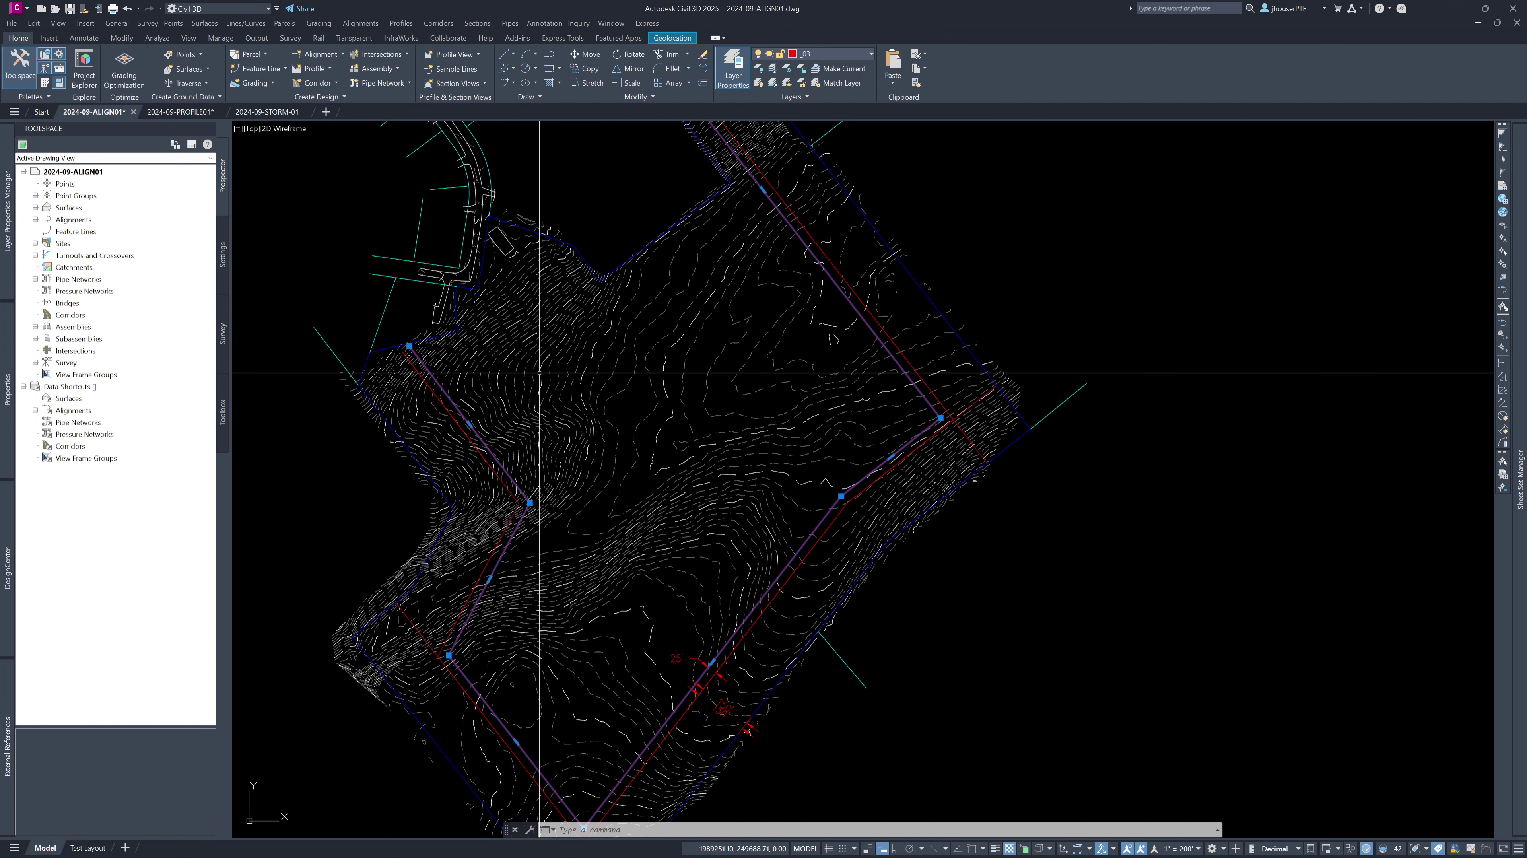
key("Return")
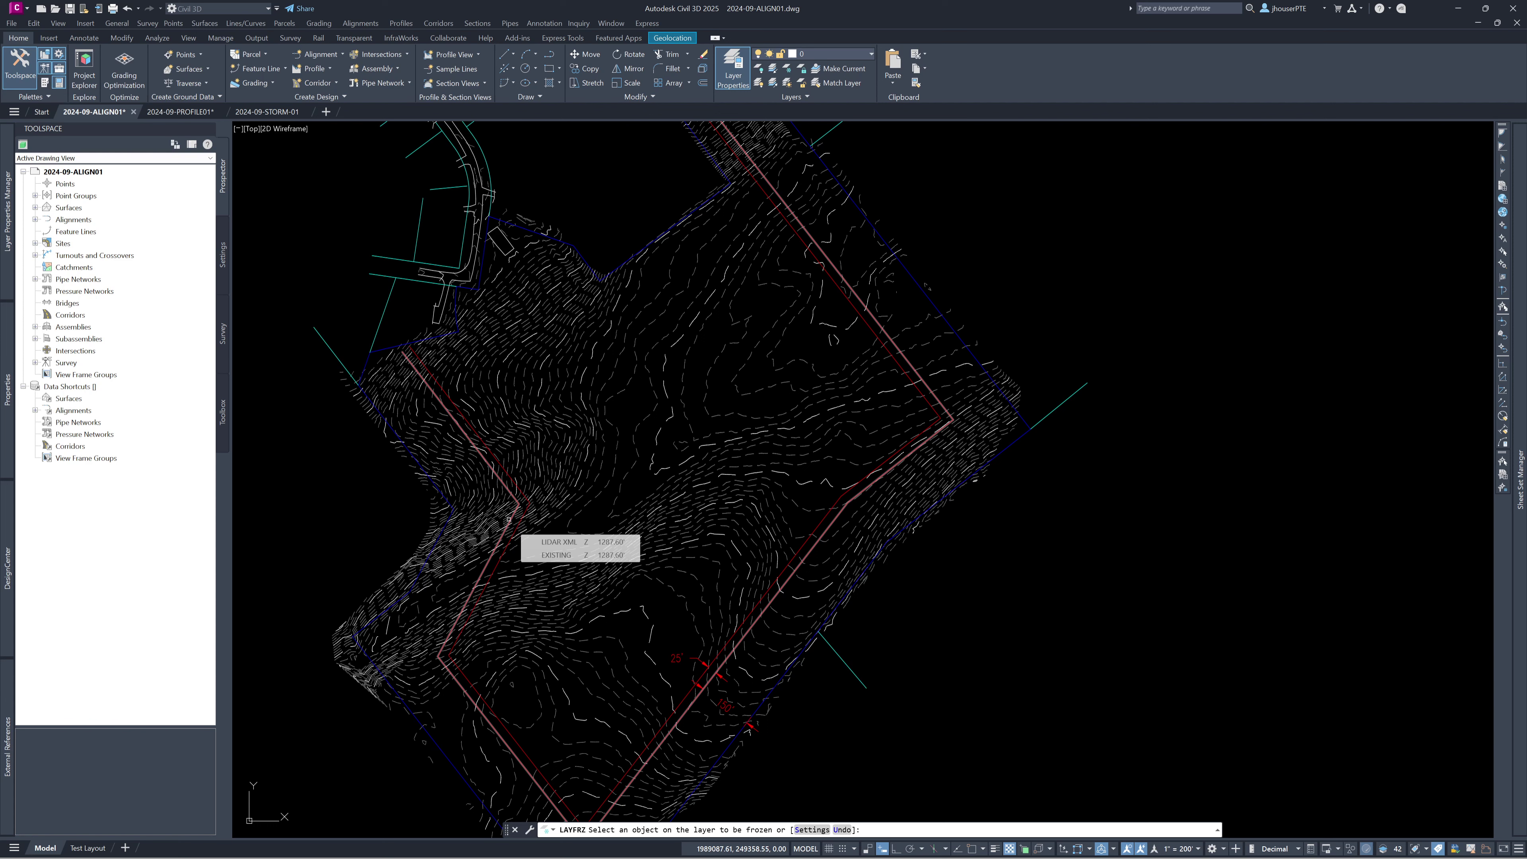
key("Escape")
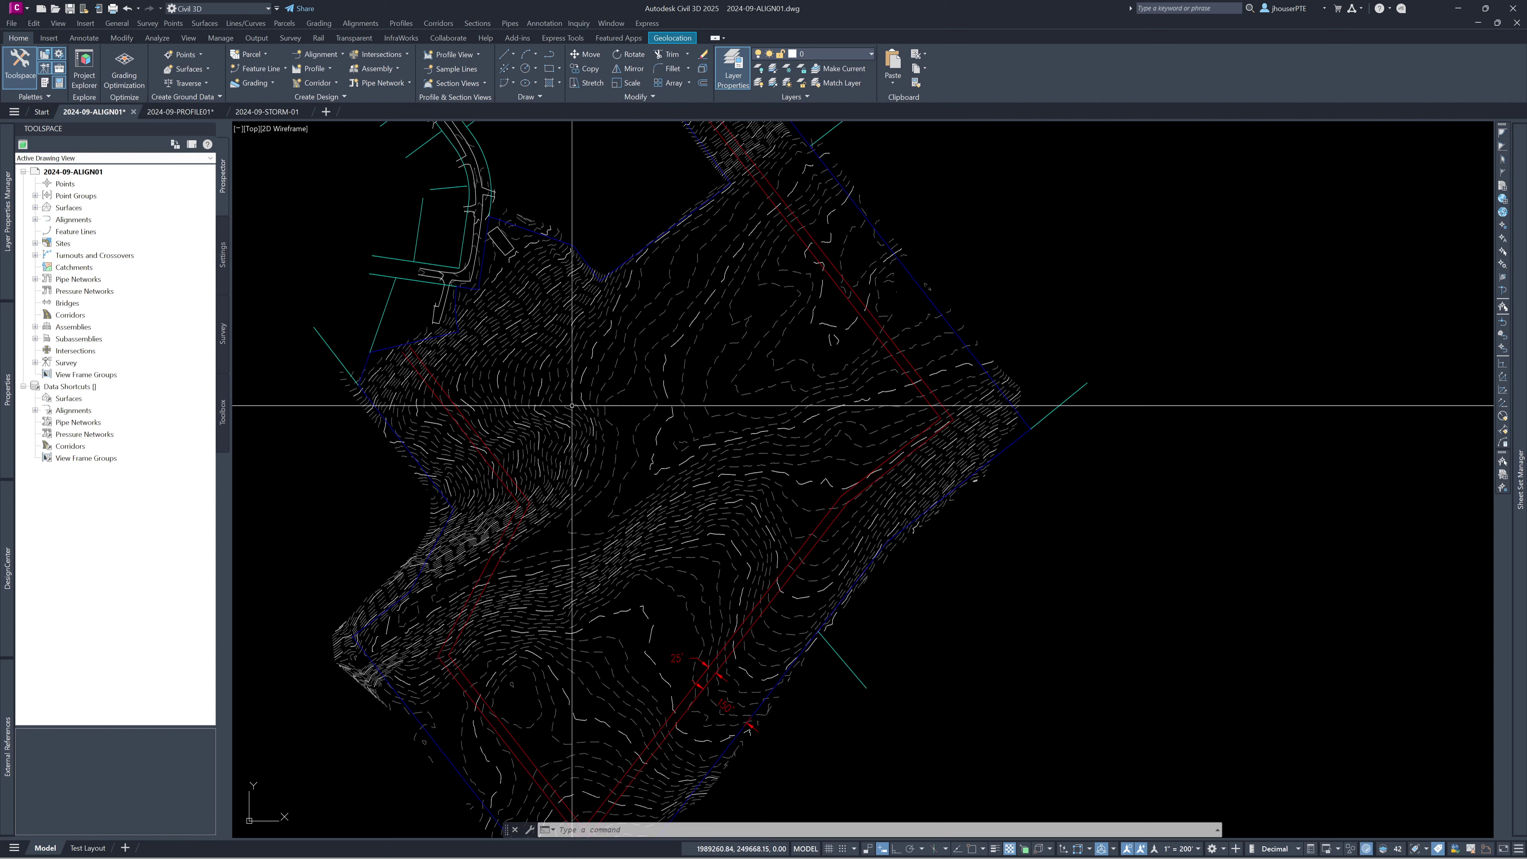
- Find layer PR-CL in the layer properties and turn it on to show the proposed road centerline polyline
type("la")
key("Return")
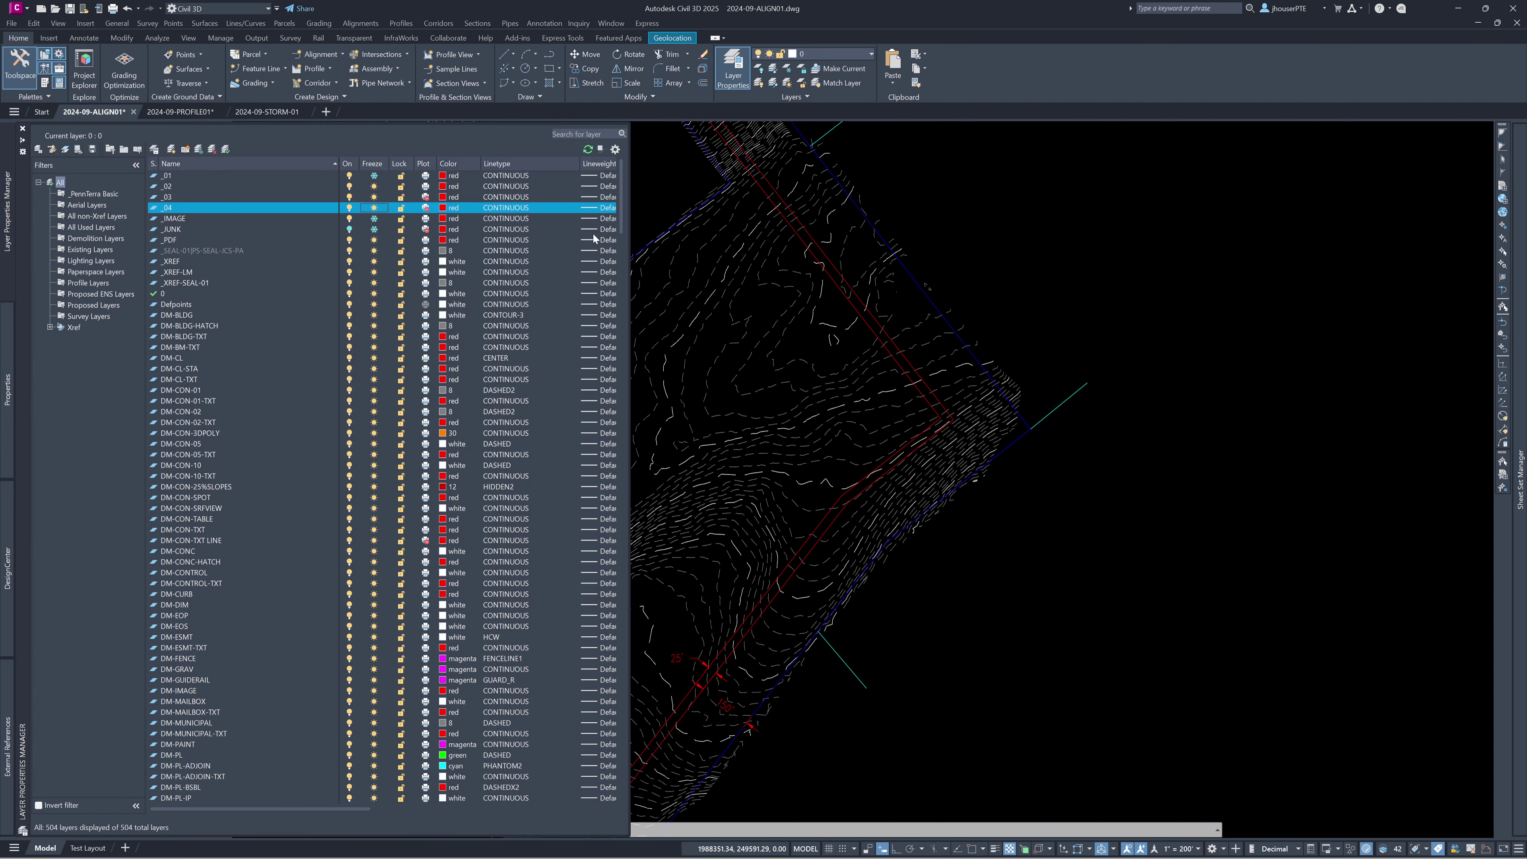
scroll(598, 534, "down", 20)
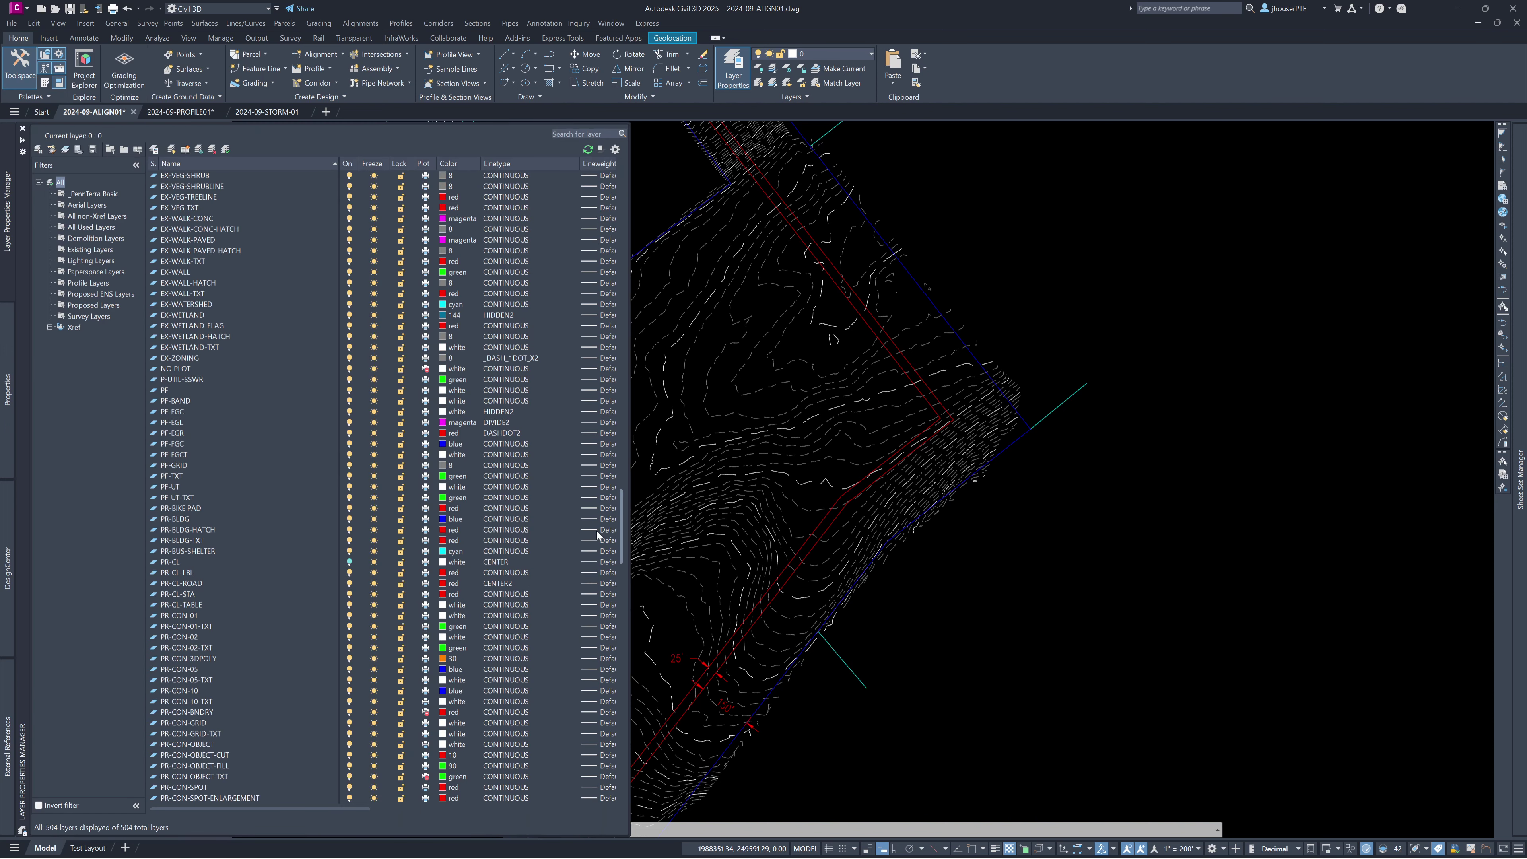
scroll(598, 534, "down", 2)
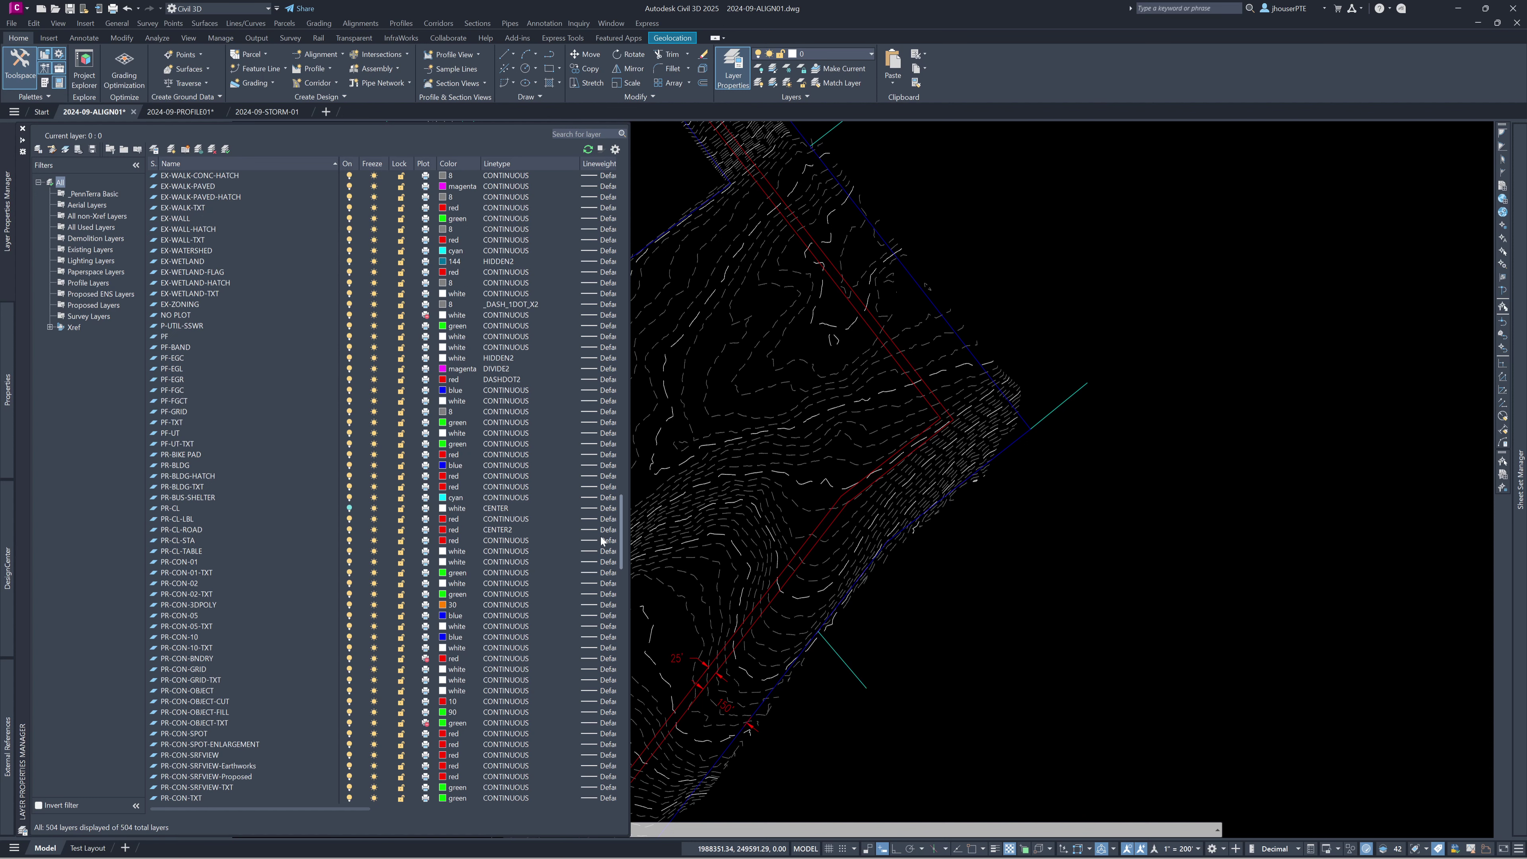
scroll(601, 540, "down", 7)
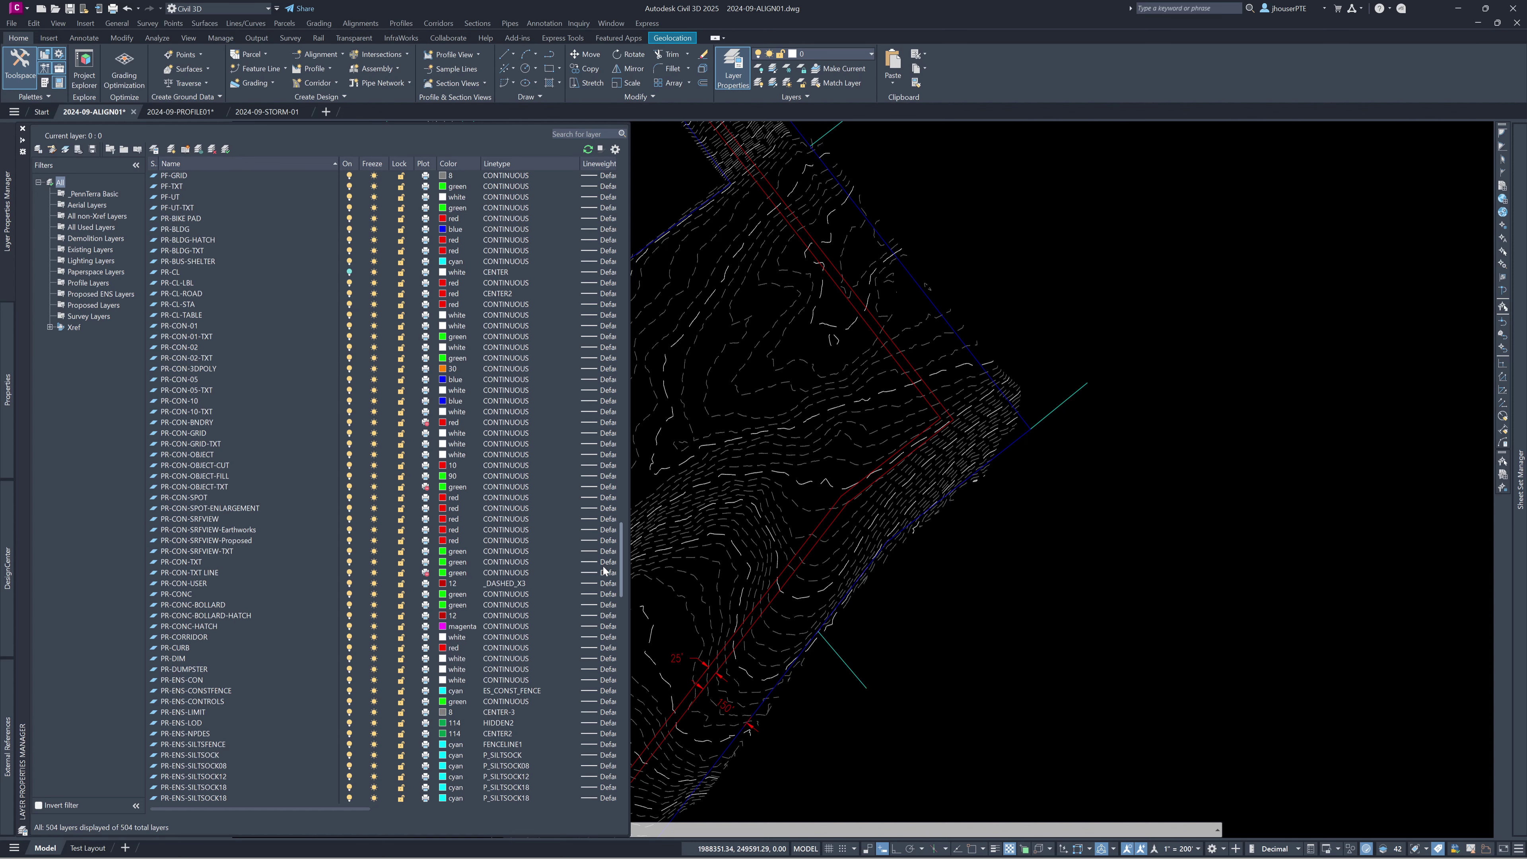
scroll(604, 570, "down", 15)
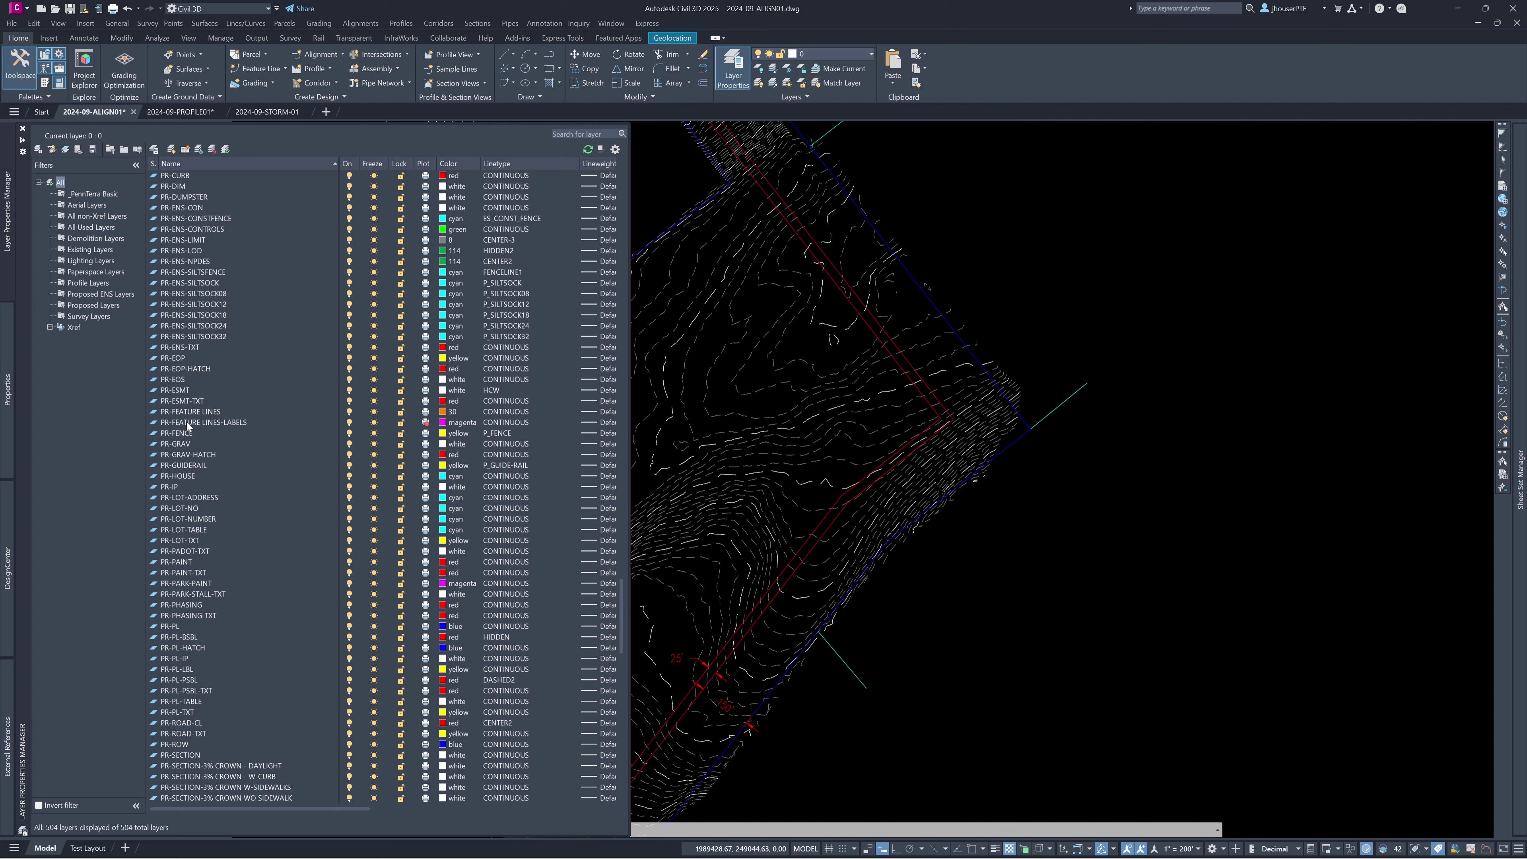
scroll(194, 415, "up", 6)
scroll(199, 403, "up", 7)
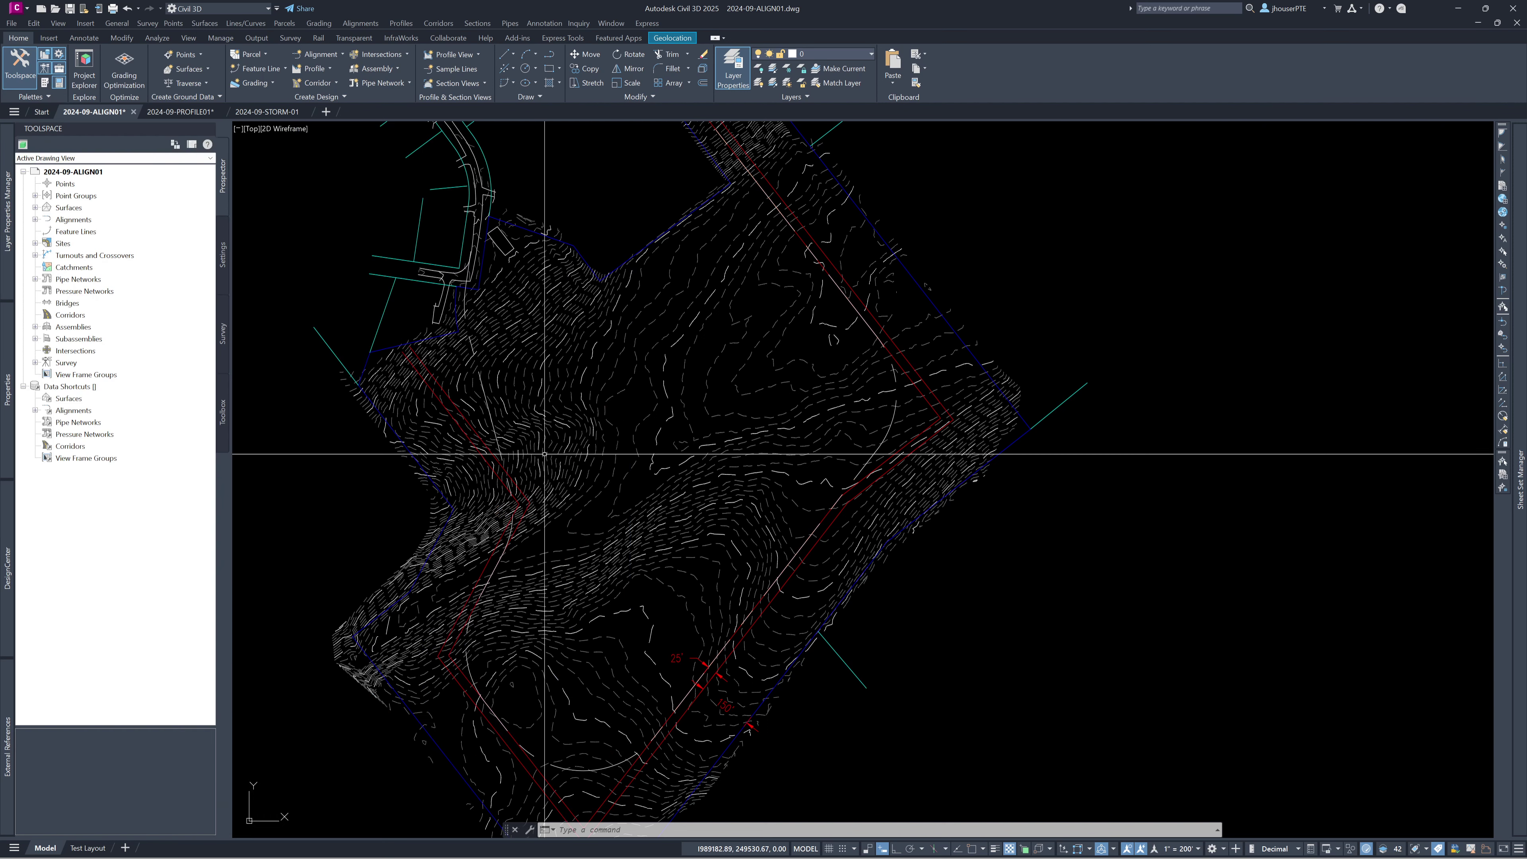
- Highlight the PR-CL centerline polyline and follow its path around the site between both connections to the existing road
left_click(478, 380)
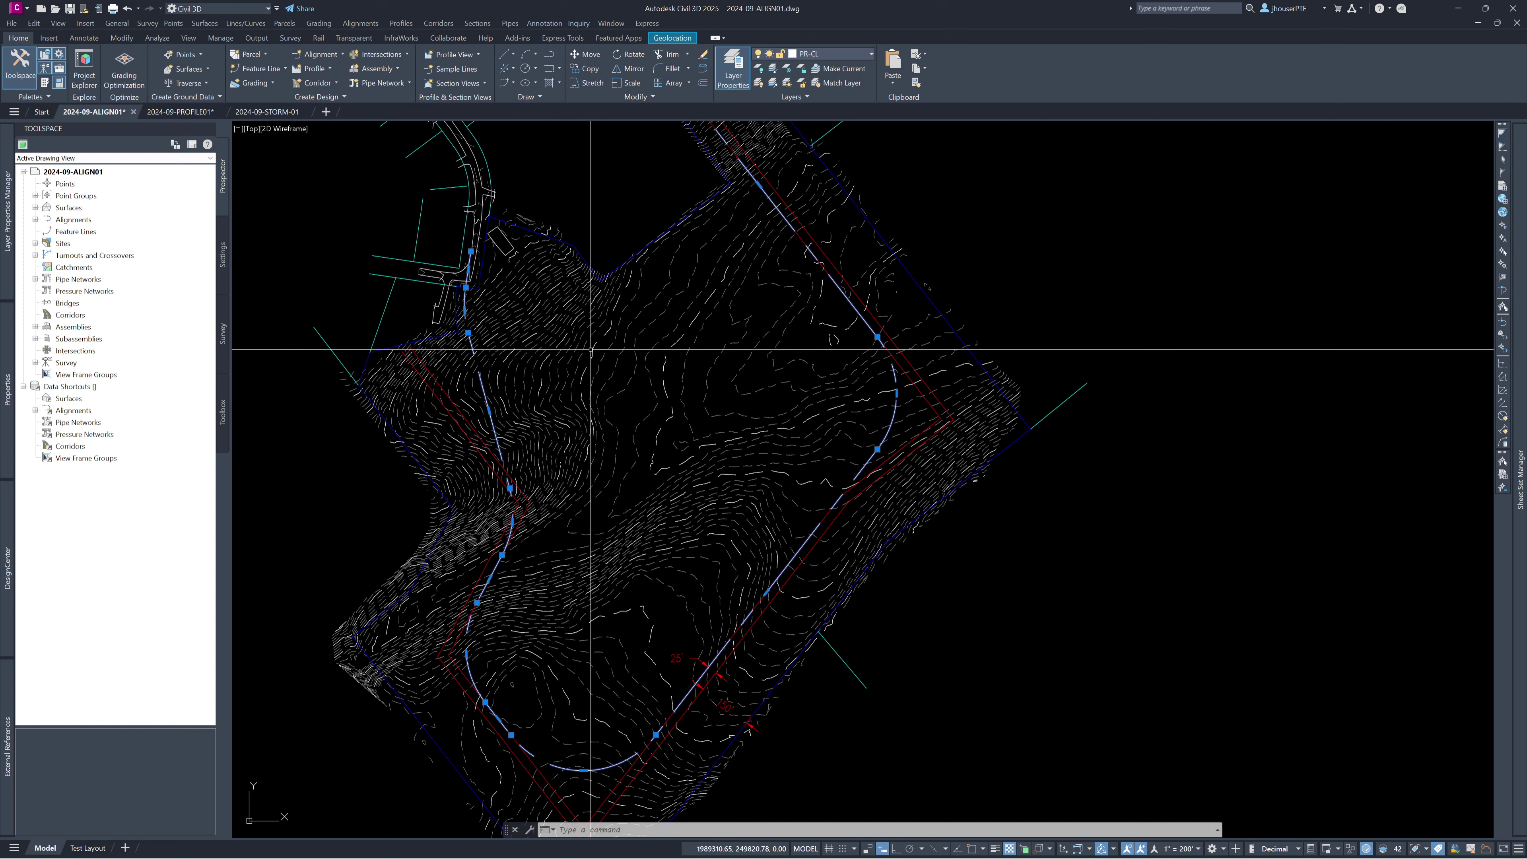
mouse_move(591, 348)
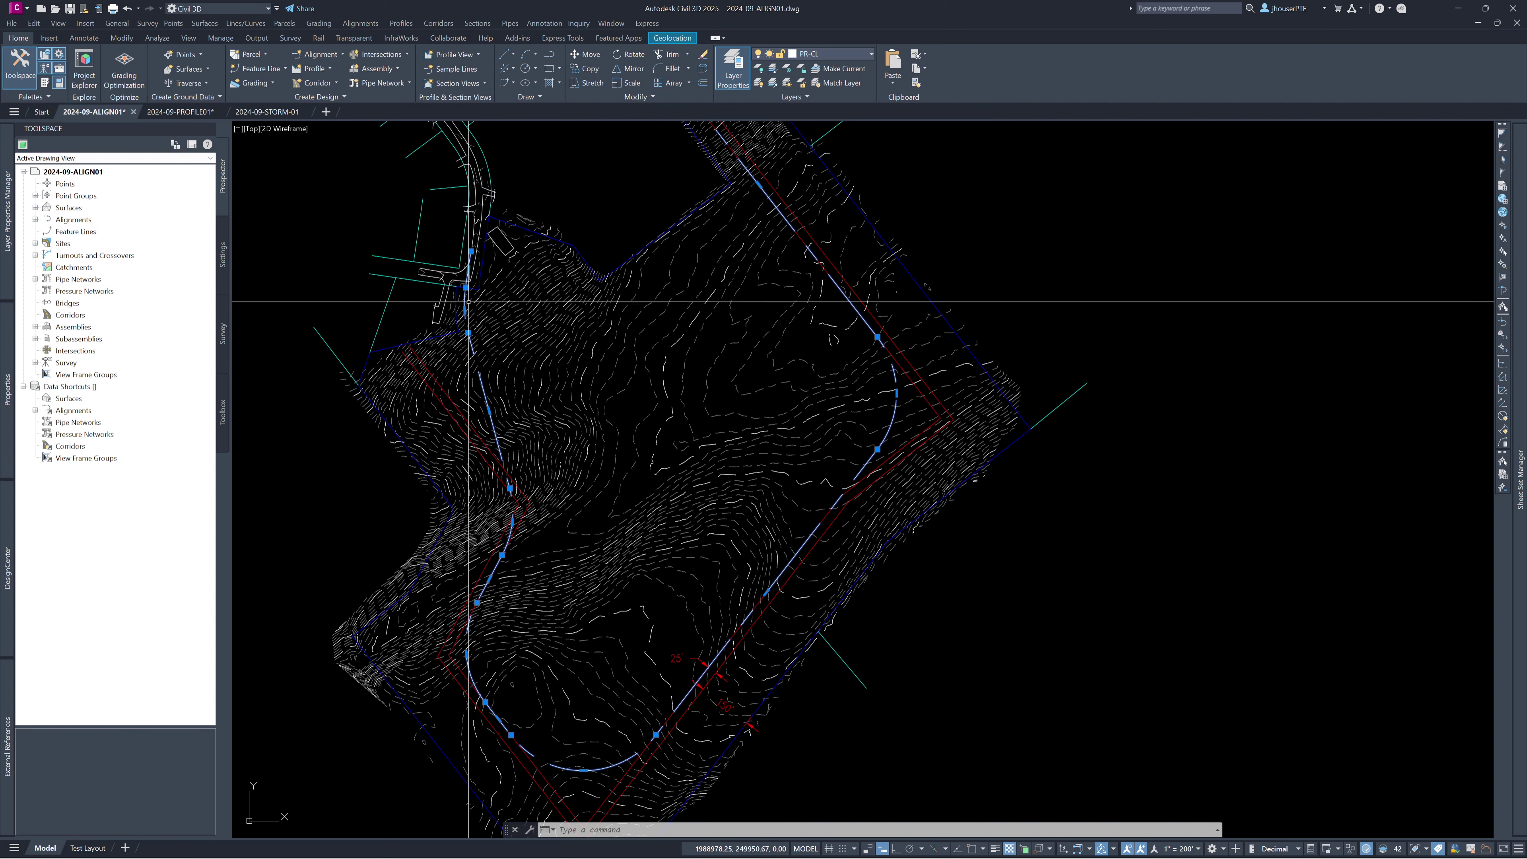
scroll(468, 301, "up", 5)
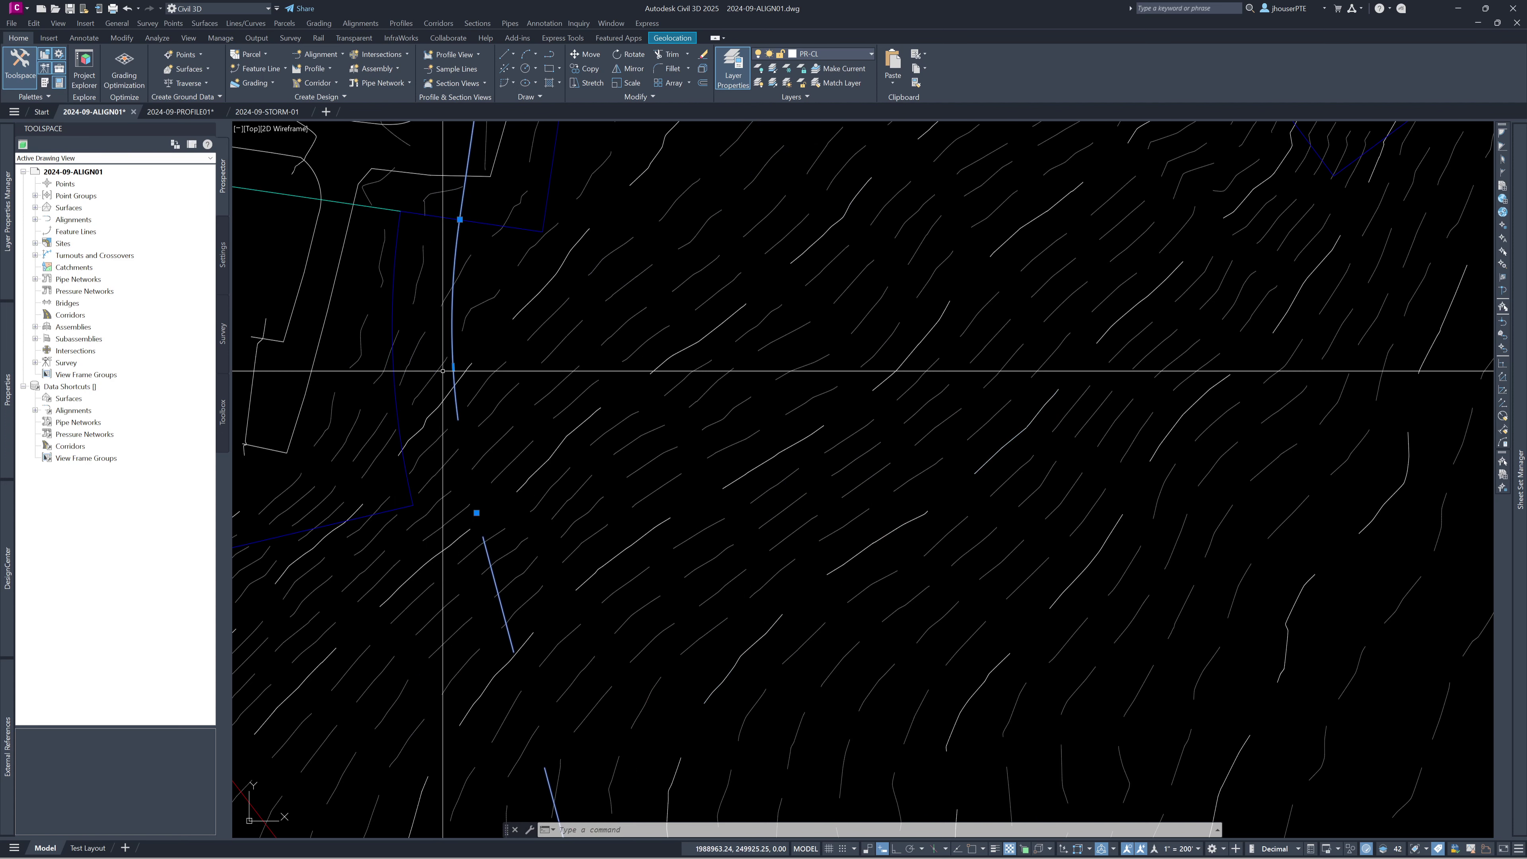
scroll(484, 665, "down", 5)
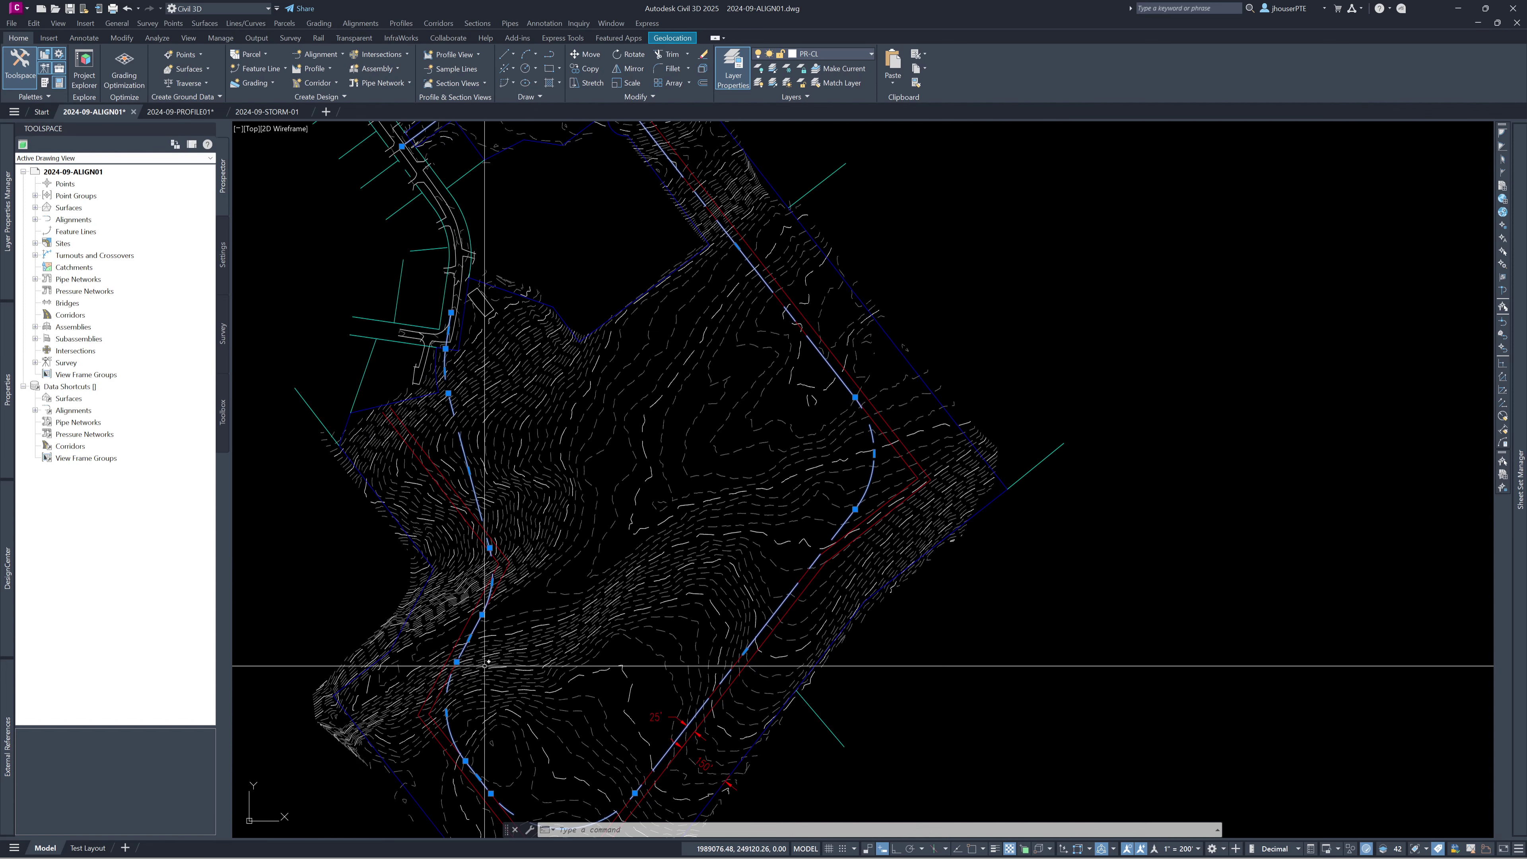
middle_click_drag(485, 665, 397, 481)
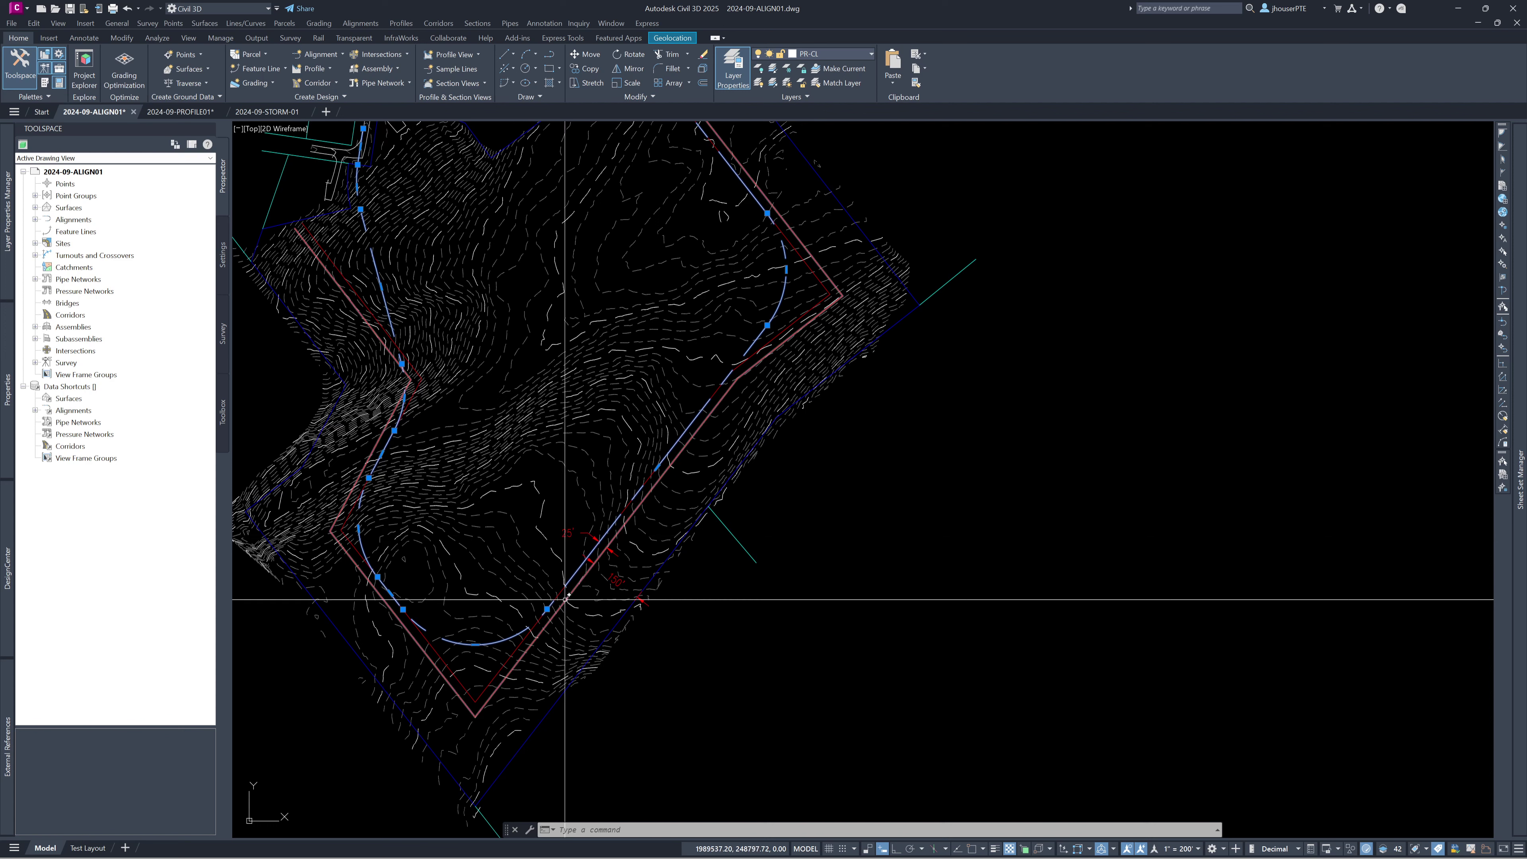
middle_click_drag(834, 280, 815, 463)
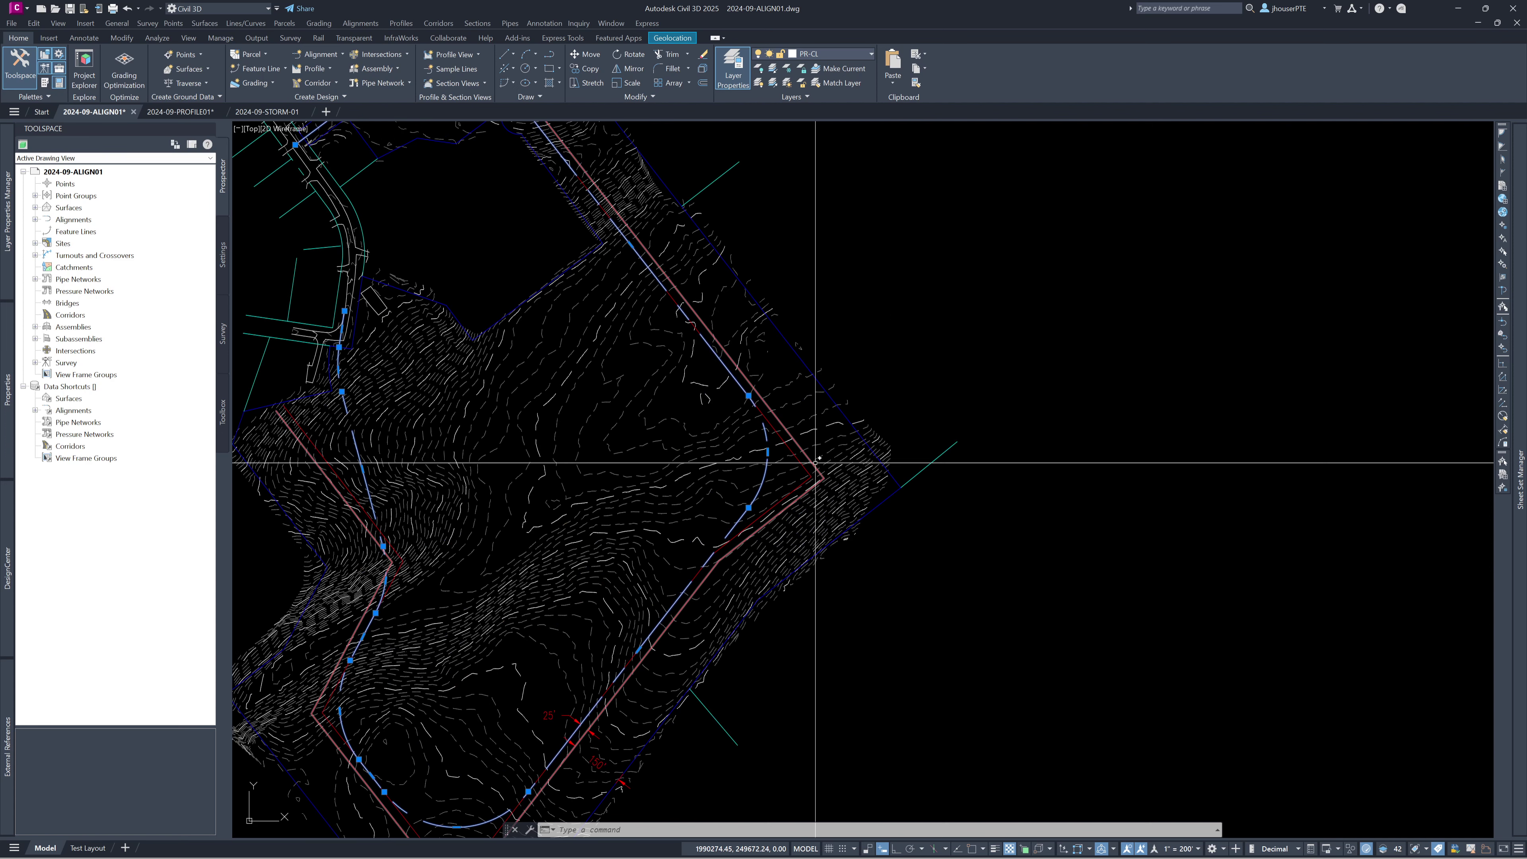
middle_click_drag(561, 135, 684, 367)
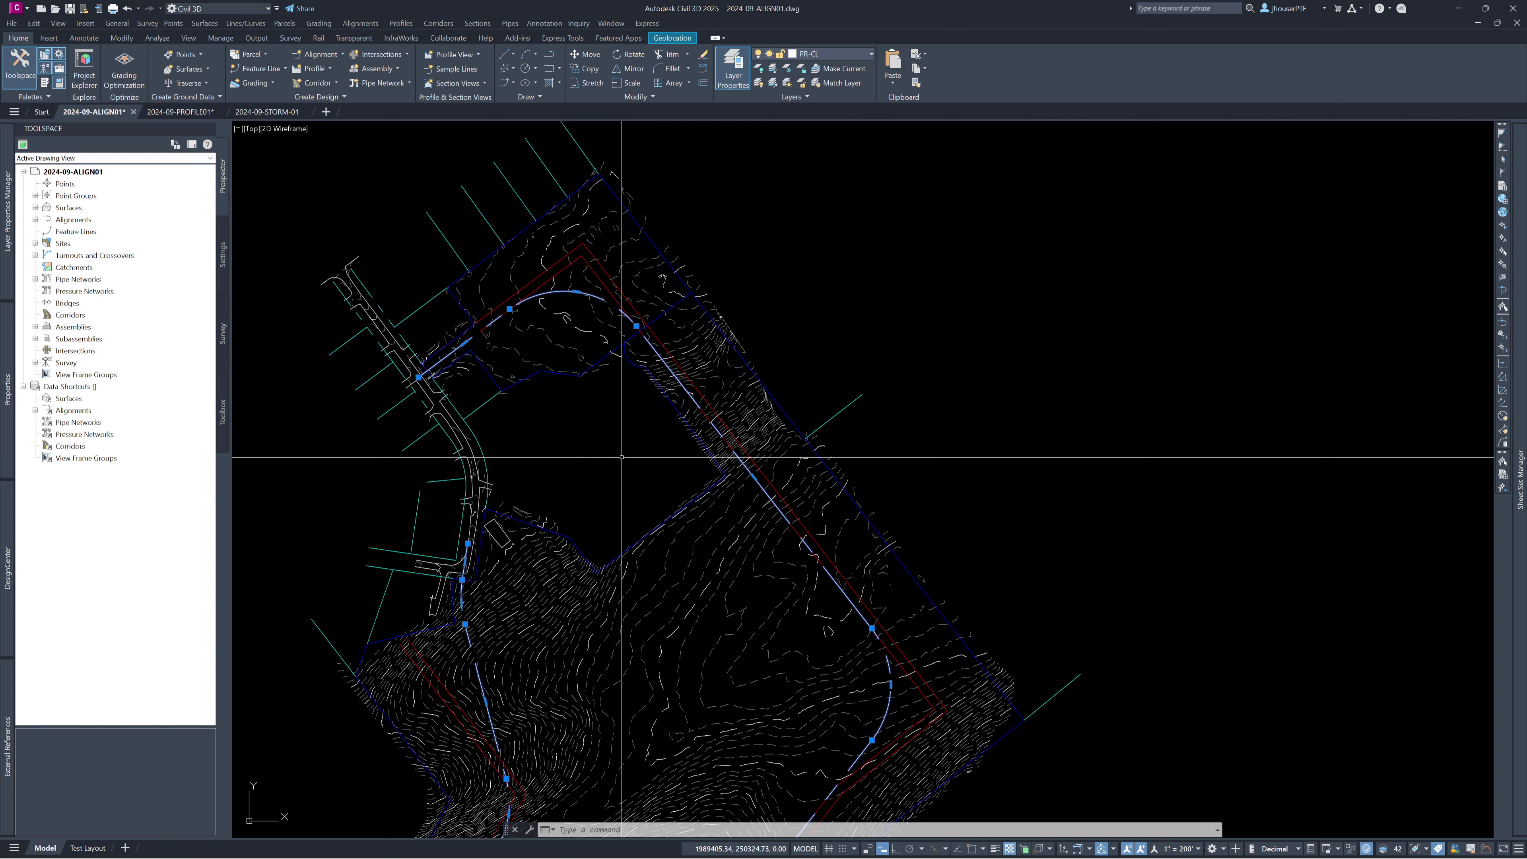
key("Escape")
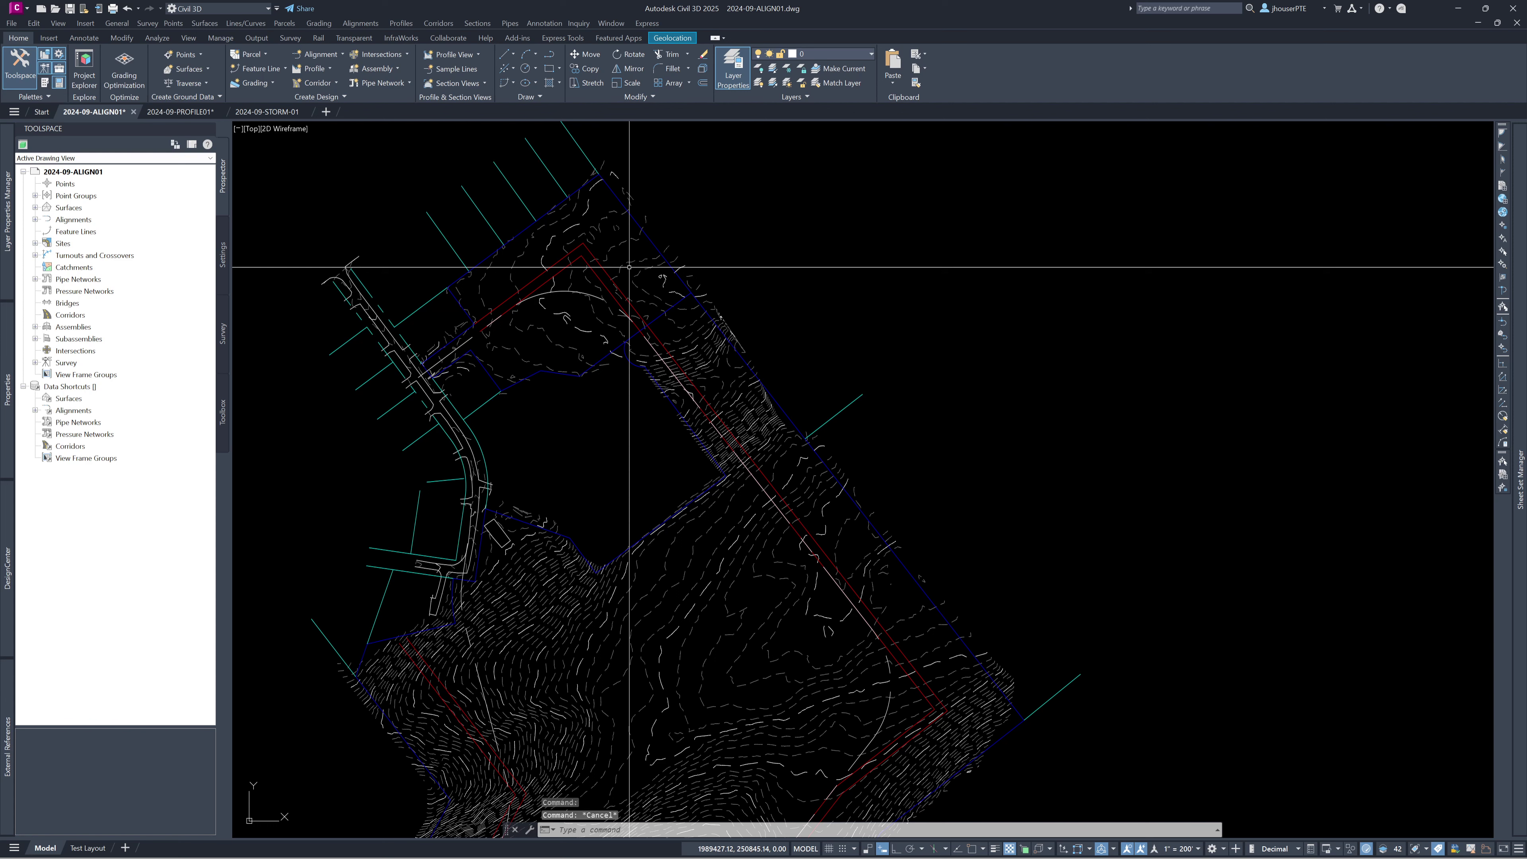
- Freeze the red offset-line layers, including _03, and the dimension layer _04 by picking their objects in the drawing
type("layfrz")
key("Return")
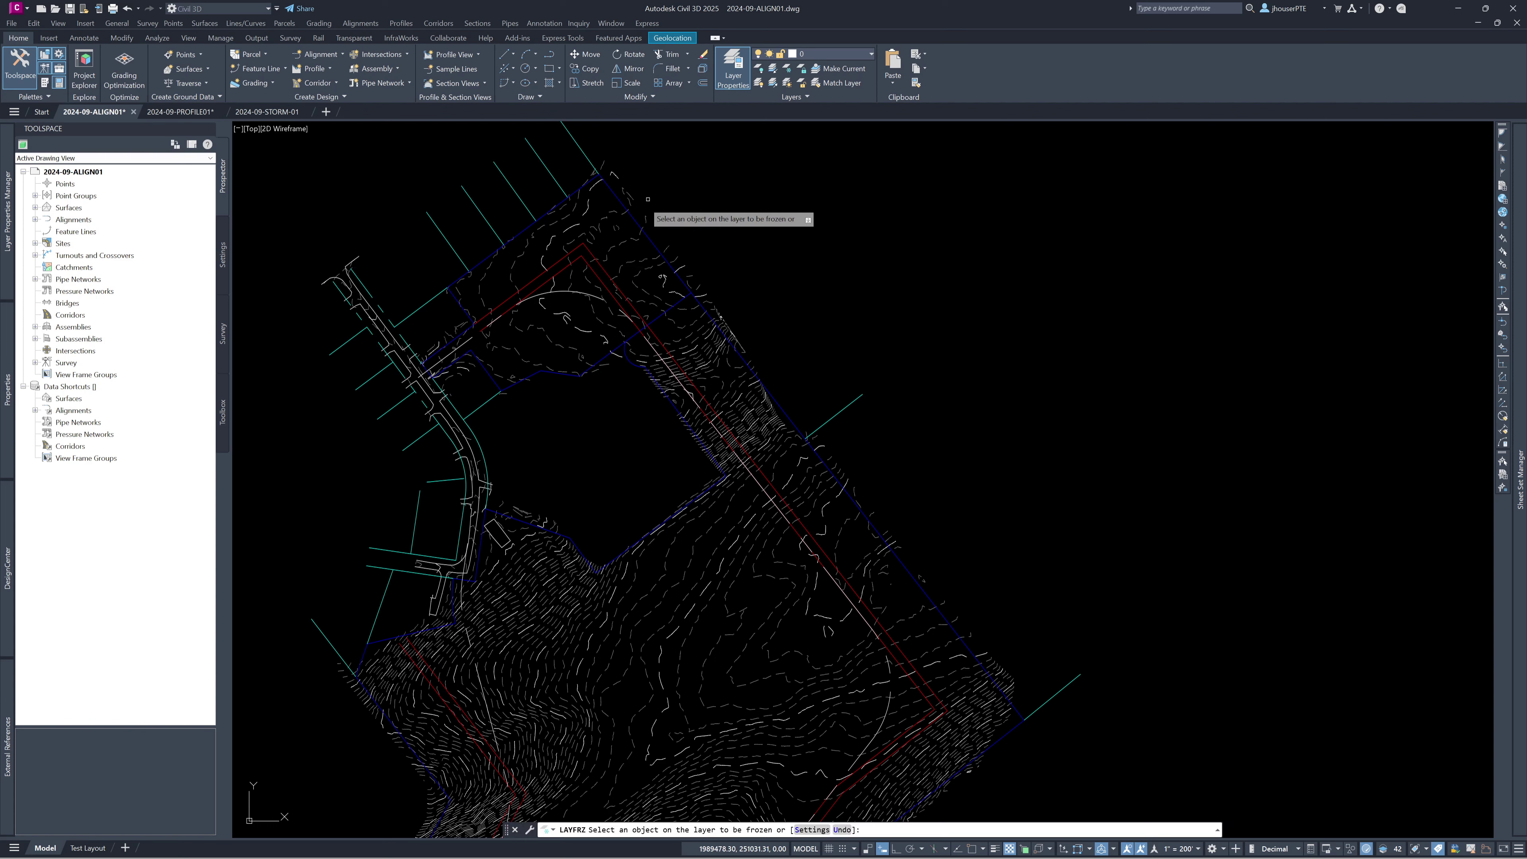
left_click(747, 485)
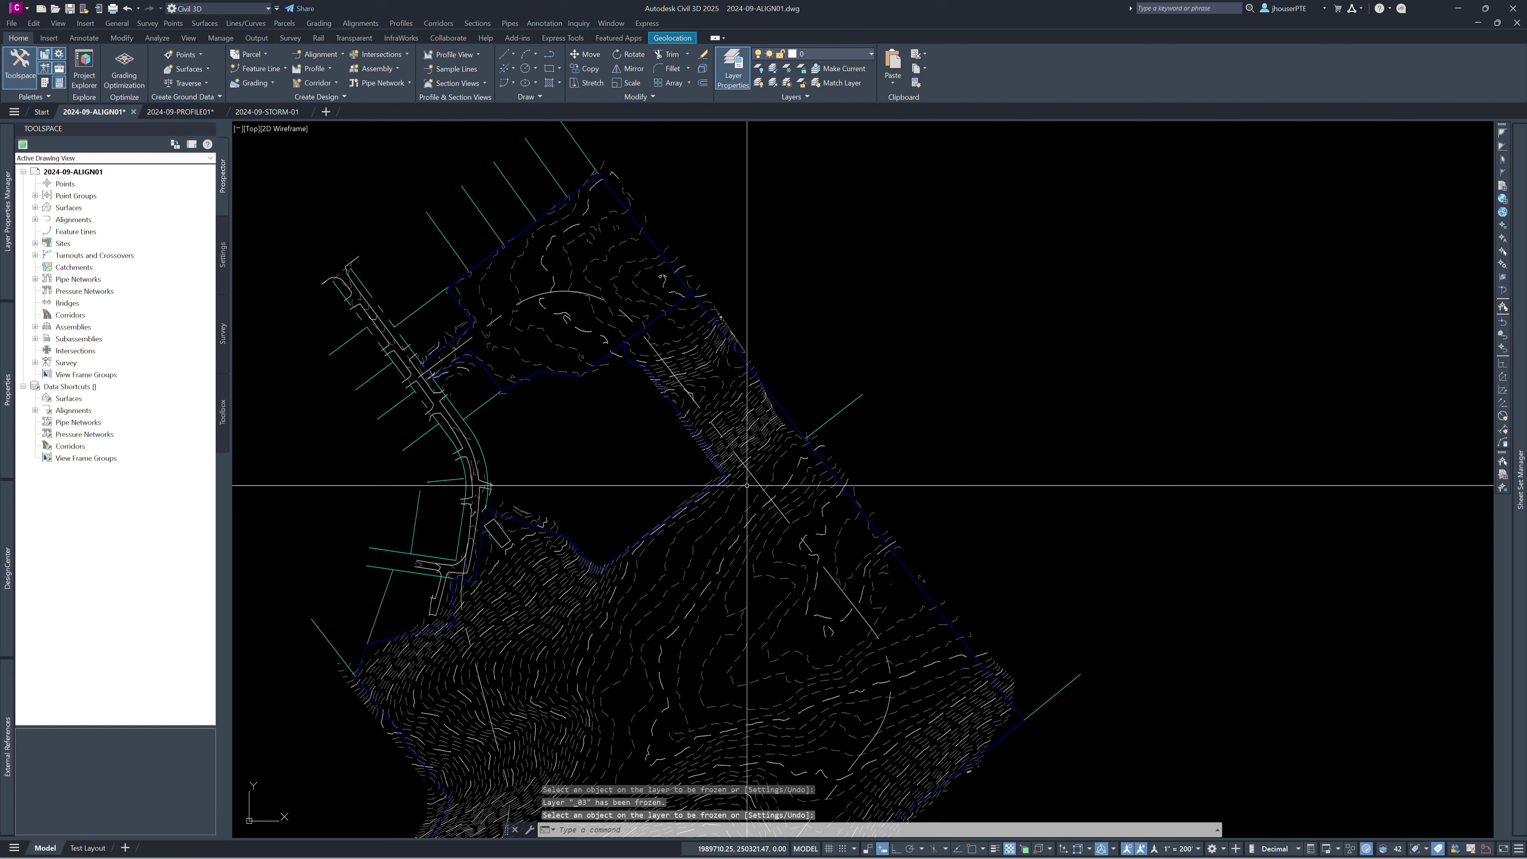
scroll(633, 199, "down", 2)
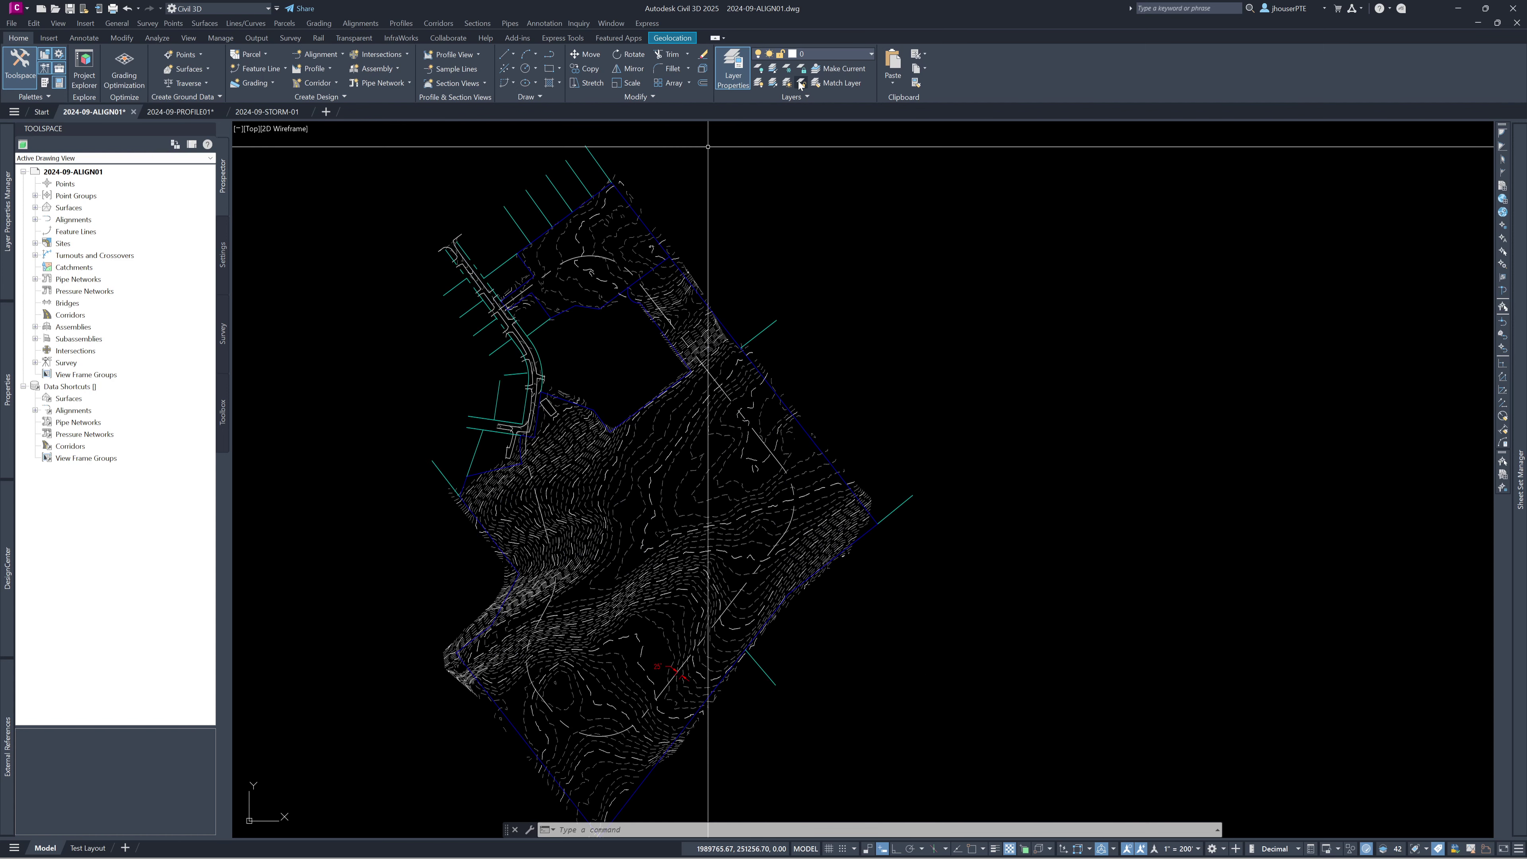
left_click(800, 85)
left_click(667, 670)
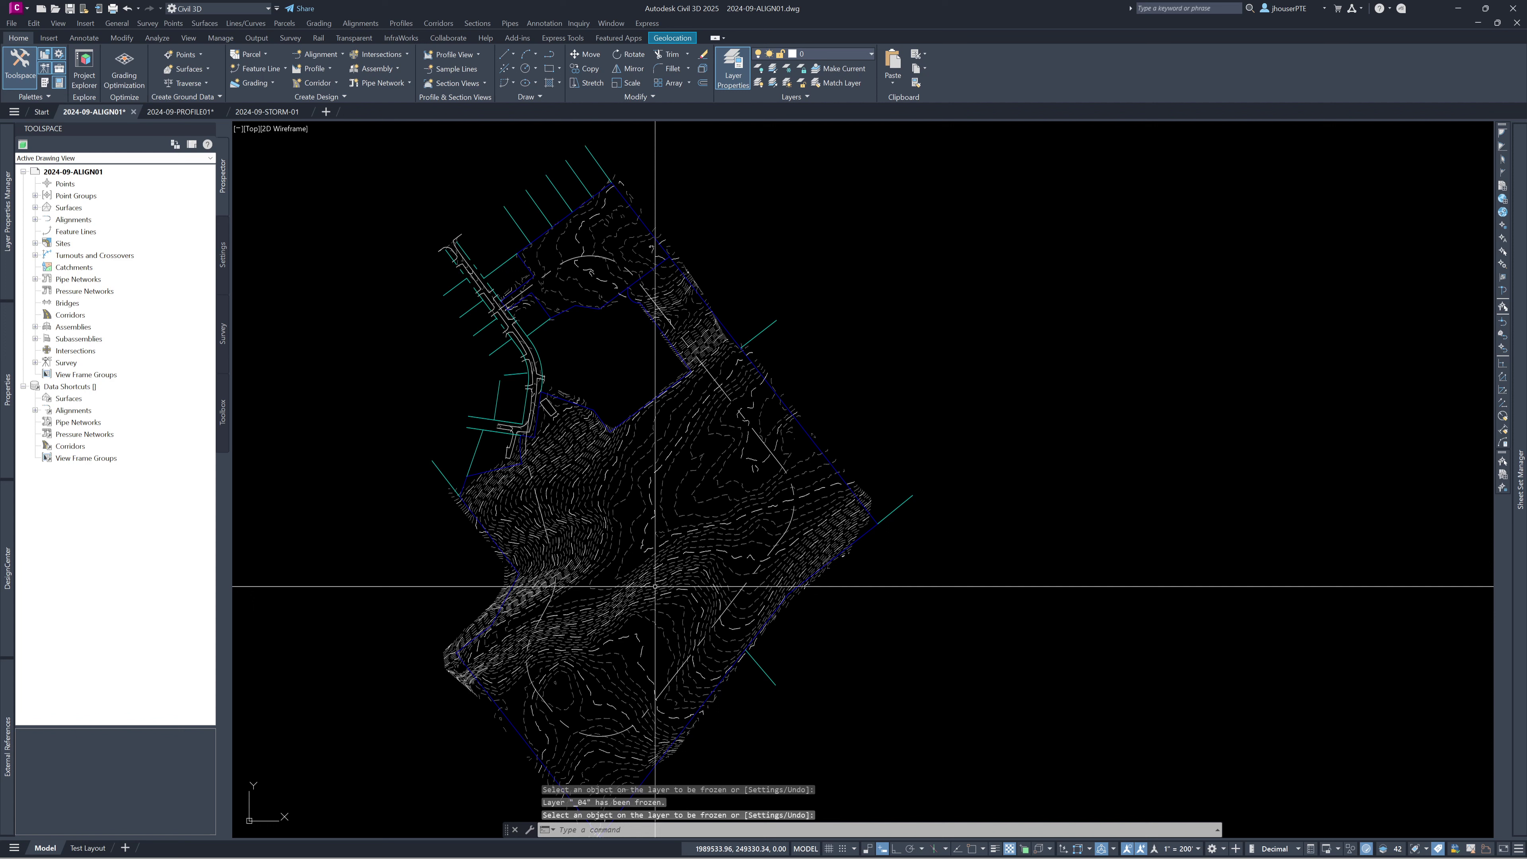
scroll(655, 585, "up", 1)
scroll(665, 527, "down", 1)
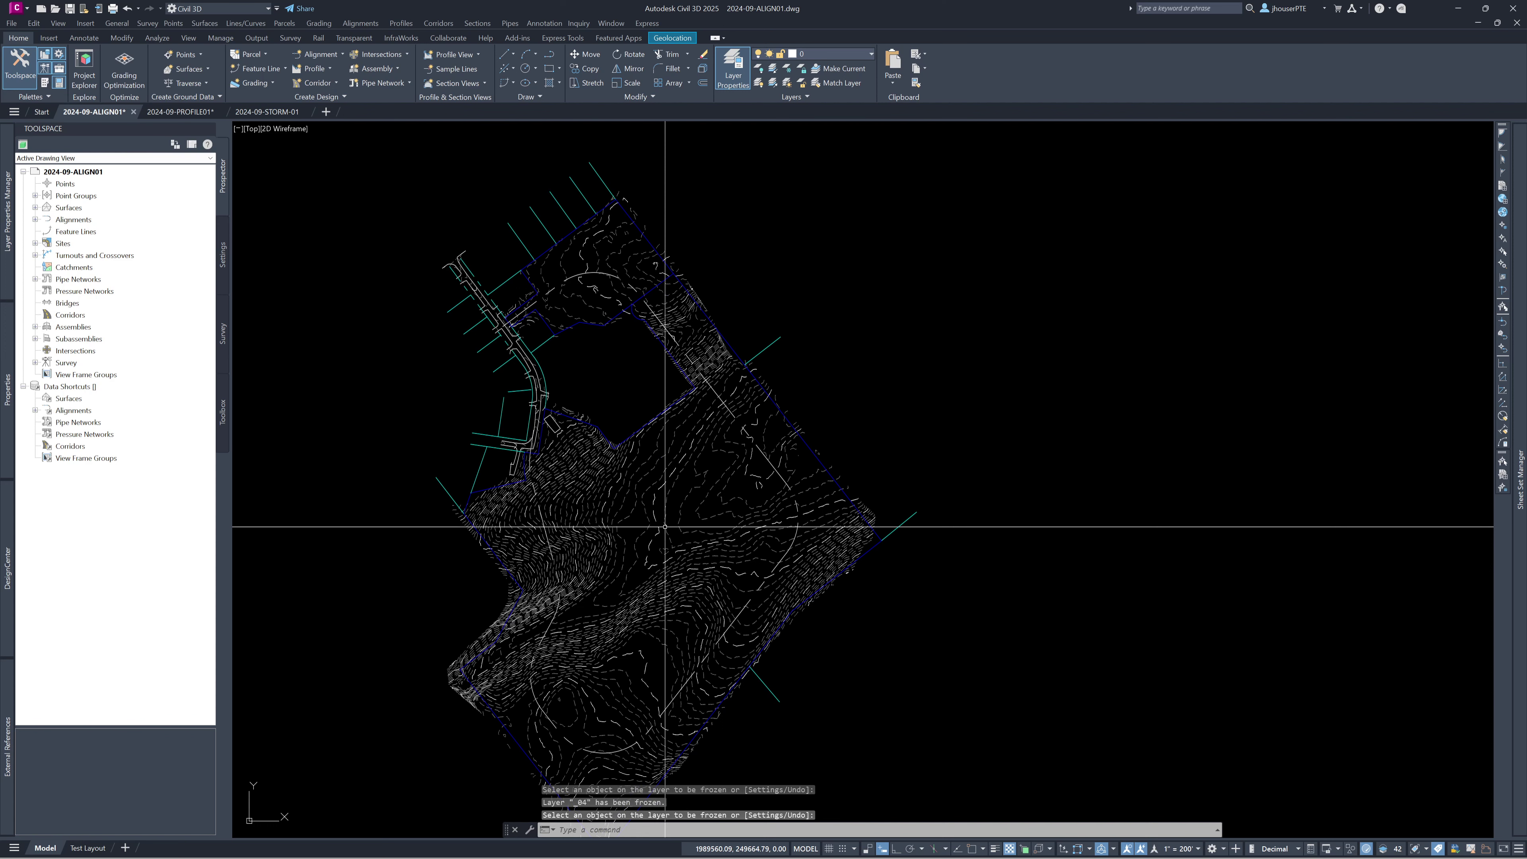
- Start Create Alignment from Objects with the proposed centerline polyline and accept the default alignment direction
left_click(342, 55)
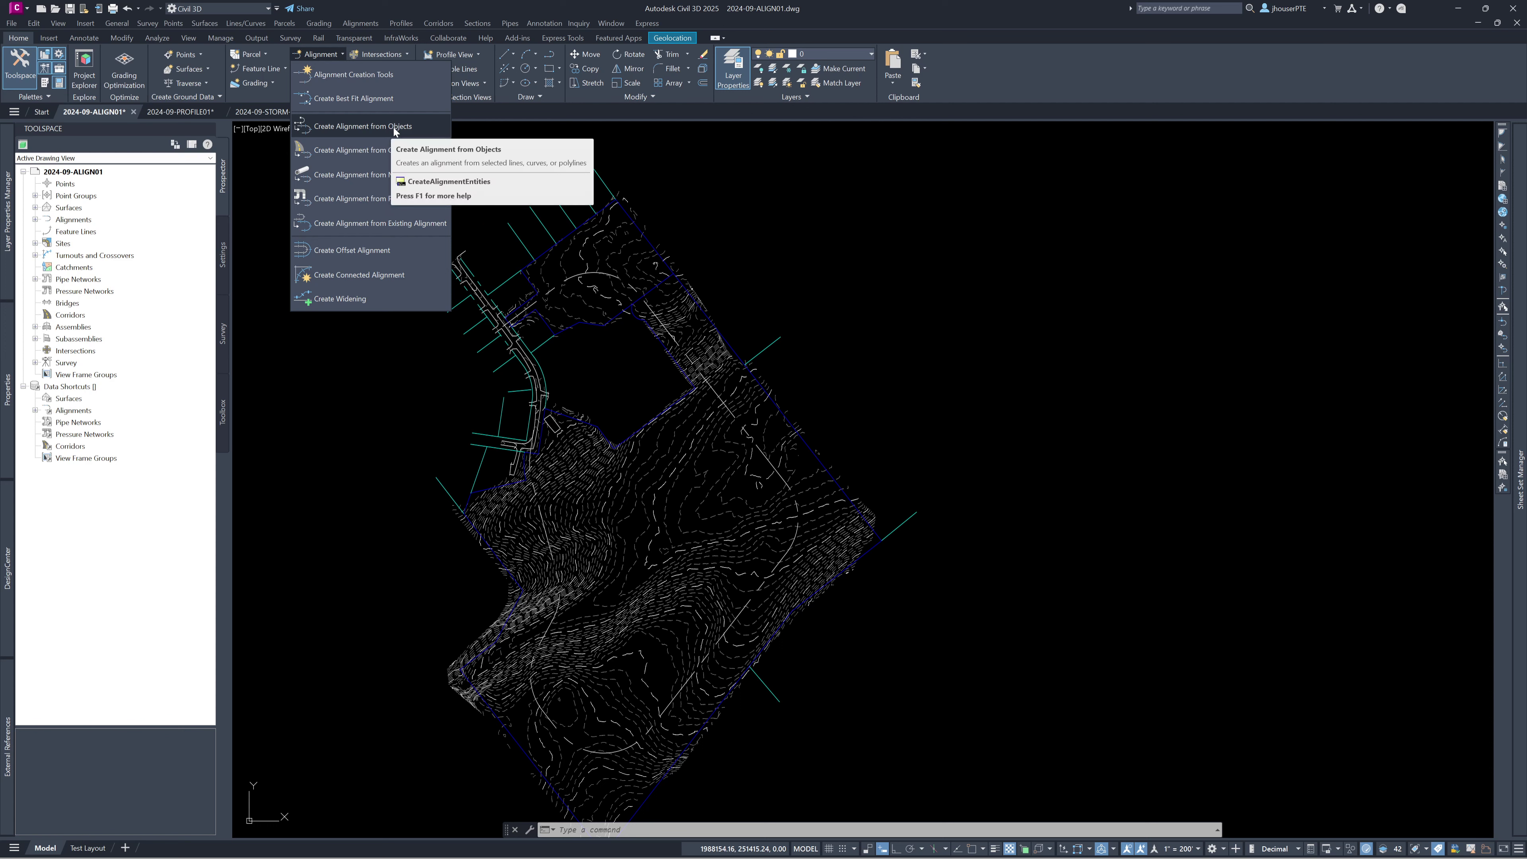
left_click(394, 128)
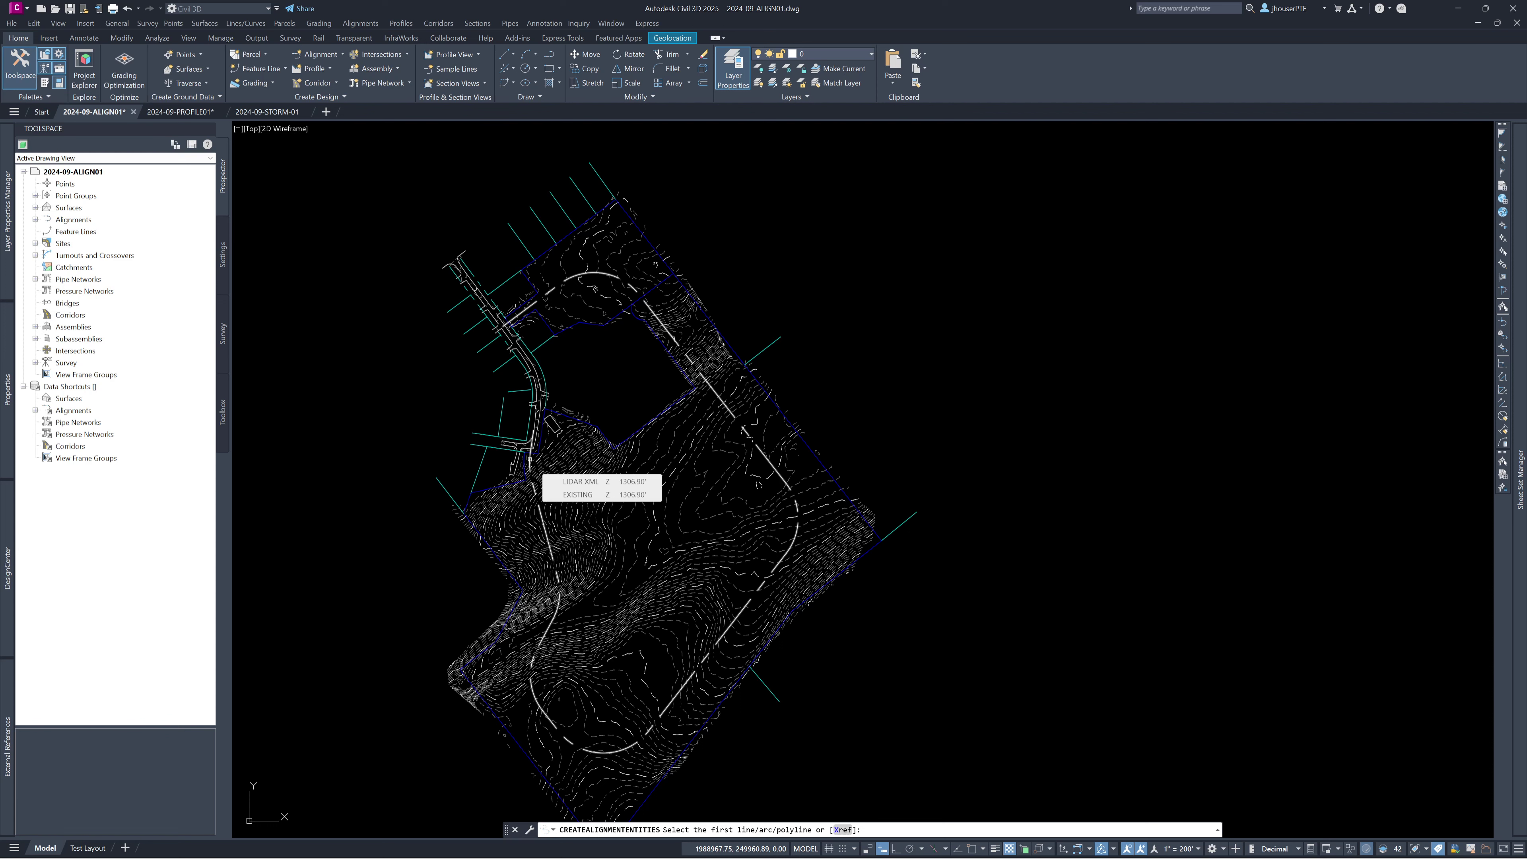
left_click(530, 459)
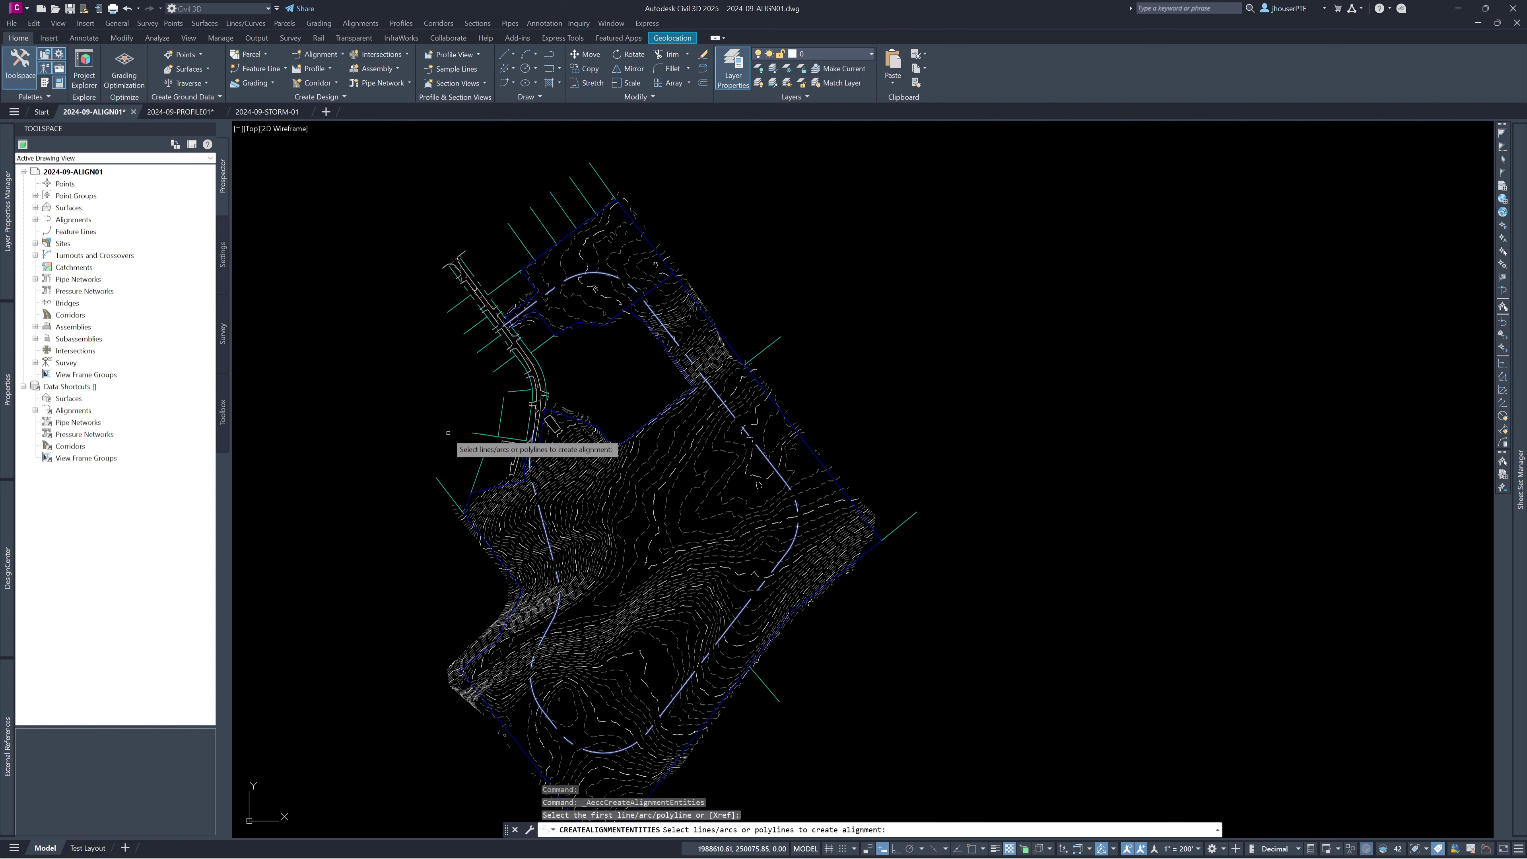
key("Return")
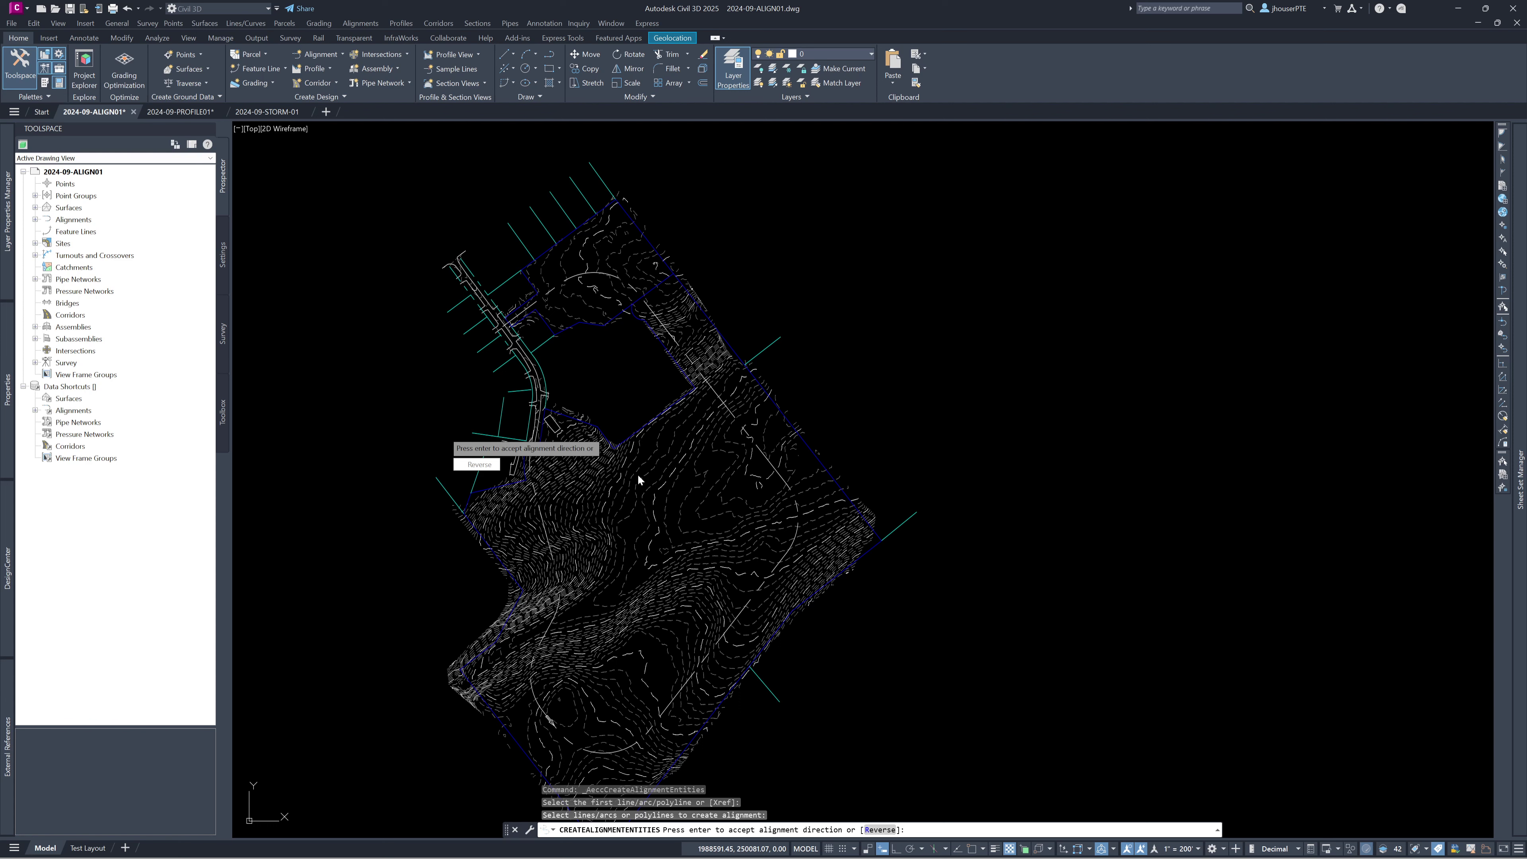
key("Return")
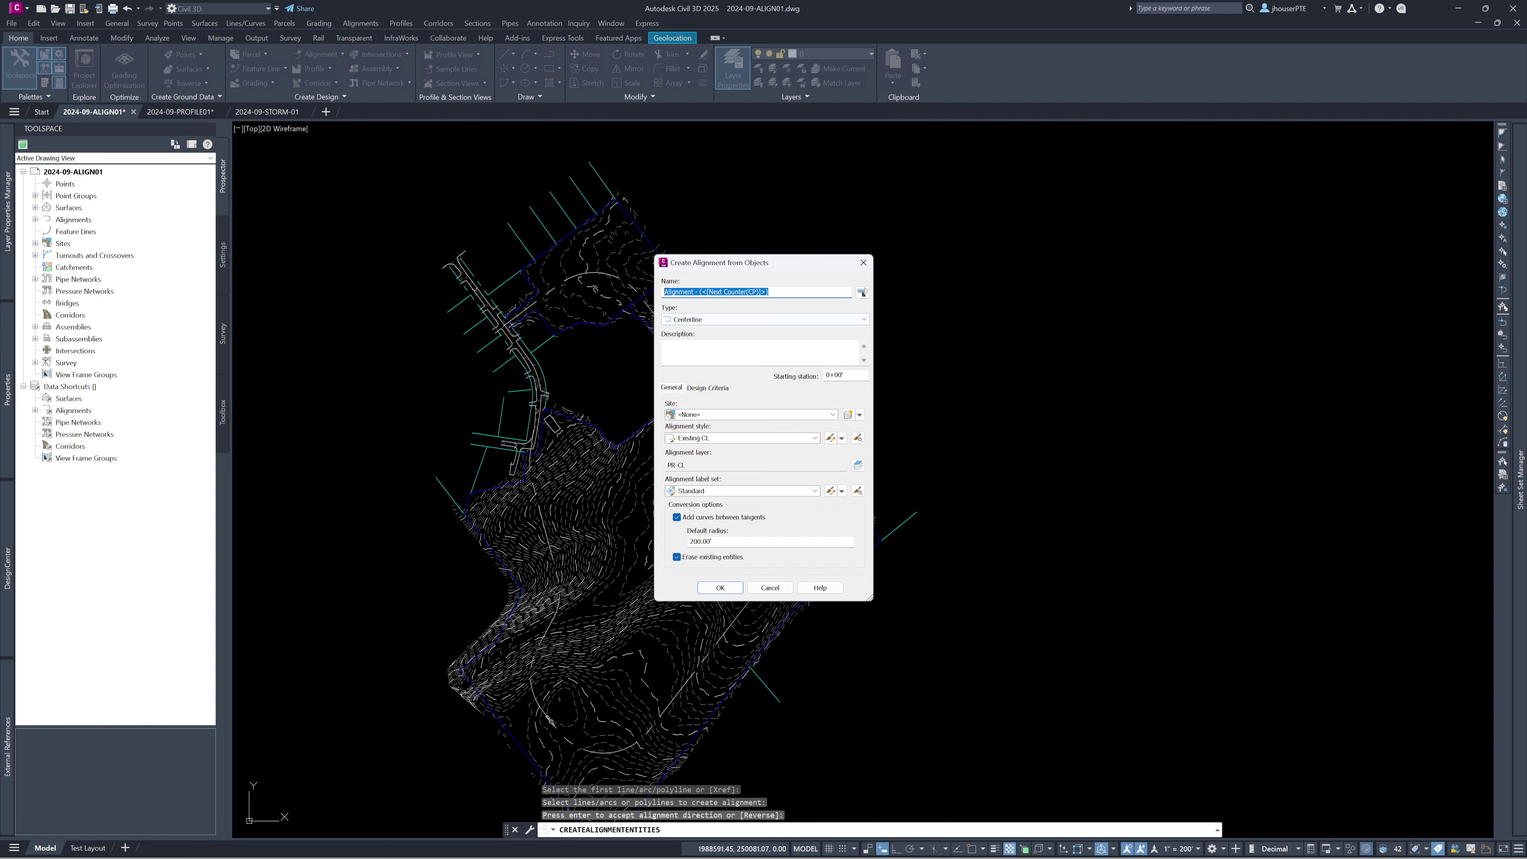
- Name the alignment PR-CL-01, keep the Centerline type and enter the description PROPOSED ROADWAY CENTRELINE
type("p")
type("R-CL-01")
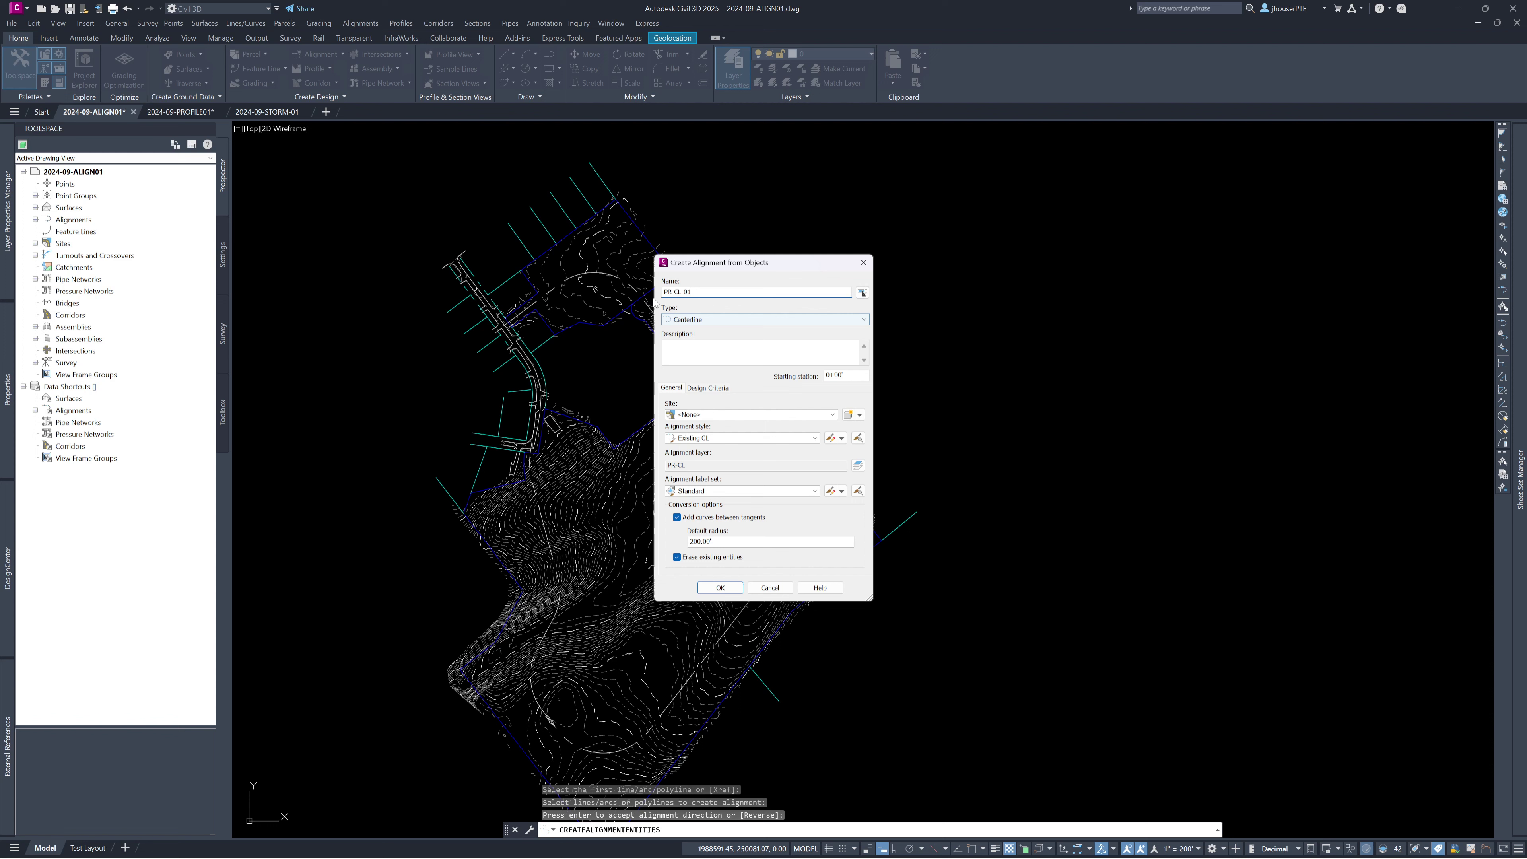
left_click(863, 320)
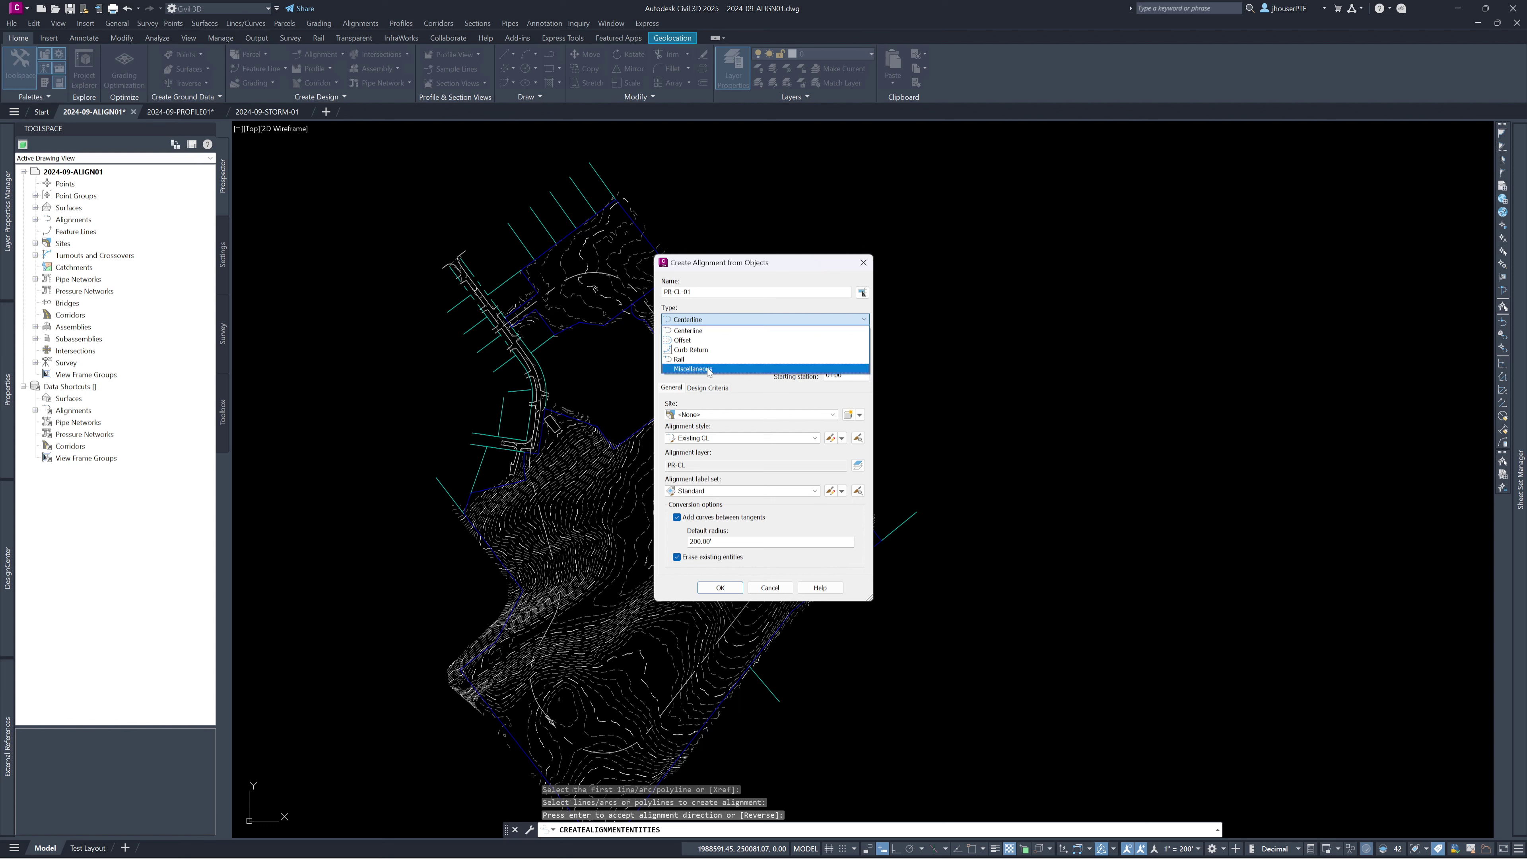
key("Escape")
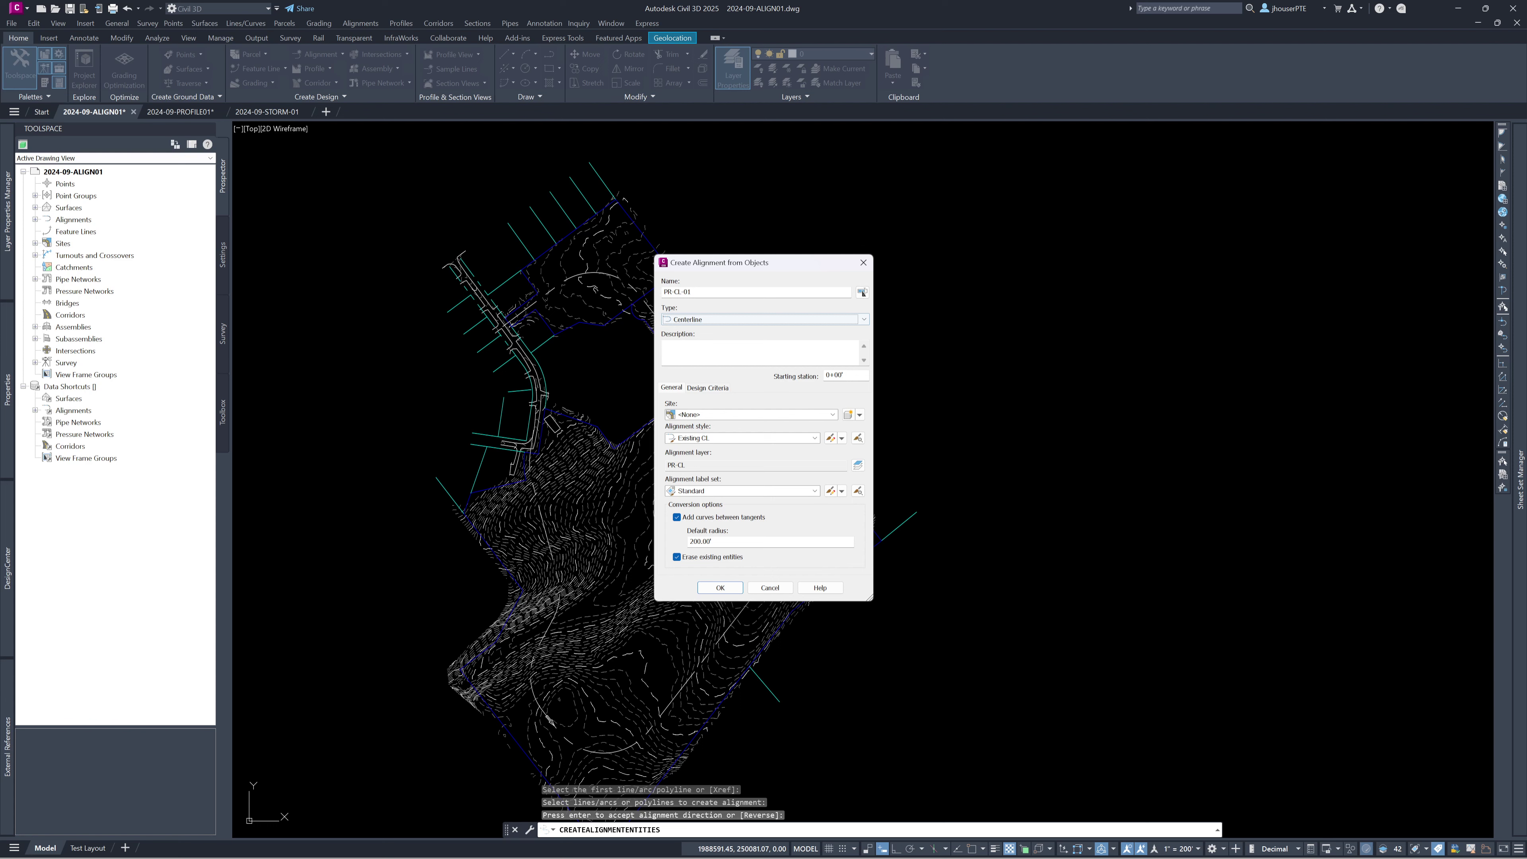
key("Tab")
type("PR")
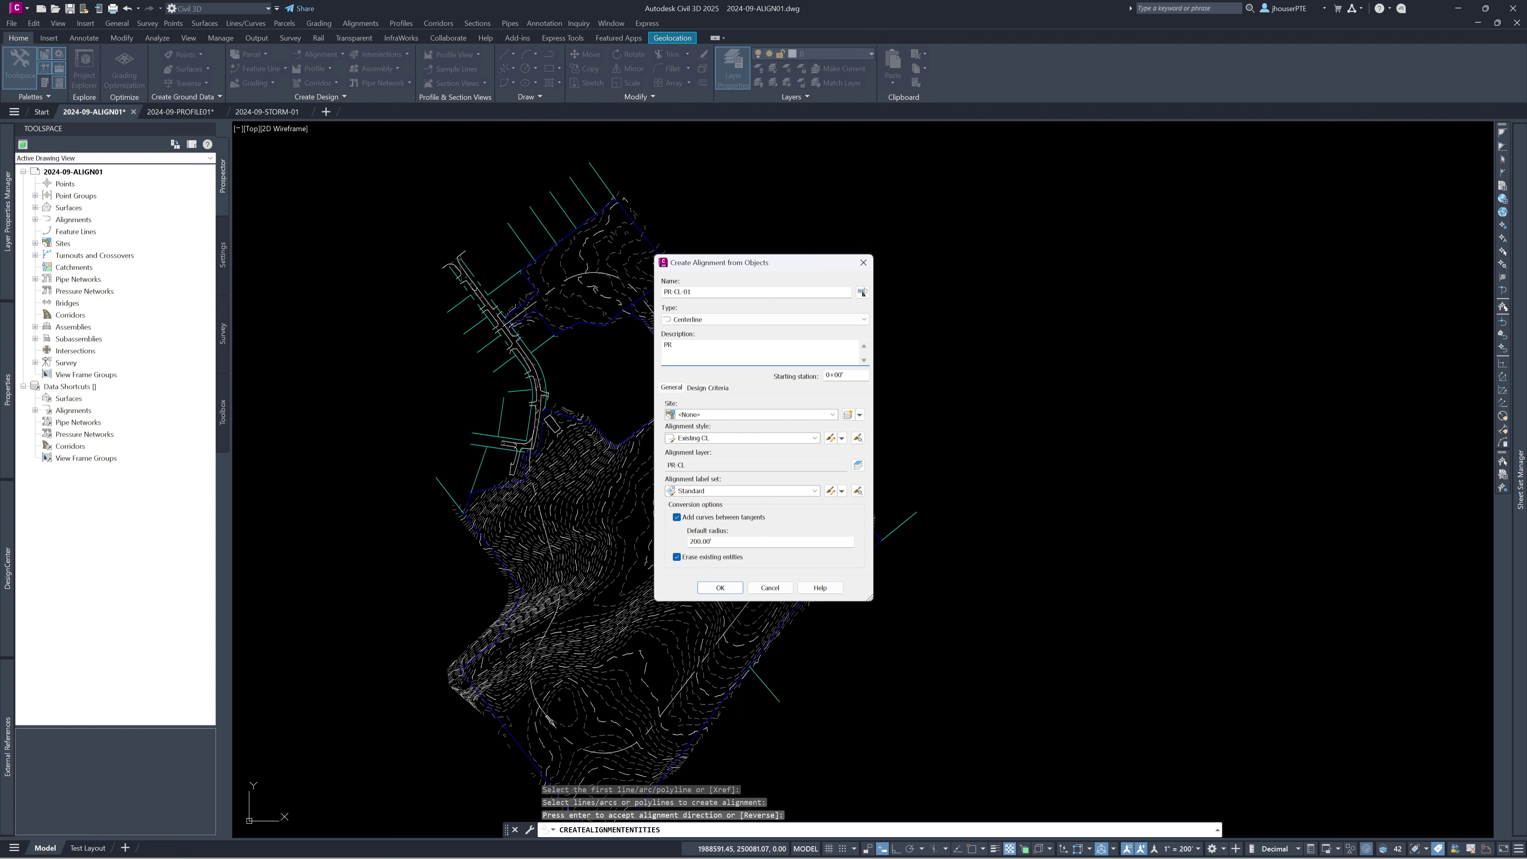
type("OPOSED ROADWAY CENTRELINE")
- Create the alignment with PROPOSED CL as both style and label set, without adding curves between tangents
left_click(815, 438)
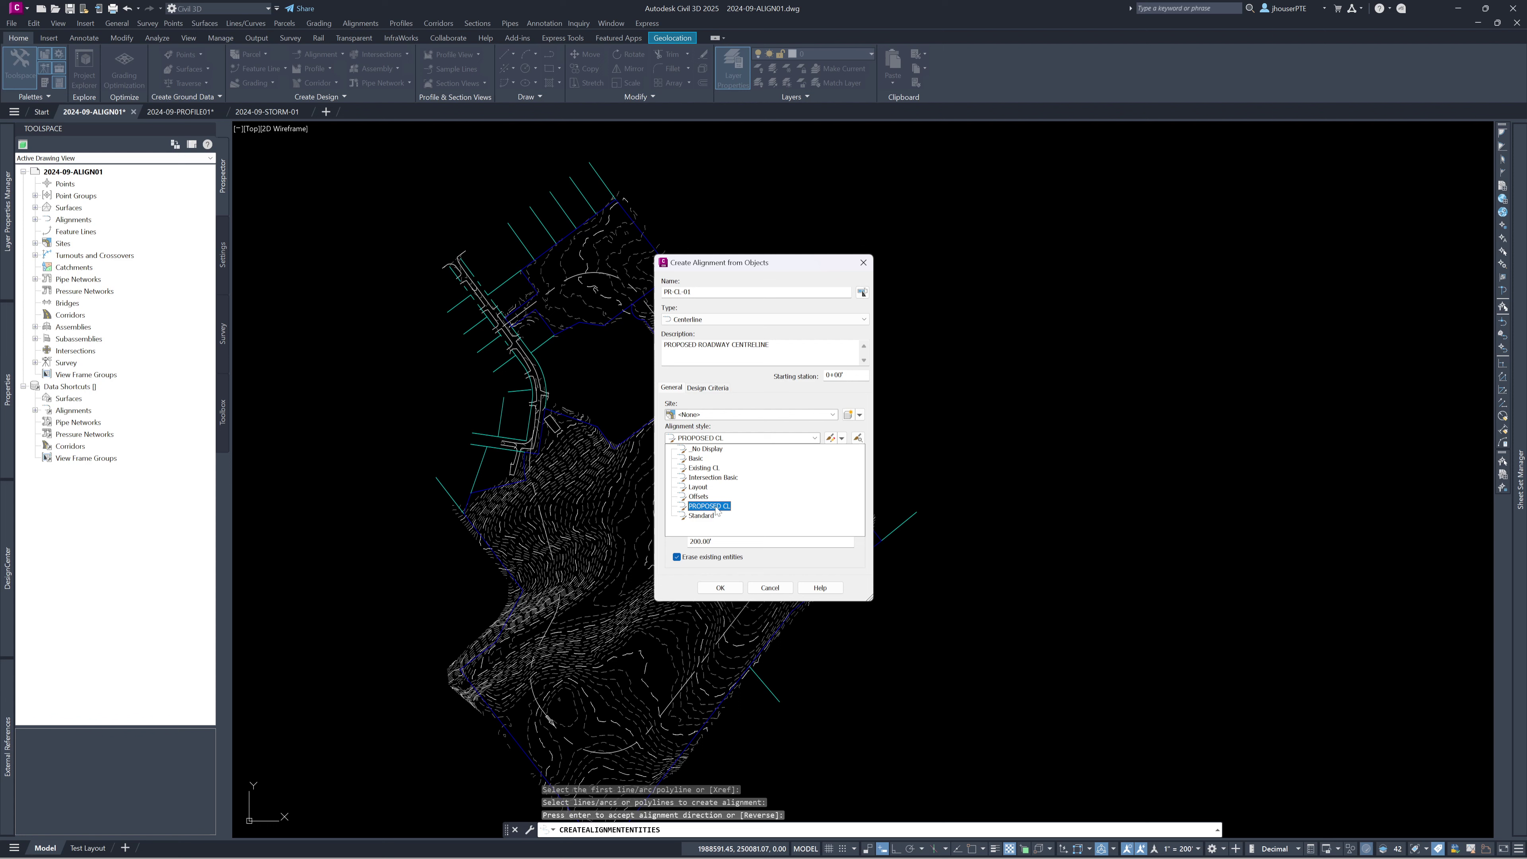
left_click(715, 507)
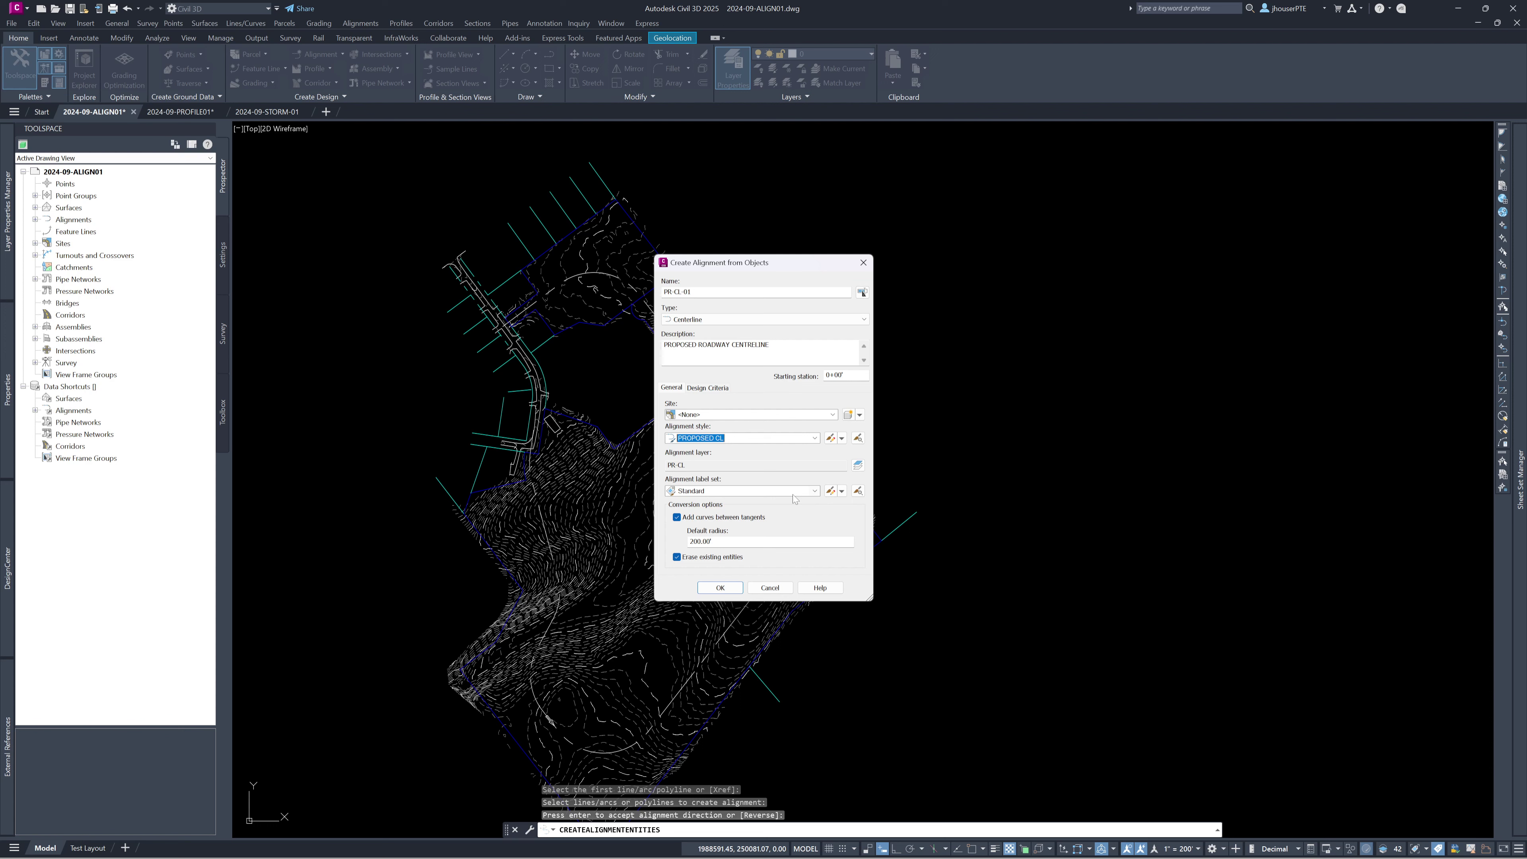
left_click(814, 490)
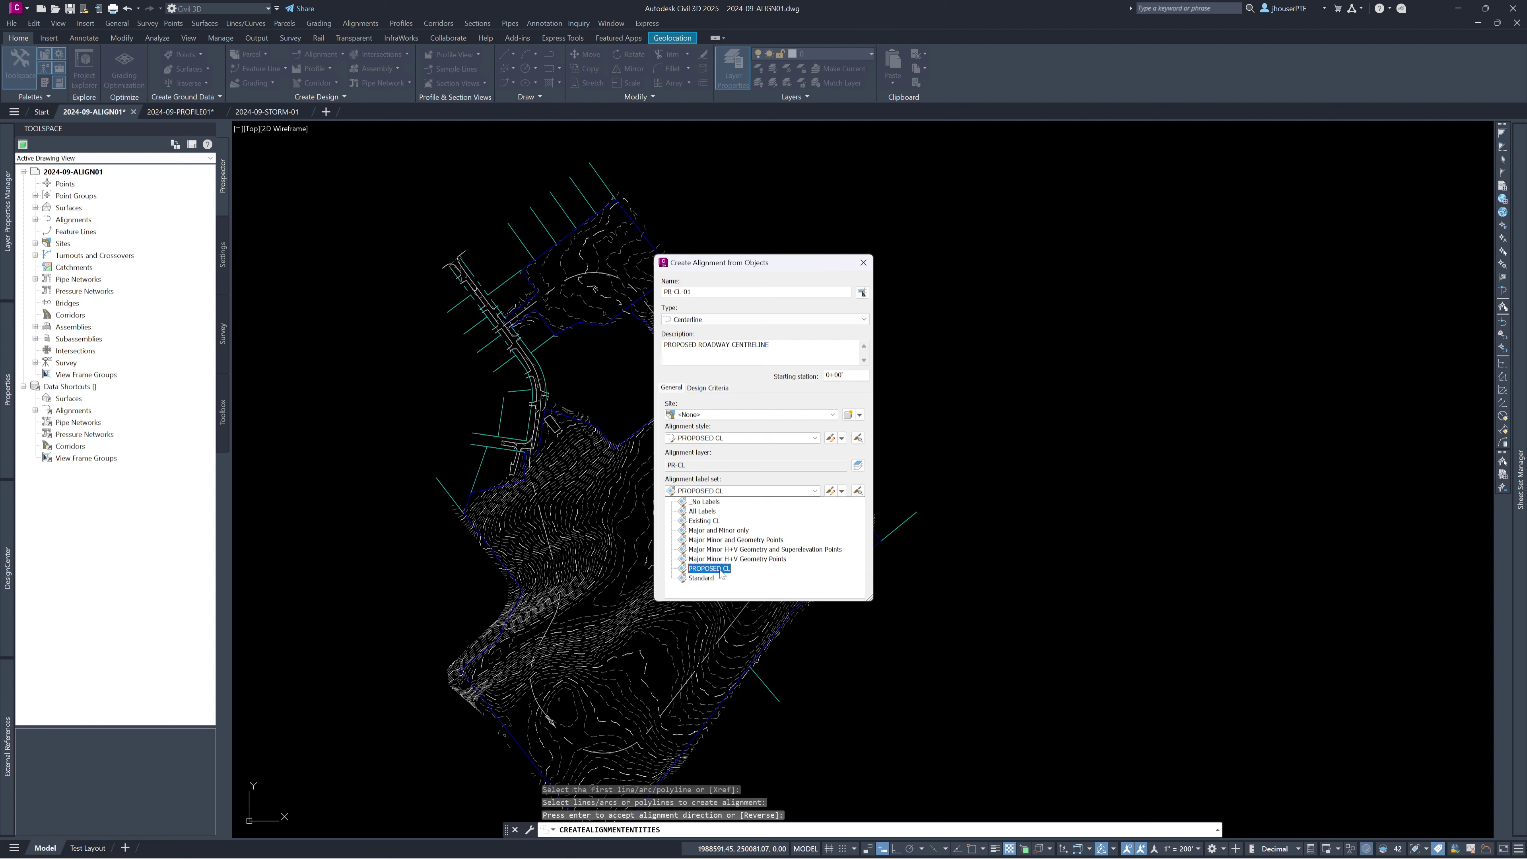
left_click(719, 569)
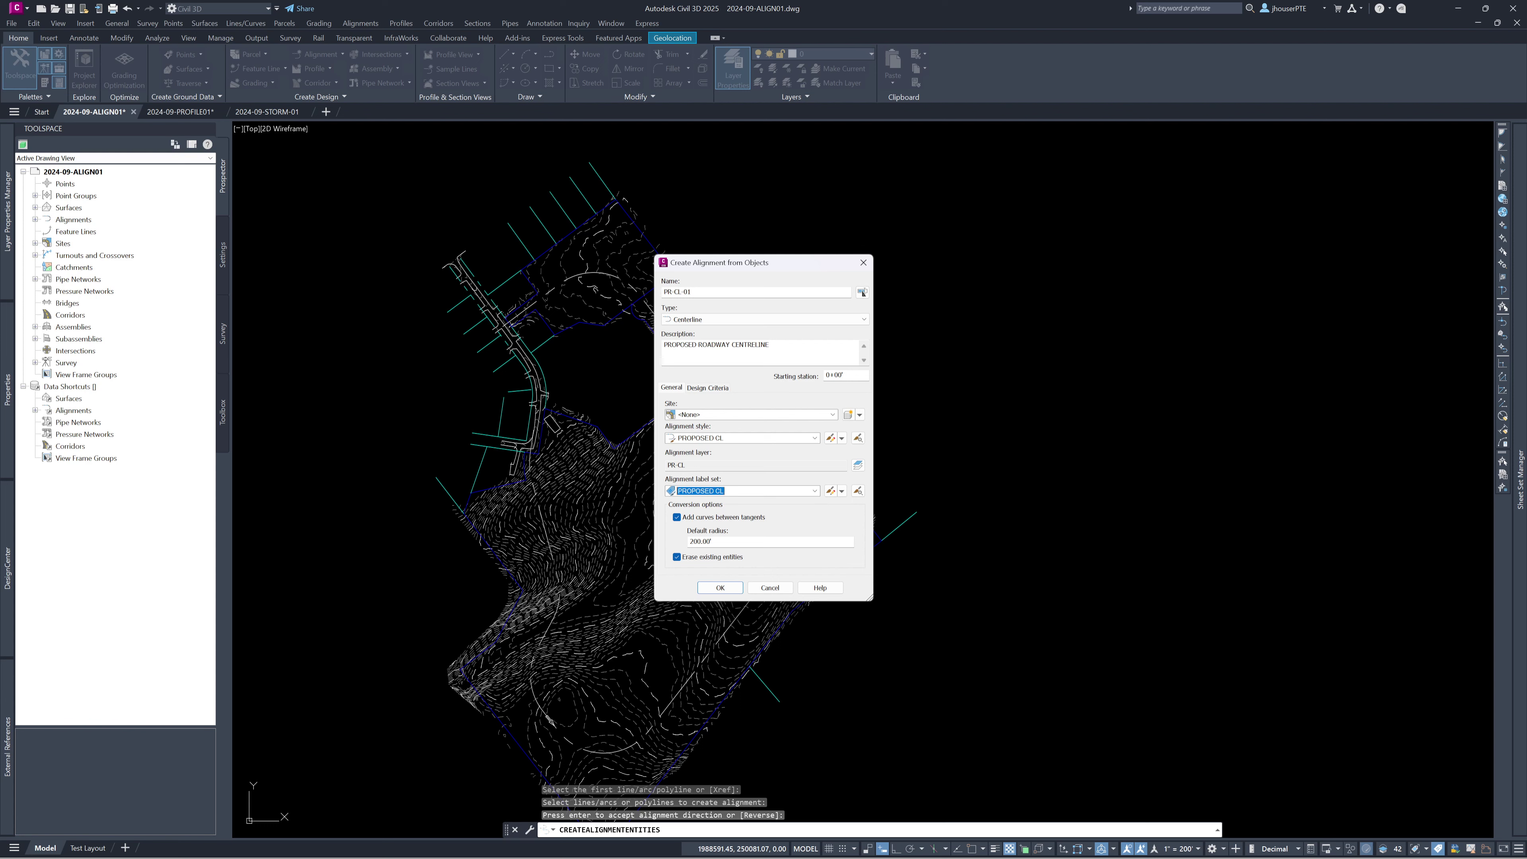
left_click(677, 518)
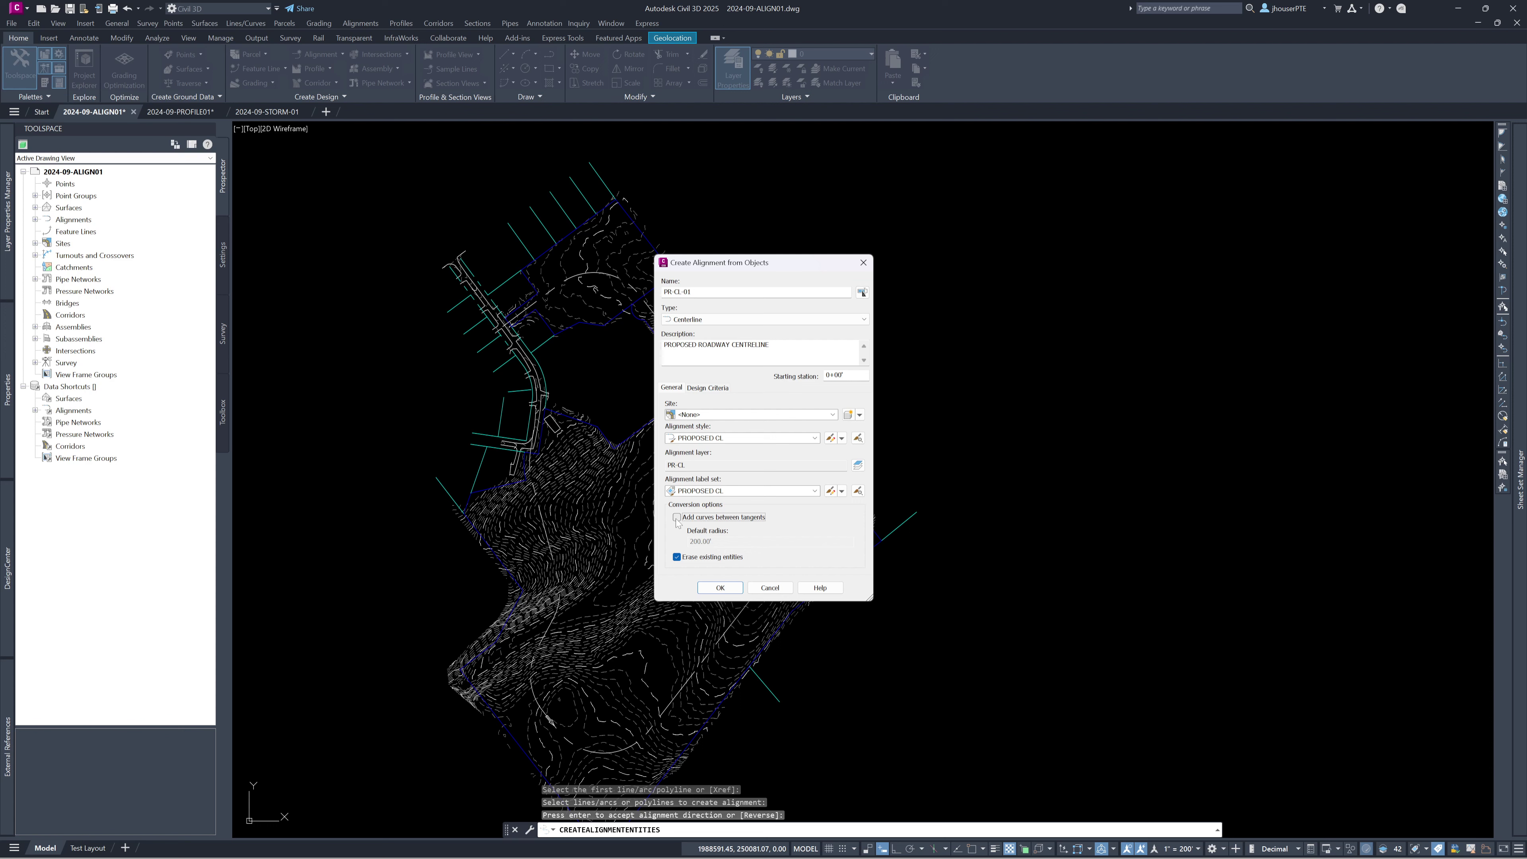
left_click(720, 587)
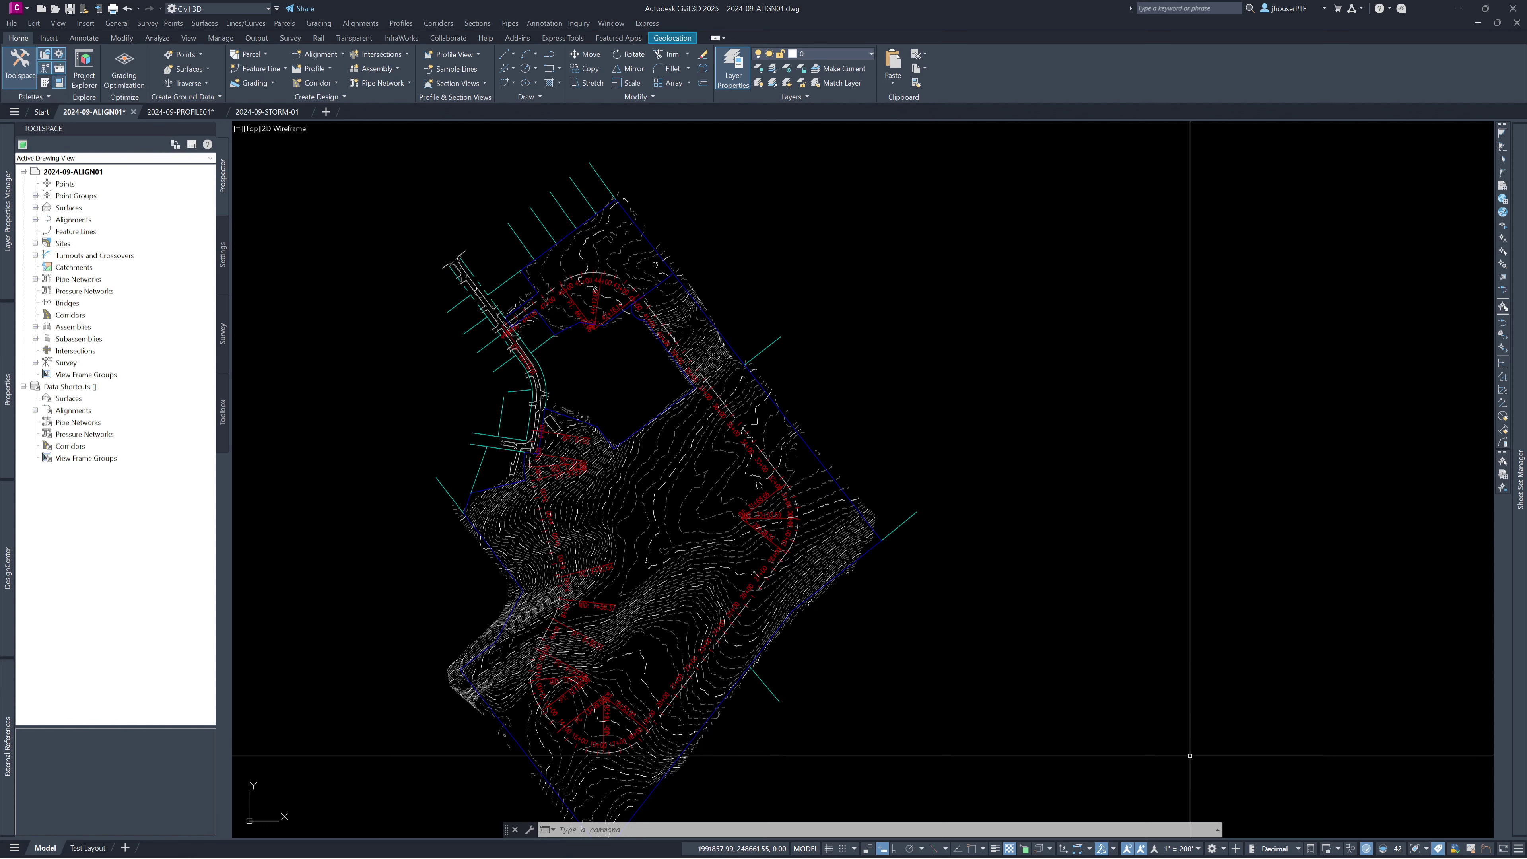
- Set the drawing's annotation scale to 1" = 50' and view the alignment's station labels up close
left_click(1198, 851)
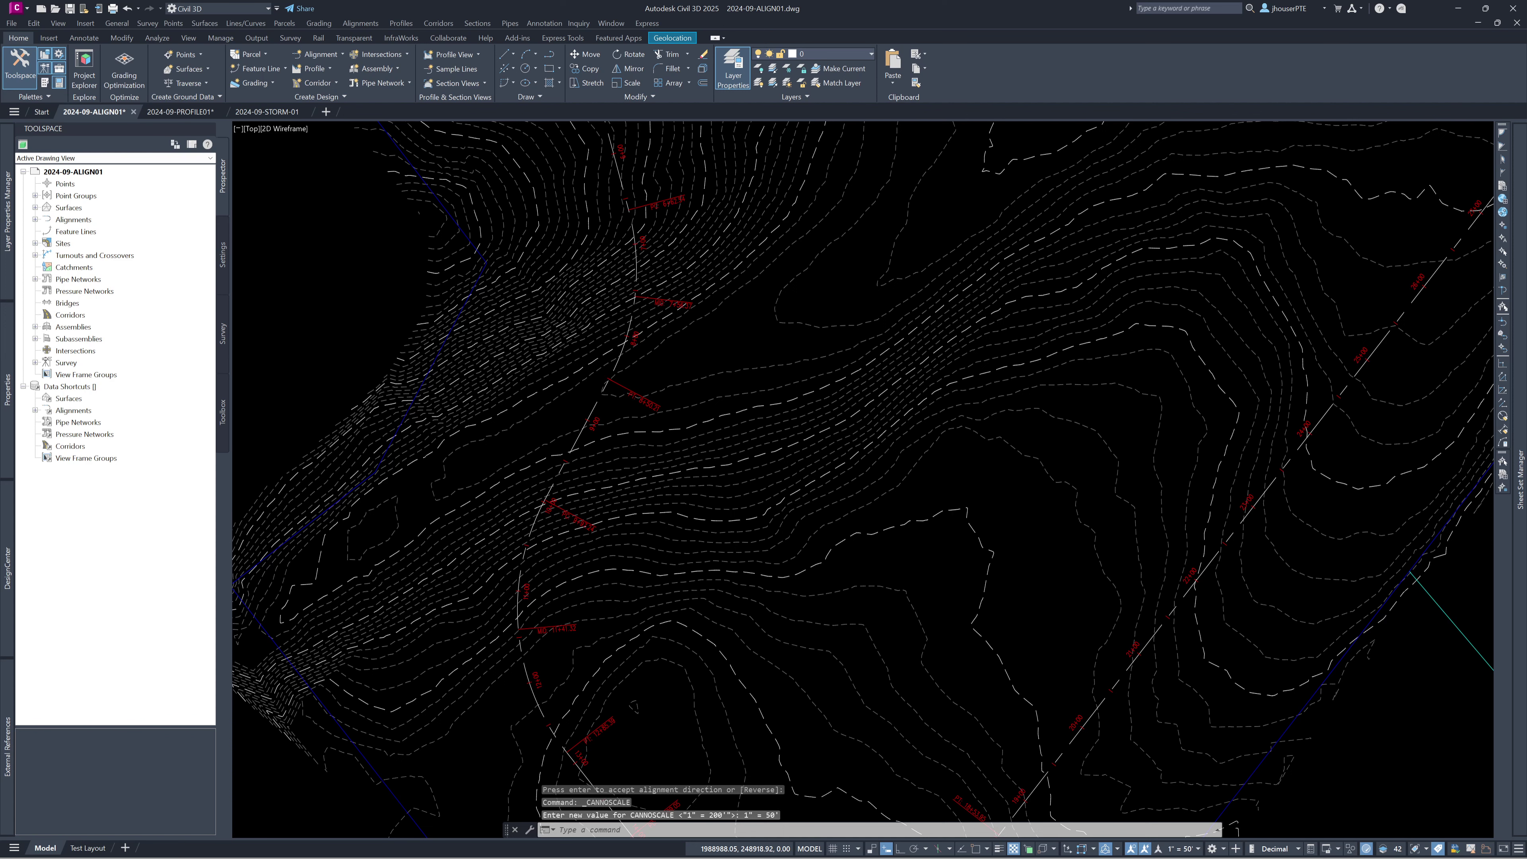
scroll(674, 330, "up", 2)
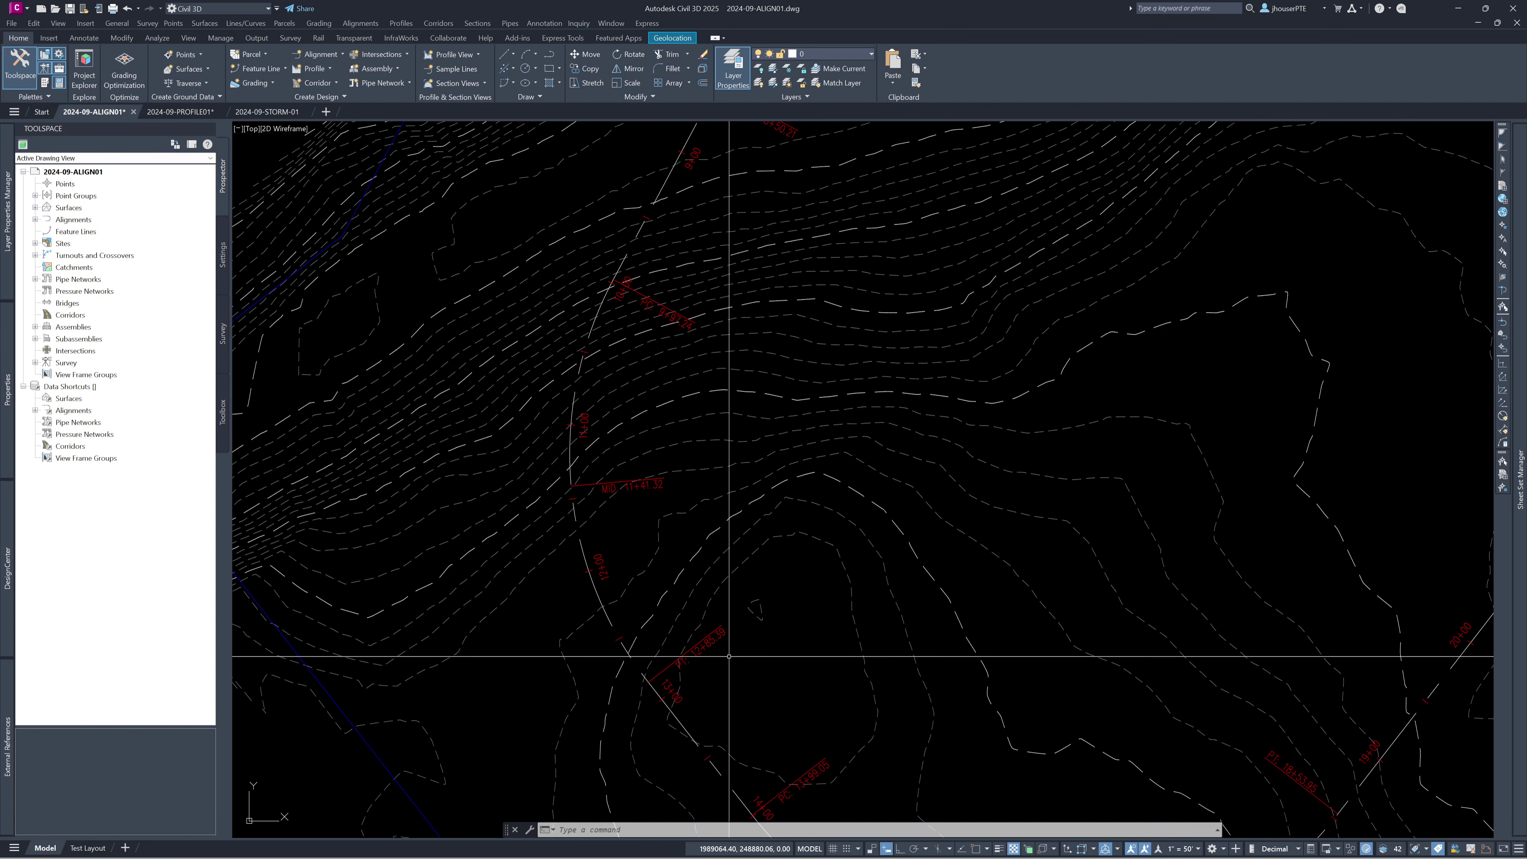
scroll(728, 656, "down", 3)
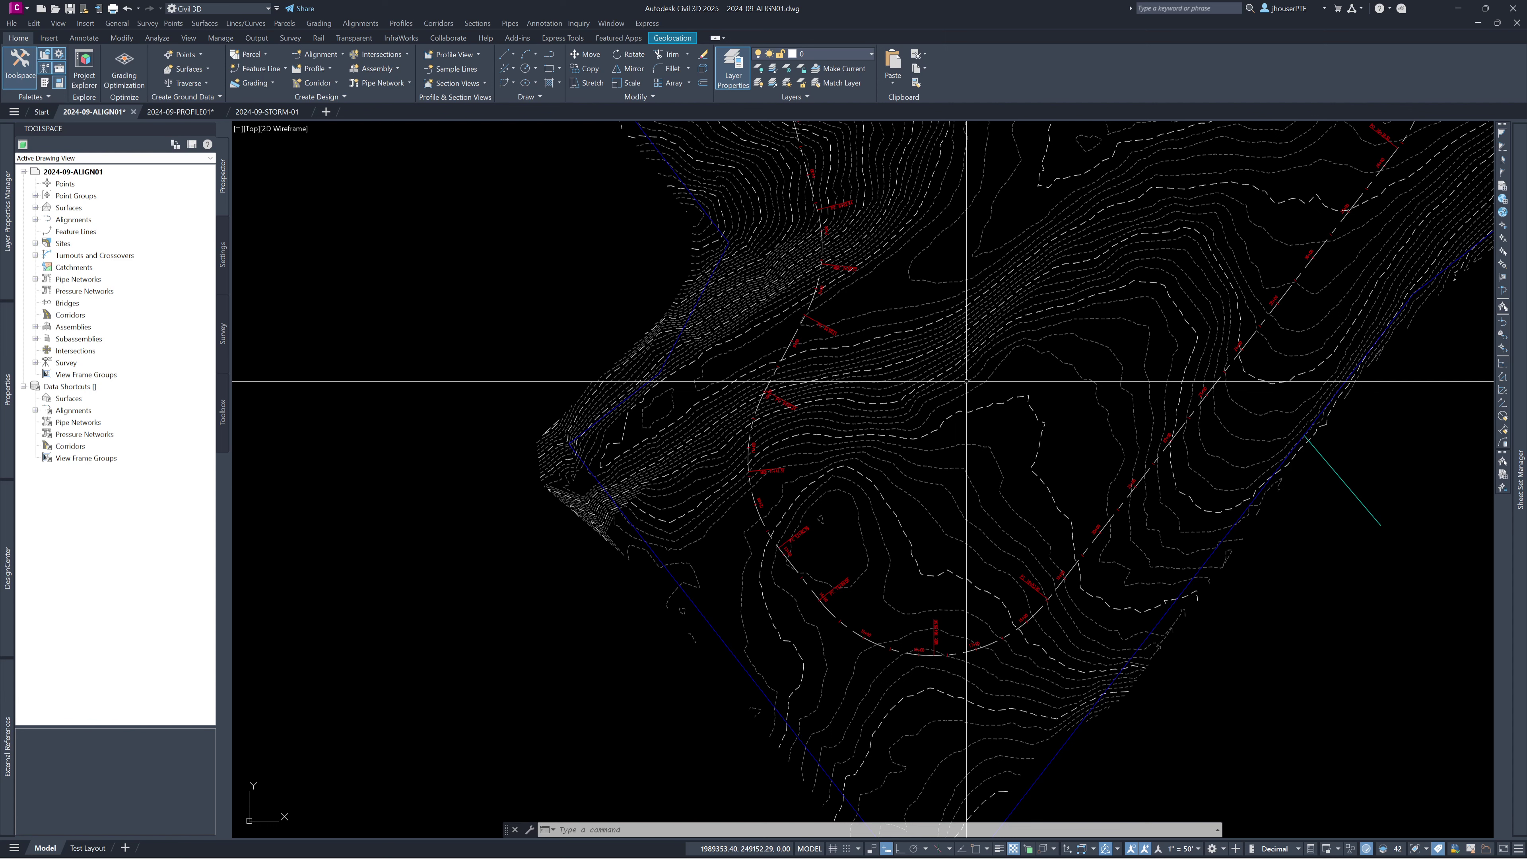
scroll(824, 551, "down", 3)
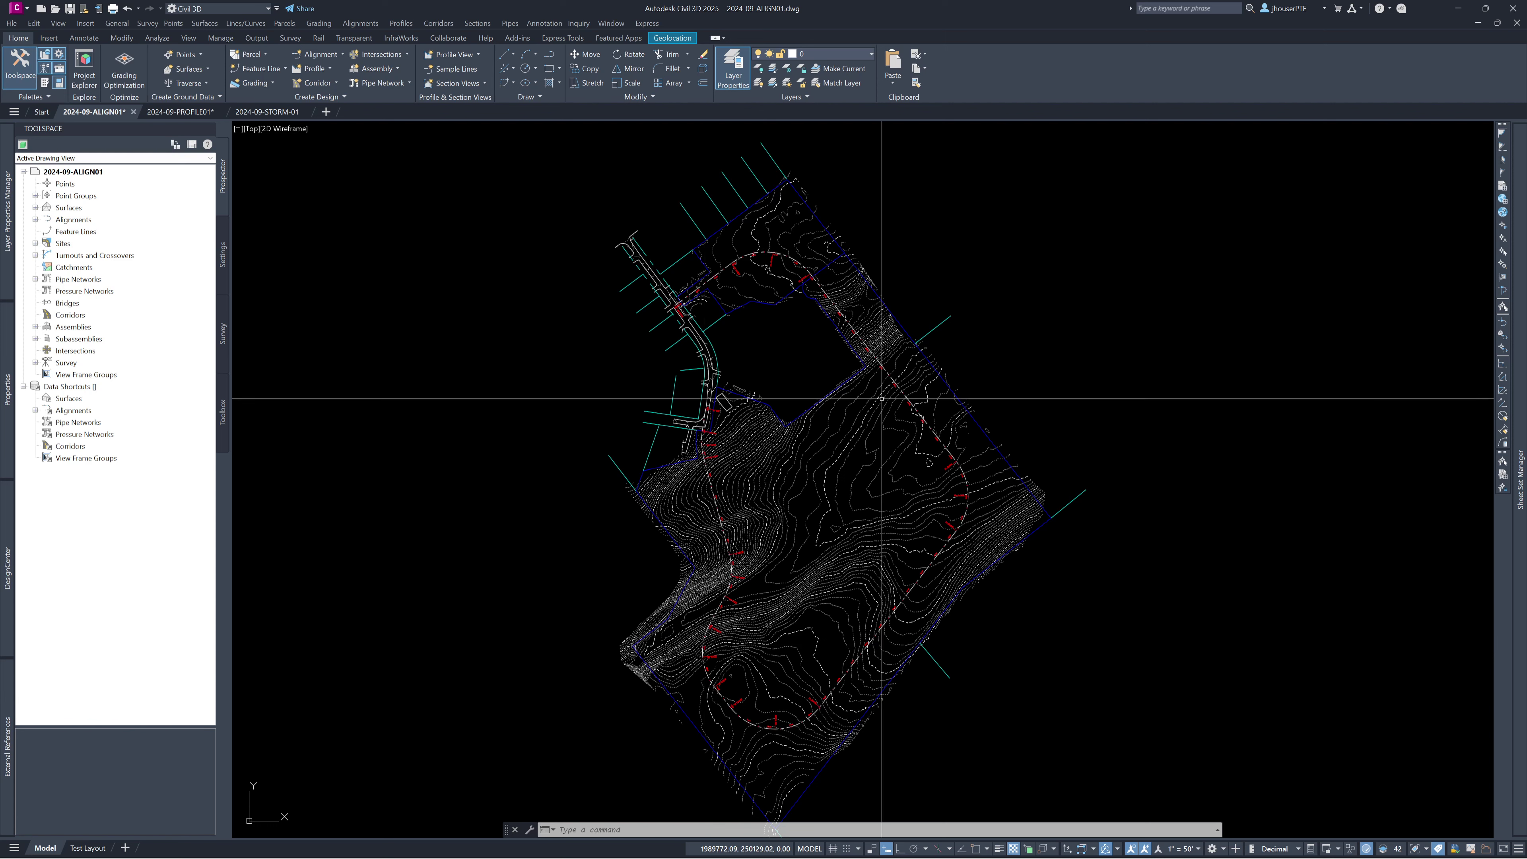
mouse_move(887, 372)
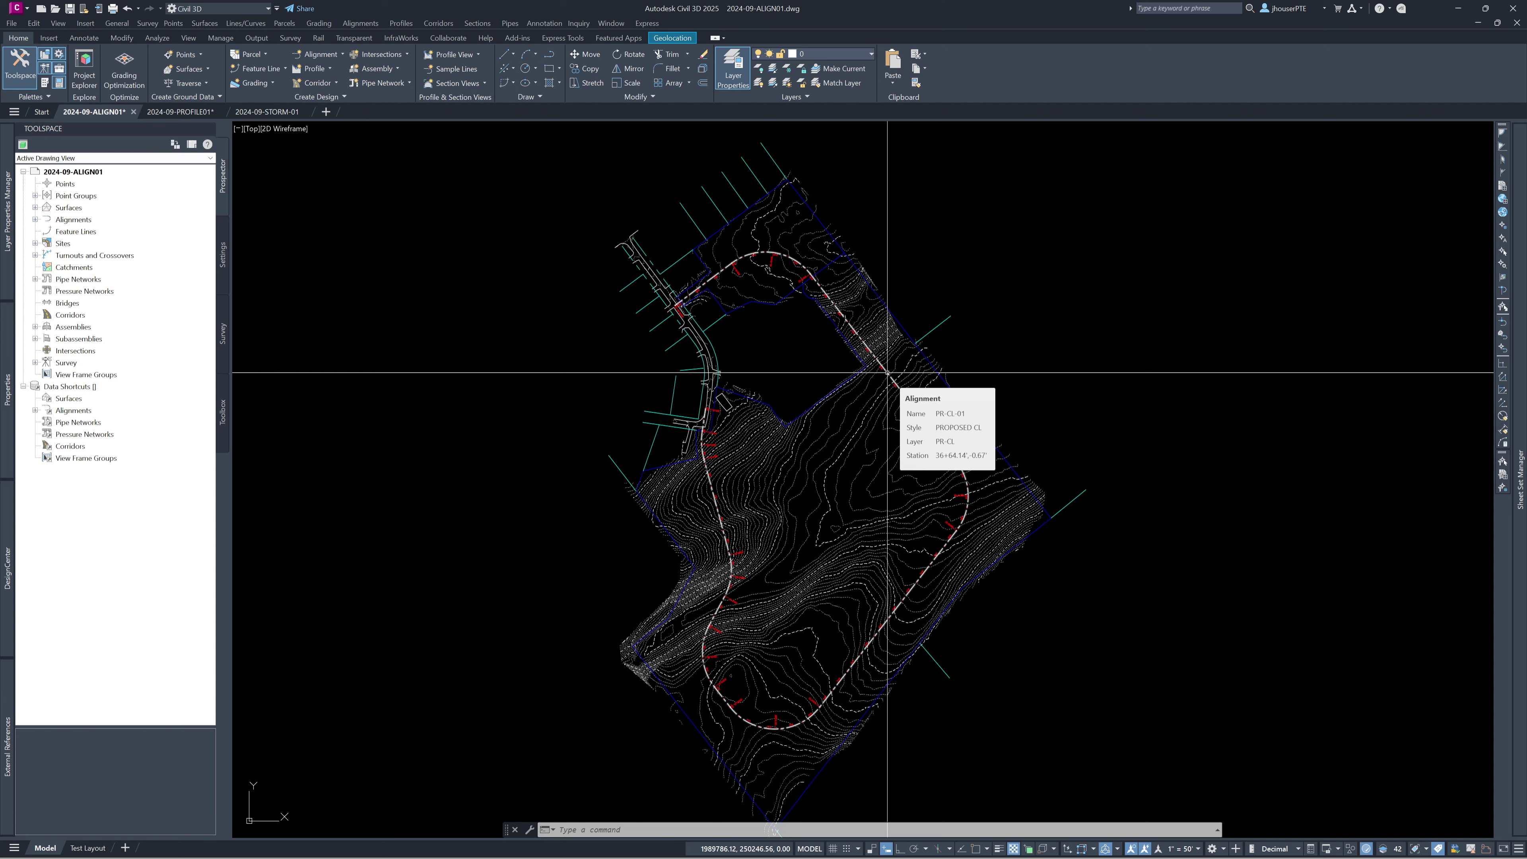
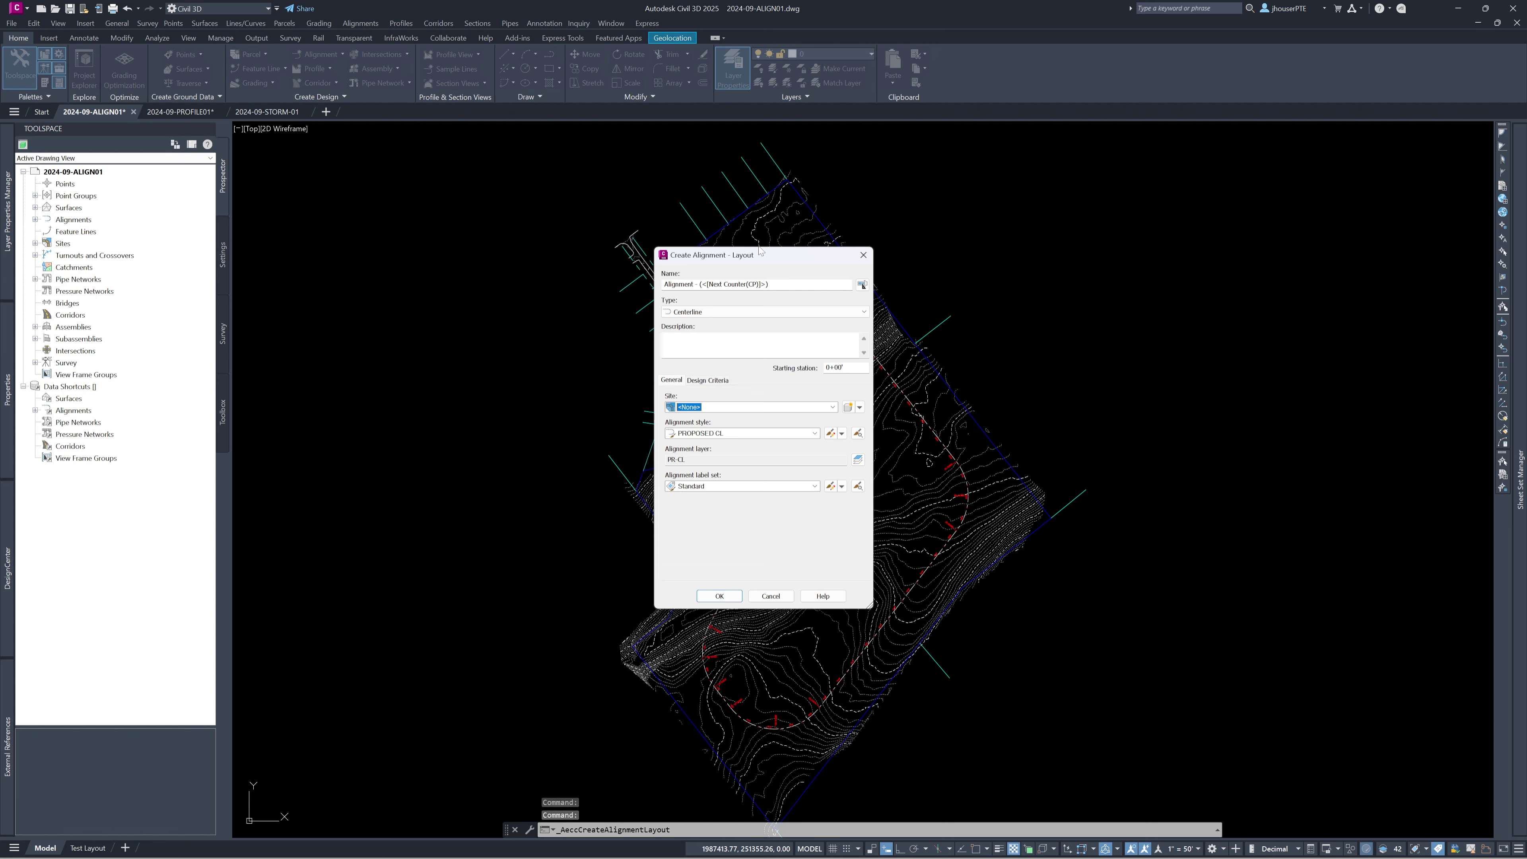
- Start a layout-created centerline alignment named PR-CL-02 with the PROPOSED CL style and choose its label set
triple_click(757, 284)
type("PR-CL")
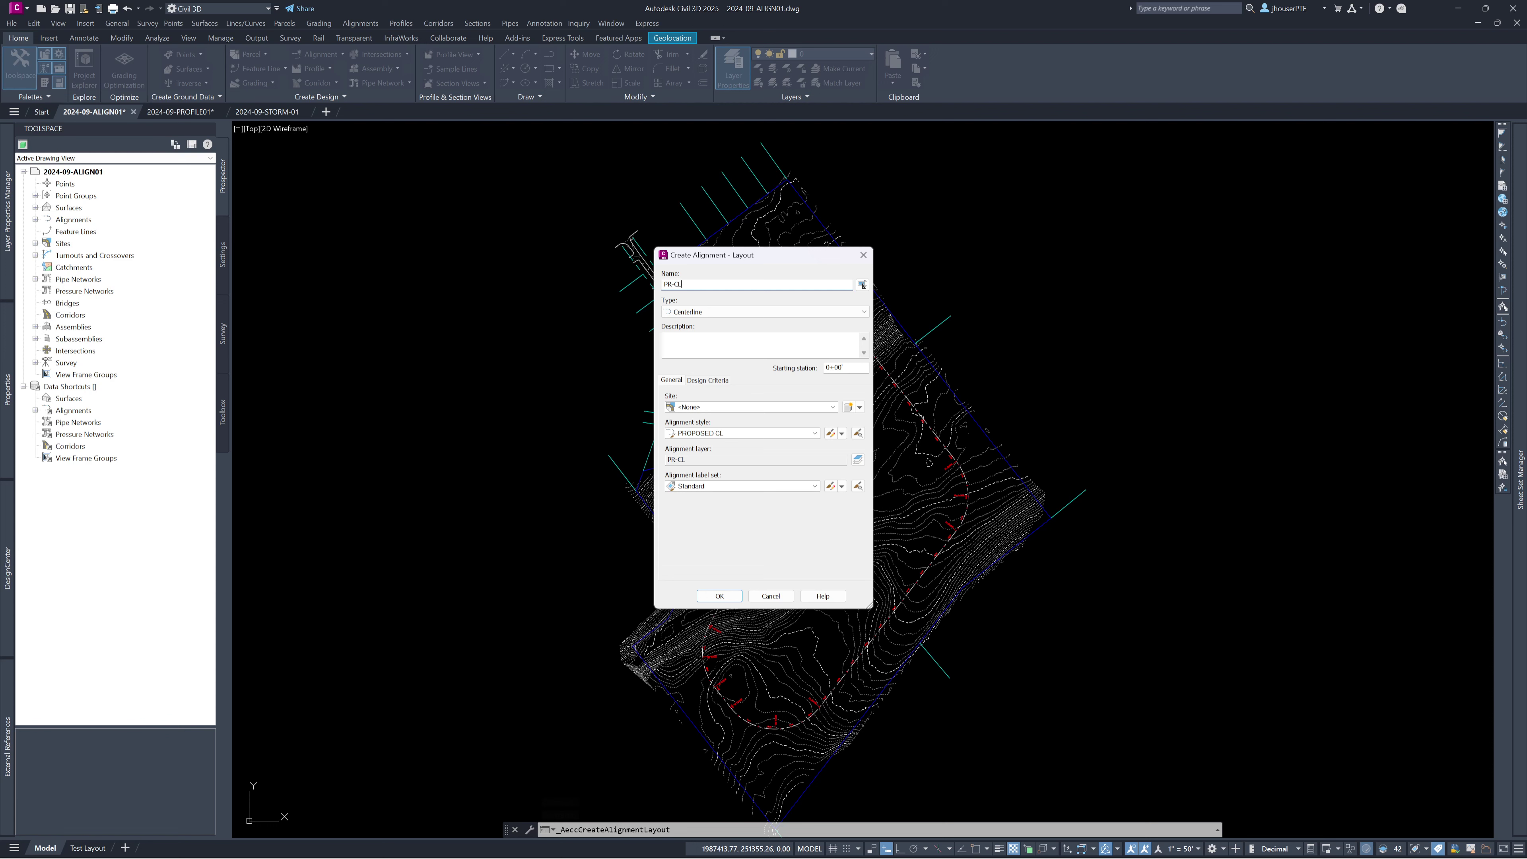
type("-02")
left_click(742, 486)
left_click(734, 546)
left_click(724, 598)
left_click(722, 596)
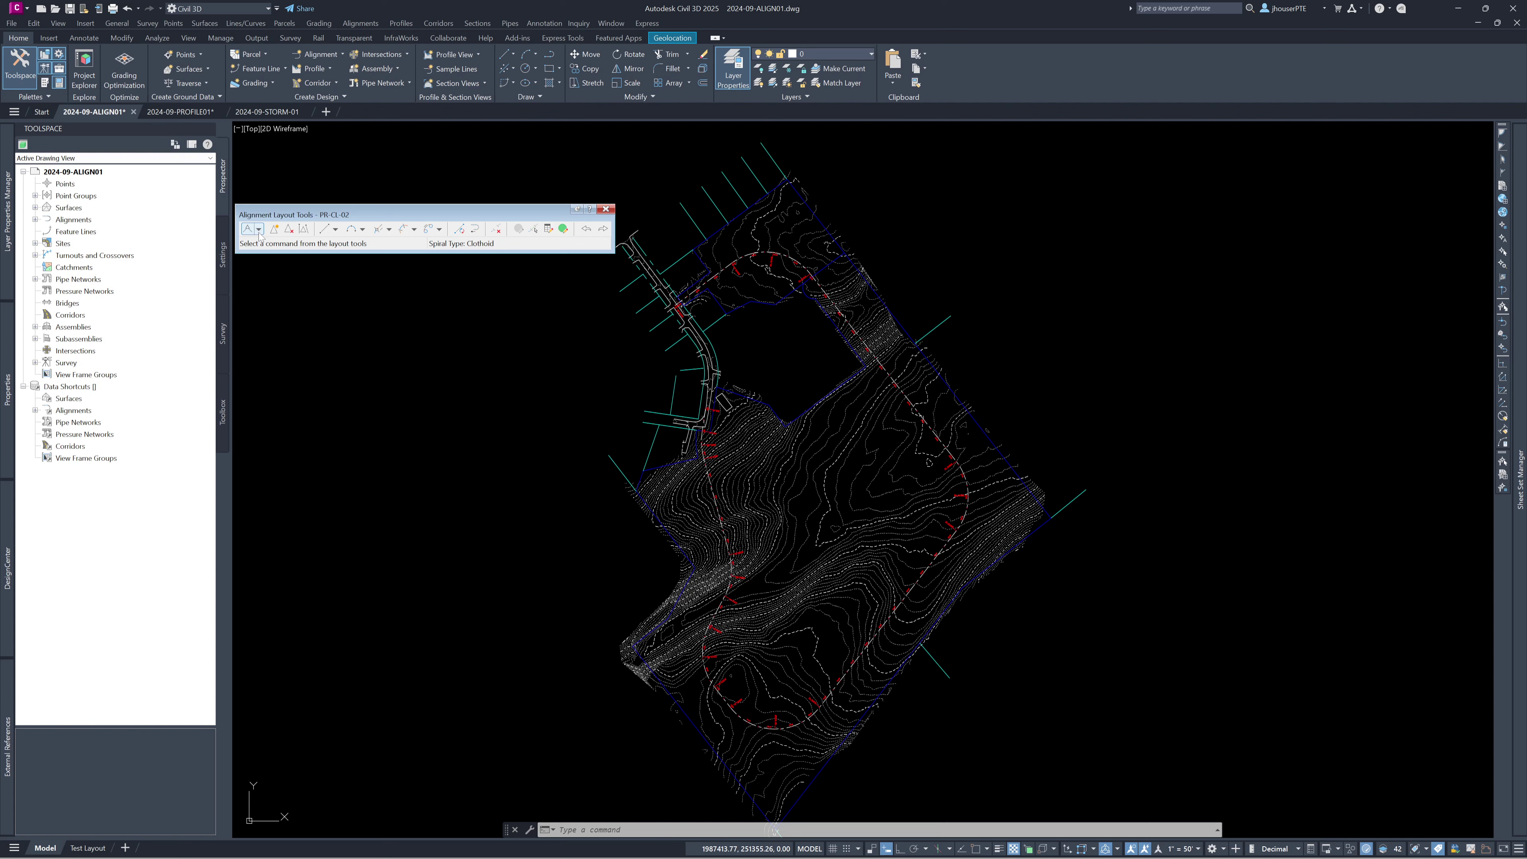
- Draw PR-CL-02 as tangents with curves, starting on the existing western alignment and passing through four more points across the middle of the site
left_click(259, 231)
scroll(749, 595, "up", 6)
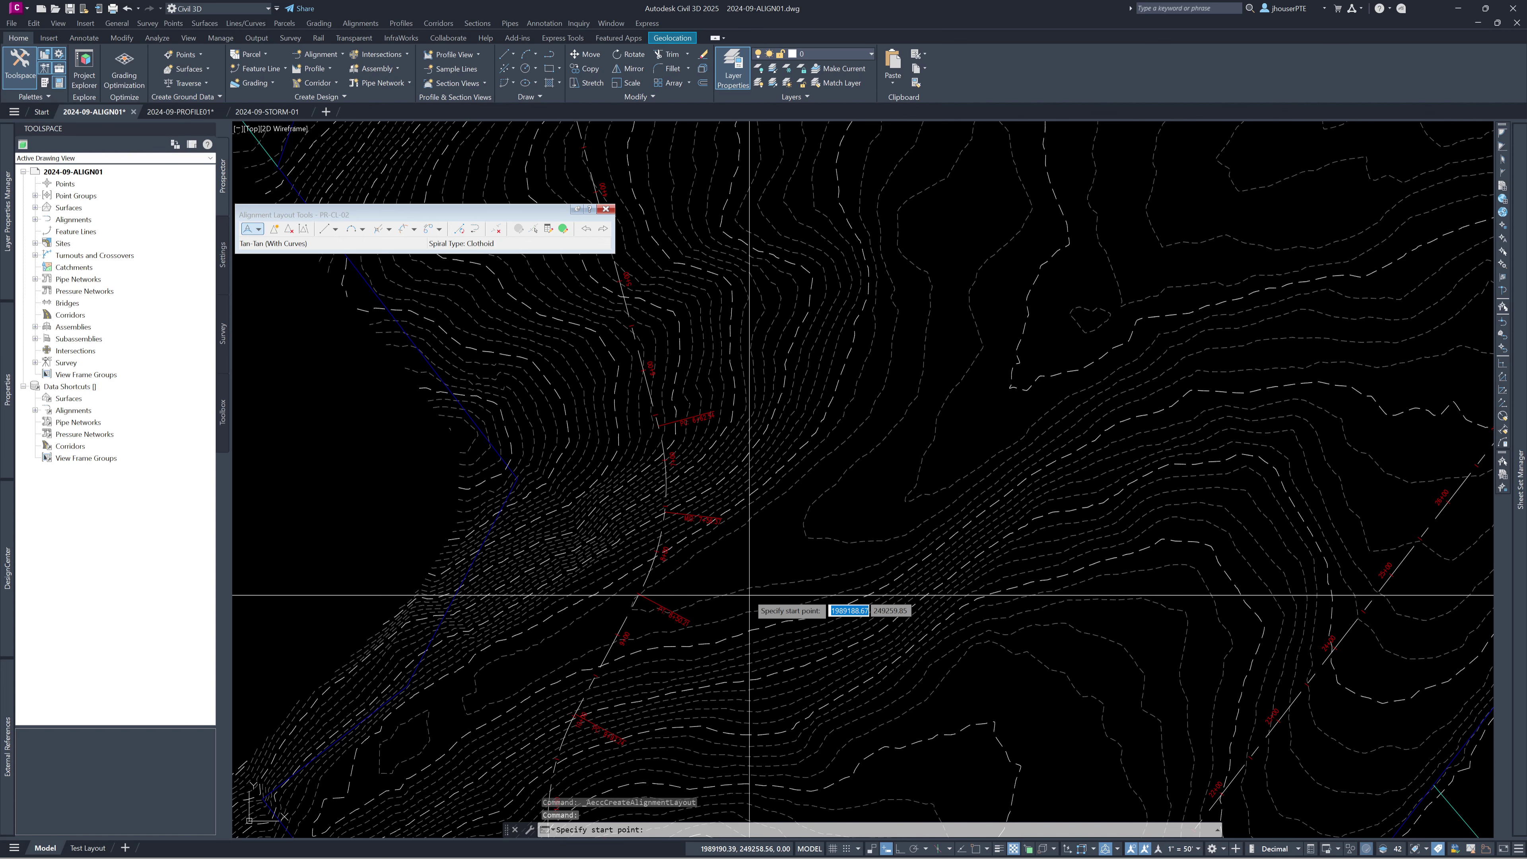
middle_click_drag(621, 228, 711, 422)
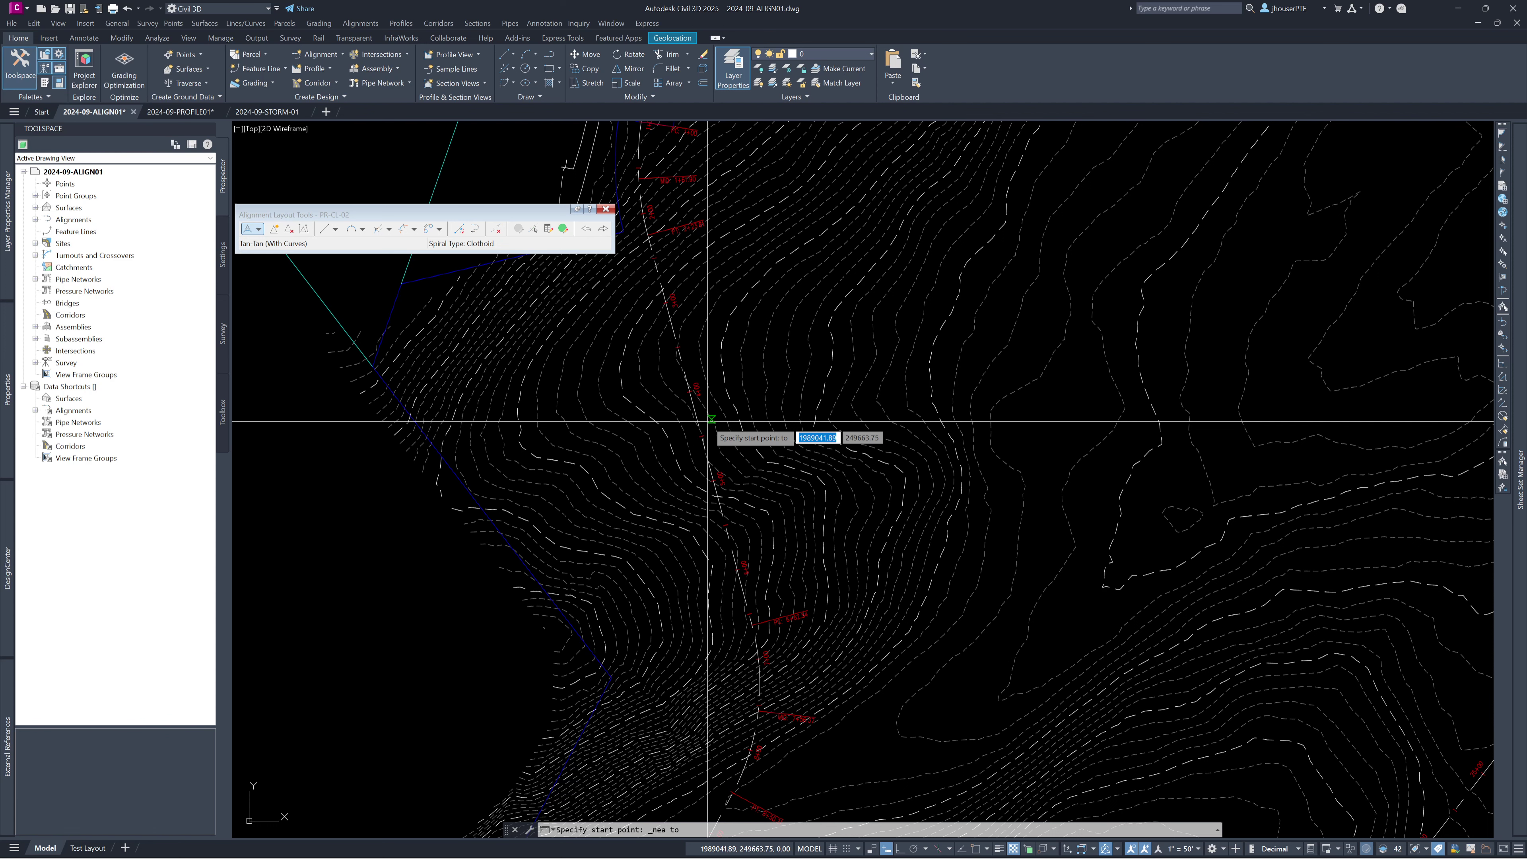
left_click(711, 421)
scroll(797, 393, "down", 6)
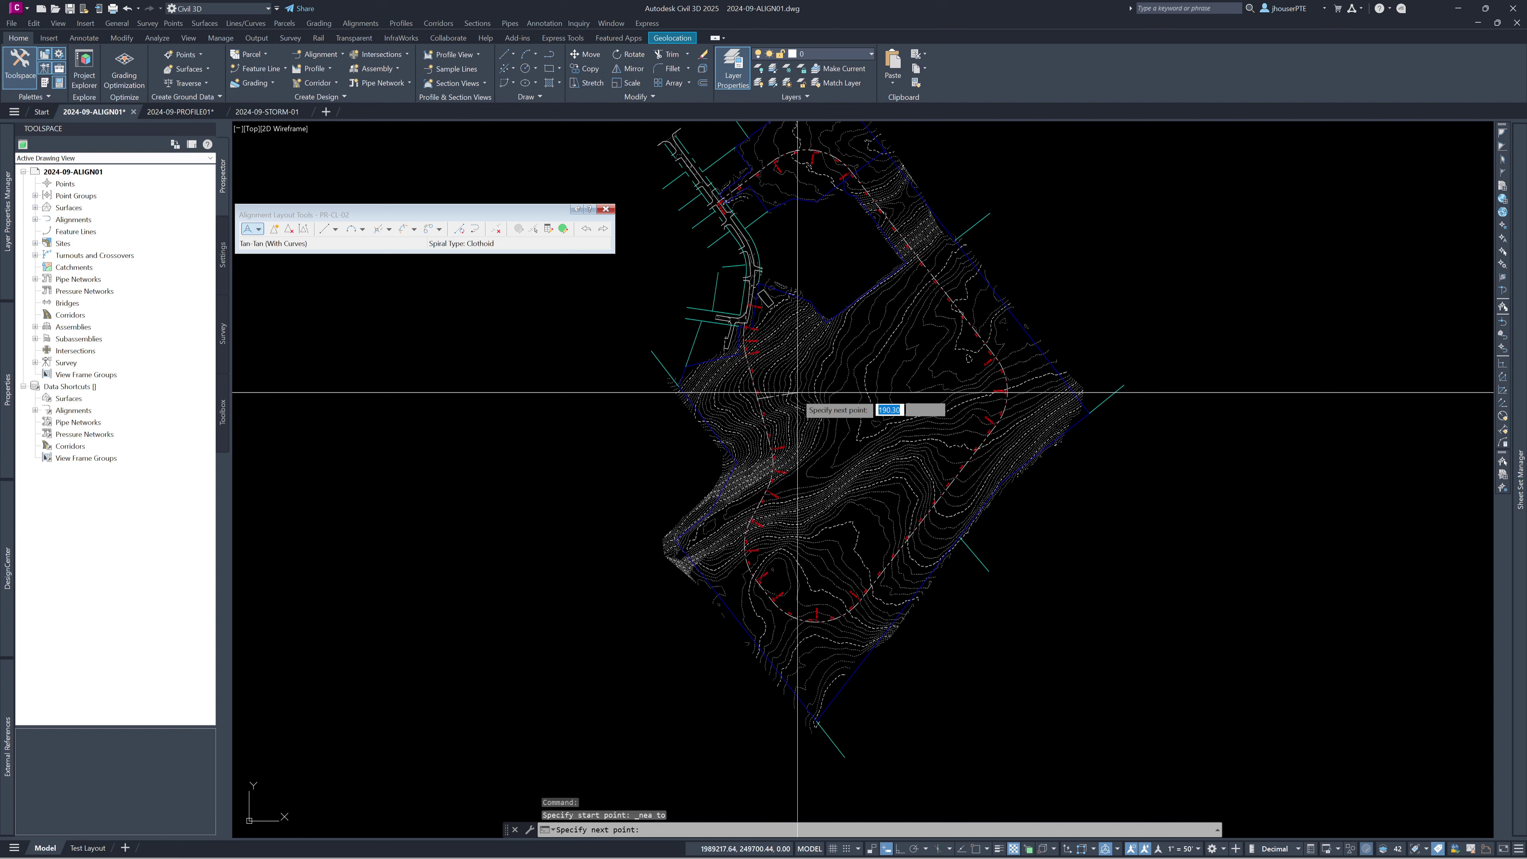
scroll(797, 392, "up", 5)
left_click(832, 371)
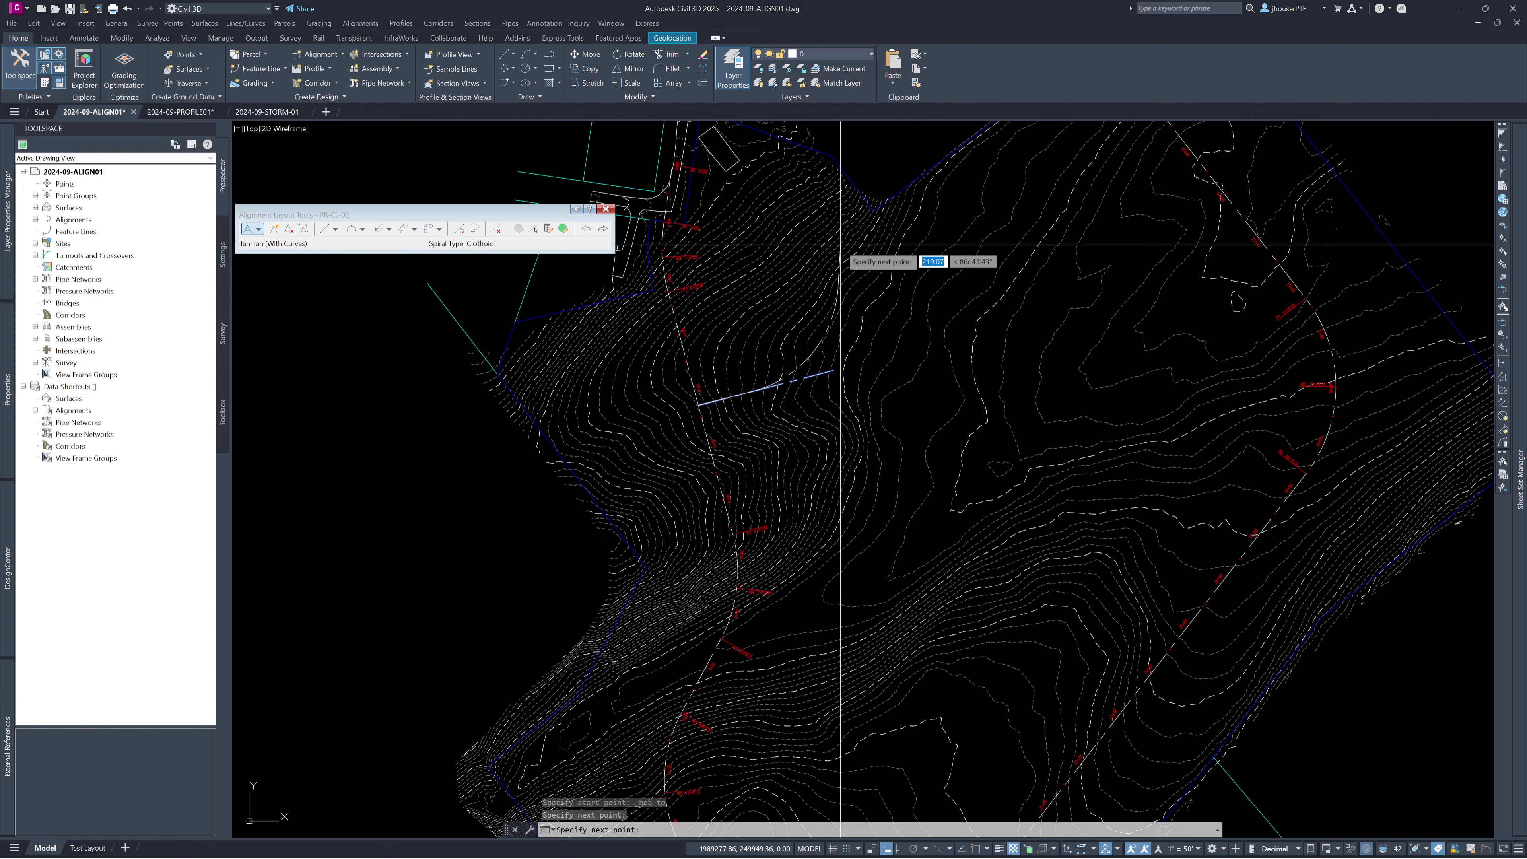
left_click(975, 526)
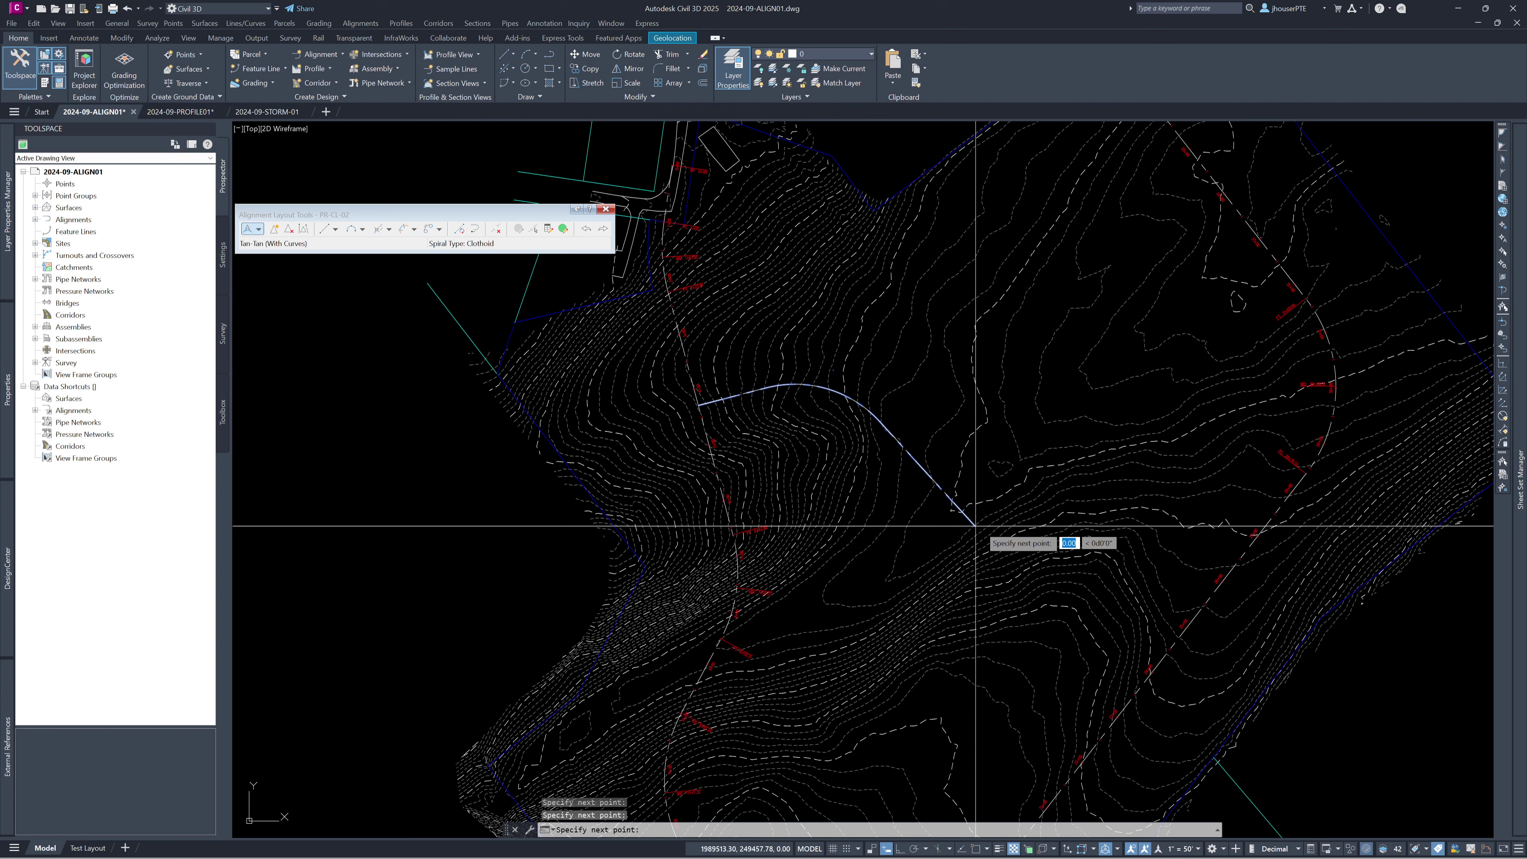
left_click(1160, 462)
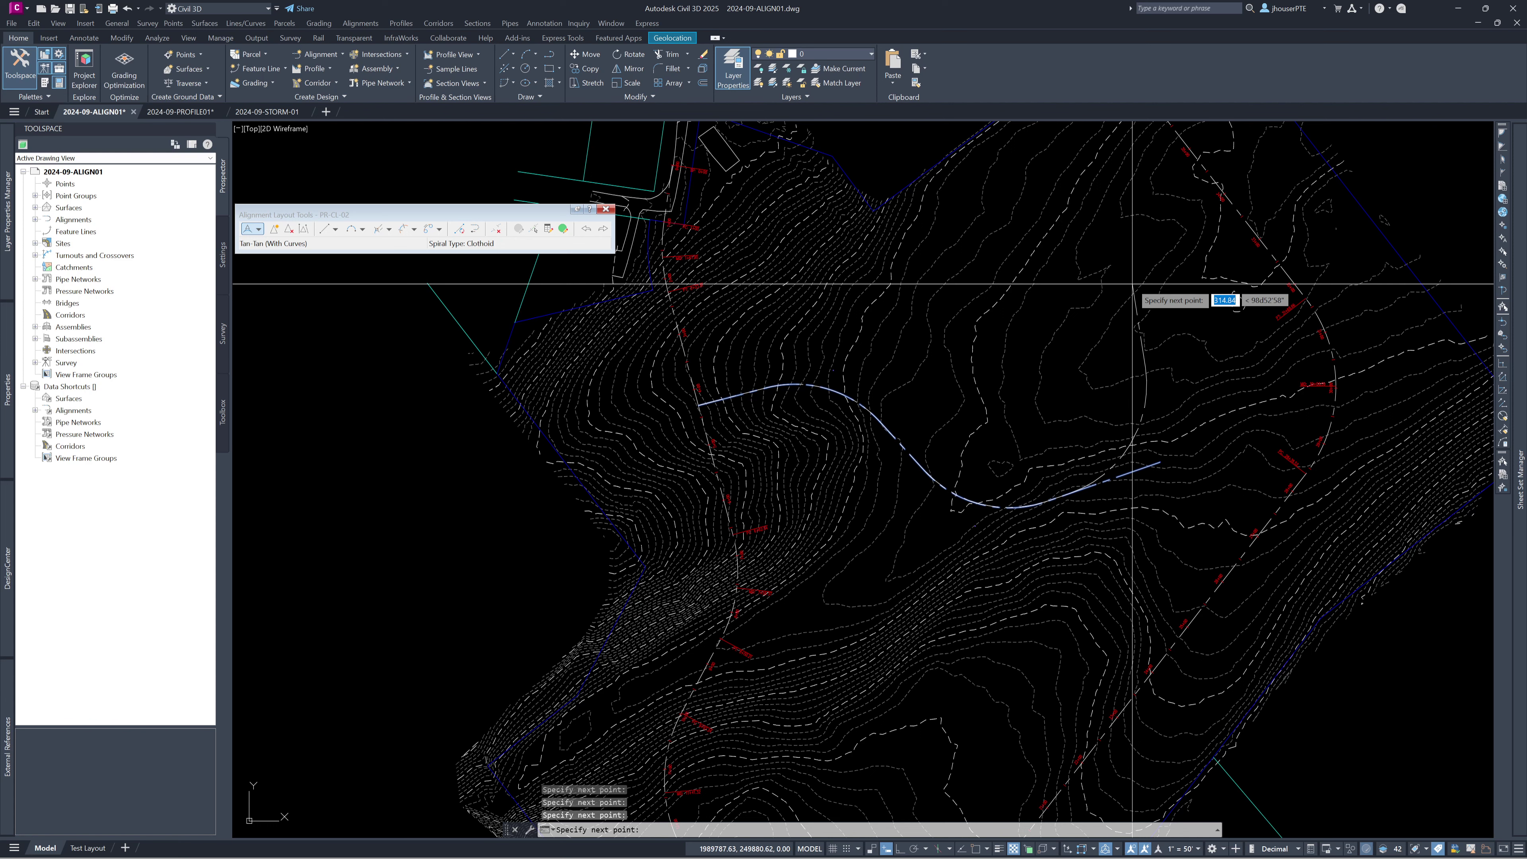
left_click(1132, 283)
key("Return")
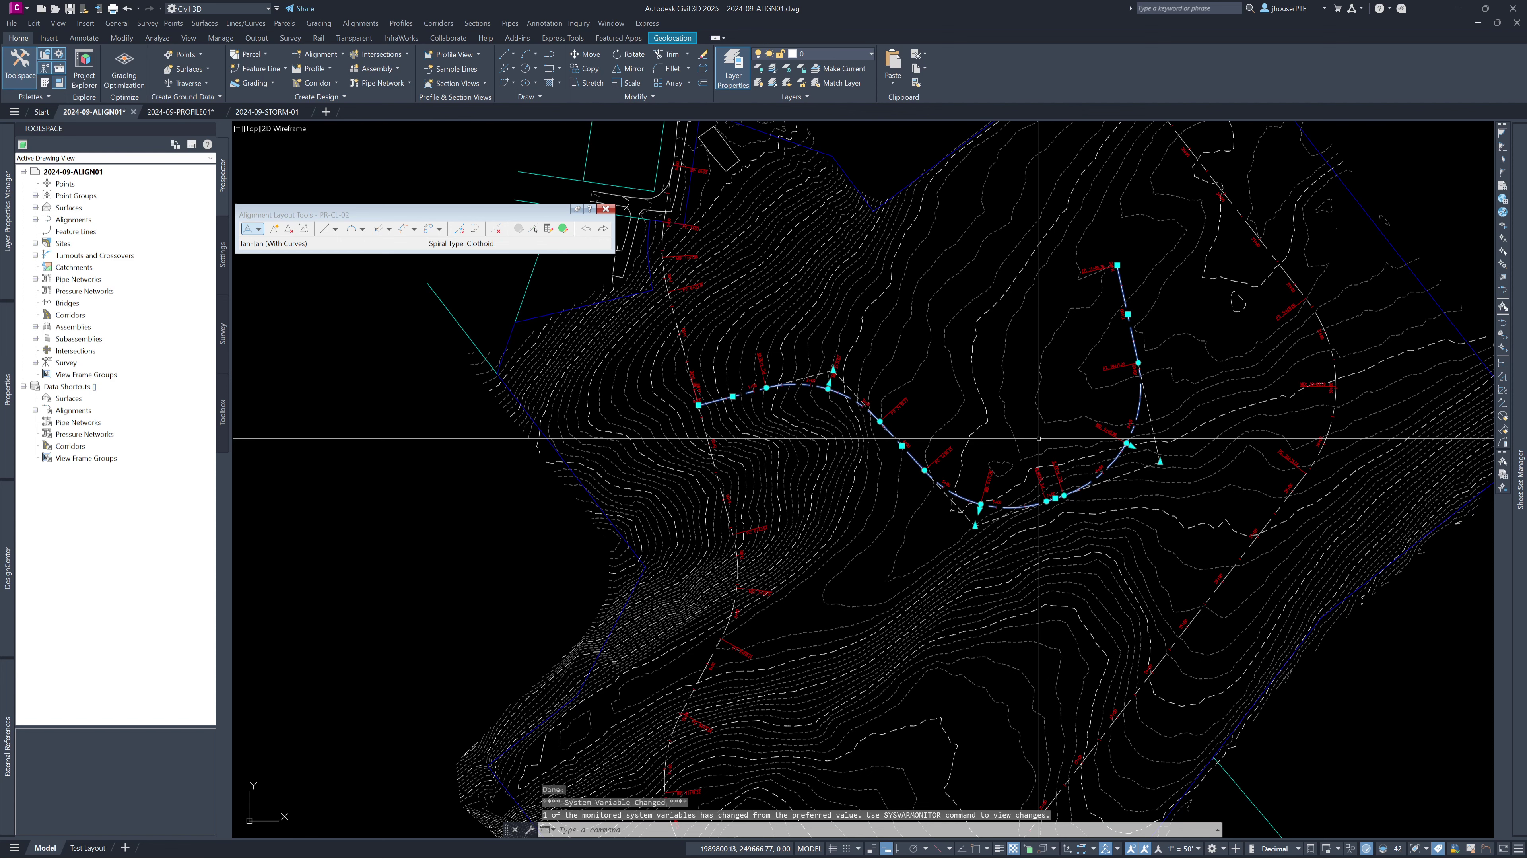
- Delete the trial alignment PR-CL-02 from the drawing
middle_click_drag(849, 425, 812, 361)
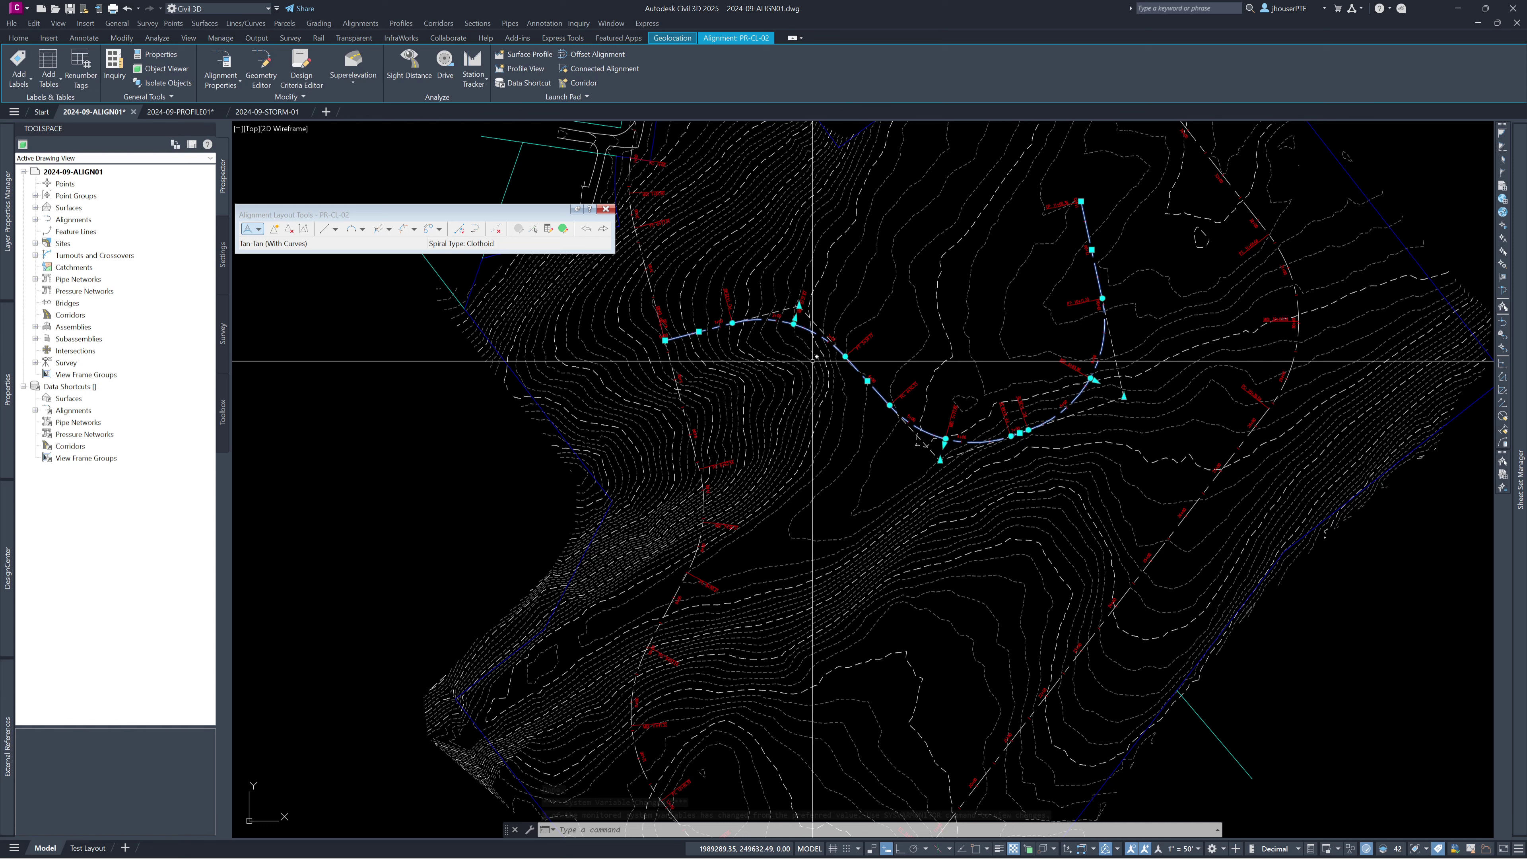
key("Delete")
key("Escape")
key("Escape")
- Open the properties of centerline alignment PR-CL-01 and look through the available object styles, keeping PROPOSED CL
middle_click_drag(405, 270, 556, 378)
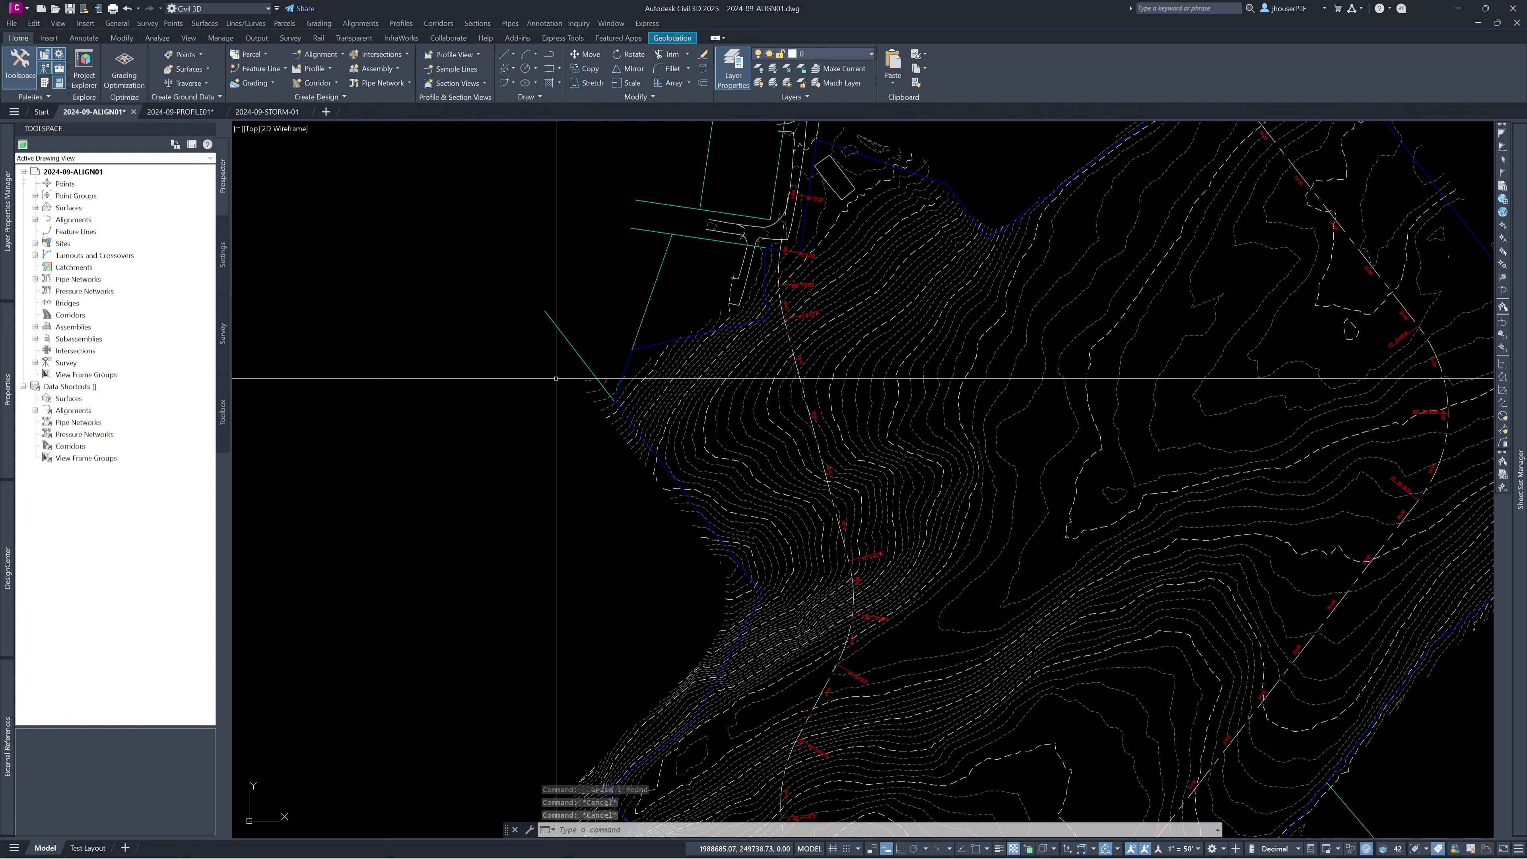
left_click(35, 220)
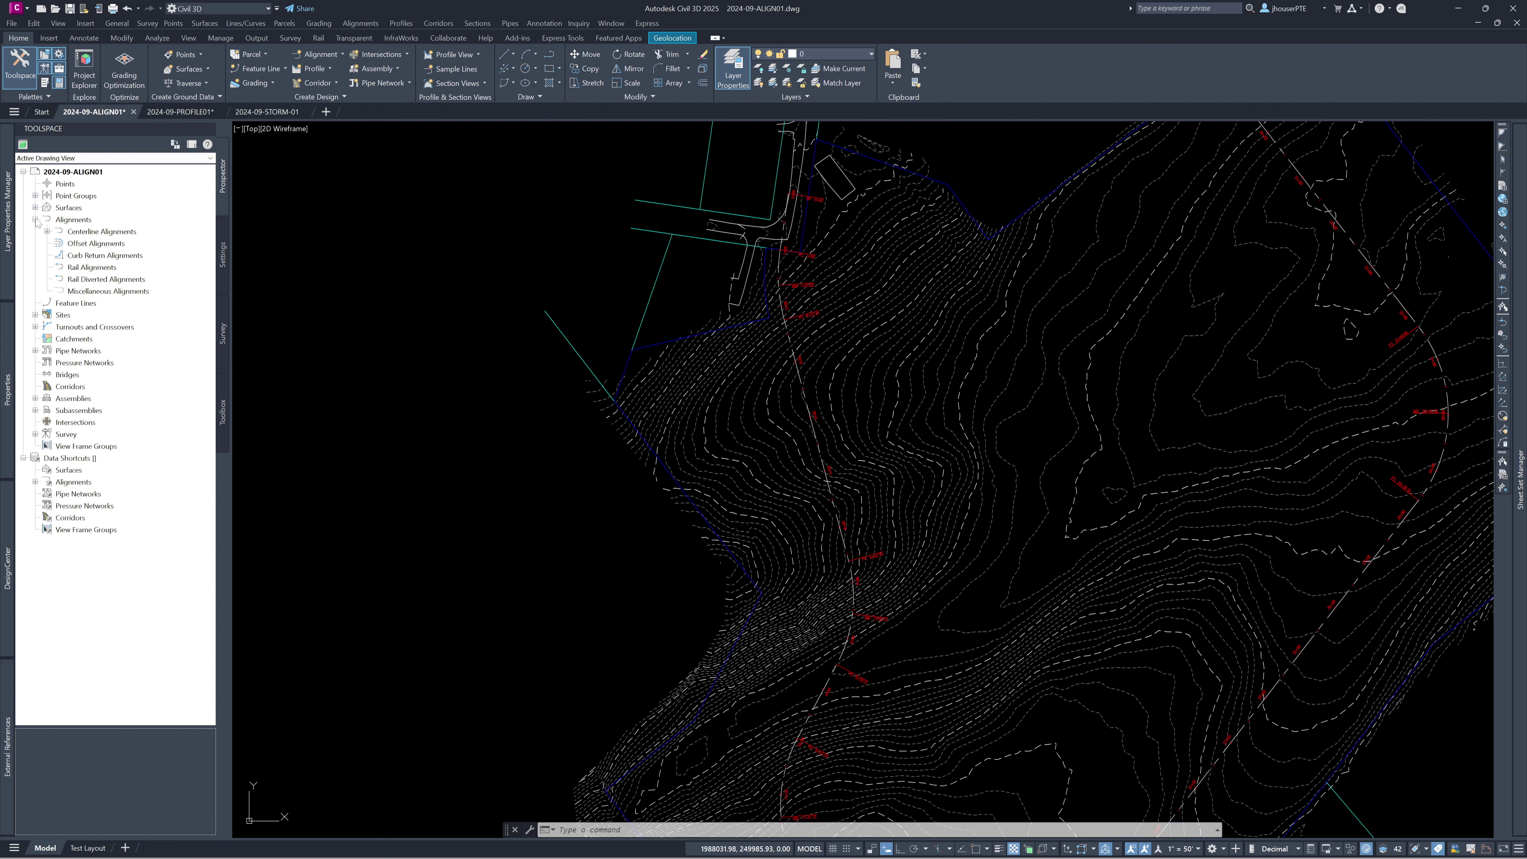
left_click(47, 231)
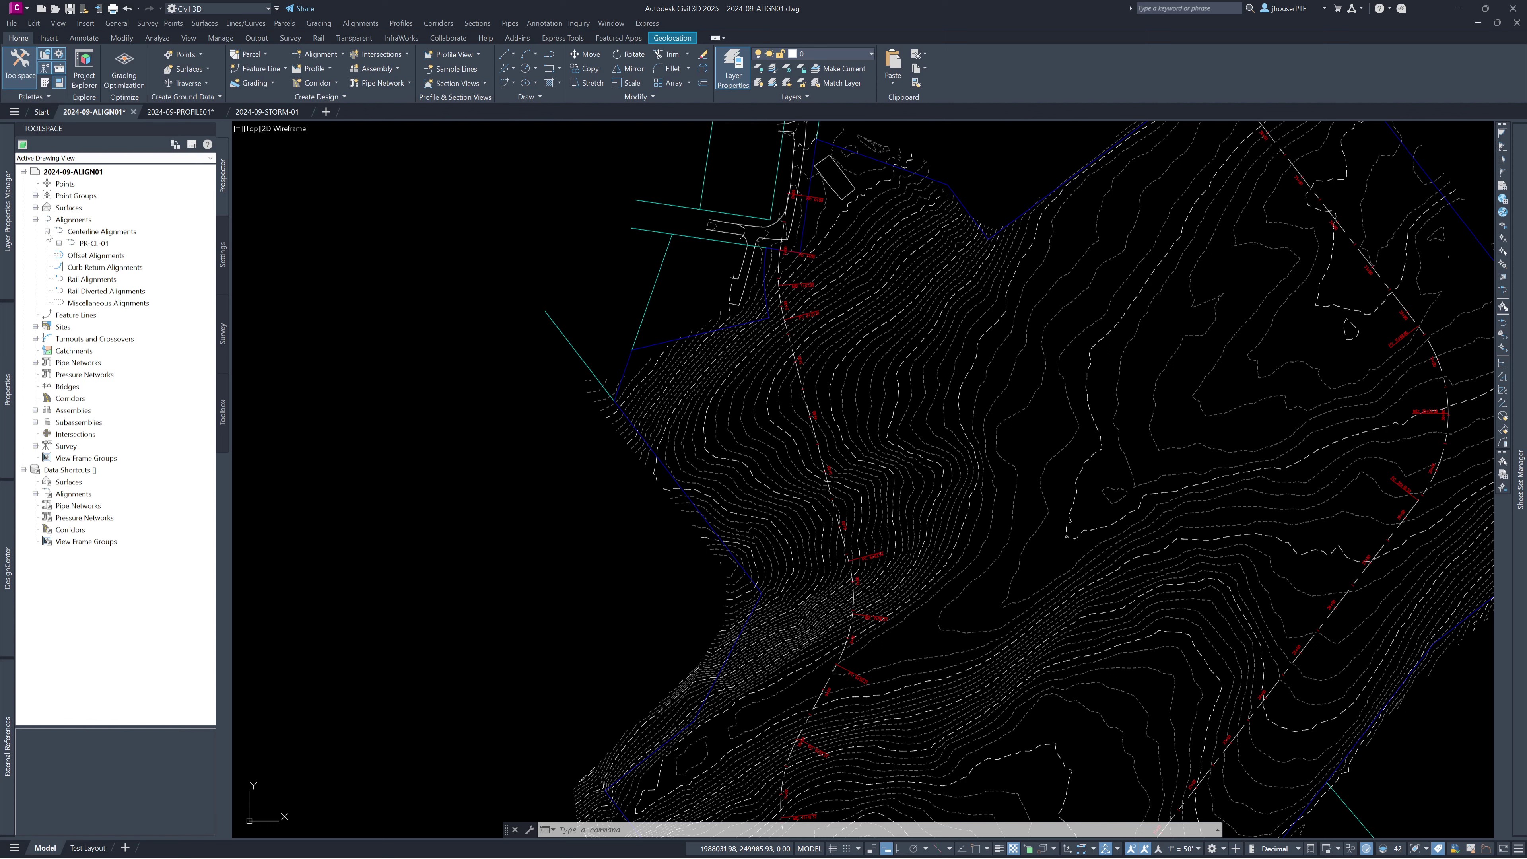
double_click(93, 244)
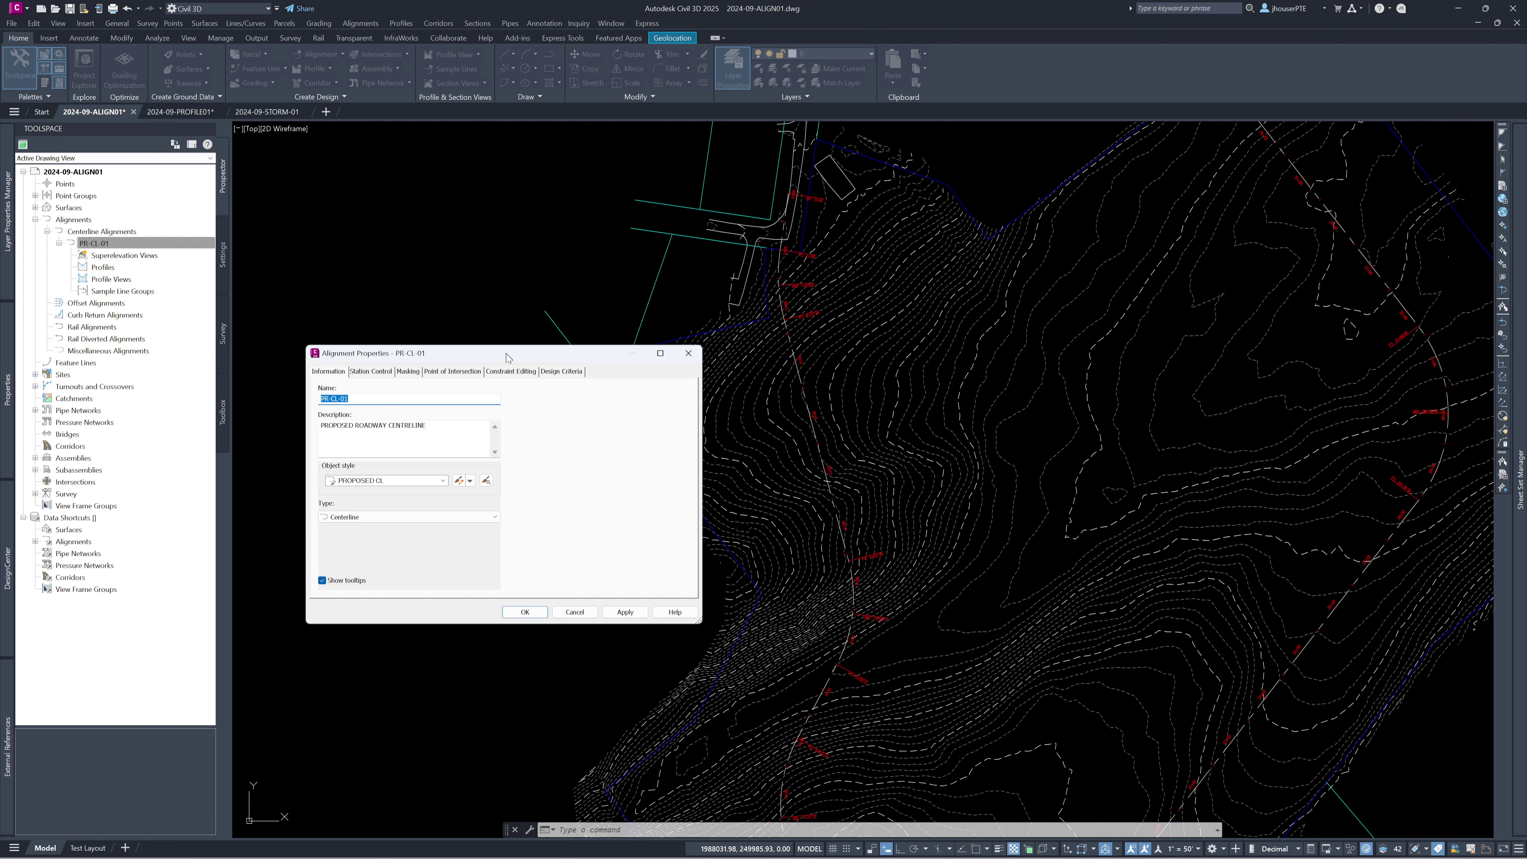
left_click_drag(506, 357, 533, 367)
left_click(429, 492)
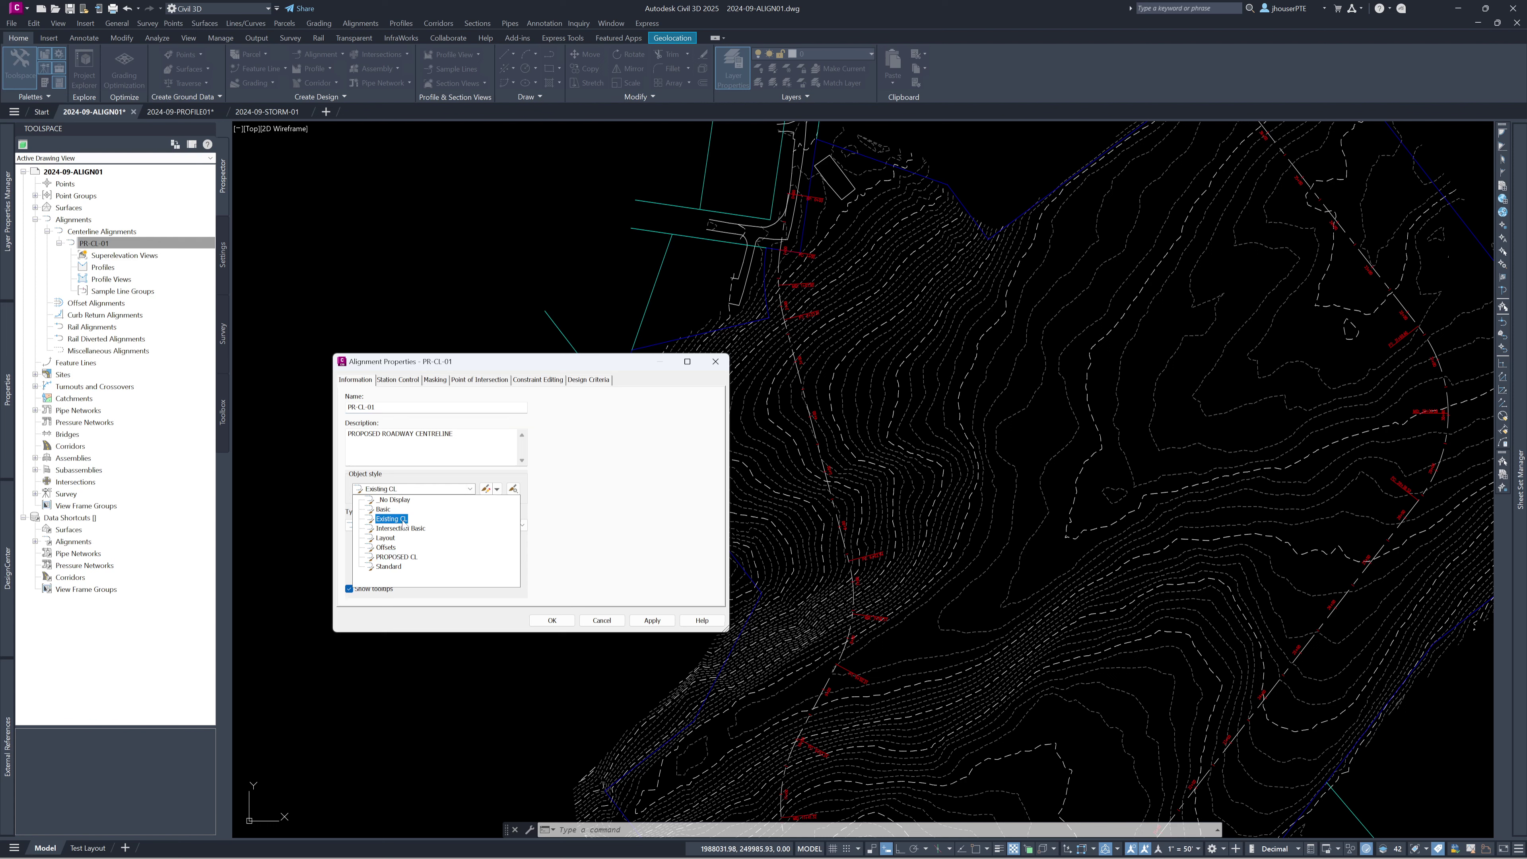
key("Escape")
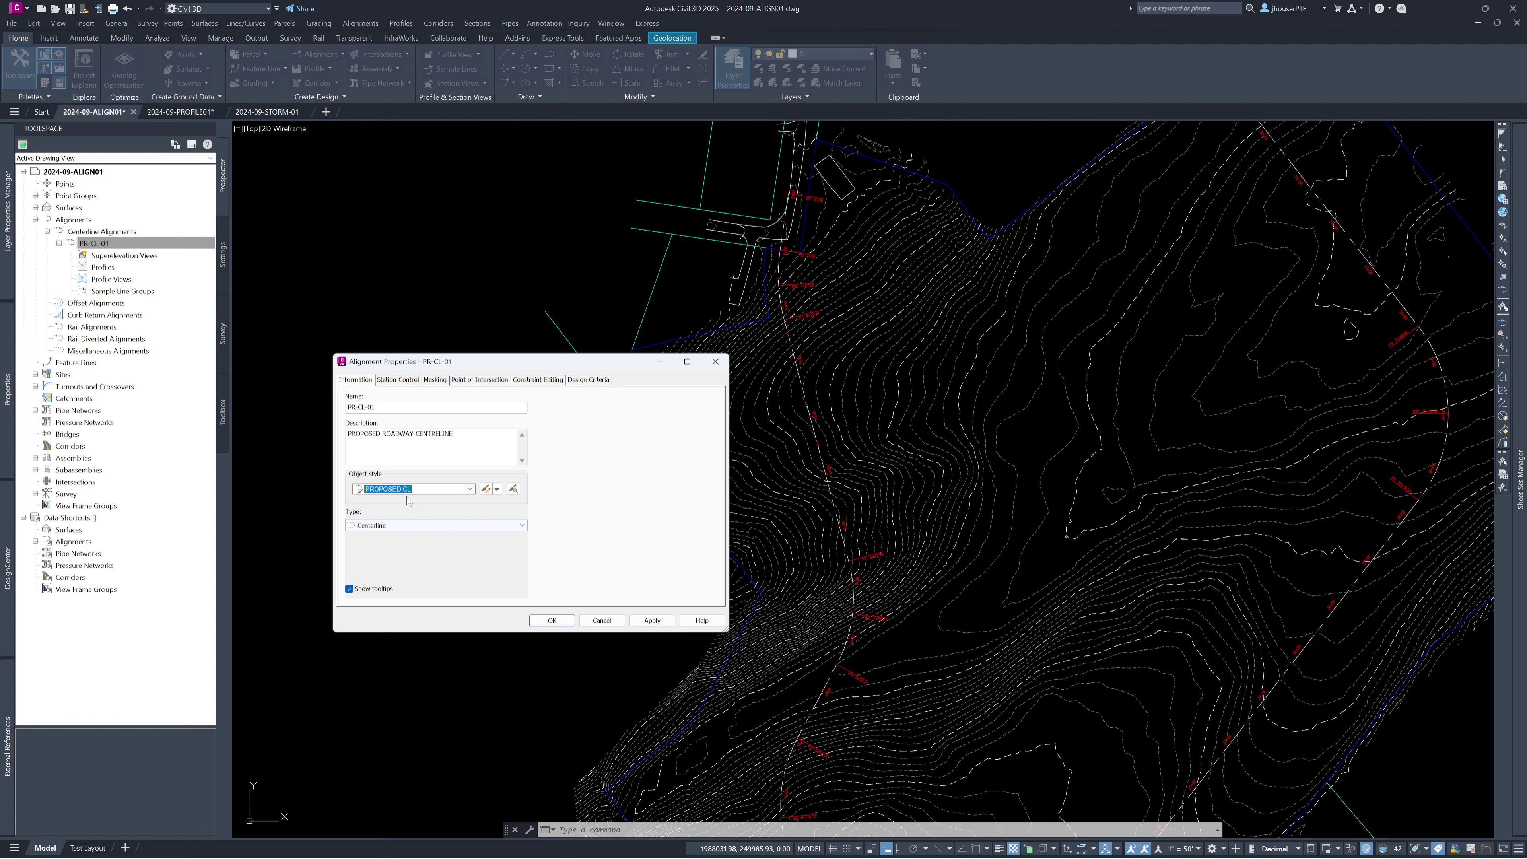
- Review PR-CL-01's station control, constraint editing and design criteria settings, and close the properties without changing anything
key("ctrl+Tab")
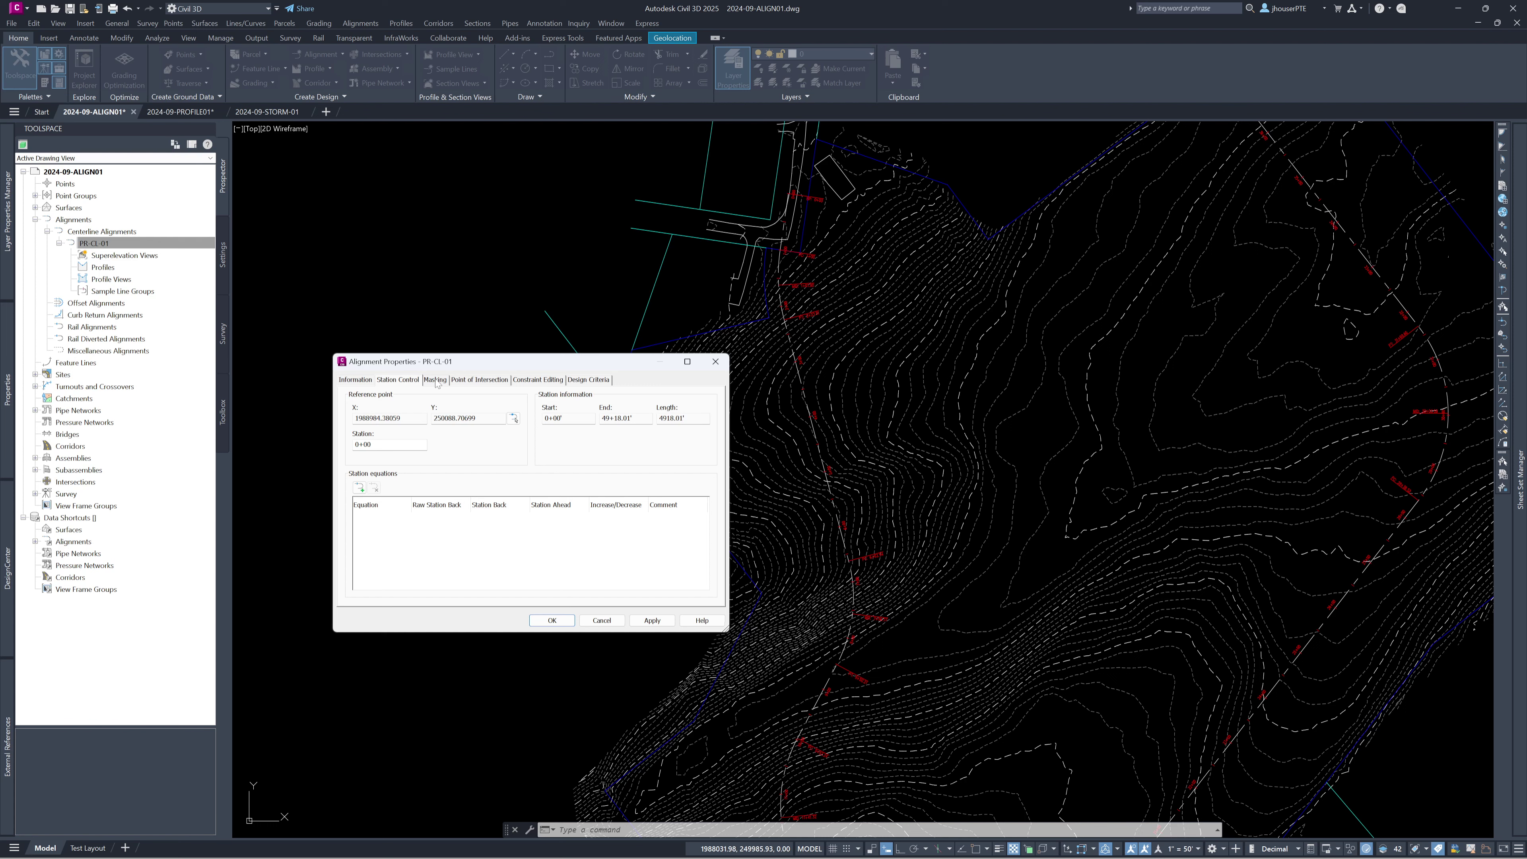
left_click(514, 380)
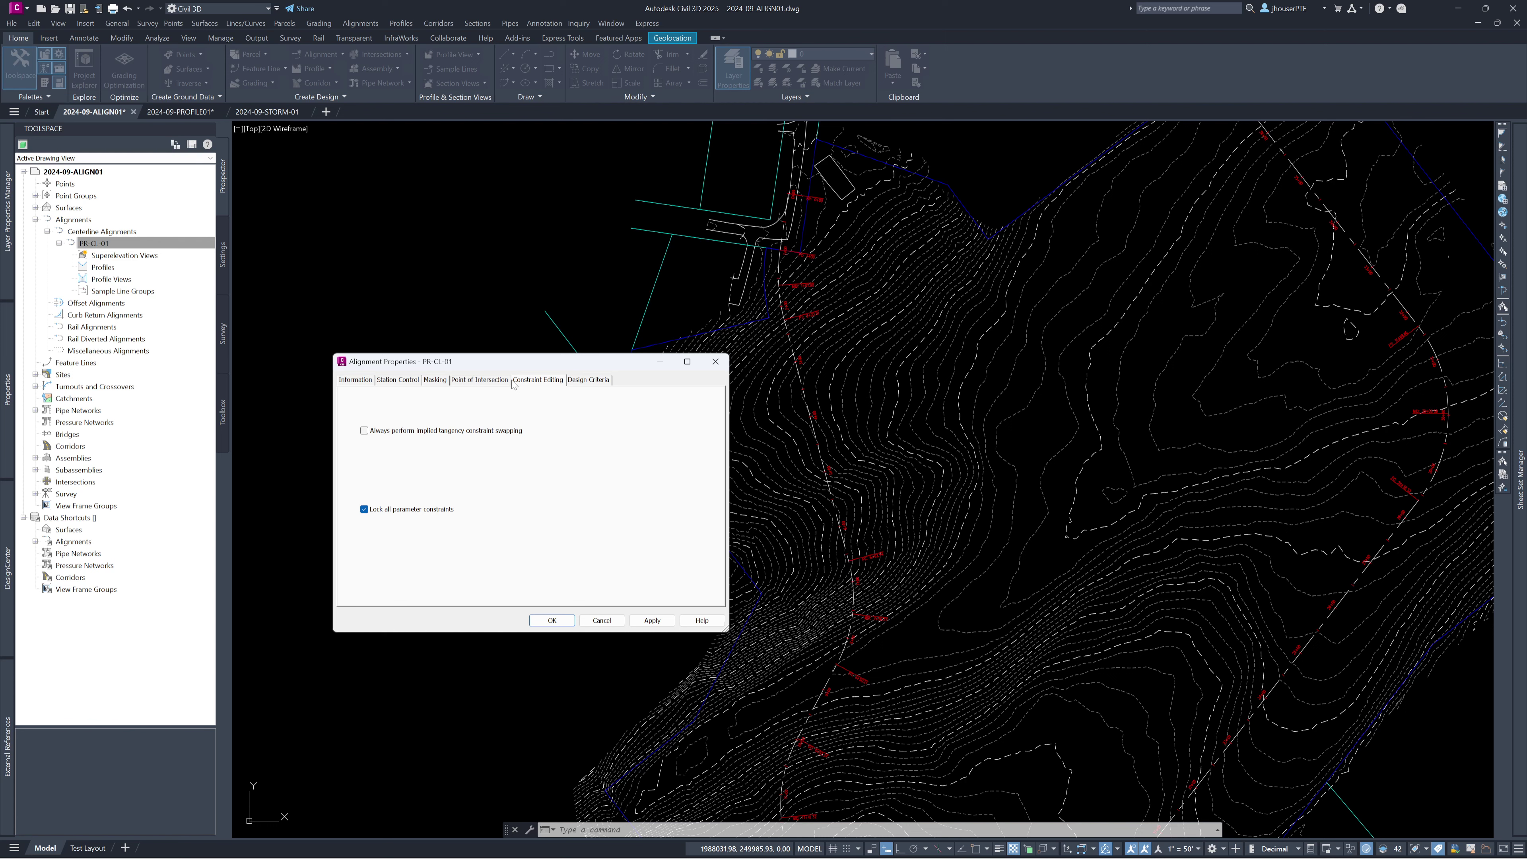
left_click(595, 380)
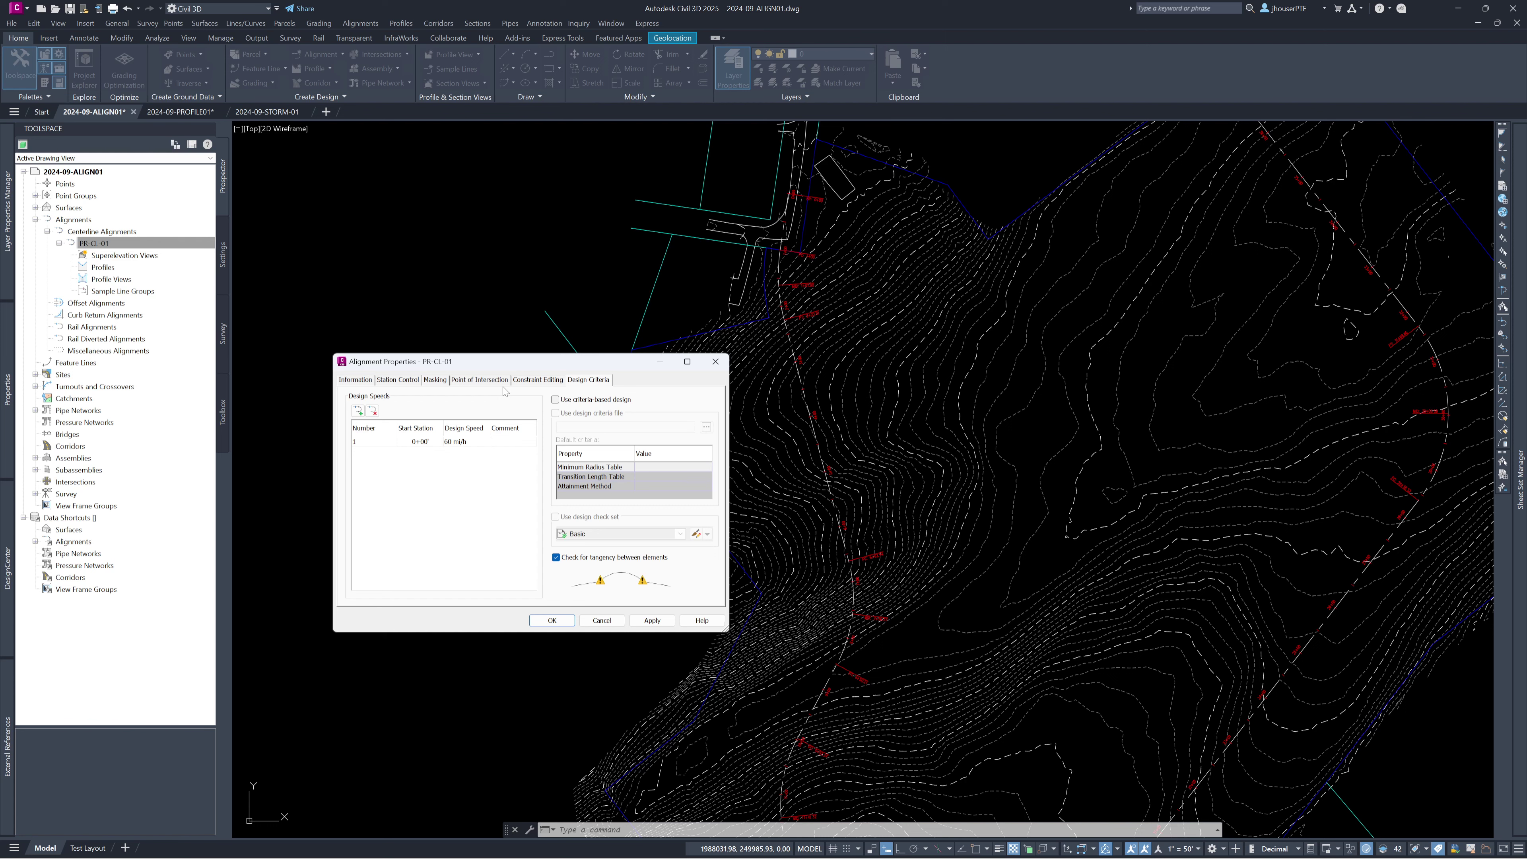
left_click(592, 623)
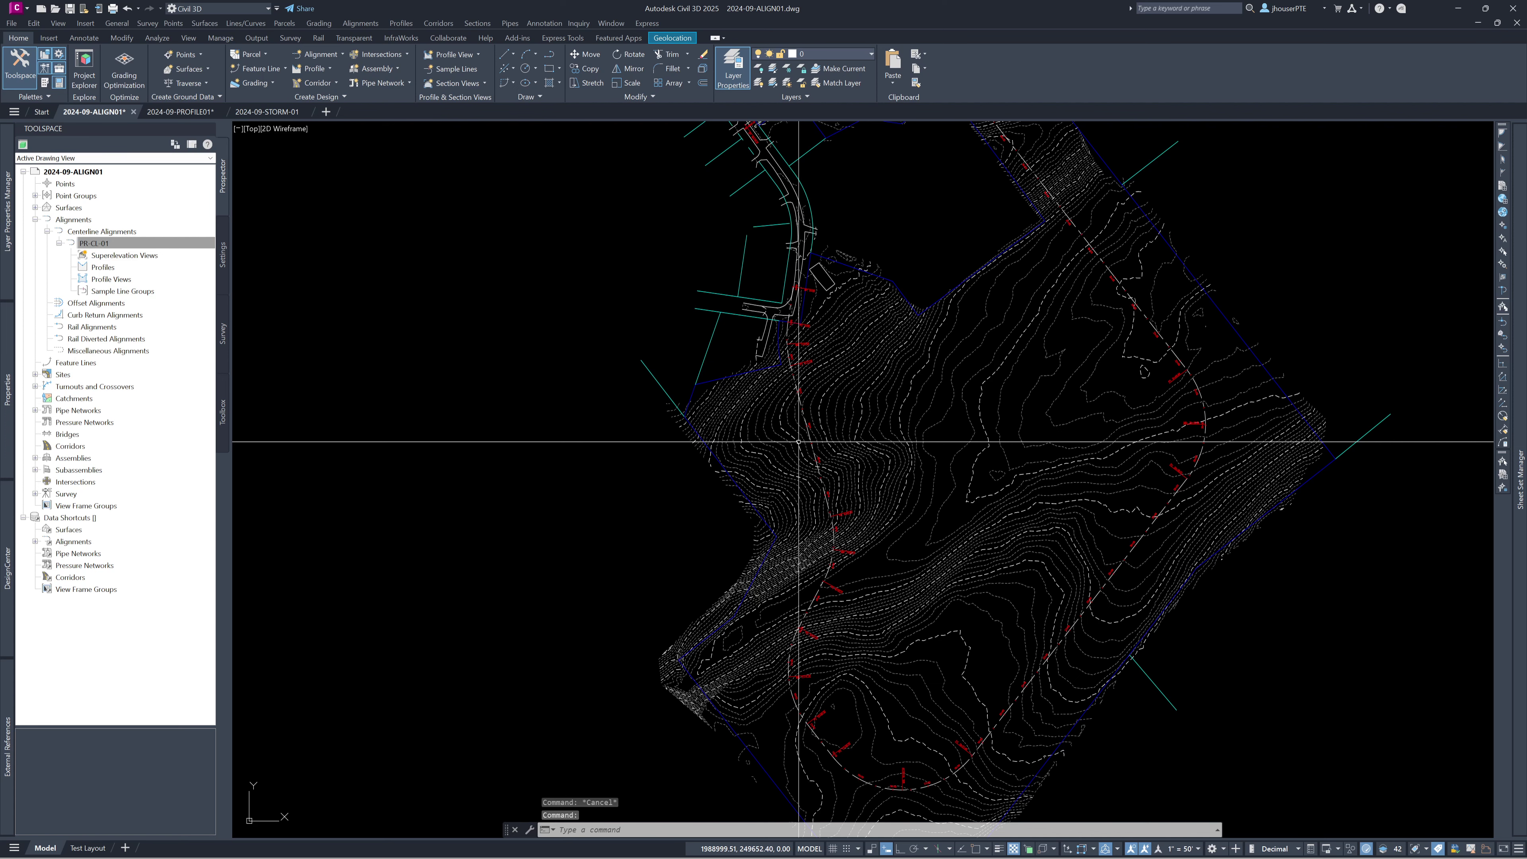
middle_click_drag(798, 441, 597, 501)
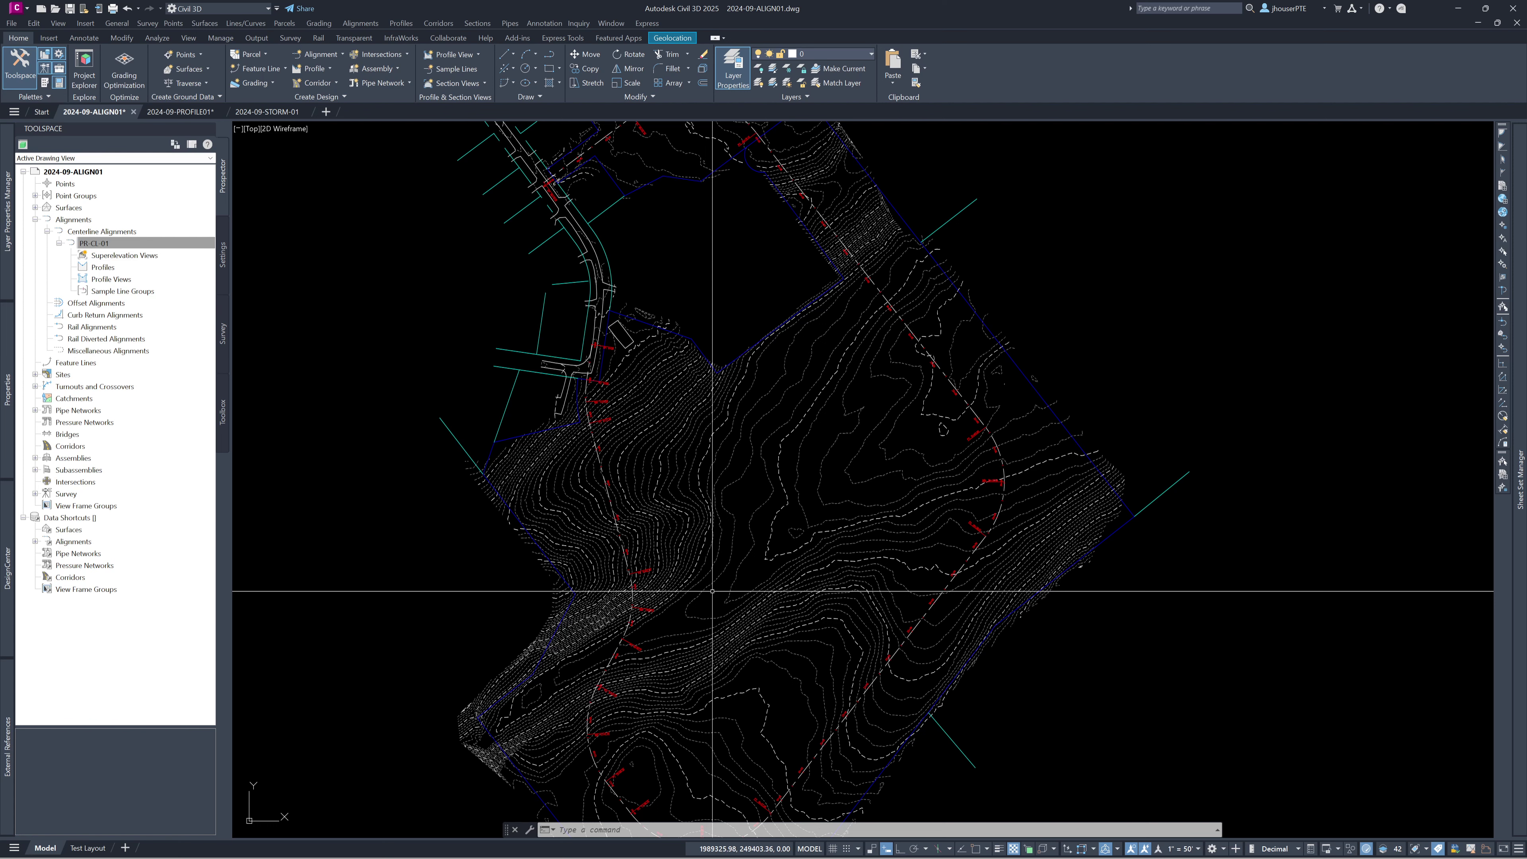
middle_click_drag(712, 591, 736, 532)
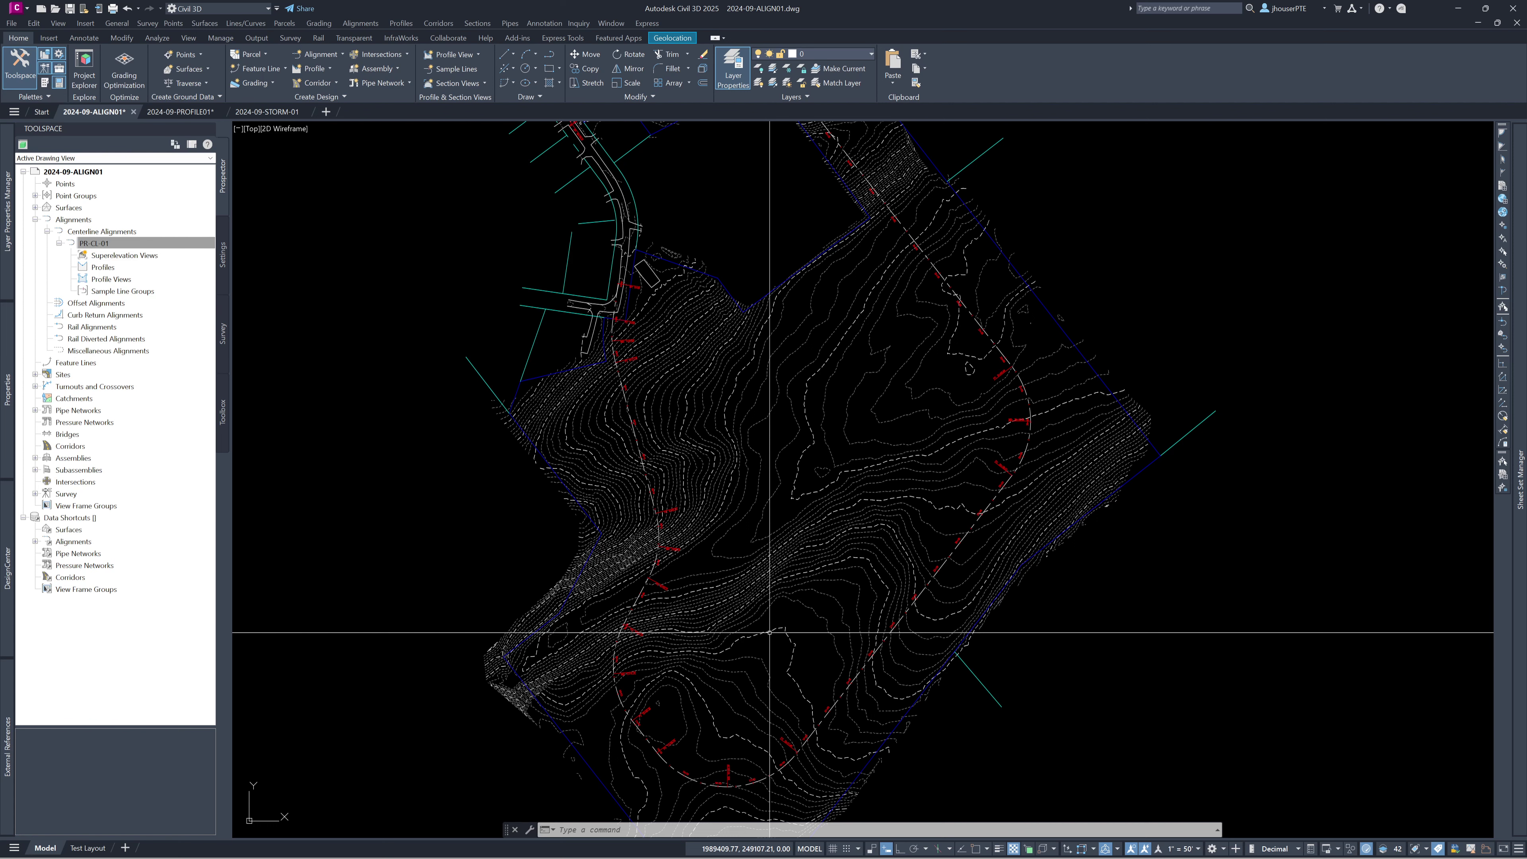
scroll(767, 546, "down", 3)
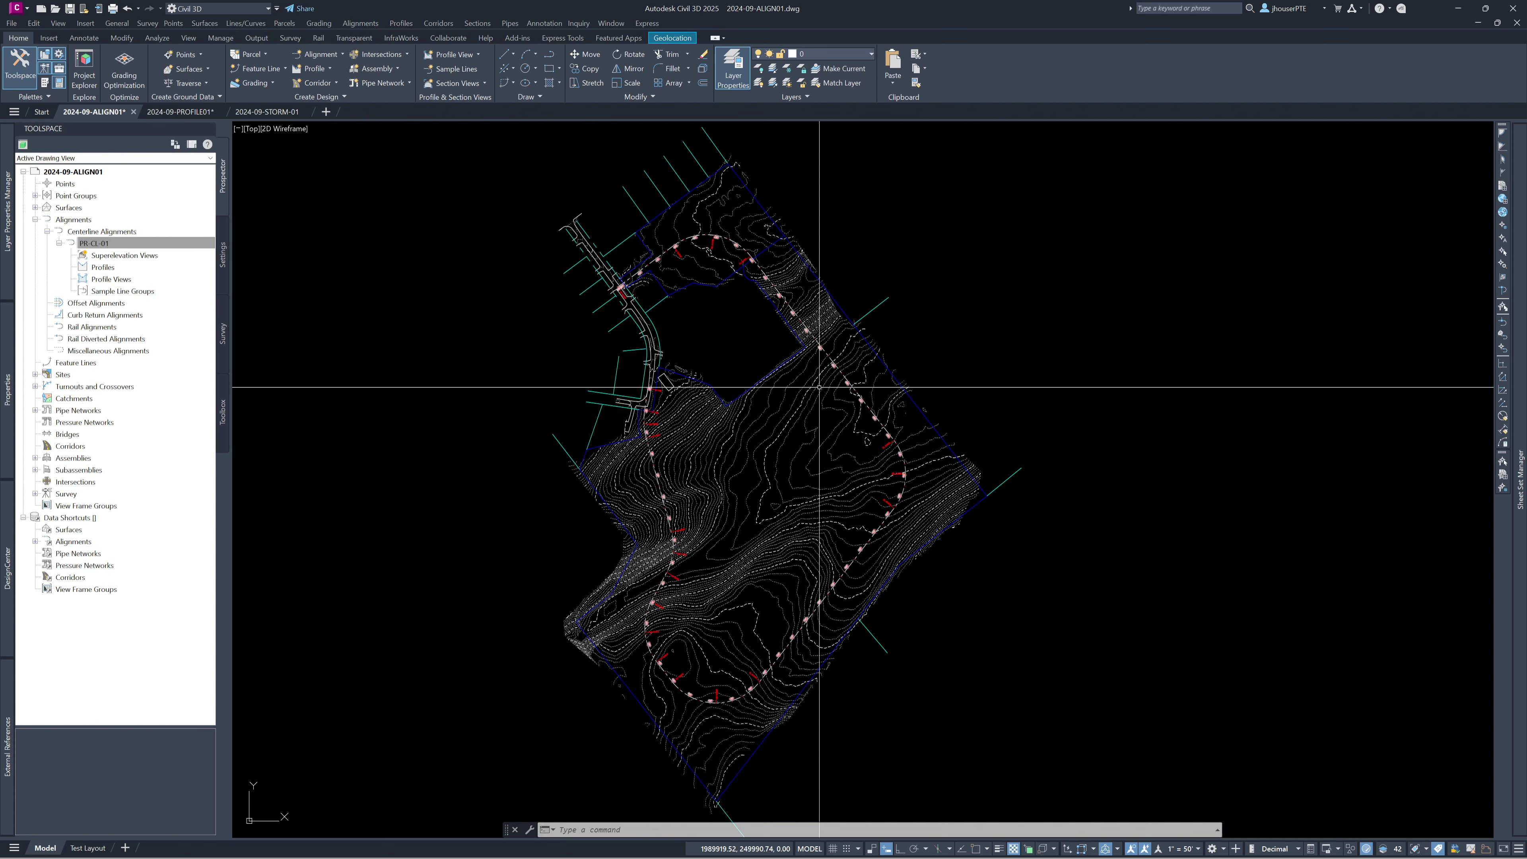
- Switch to the 2024-09-PROFILE01 drawing and start Create Profile from Surface for alignment PR-CL-01
key("ctrl+Tab")
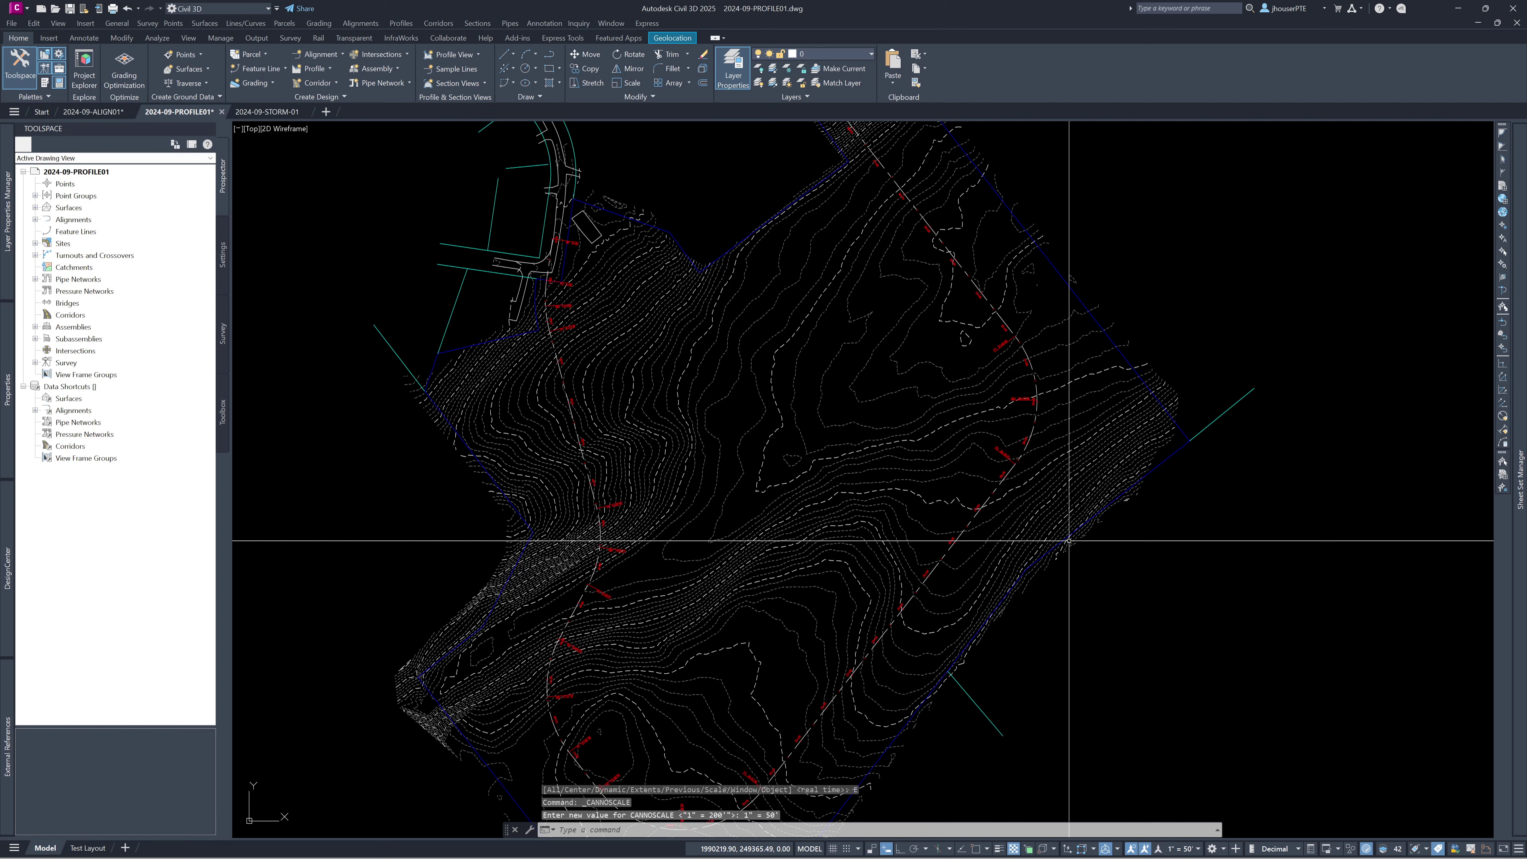
key("Escape")
key("Escape")
scroll(788, 457, "down", 2)
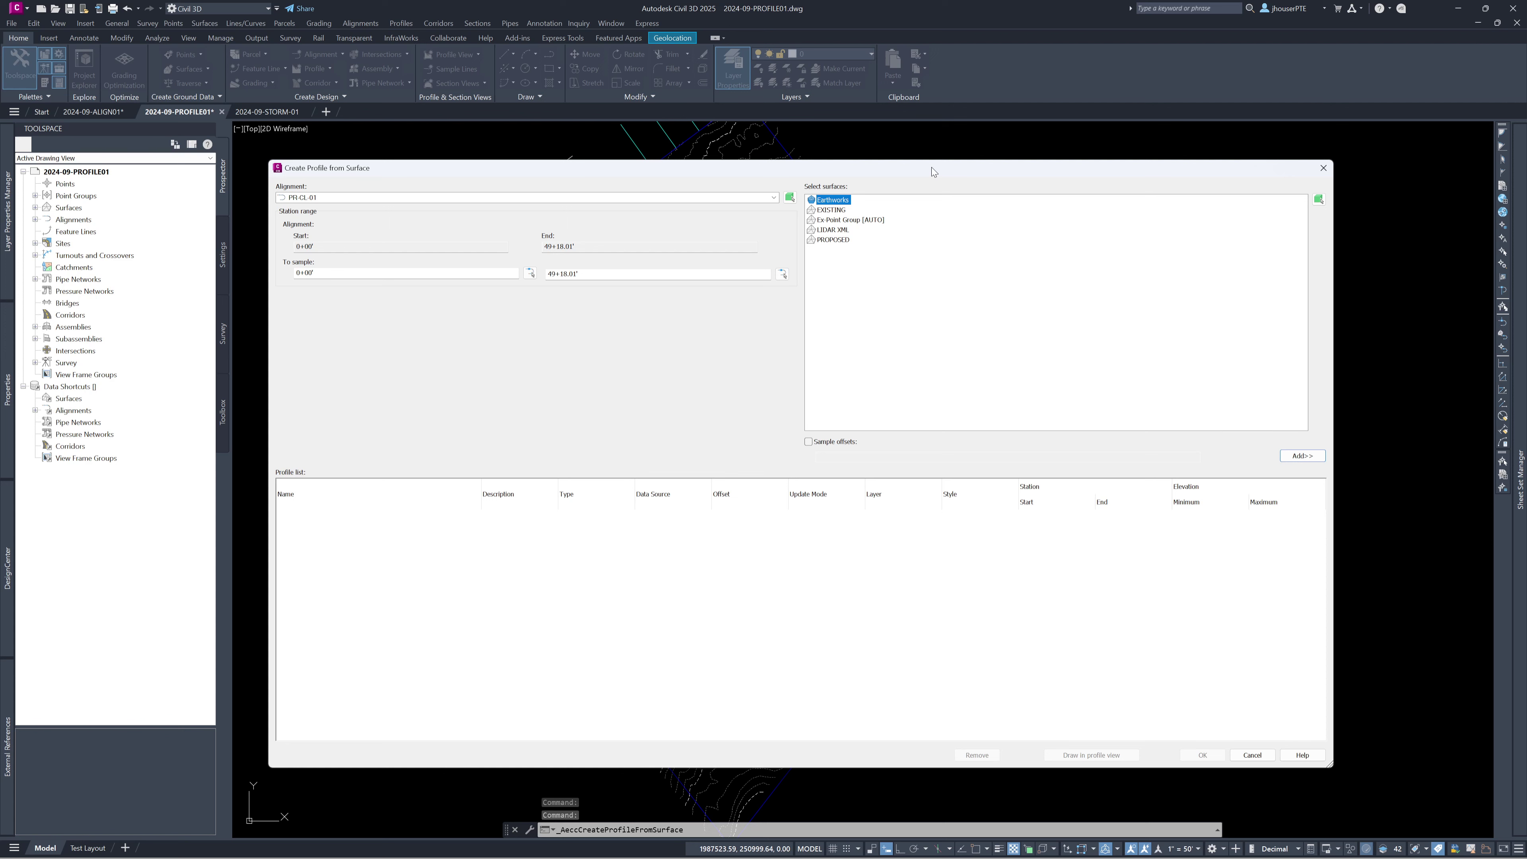
left_click_drag(932, 167, 931, 177)
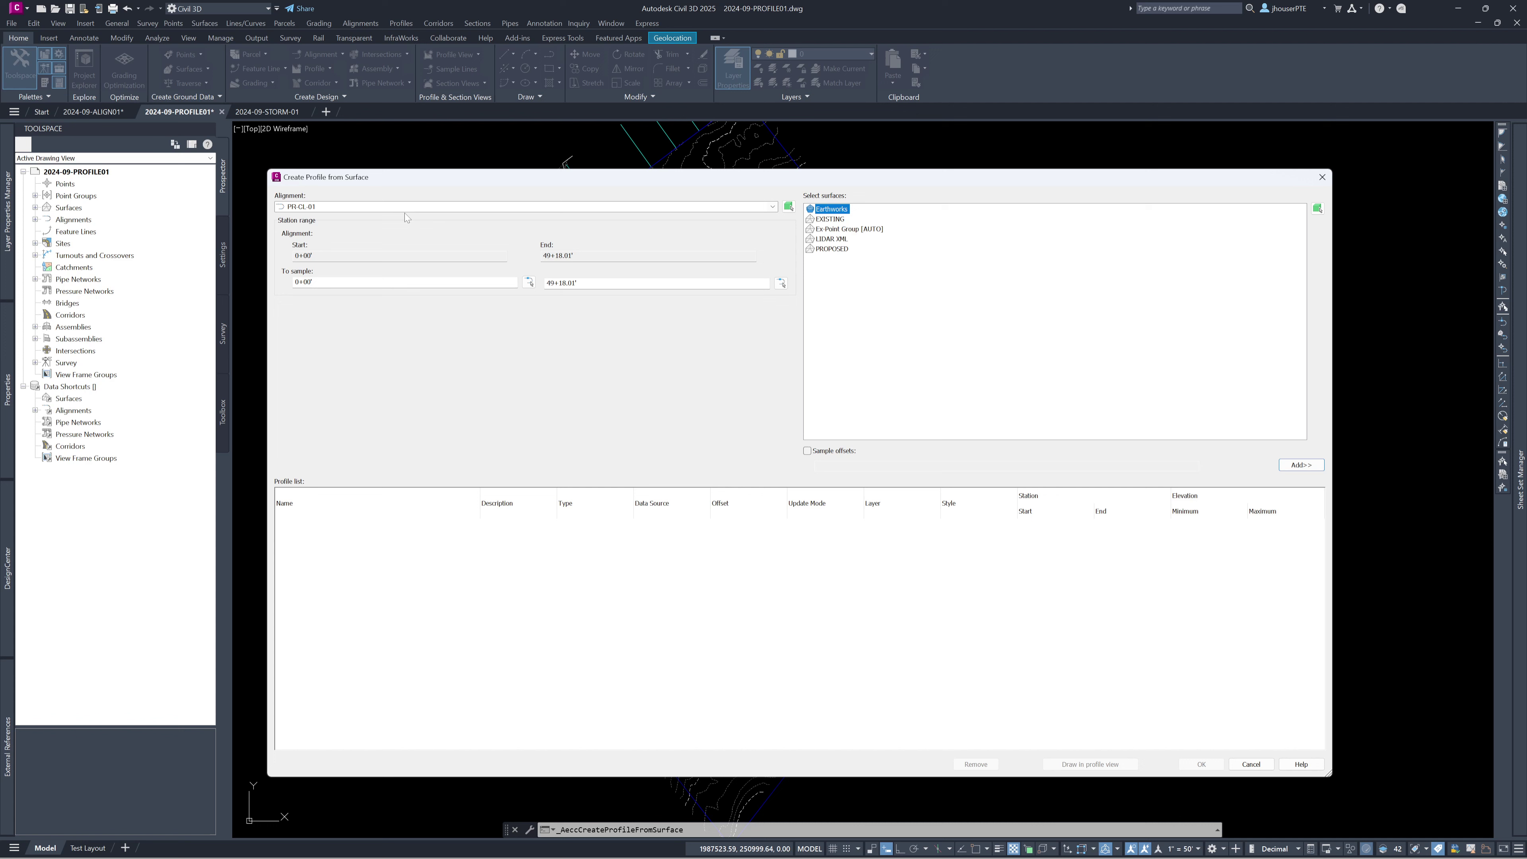
left_click(404, 211)
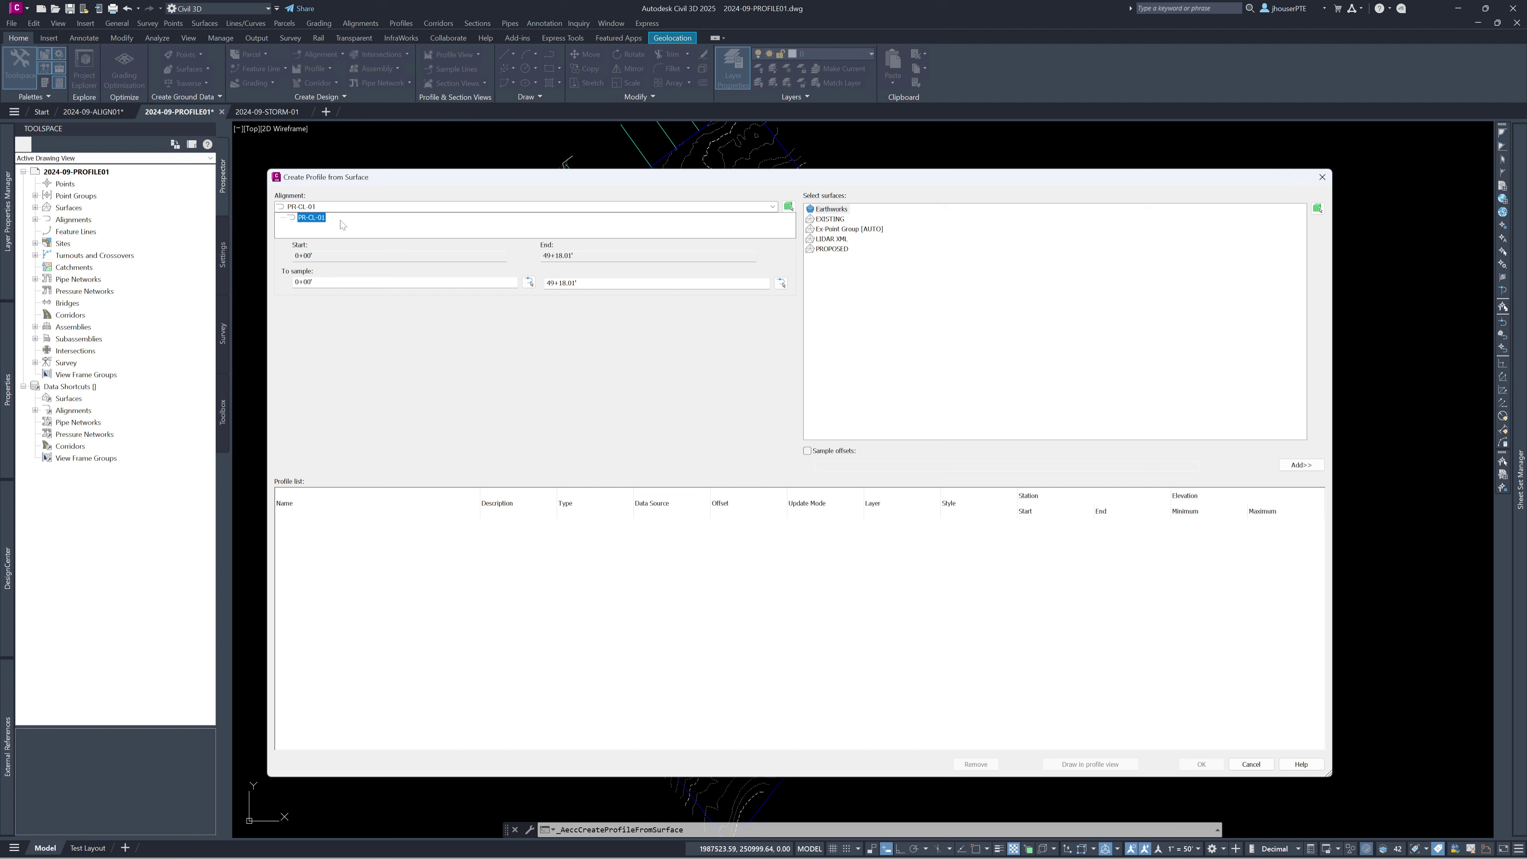
left_click(354, 217)
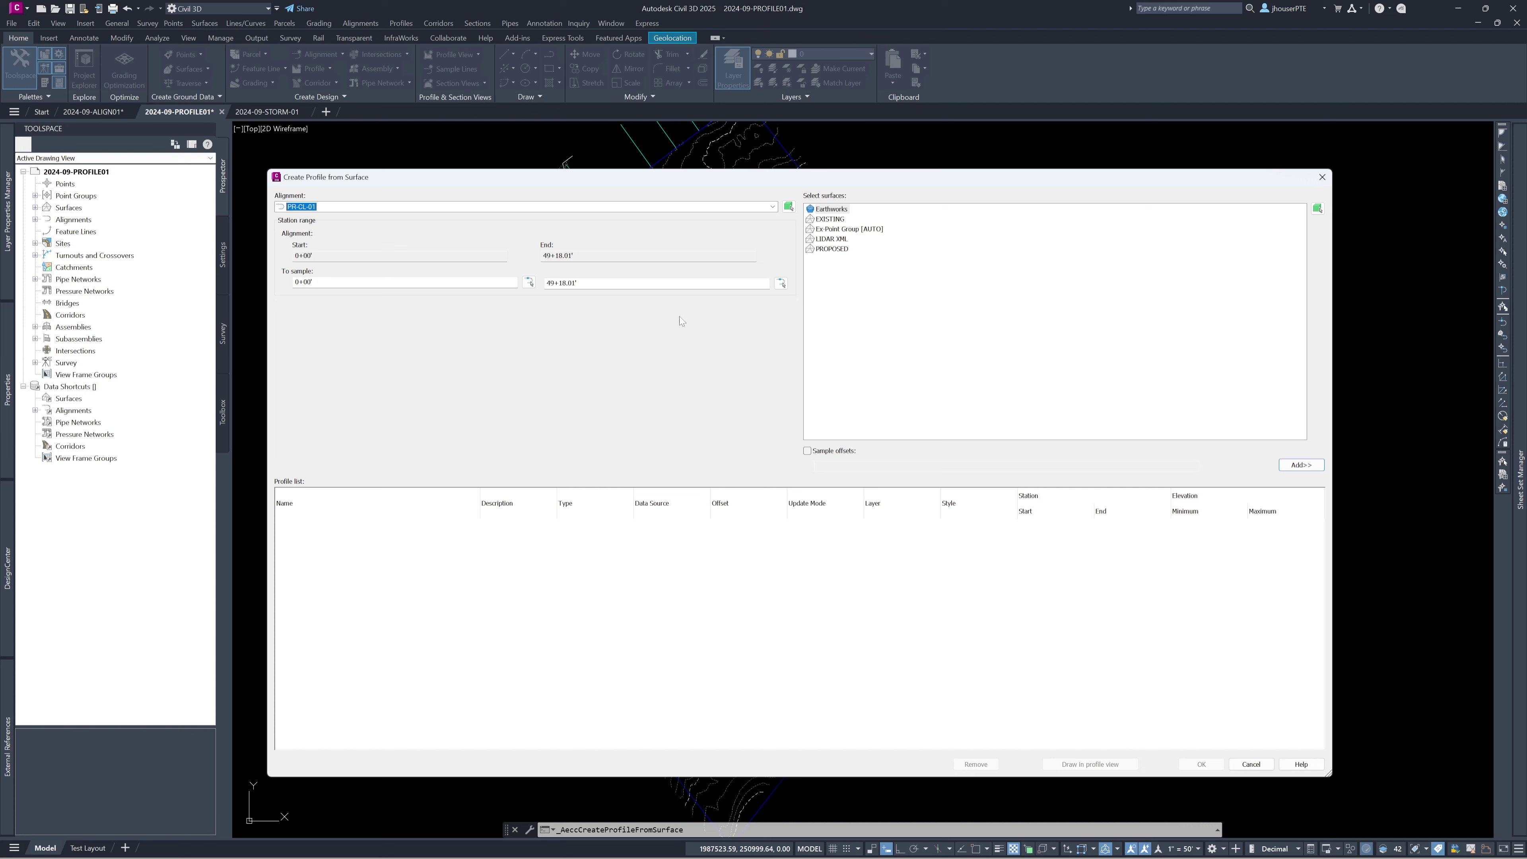
- Add the EXISTING and PROPOSED surfaces to the profile list for sampling along the alignment
left_click(830, 220)
left_click(1301, 465)
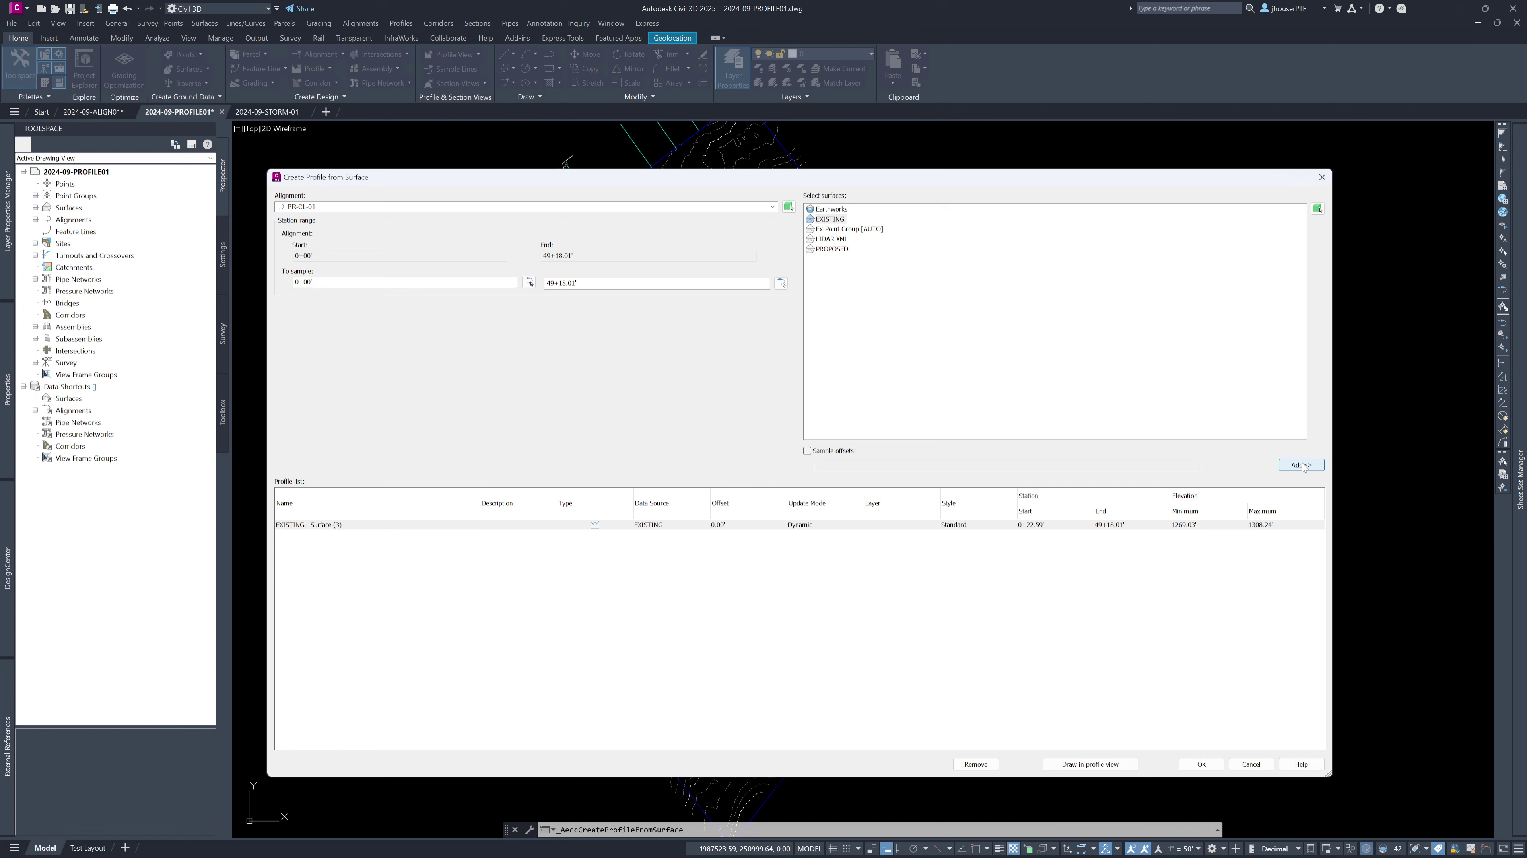
left_click(832, 248)
left_click(1300, 464)
- Assign profile style EG to the centerline EXISTING surface profile and FG to the PROPOSED one
left_click(953, 534)
left_click(786, 426)
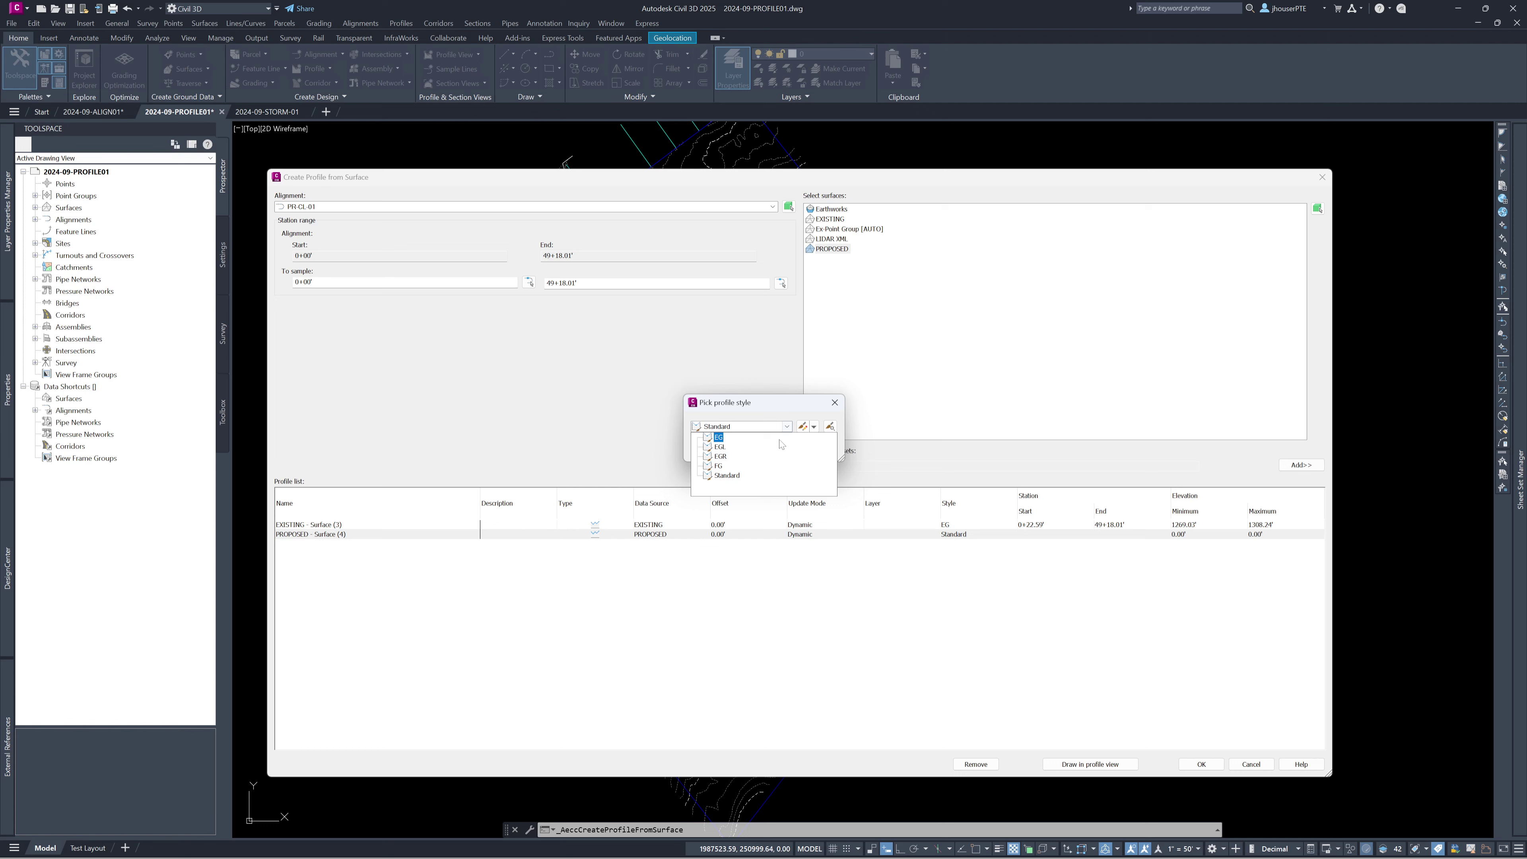
left_click(721, 465)
key("Return")
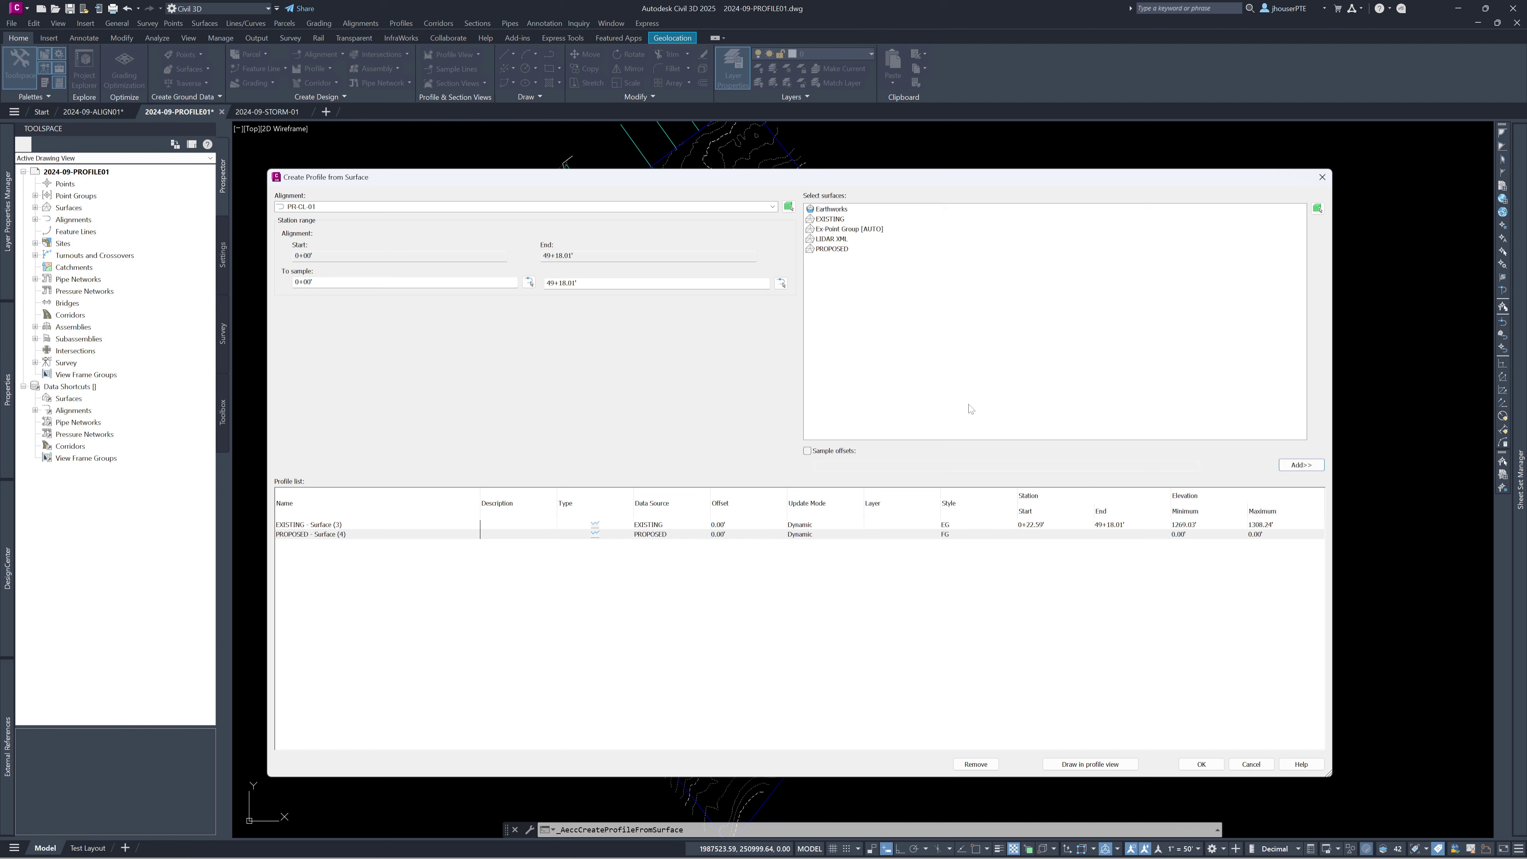
- Sample the EXISTING surface at an offset of 45 and add that profile to the profile list
key("Down")
left_click(826, 448)
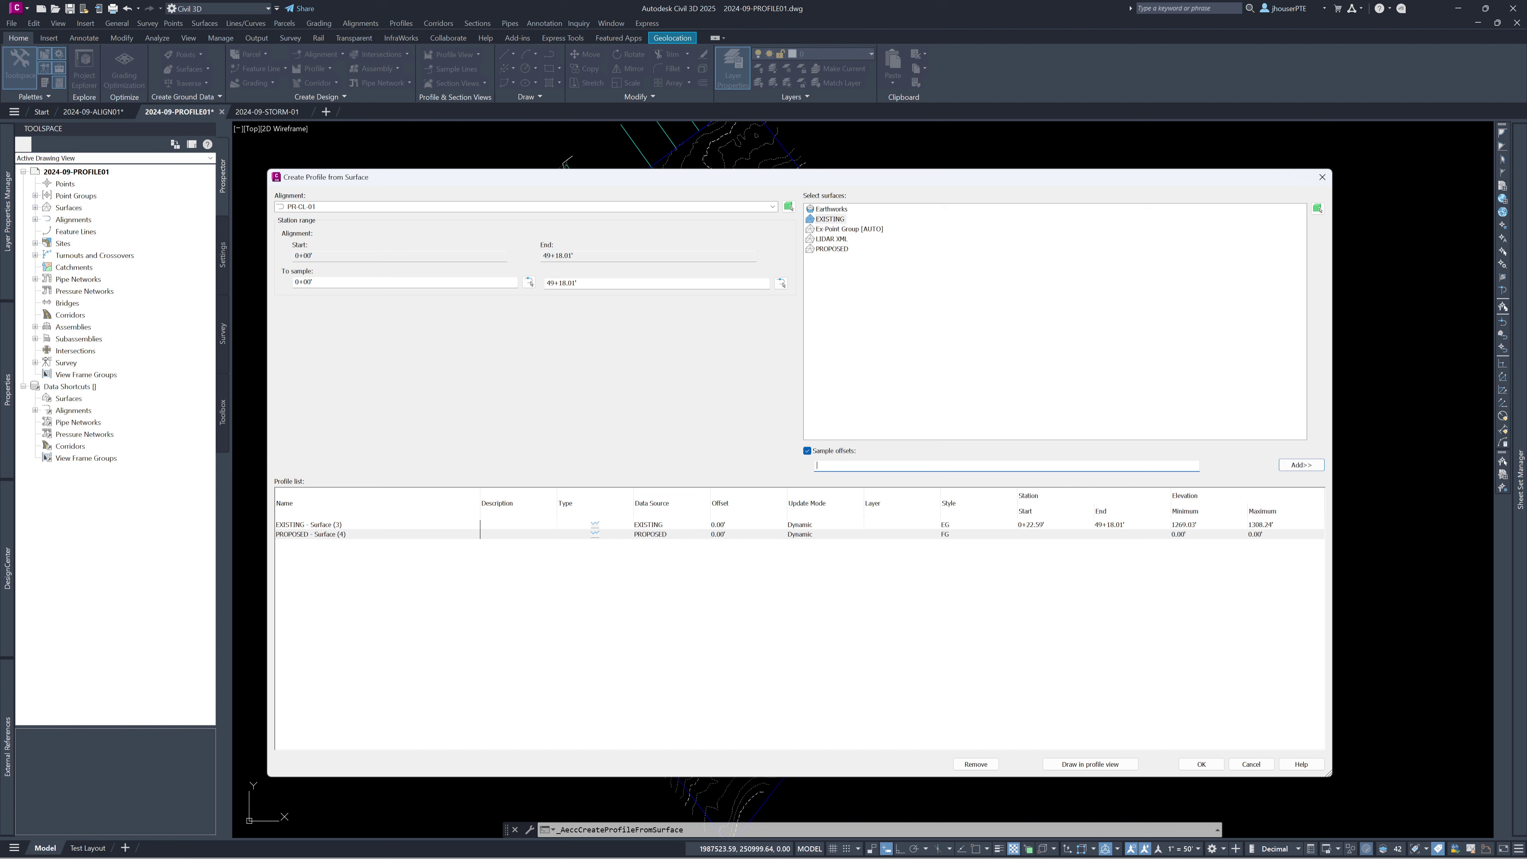
type("45")
left_click(1302, 465)
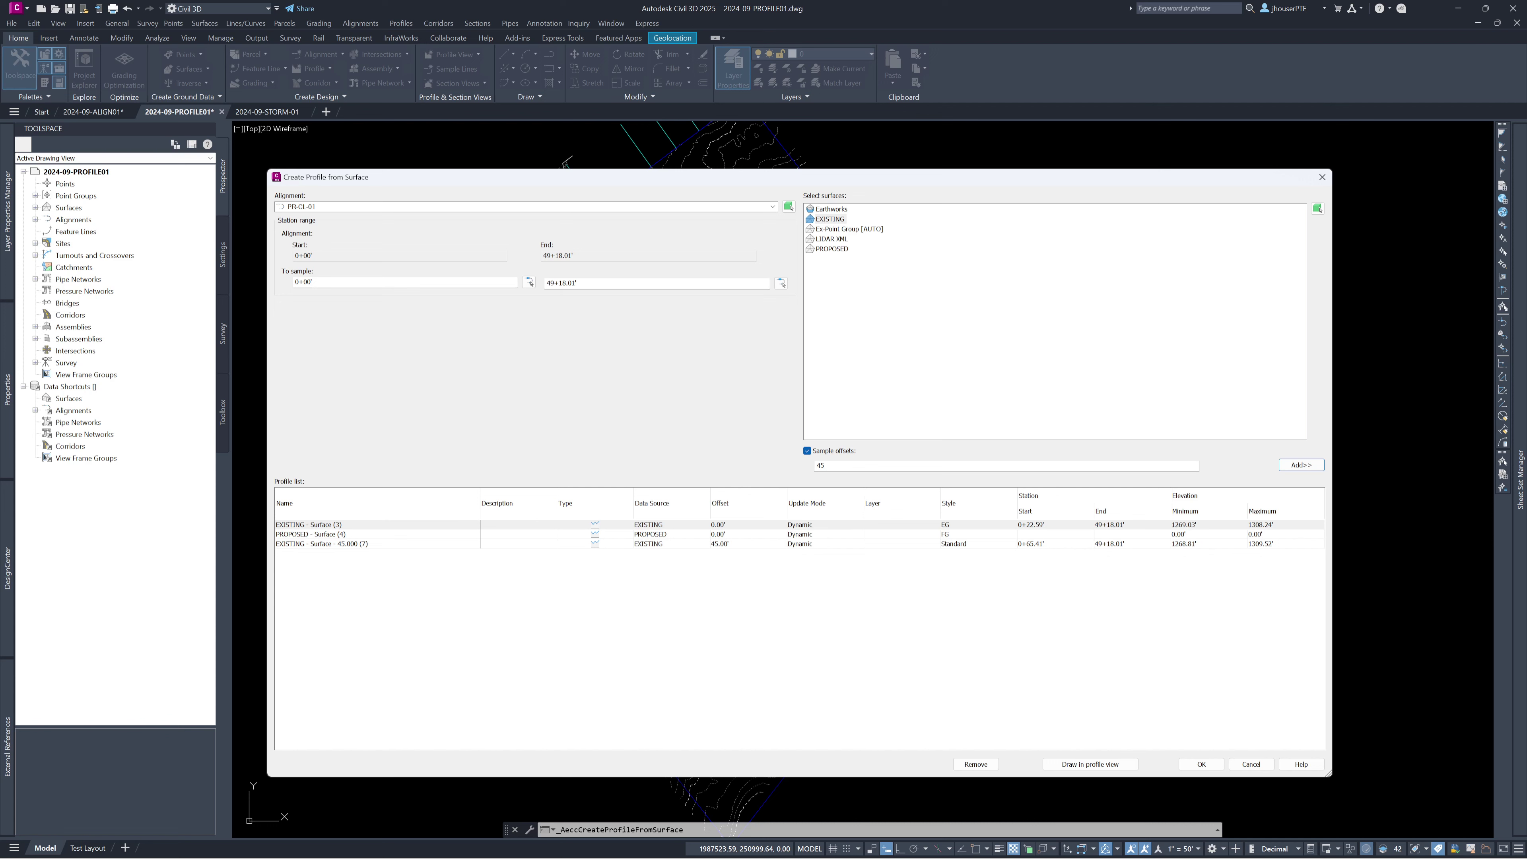
- Add an EXISTING surface profile at offset -45, and style the 45 offset profile EGR and the -45 one EGL
left_click(1115, 467)
key("Return")
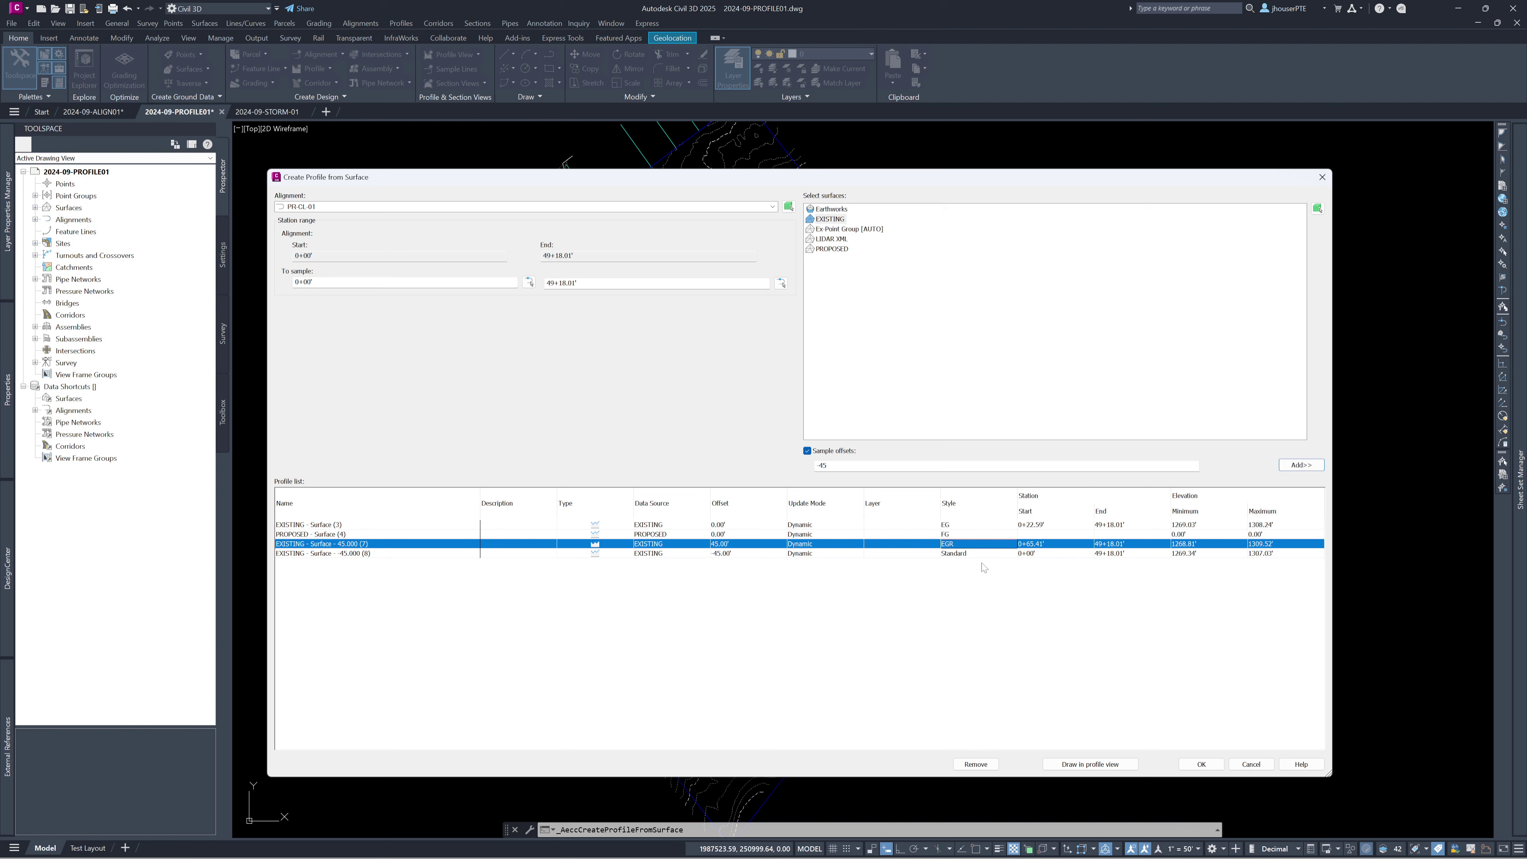
left_click(974, 552)
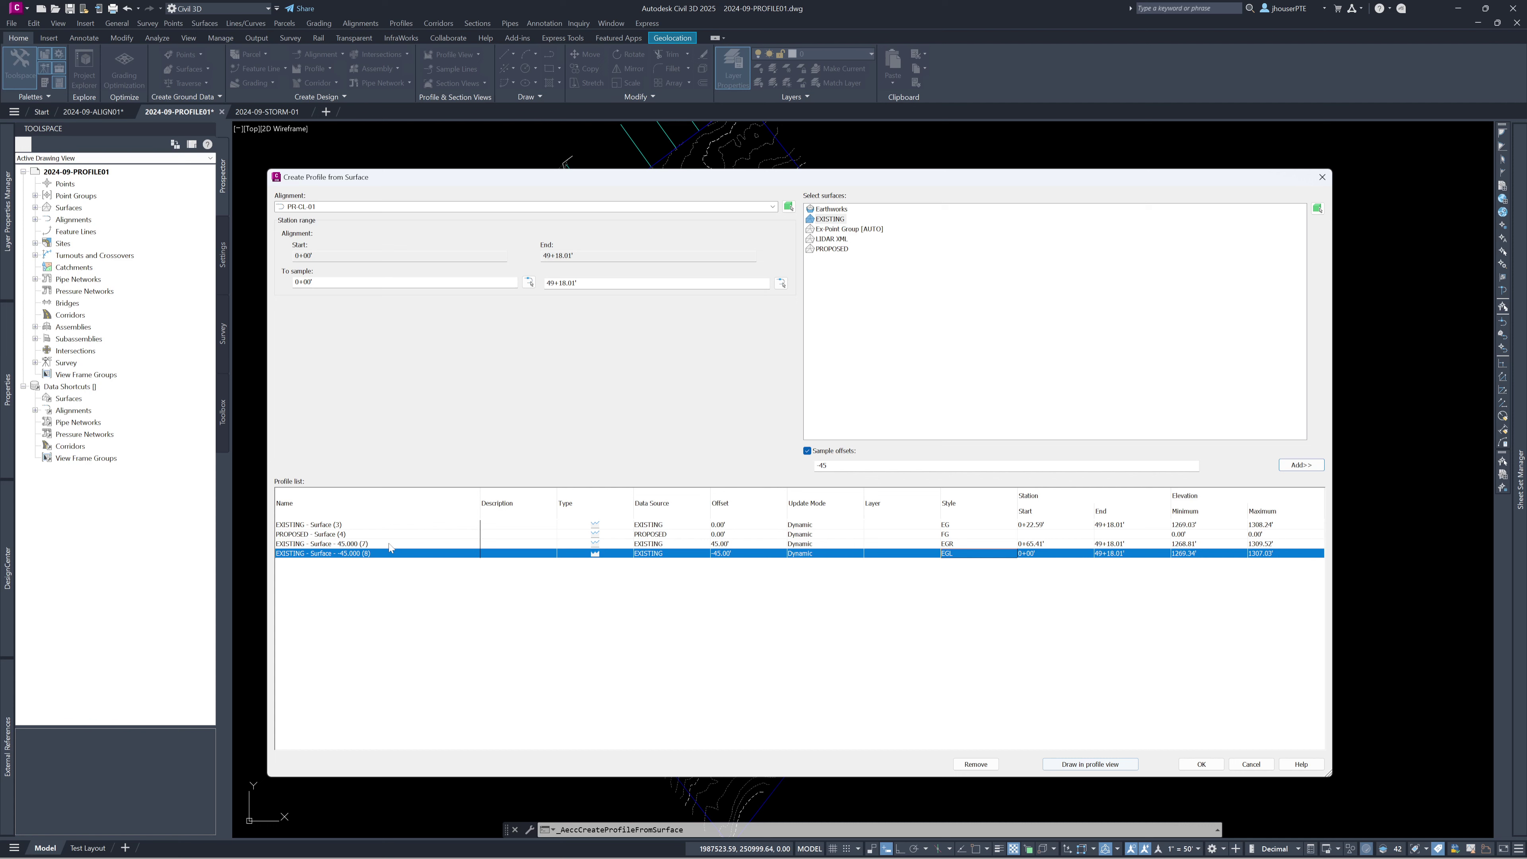
- Start drawing the sampled profiles in a profile view for PR-CL-01 and name the view PR-CL-01
left_click(1090, 764)
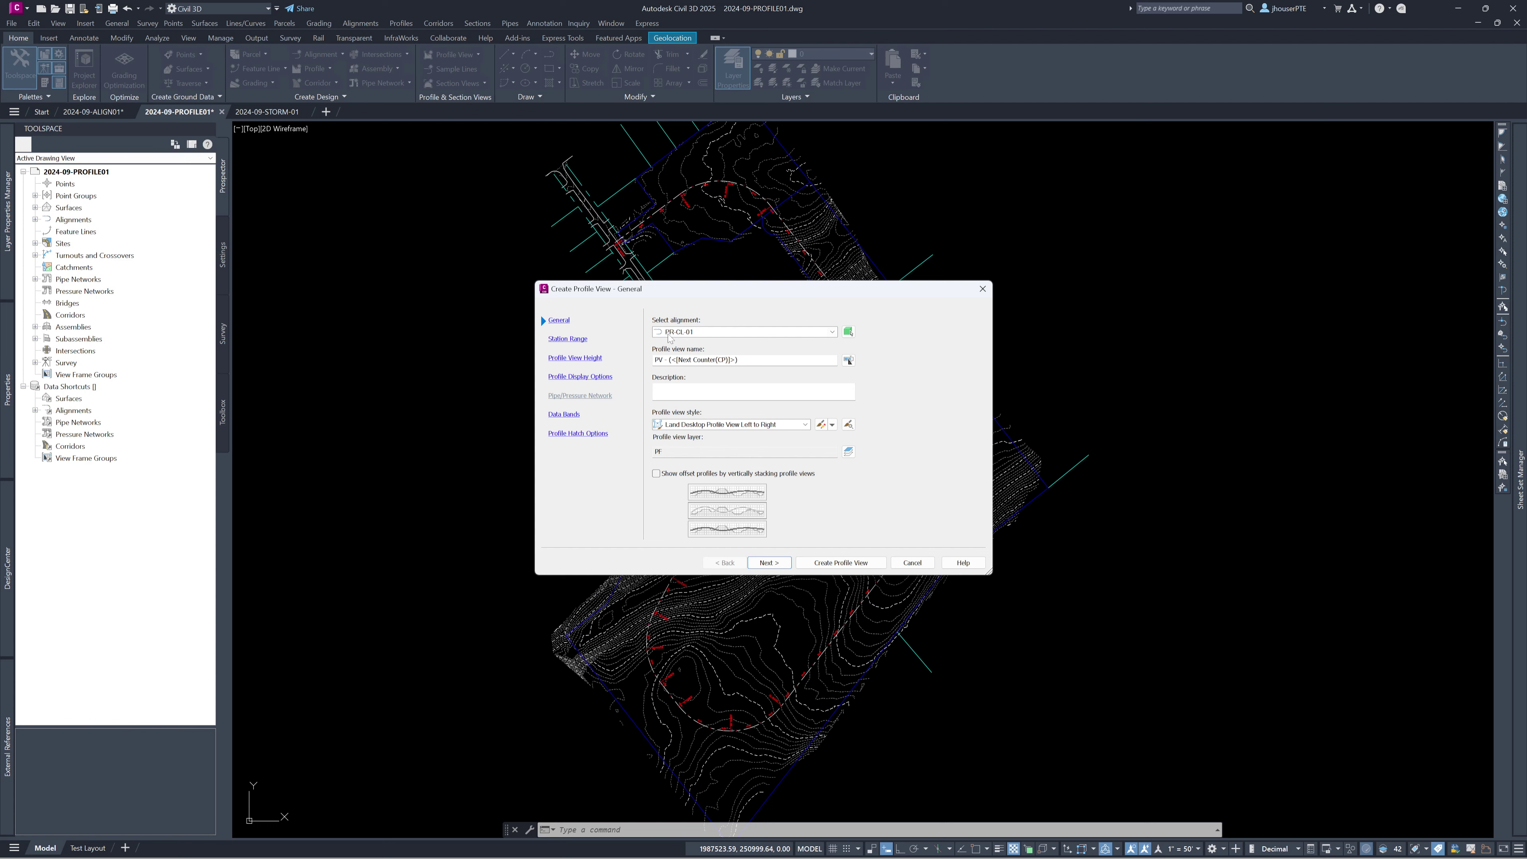
key("Tab")
type("PR-CL")
type("-01")
key("Return")
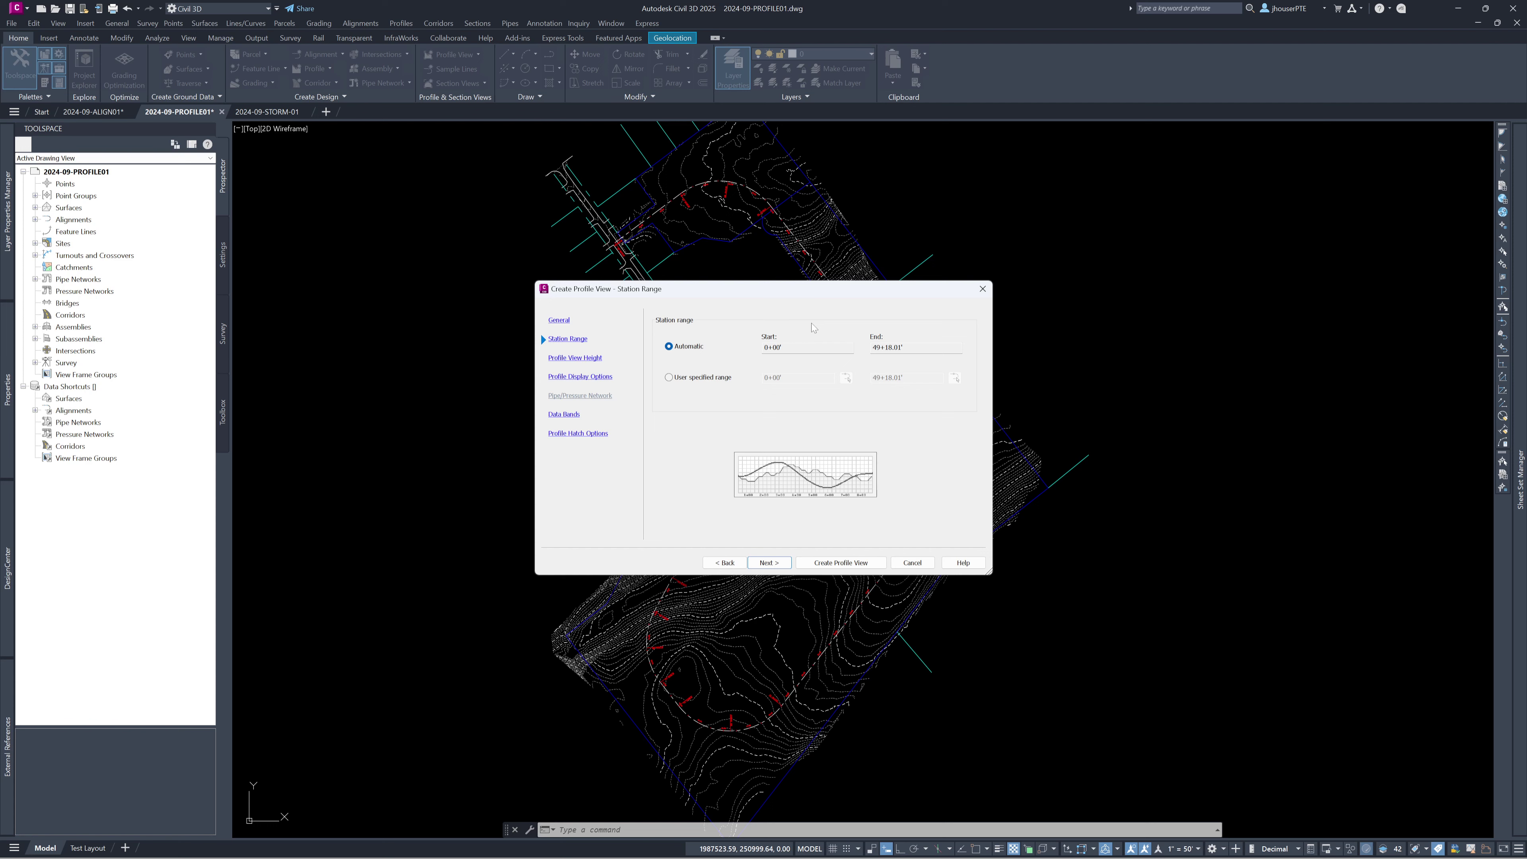
- Keep the automatic station range and view height, and set the data band's Profile2 to the PROPOSED surface profile
left_click(781, 563)
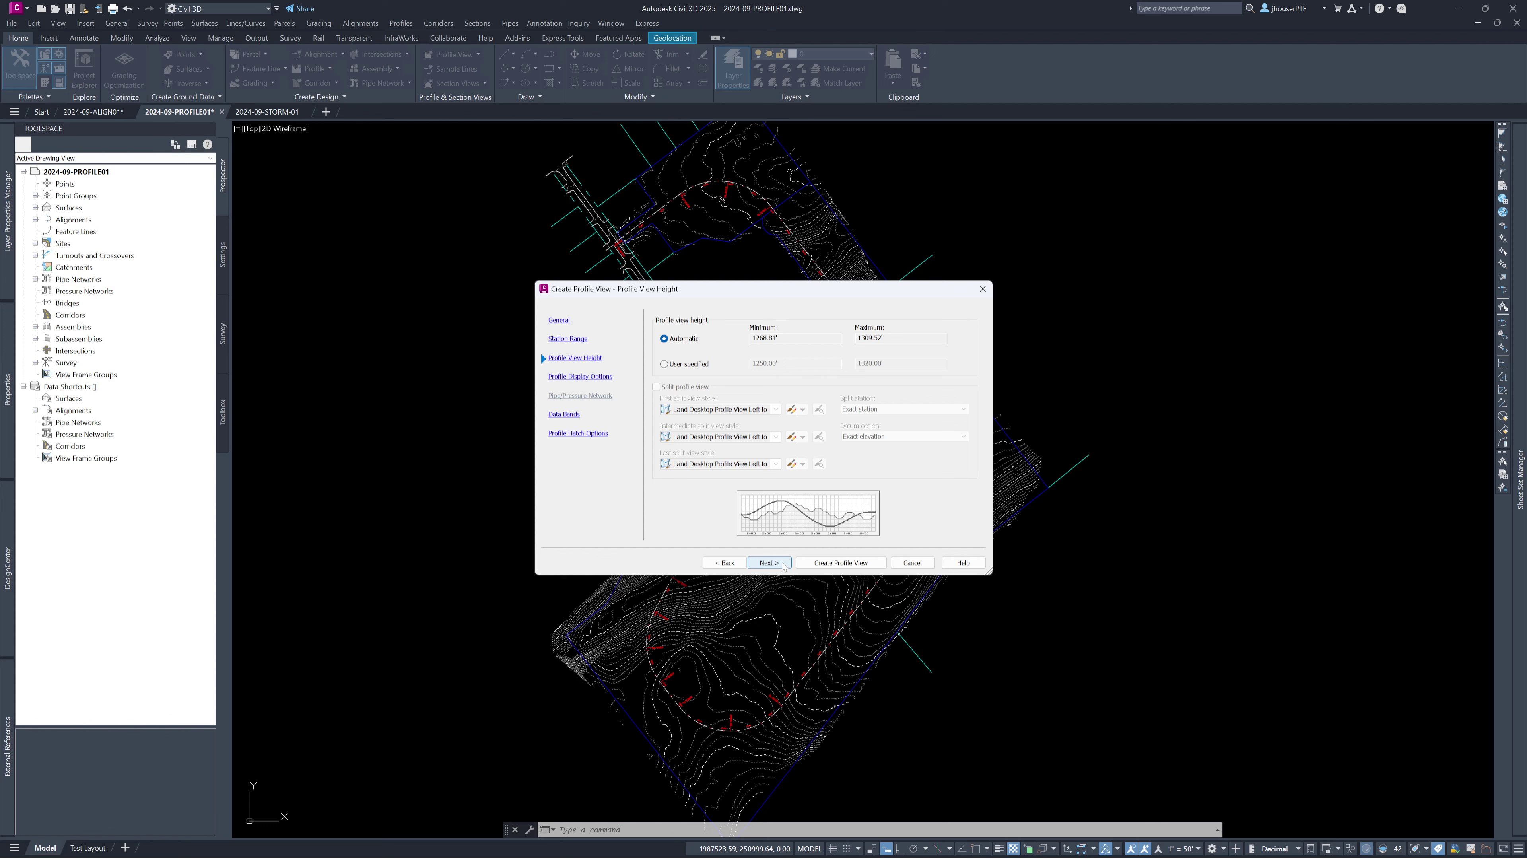
left_click(770, 562)
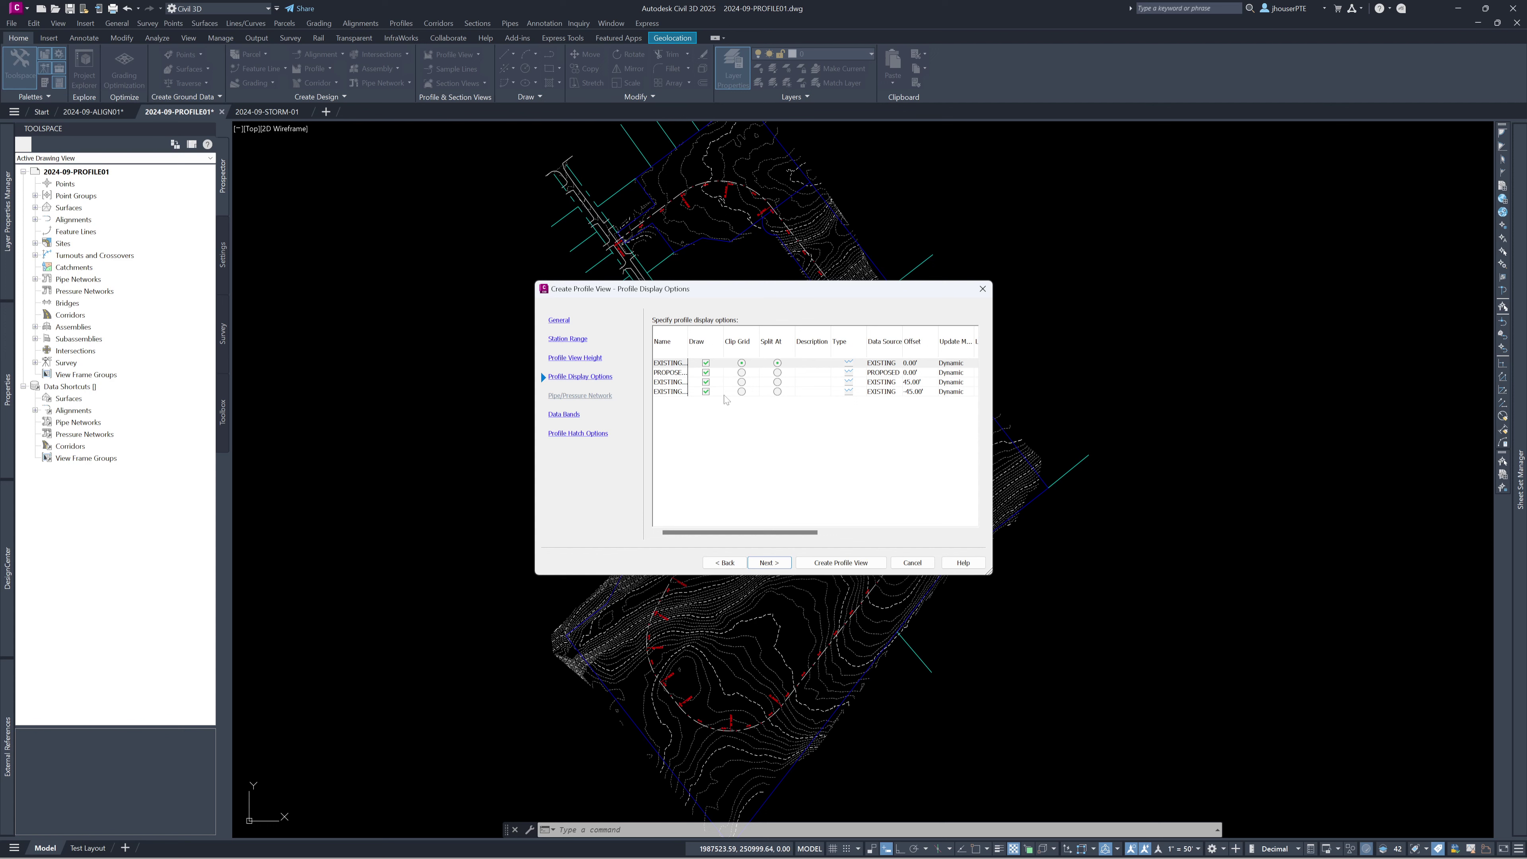
left_click(770, 562)
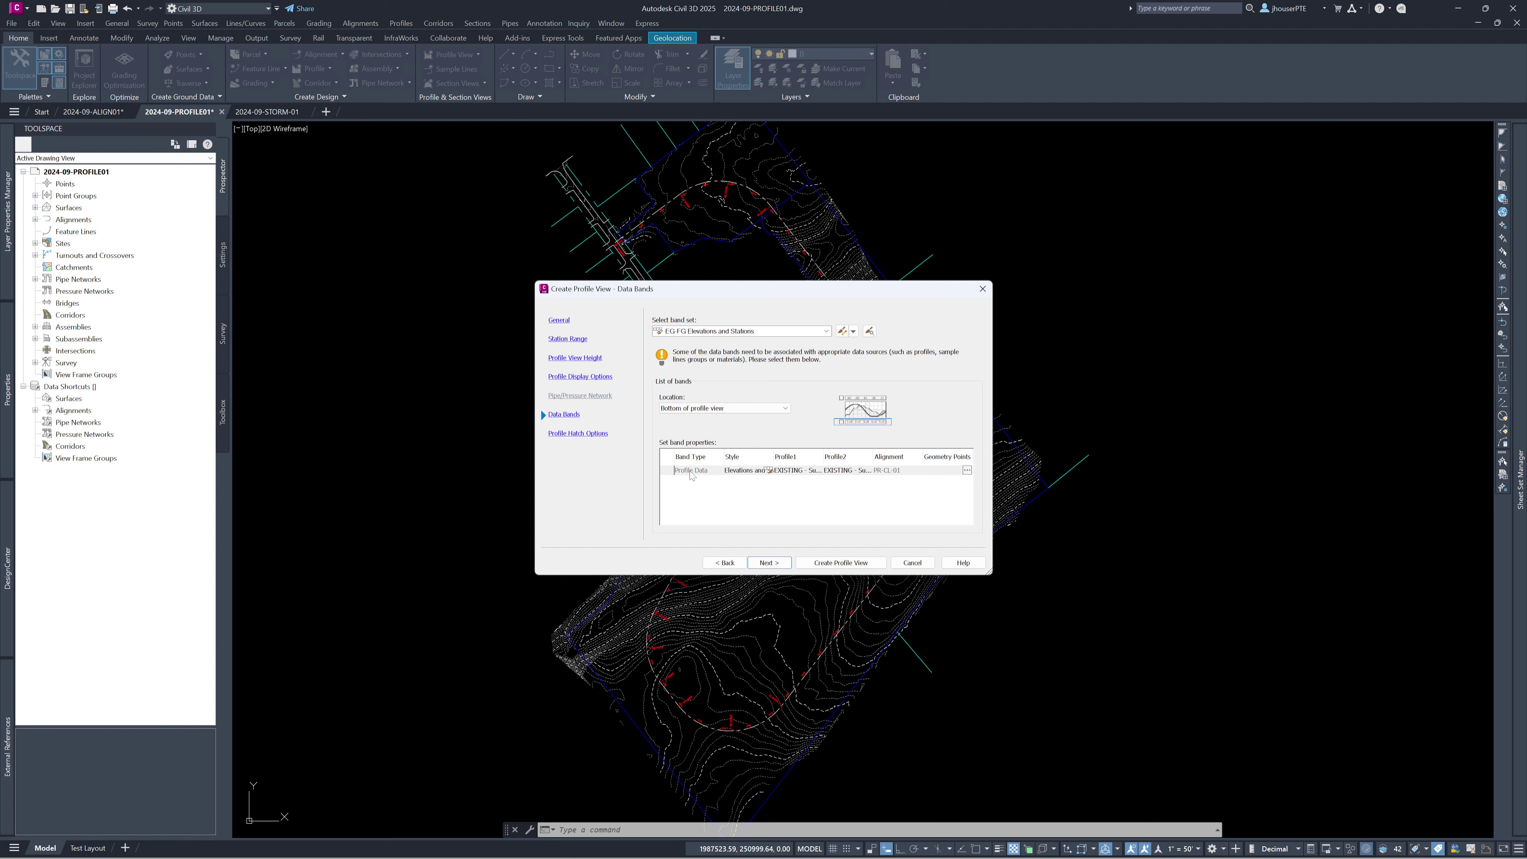
left_click(807, 471)
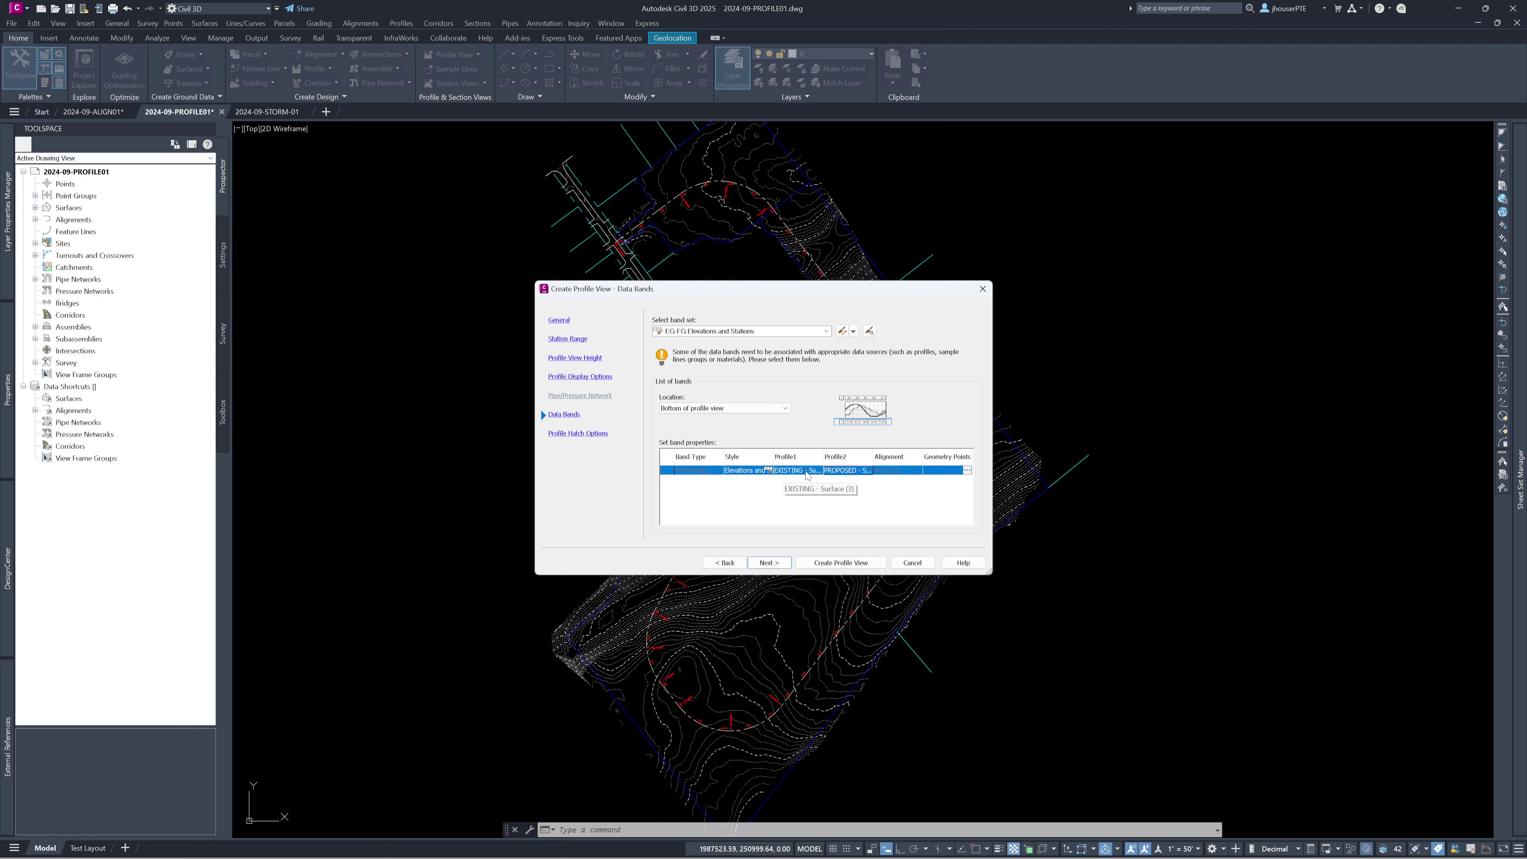
key("Return")
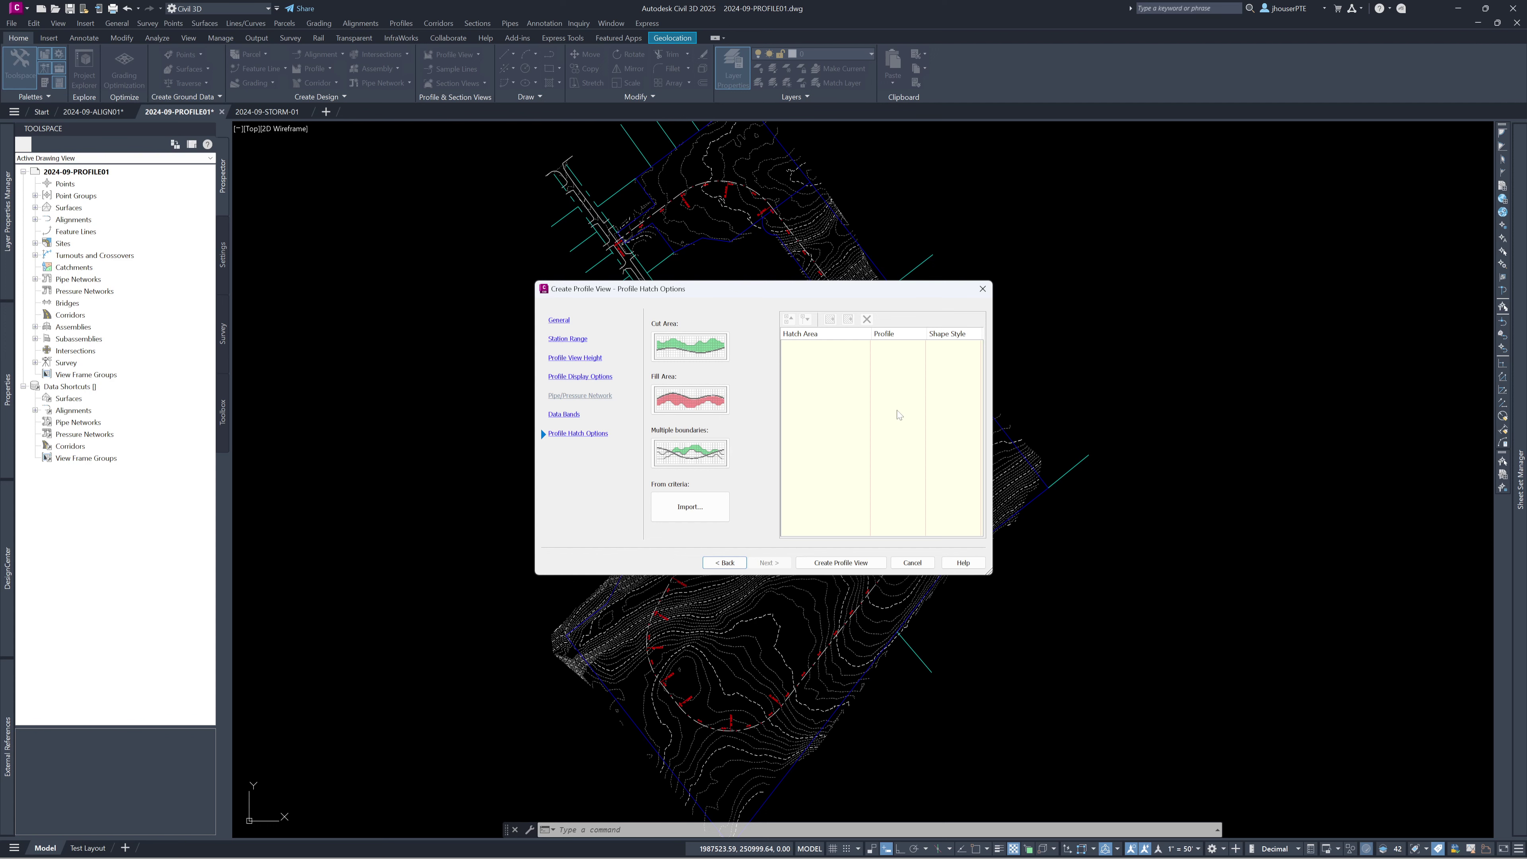
- Create the profile view in the green-outlined PROFILES area and move it slightly right, clear of the outline's left edge
left_click(840, 562)
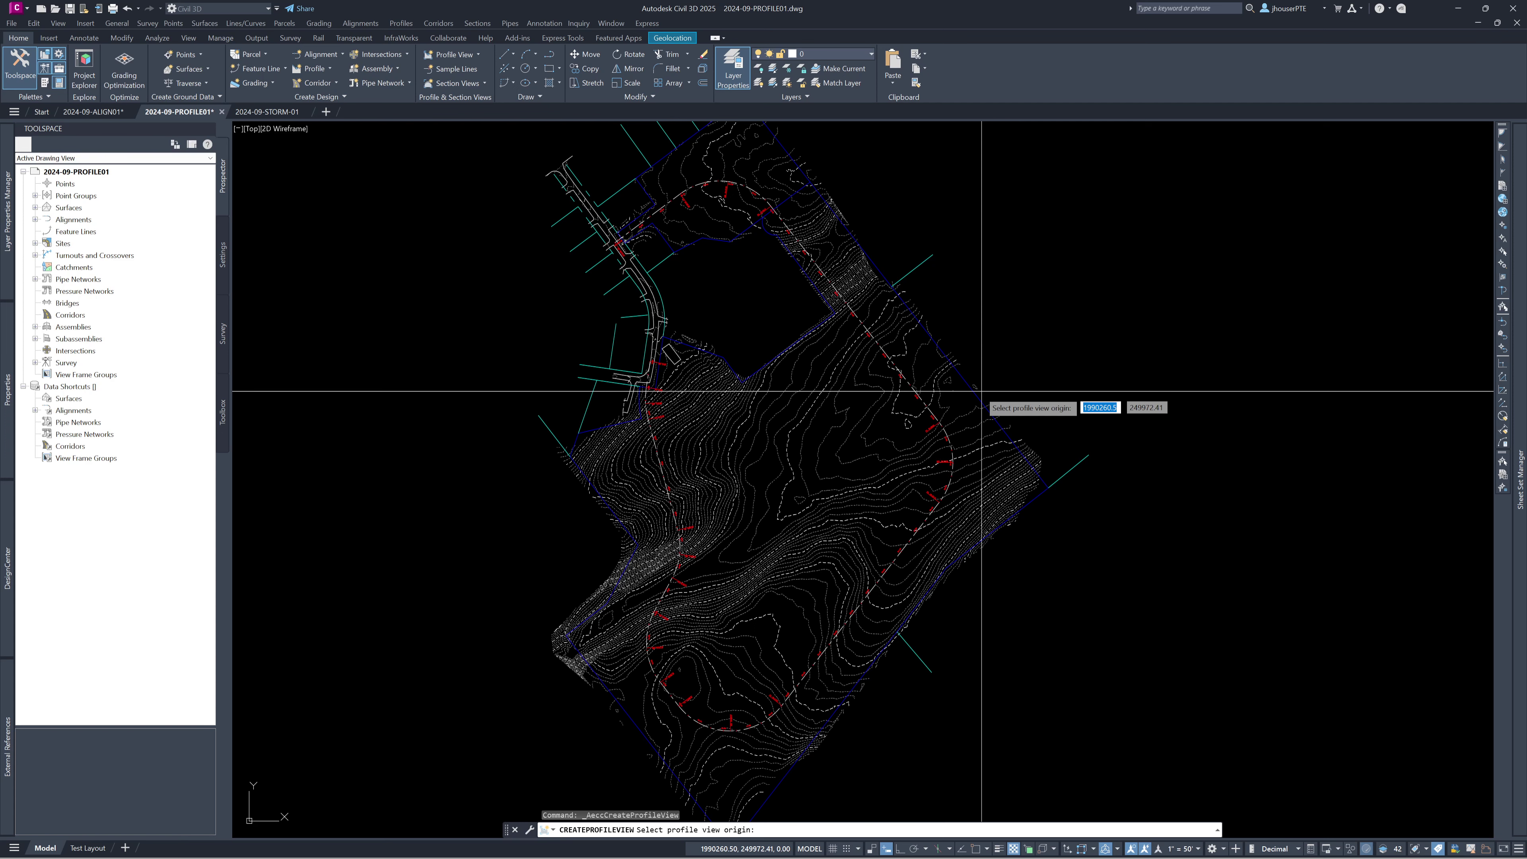
left_click(981, 391)
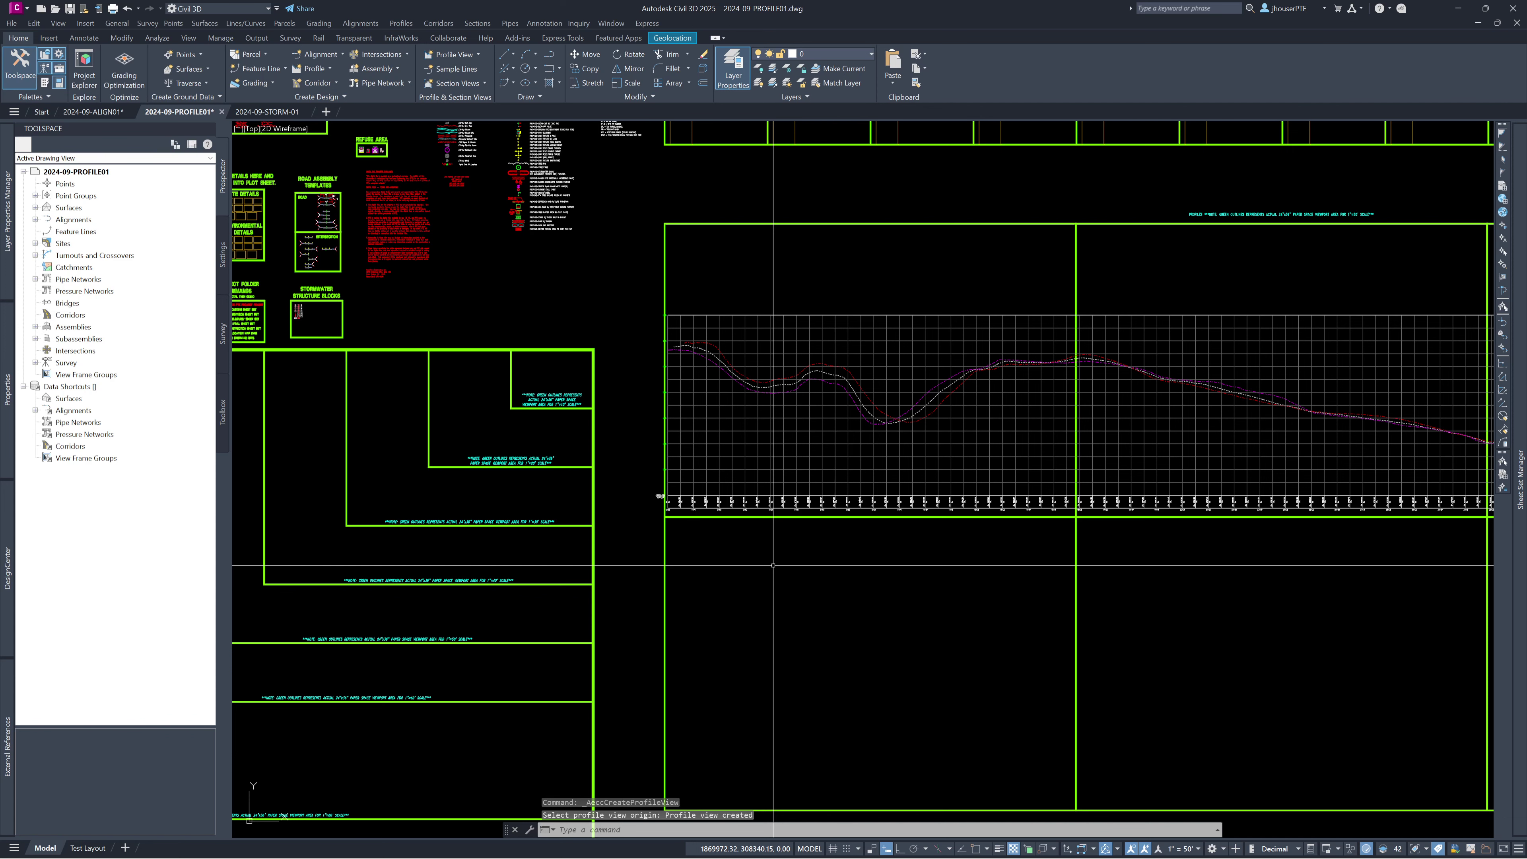
type("m")
key("Return")
left_click(773, 493)
key("Return")
middle_click_drag(705, 541, 614, 566)
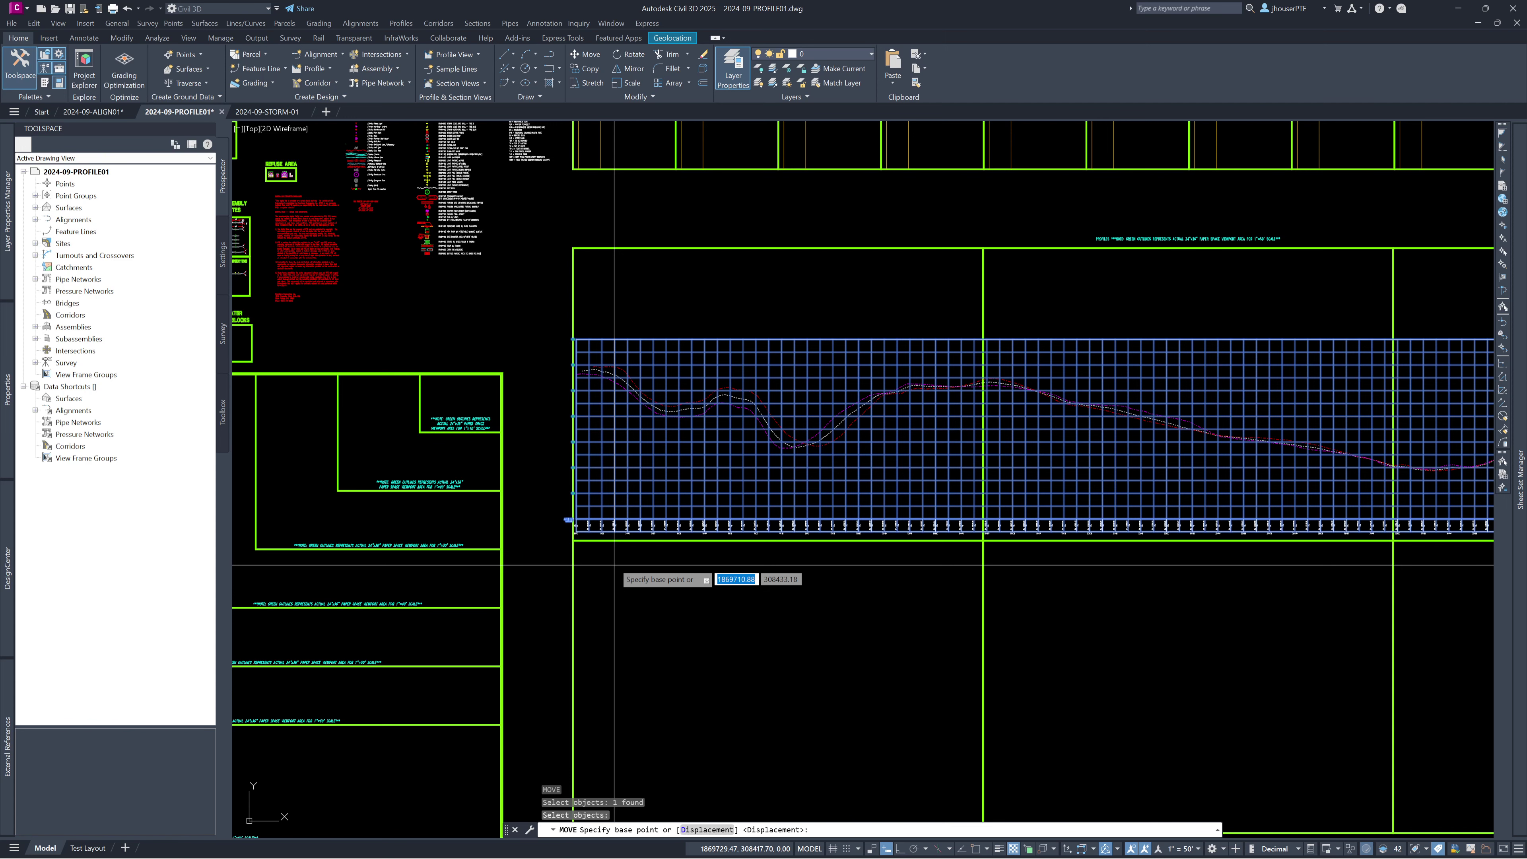
left_click(614, 565)
left_click(629, 563)
middle_click_drag(790, 673, 658, 660)
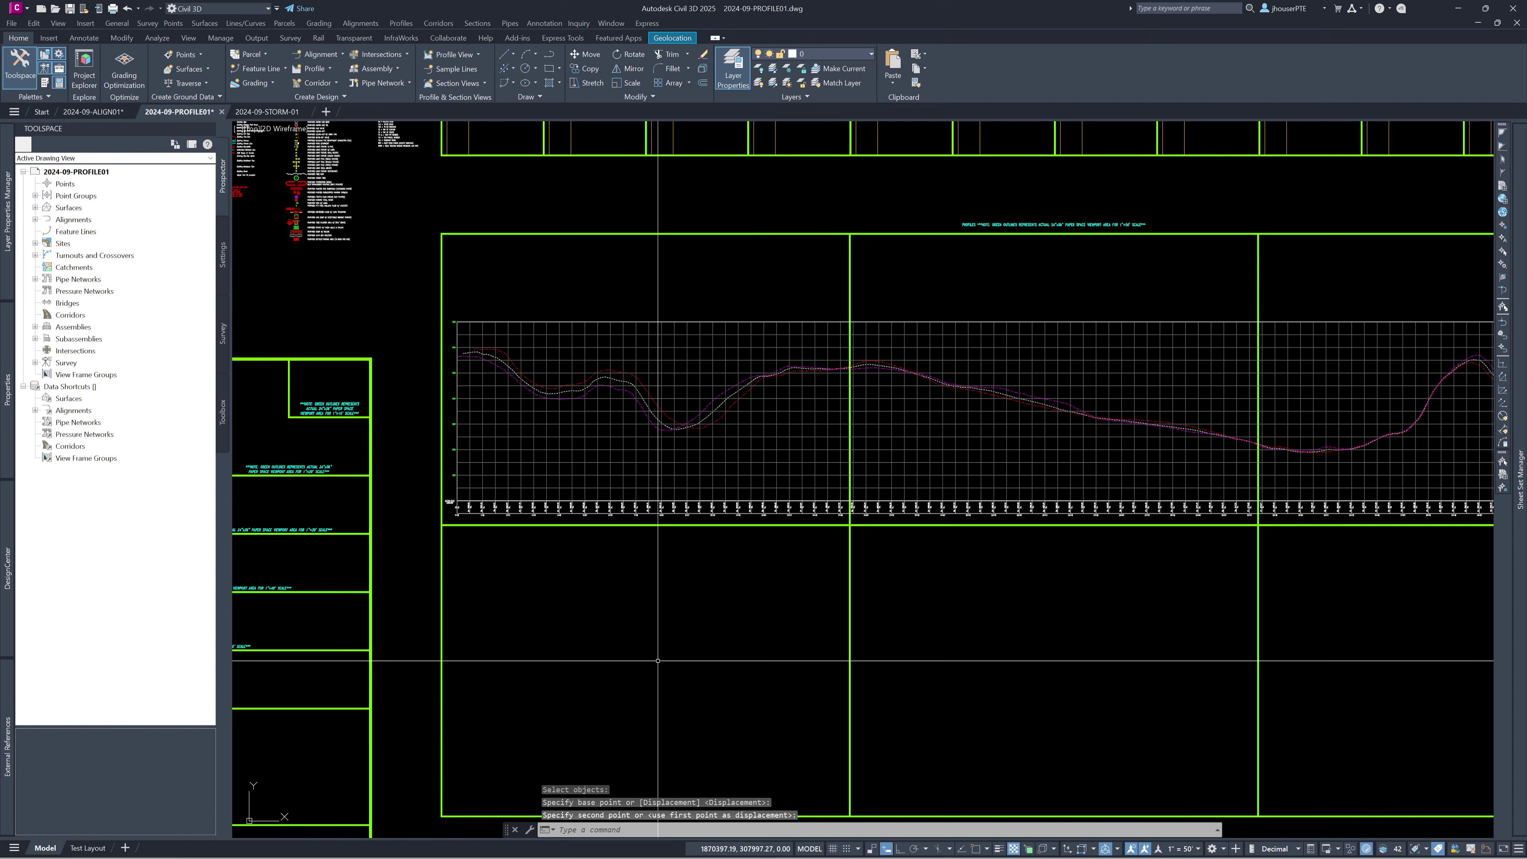
- Examine the profile view's elevation grid, station band labels and the centerline and offset existing-ground profiles
key("Escape")
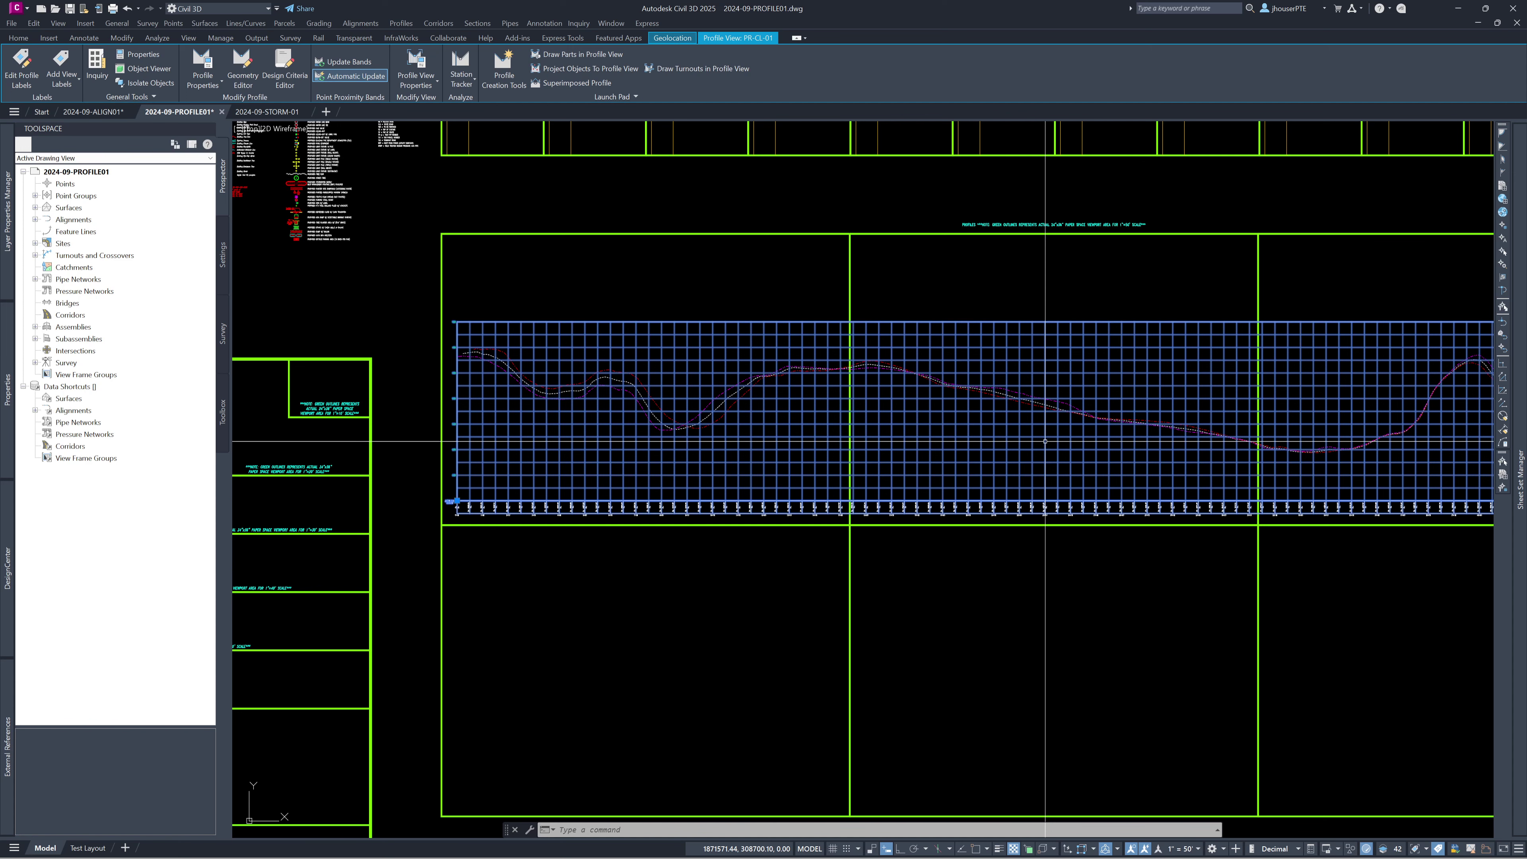
key("Escape")
key("Escape")
scroll(466, 499, "up", 10)
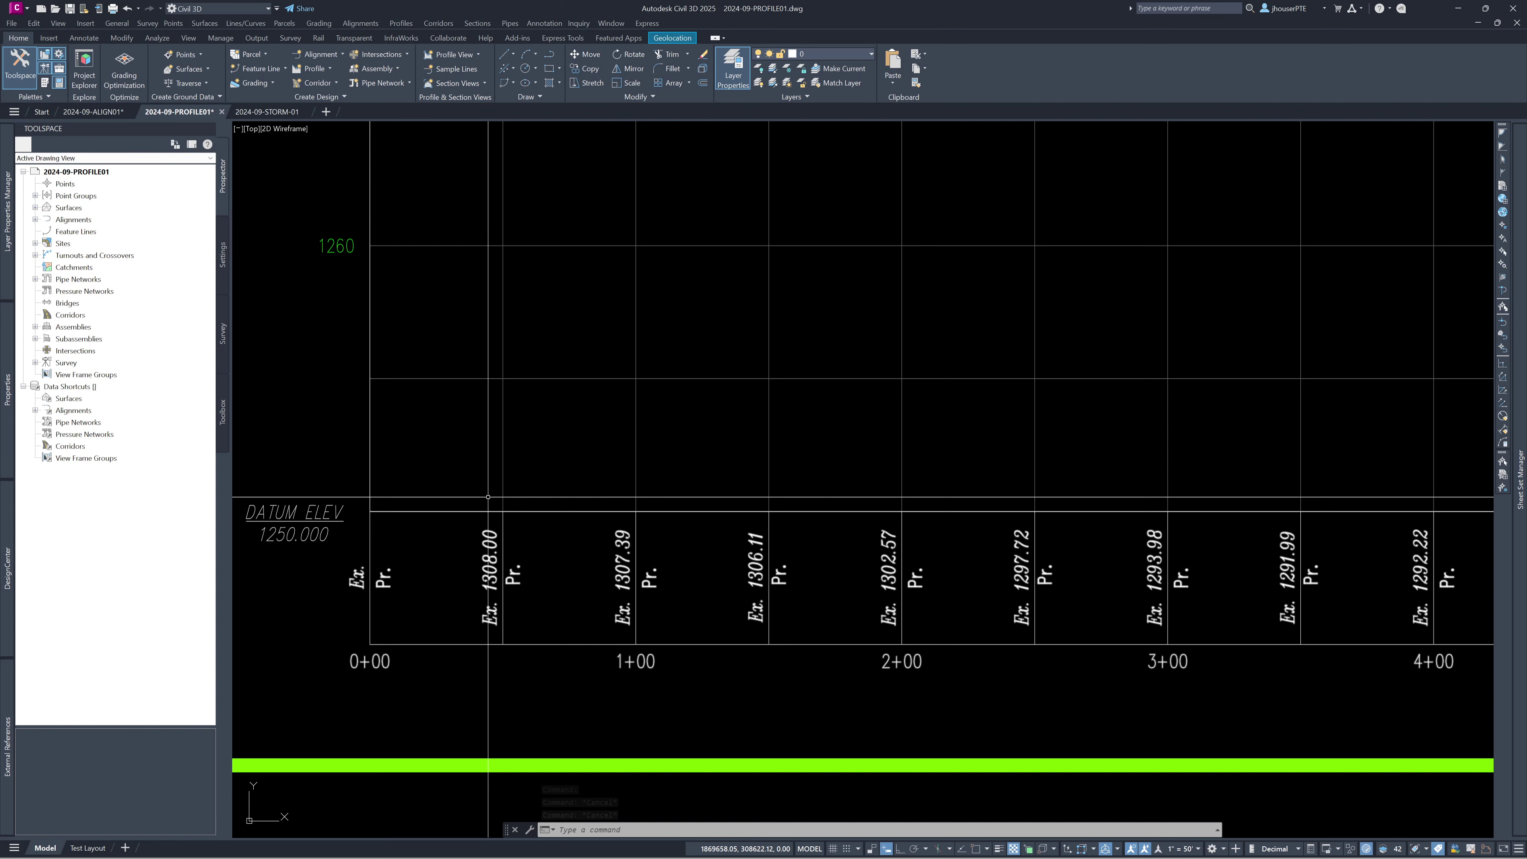
scroll(488, 496, "down", 5)
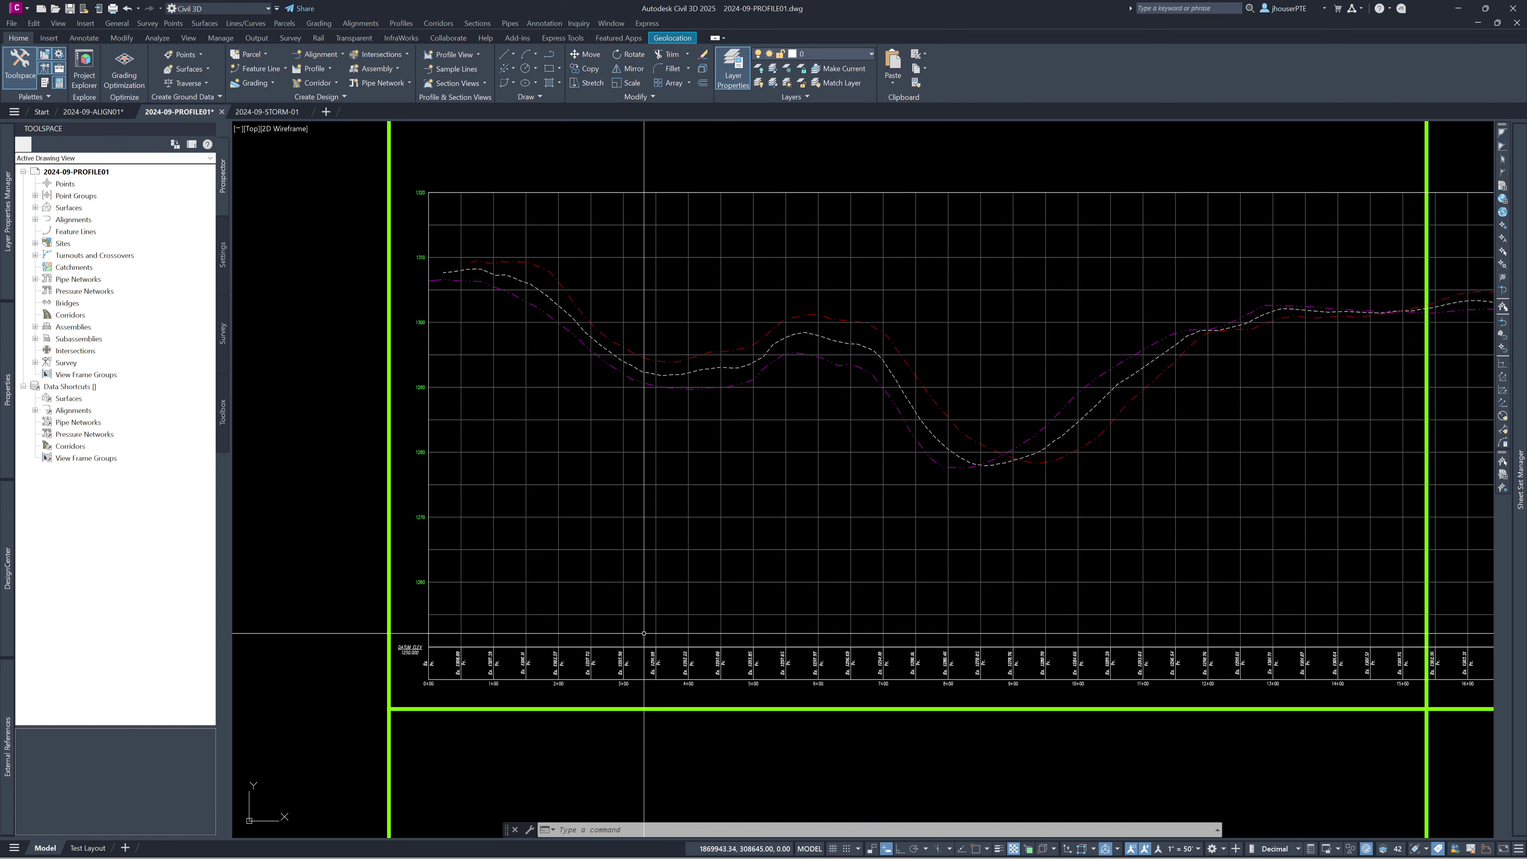
scroll(300, 579, "down", 3)
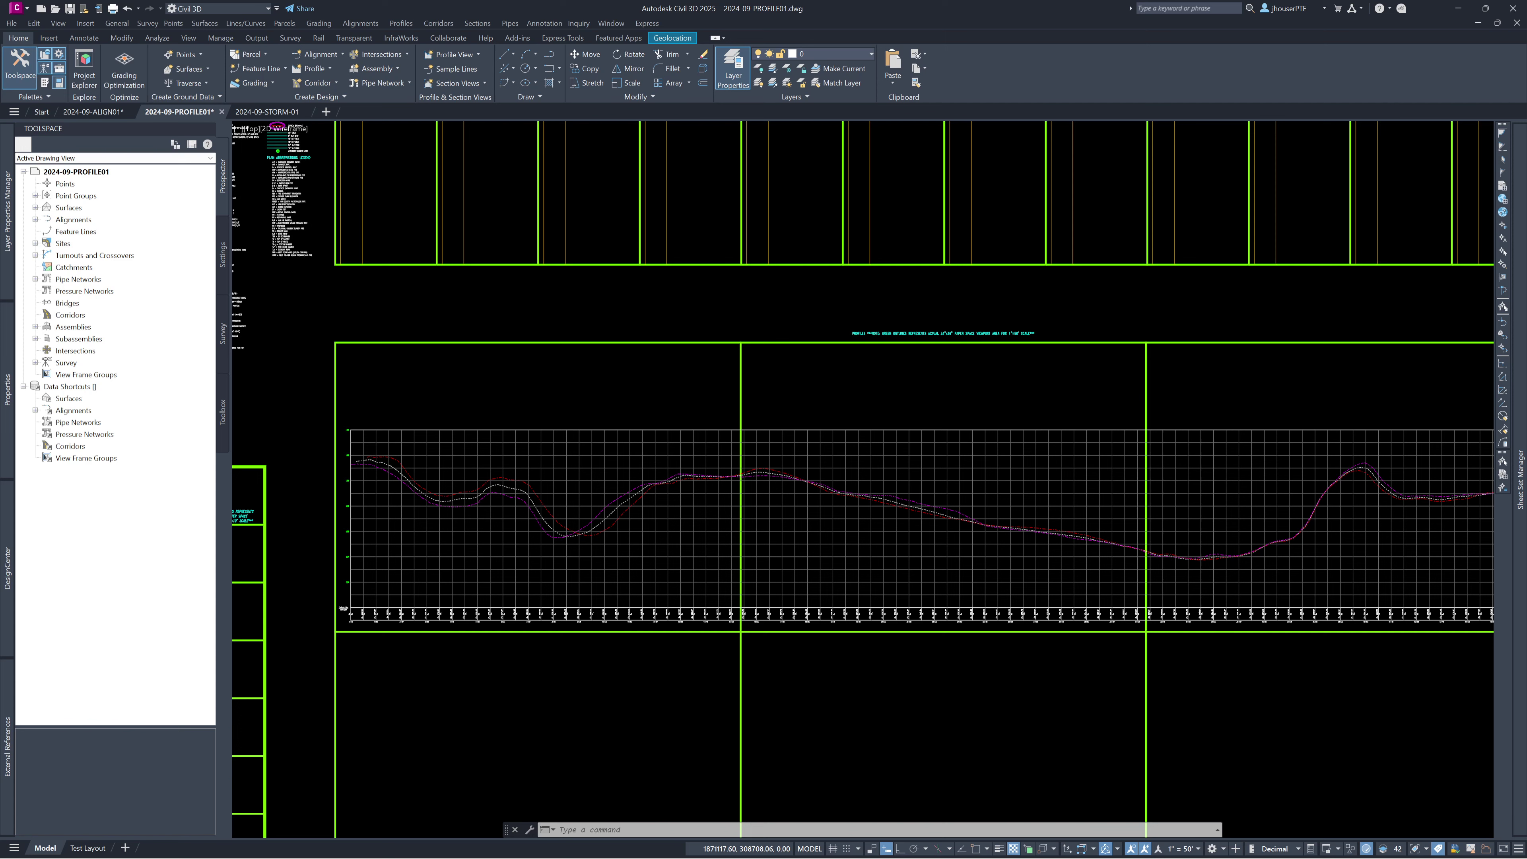
scroll(375, 474, "up", 4)
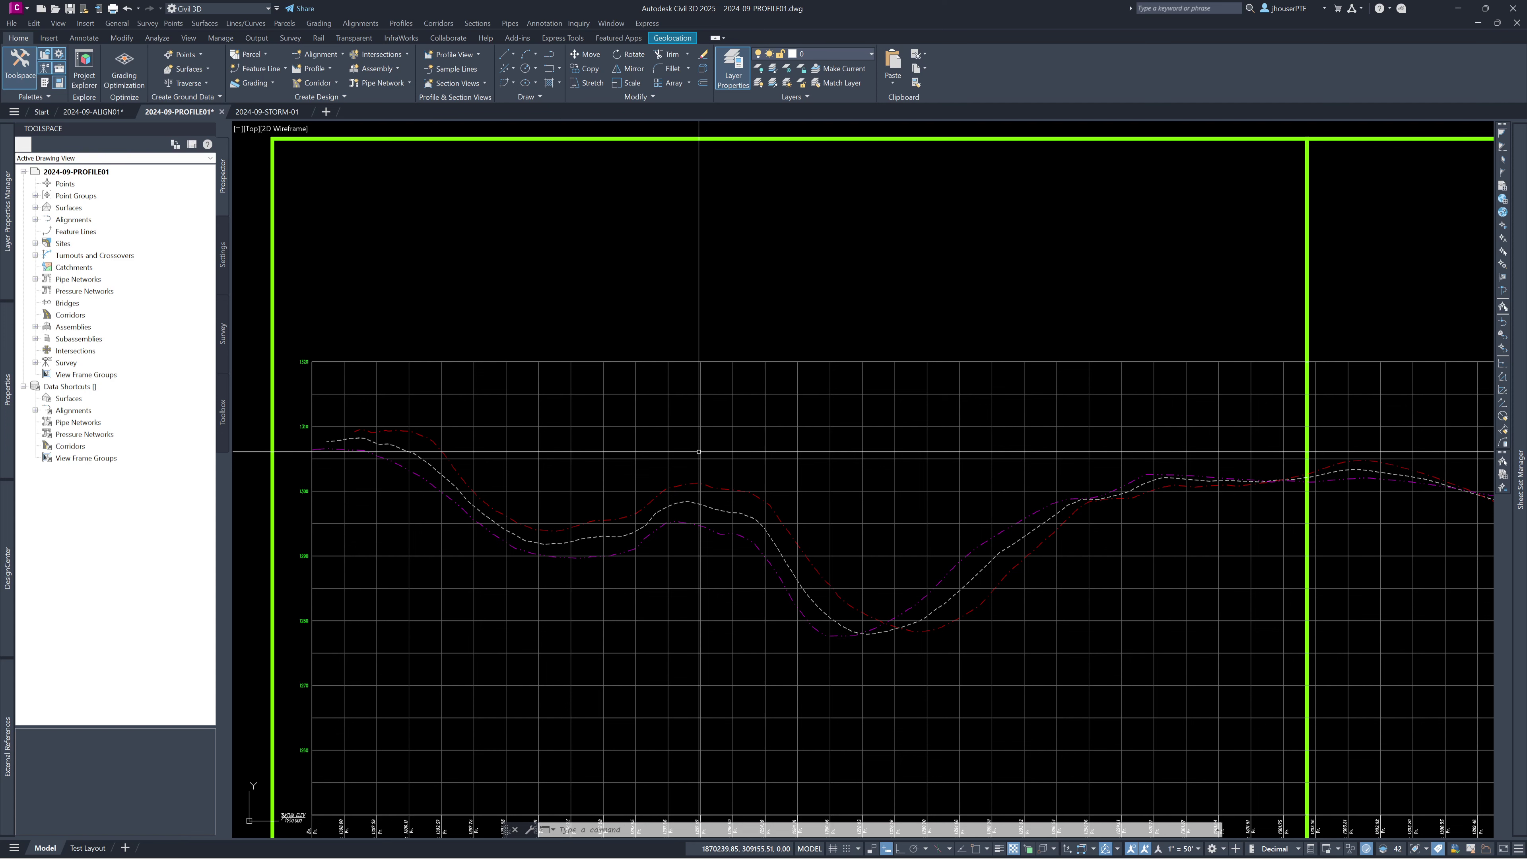
scroll(698, 451, "up", 4)
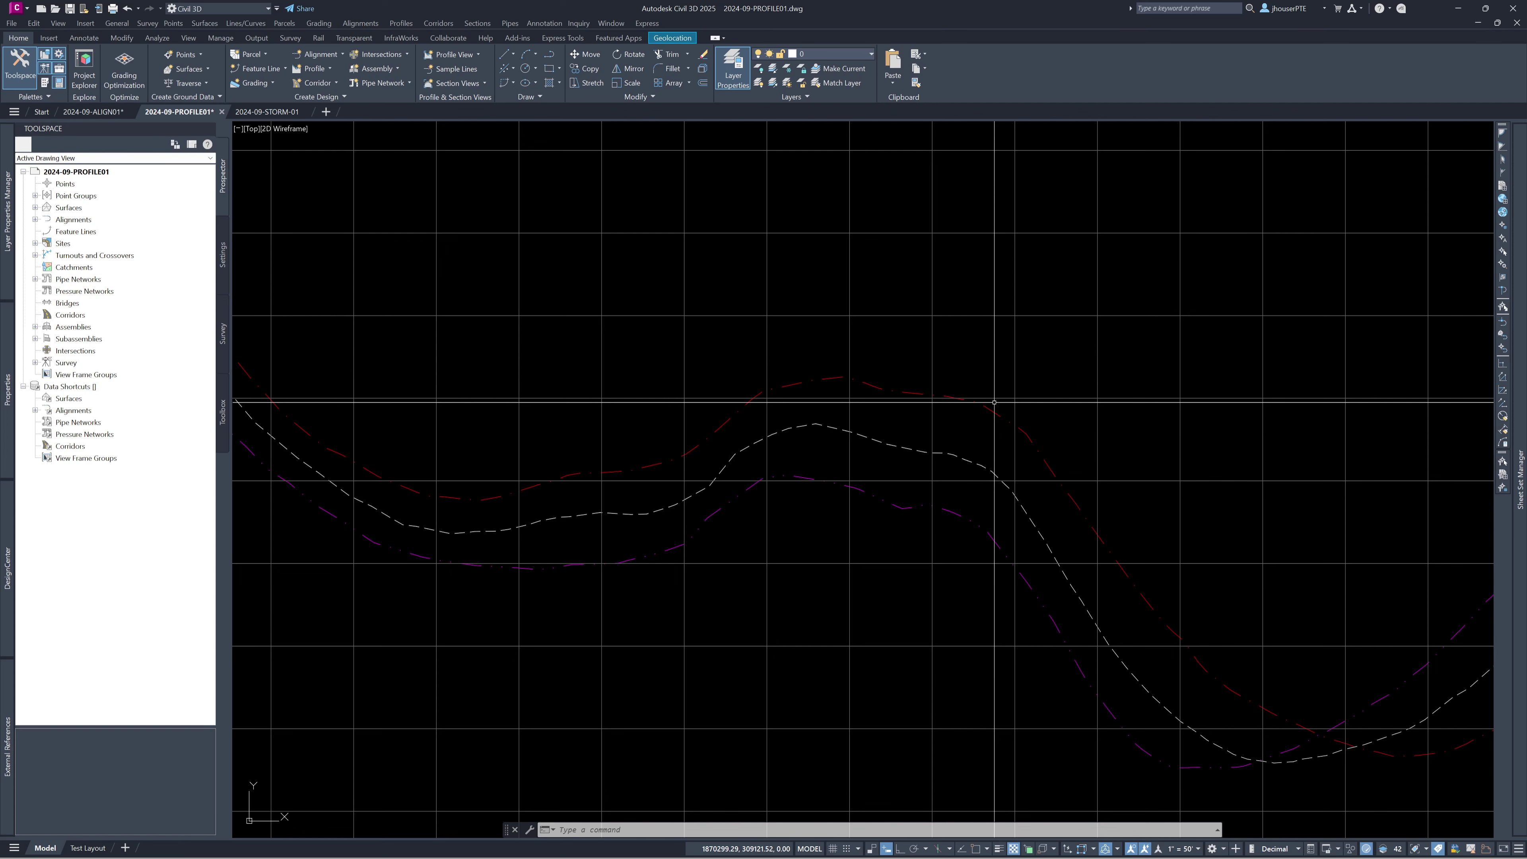
scroll(647, 535, "down", 5)
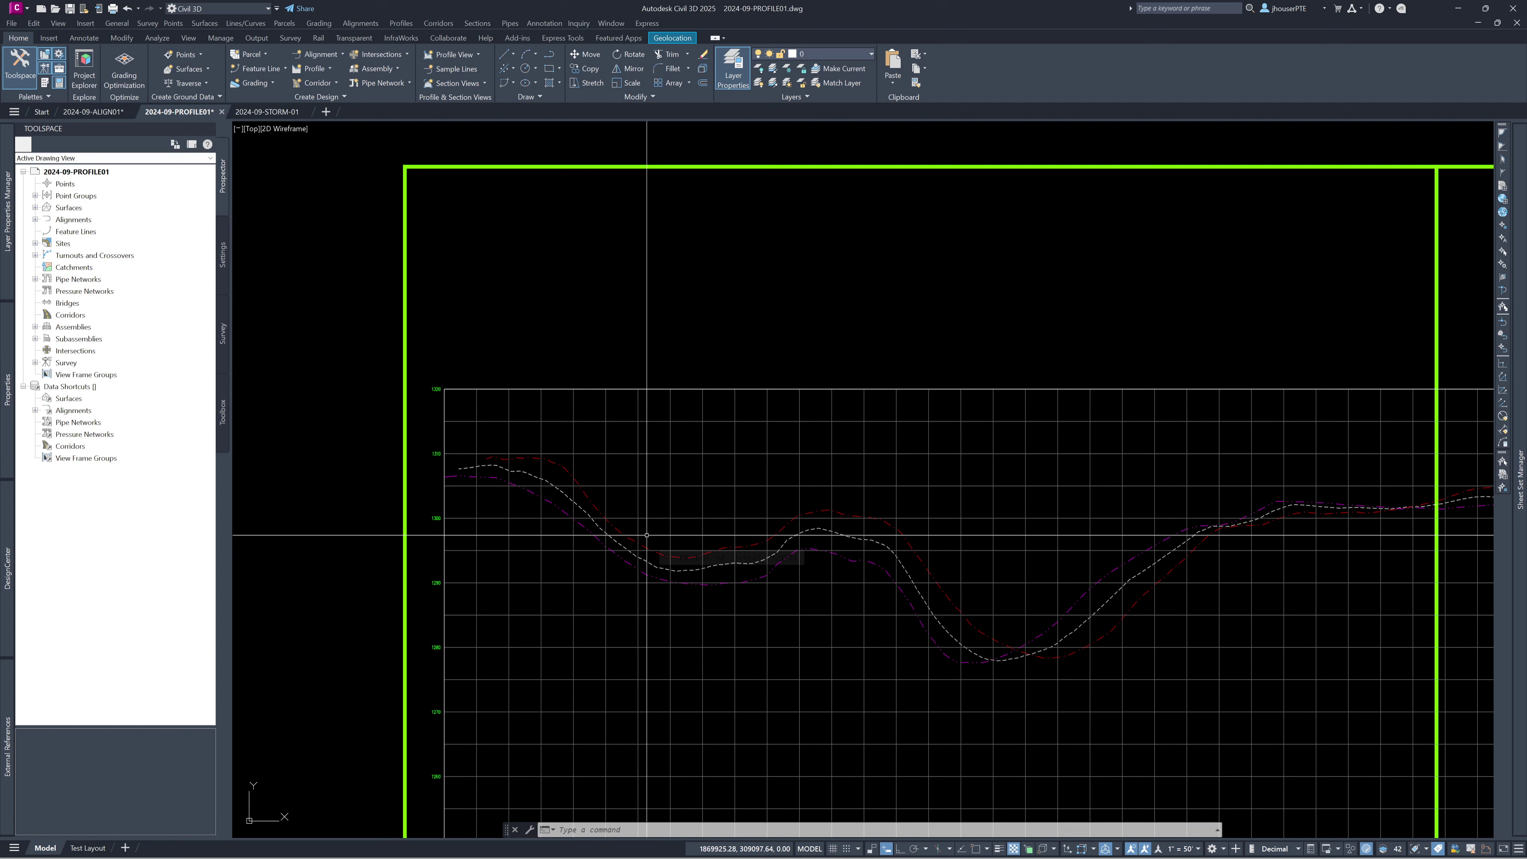
scroll(498, 492, "down", 2)
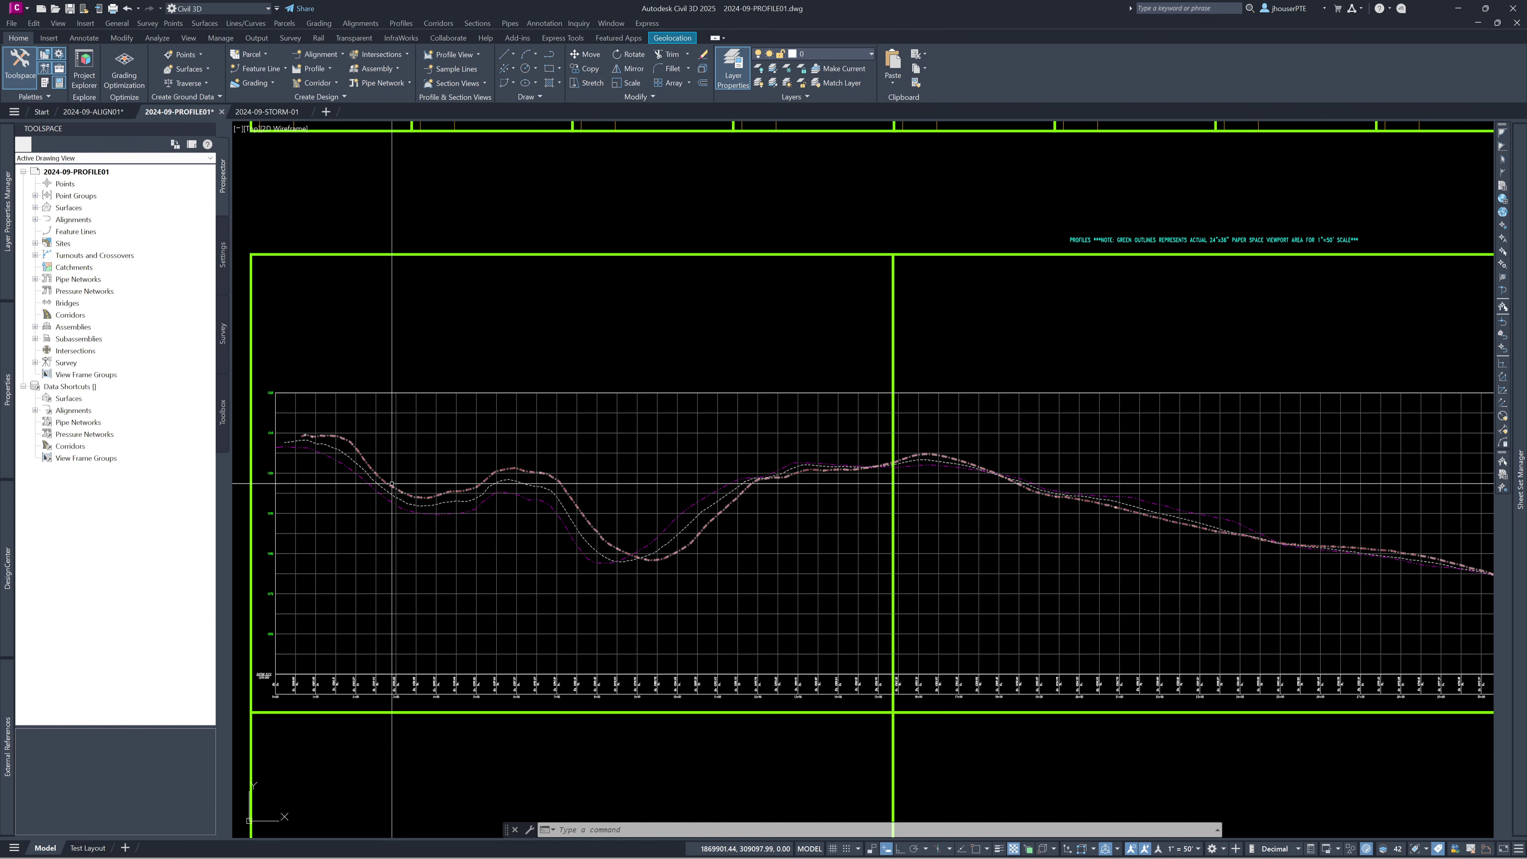
scroll(391, 484, "up", 2)
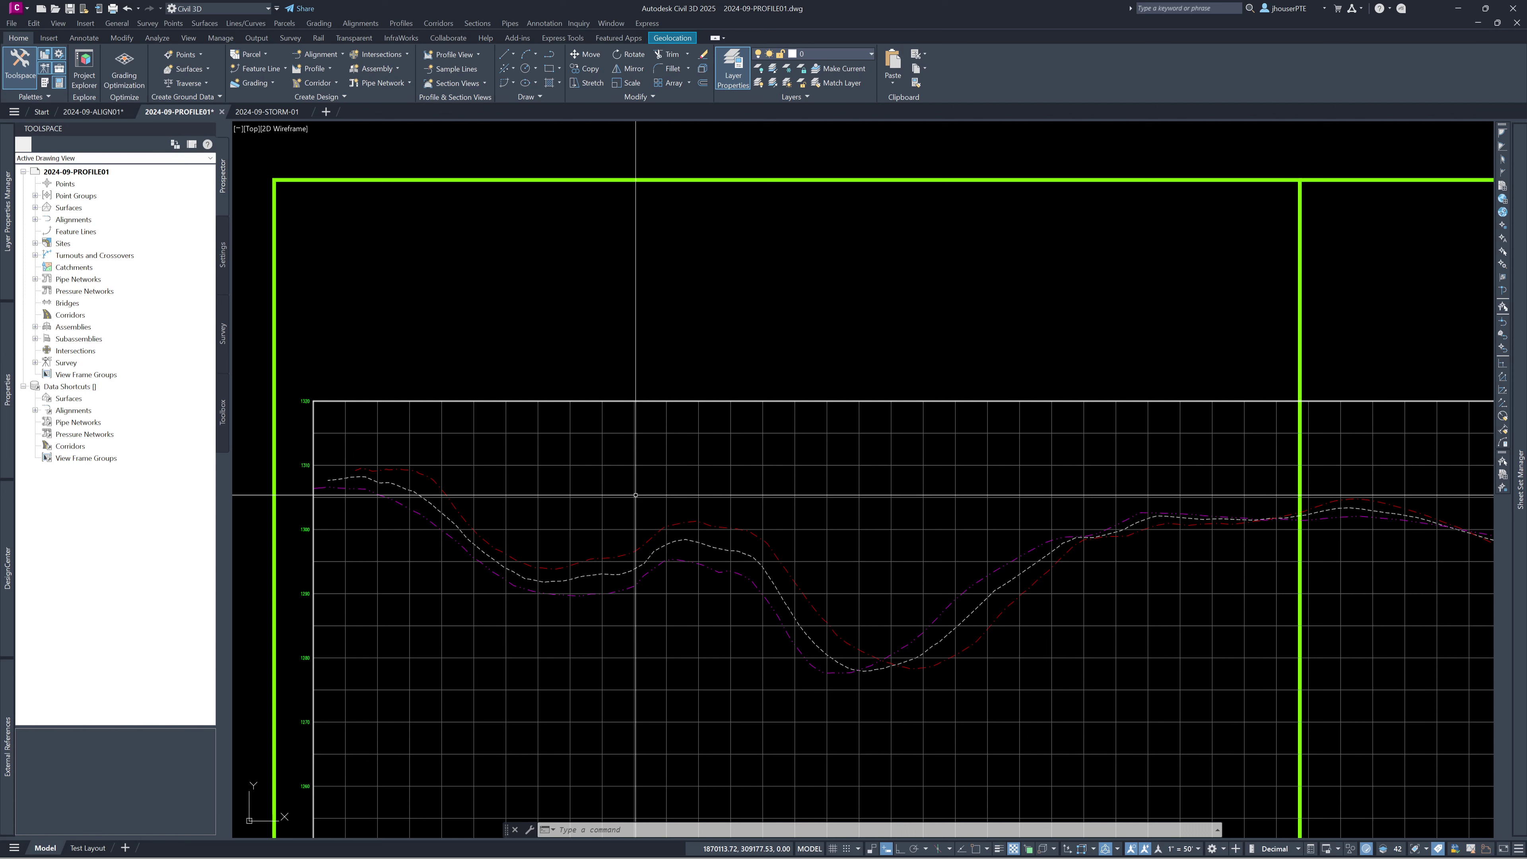
- Create a layout profile named PR-CL-01 in the profile view with Profile Creation Tools
left_click(329, 69)
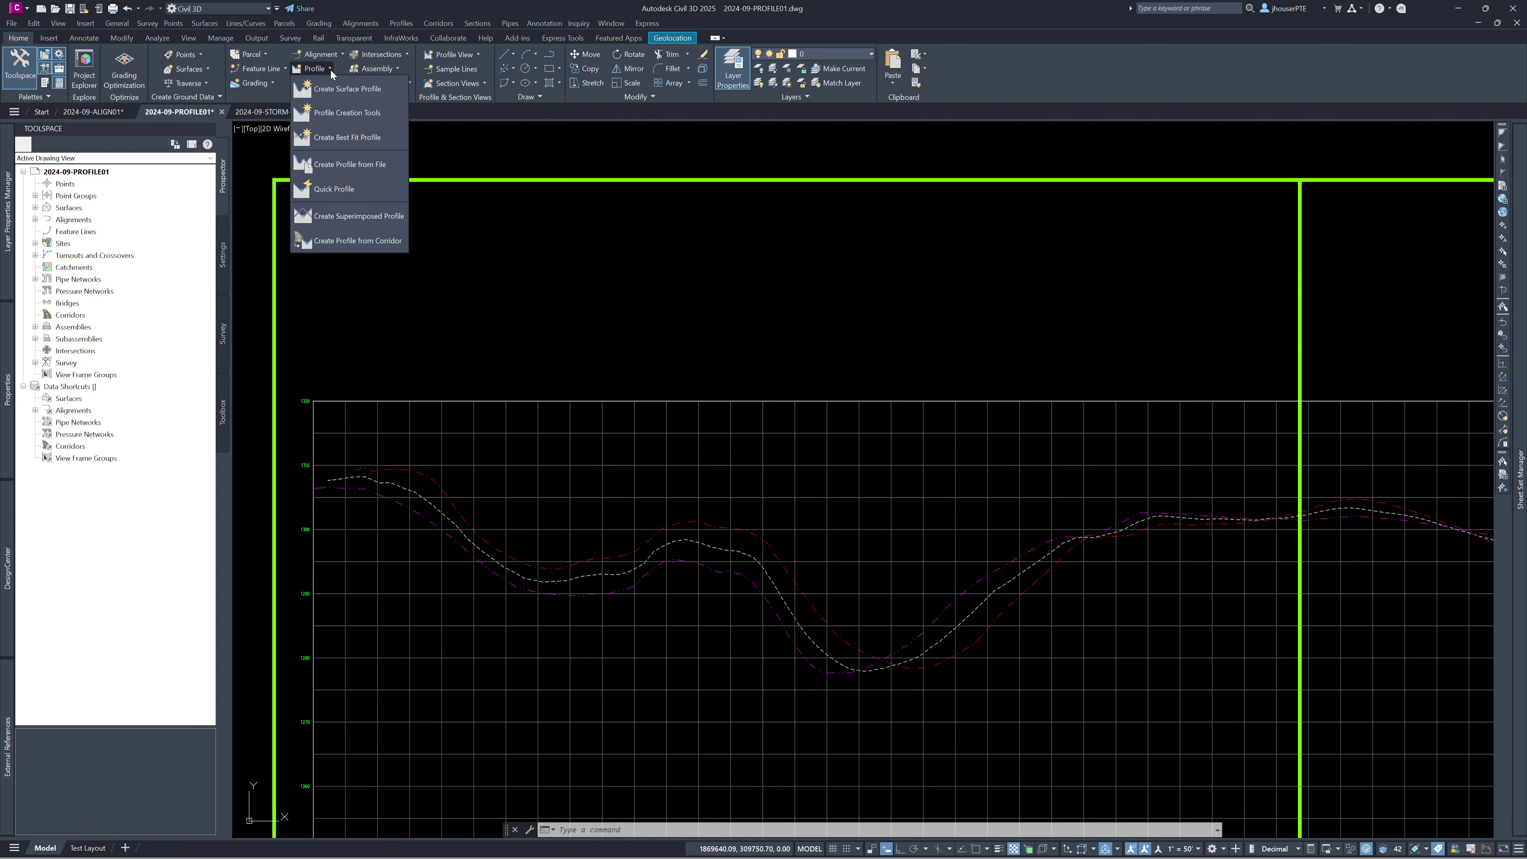
left_click(347, 113)
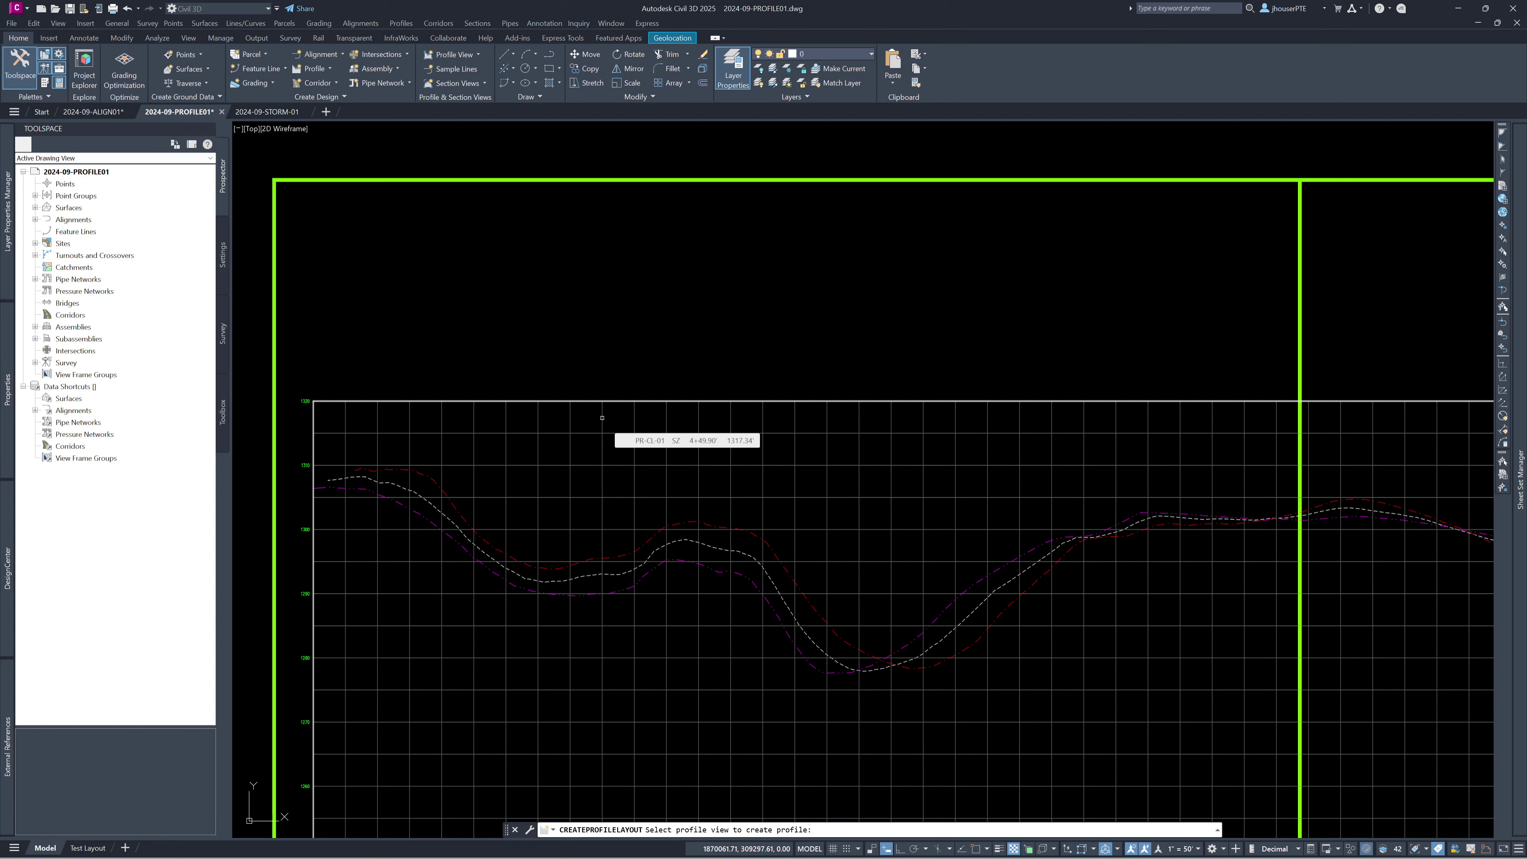
left_click(602, 418)
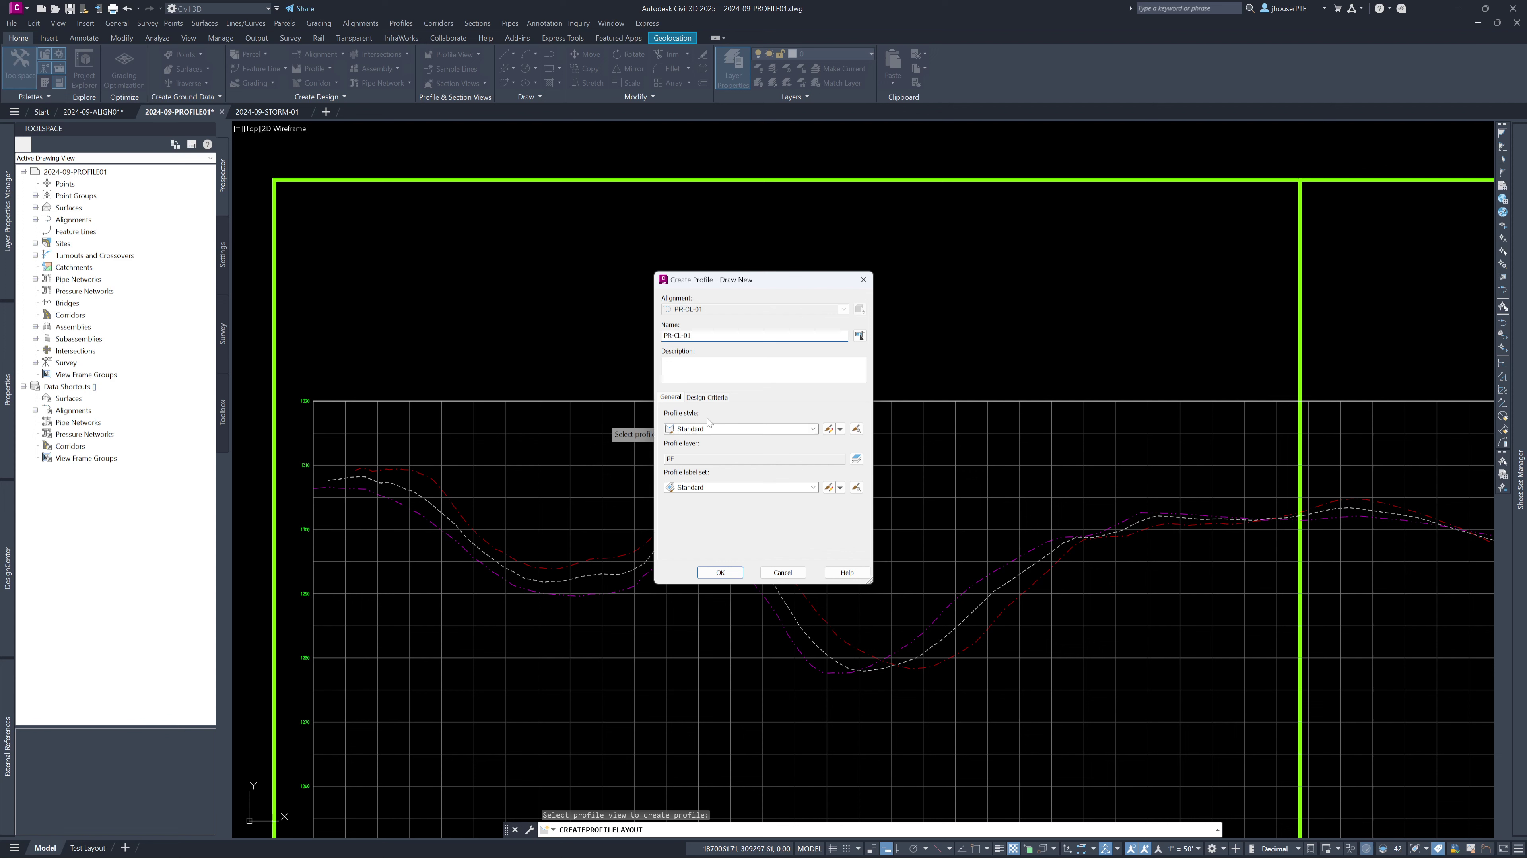
left_click(720, 572)
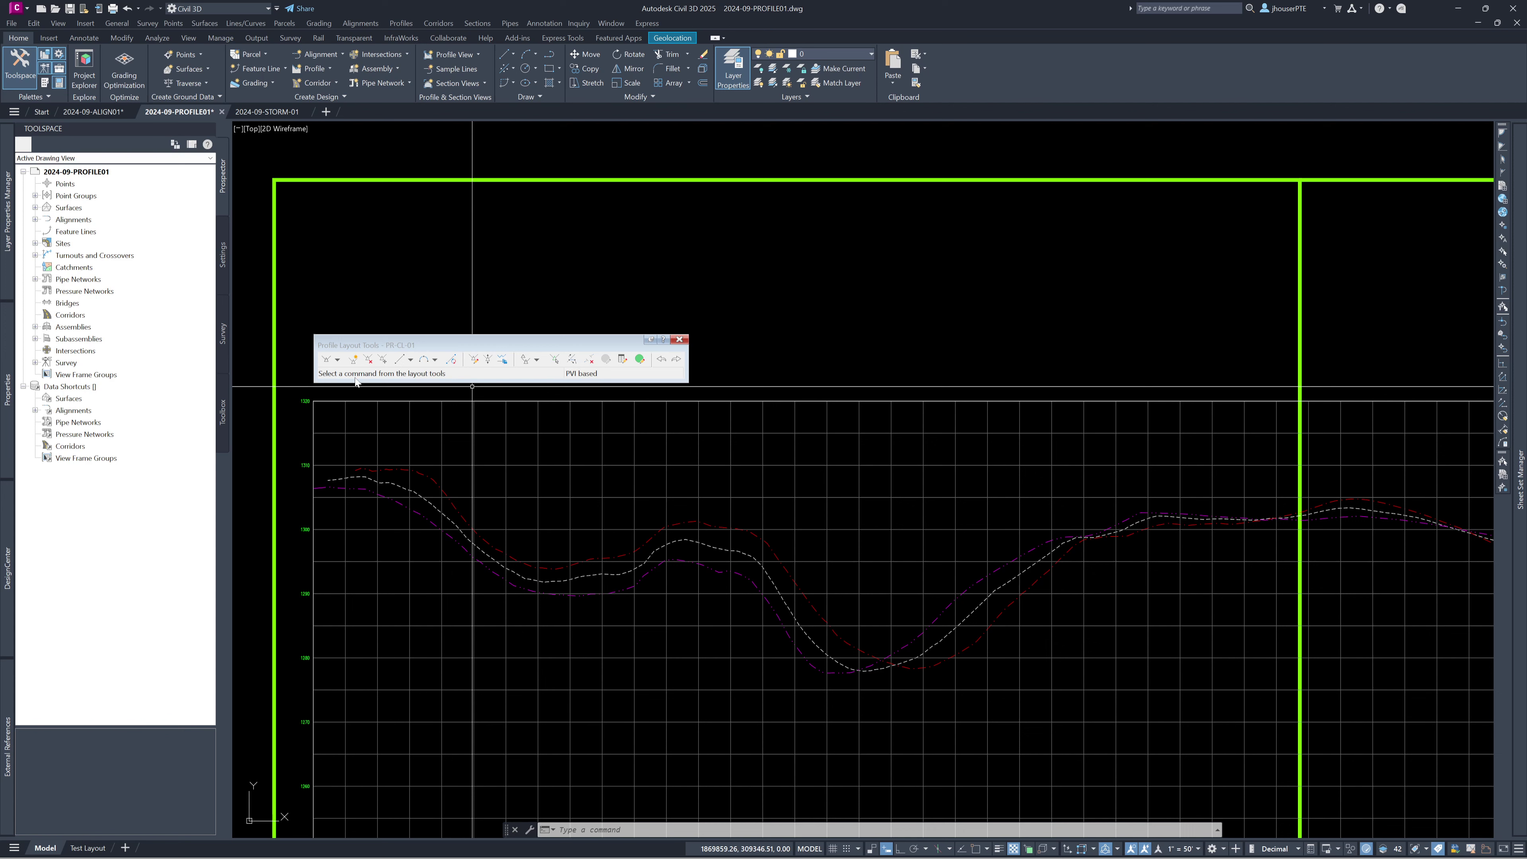
- Draw tangents without curves for PR-CL-01 from the start of the centerline existing-ground profile through the first crests and sags
left_click_drag(354, 345, 353, 280)
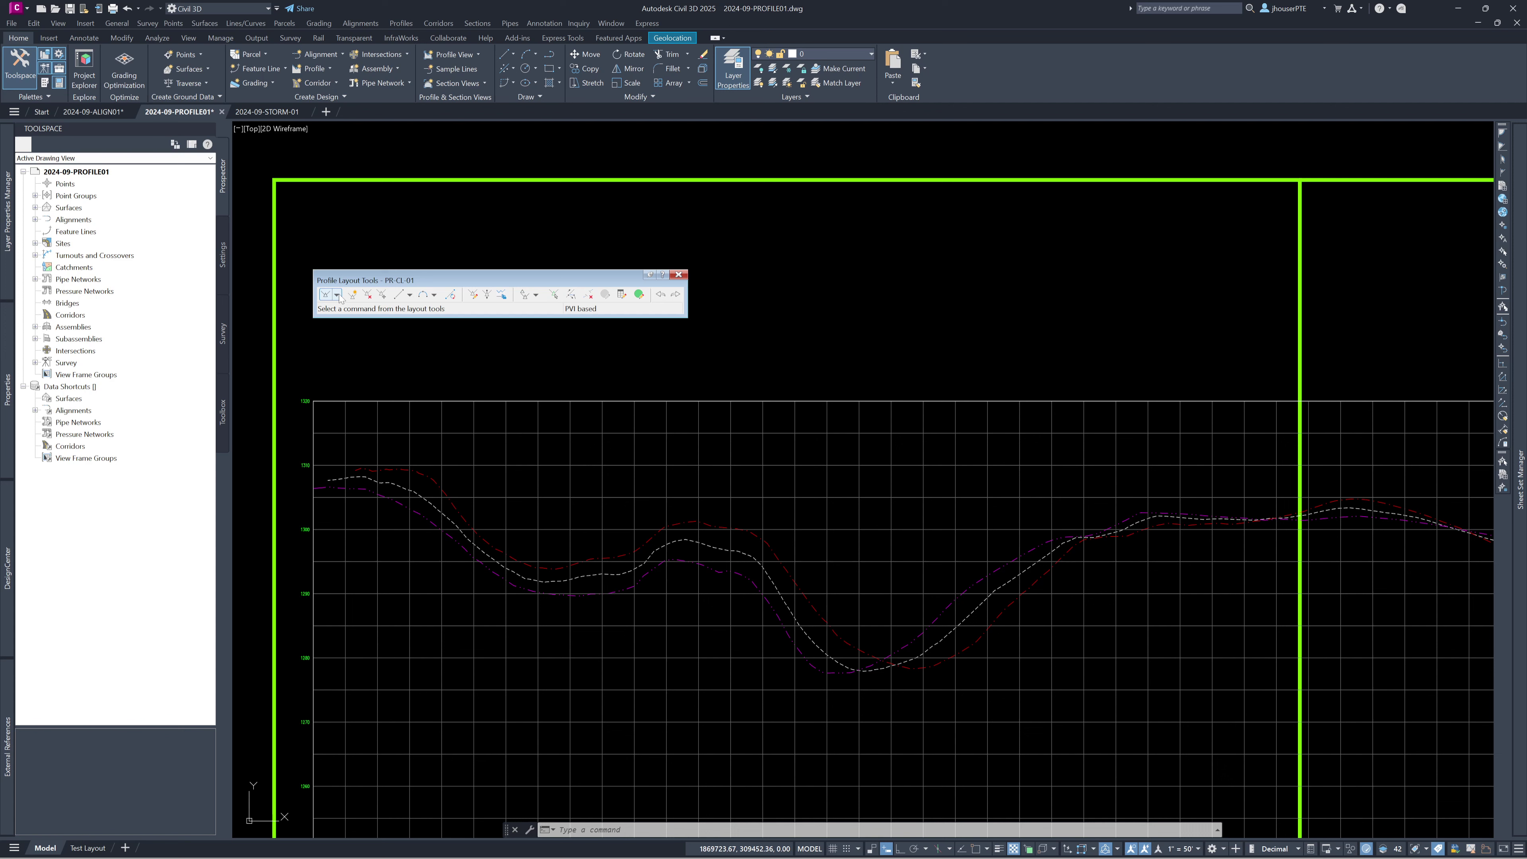
left_click(337, 294)
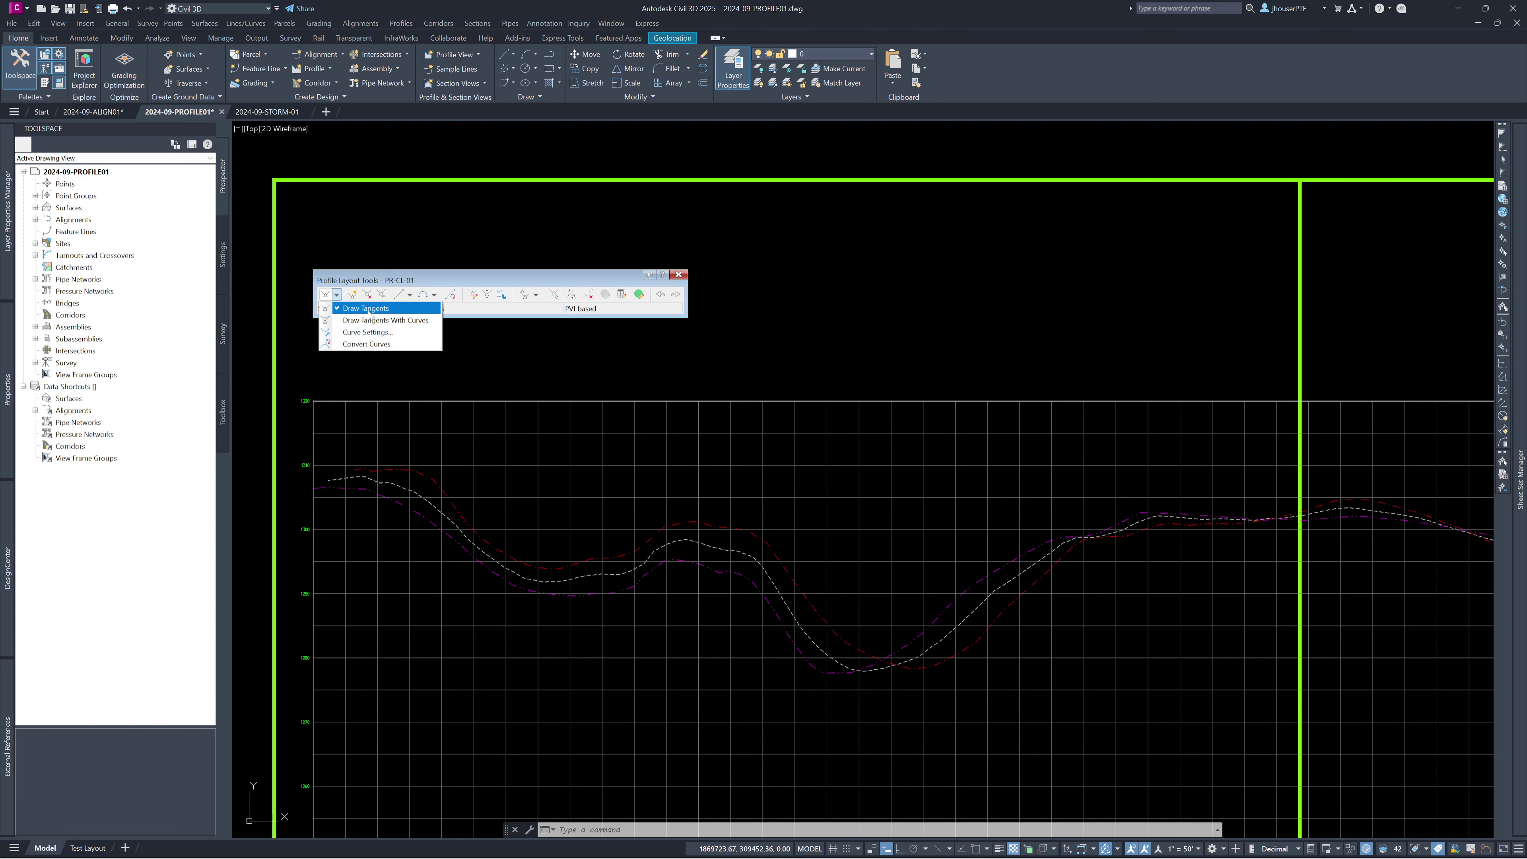
left_click(368, 309)
scroll(289, 459, "up", 3)
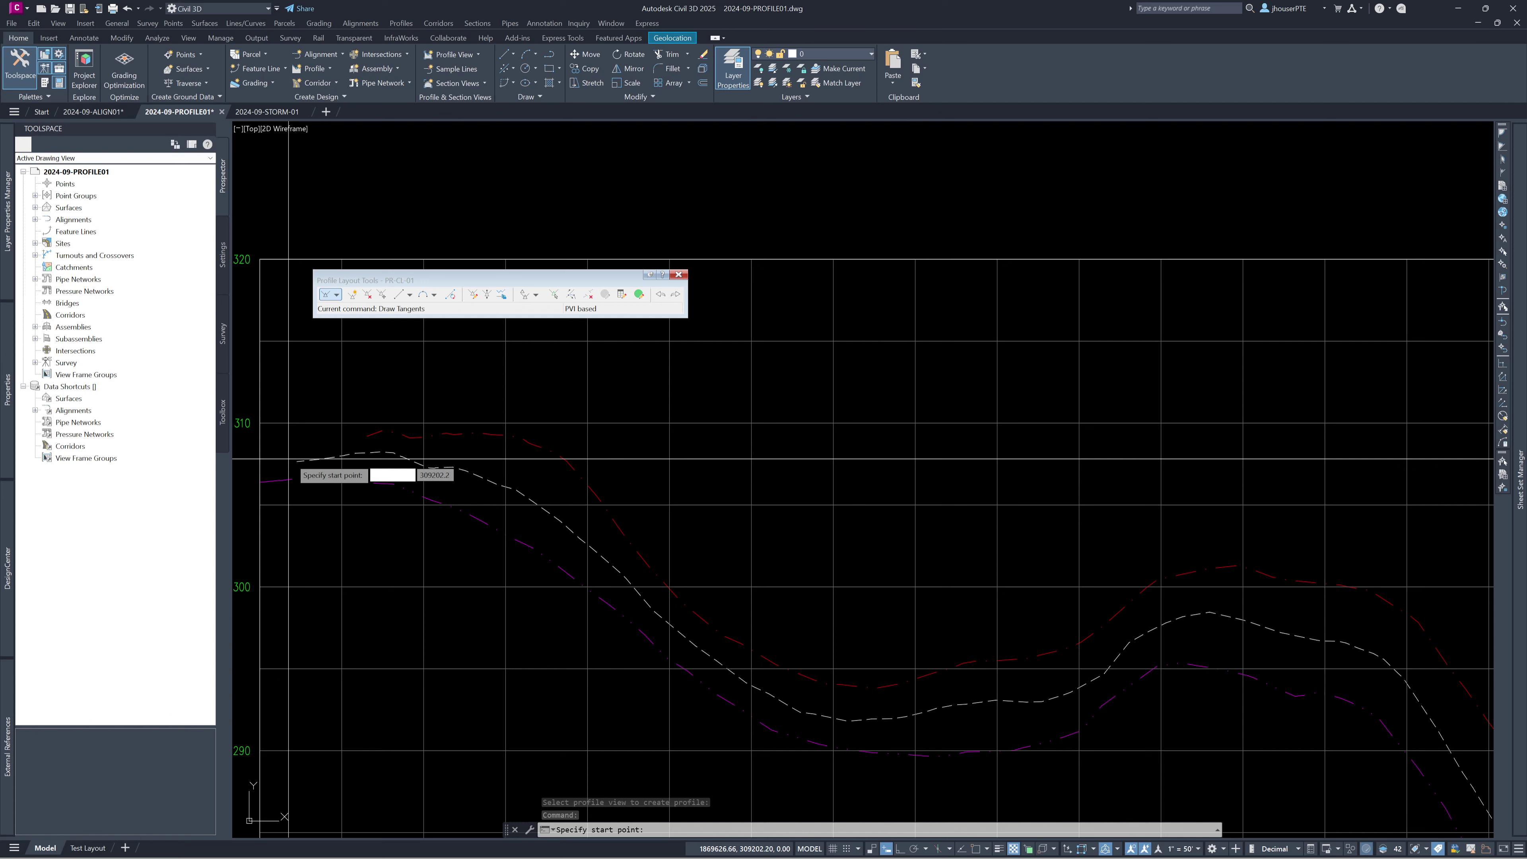
left_click(291, 460)
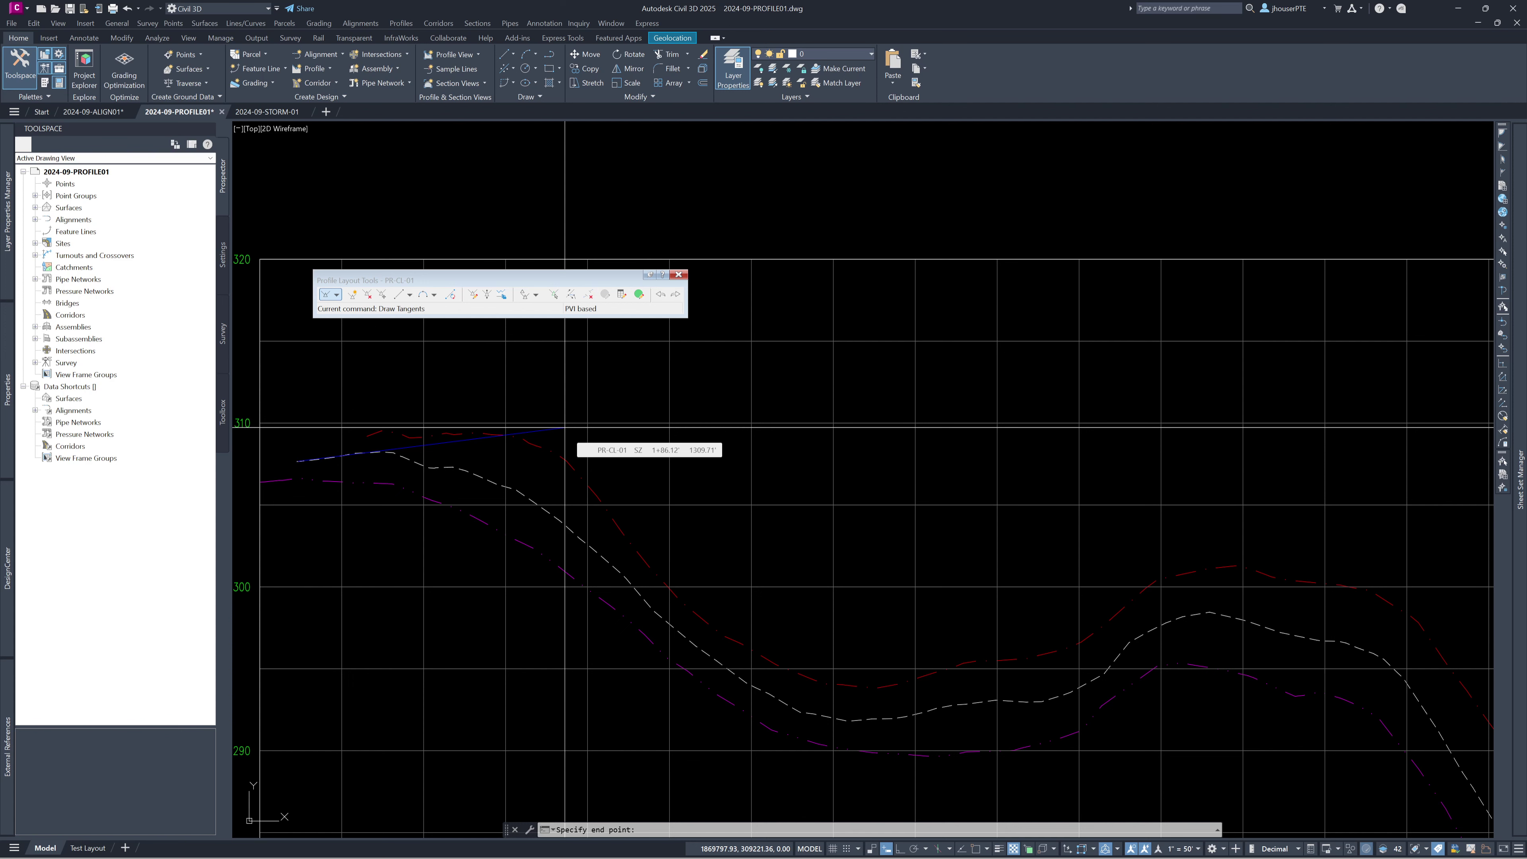
scroll(480, 588, "down", 5)
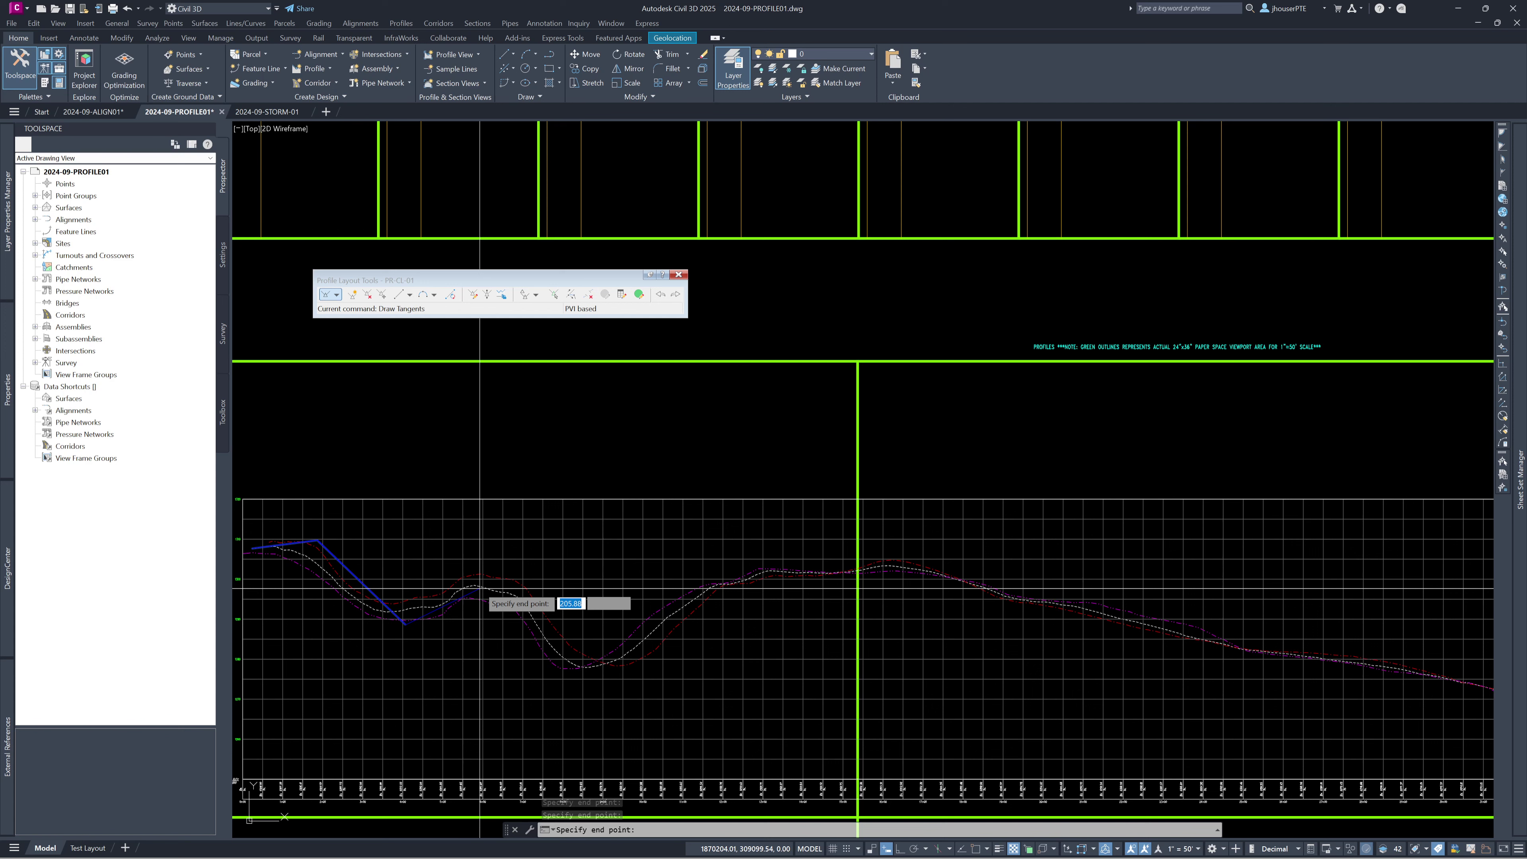
left_click(496, 572)
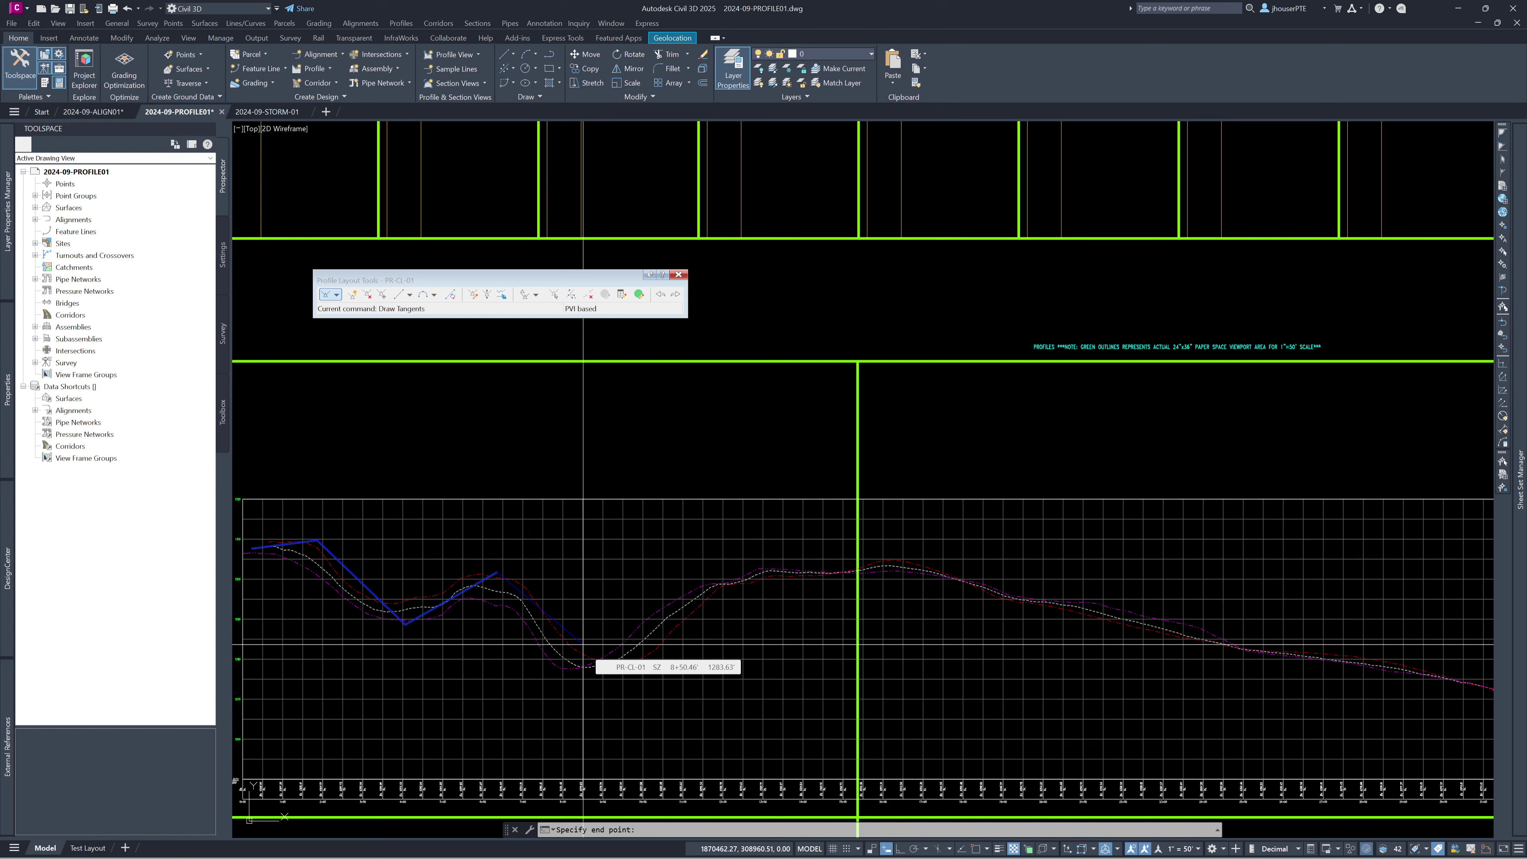
left_click(583, 644)
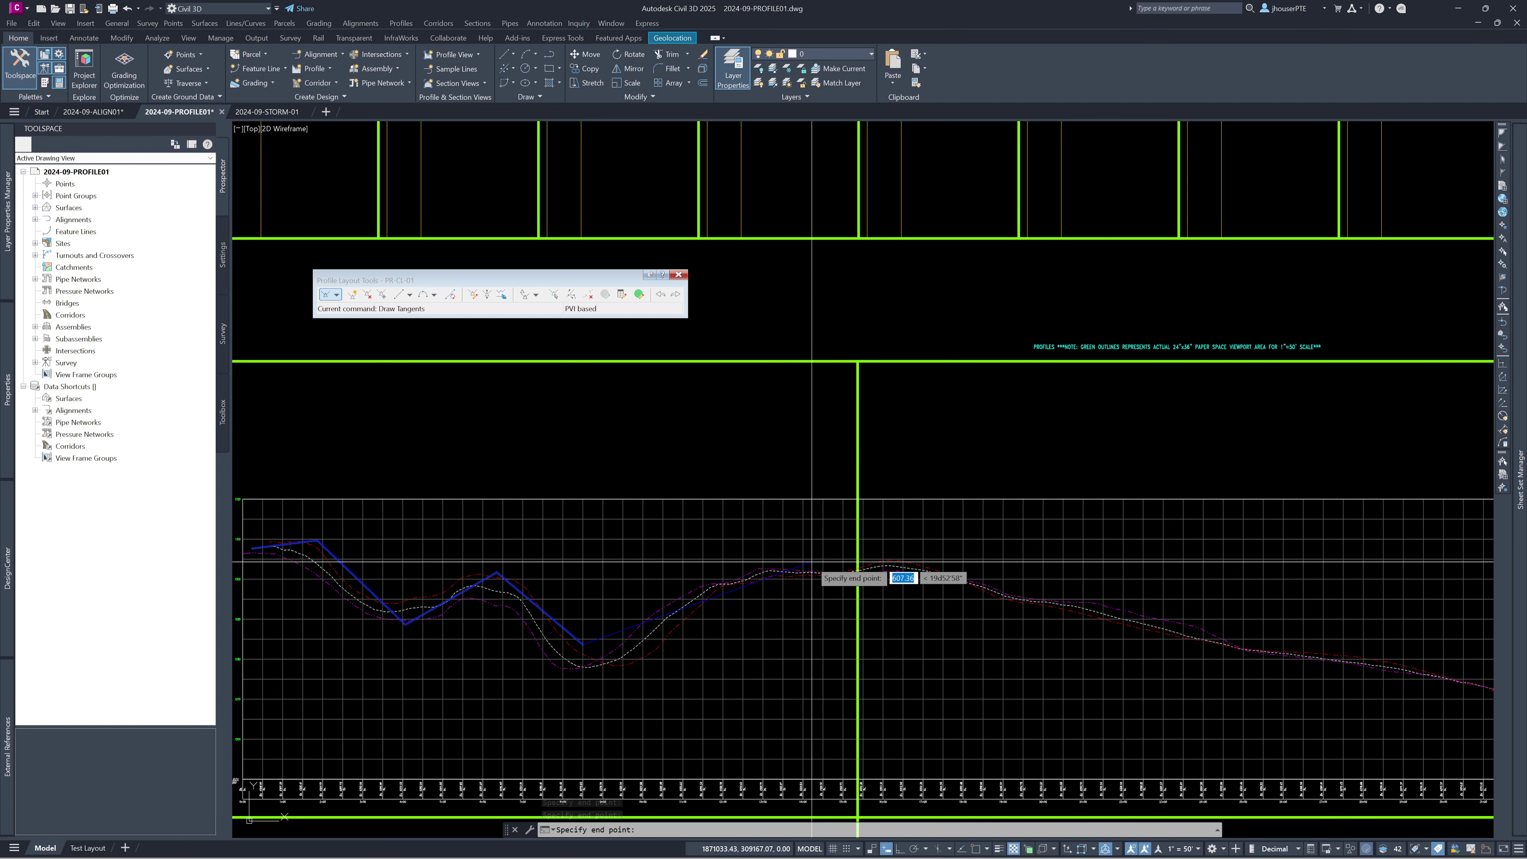
left_click(829, 548)
- Continue the tangents down the long grade and over the remaining sags and crest to the ground profile's end, with object snap enabled
middle_click_drag(829, 548, 453, 567)
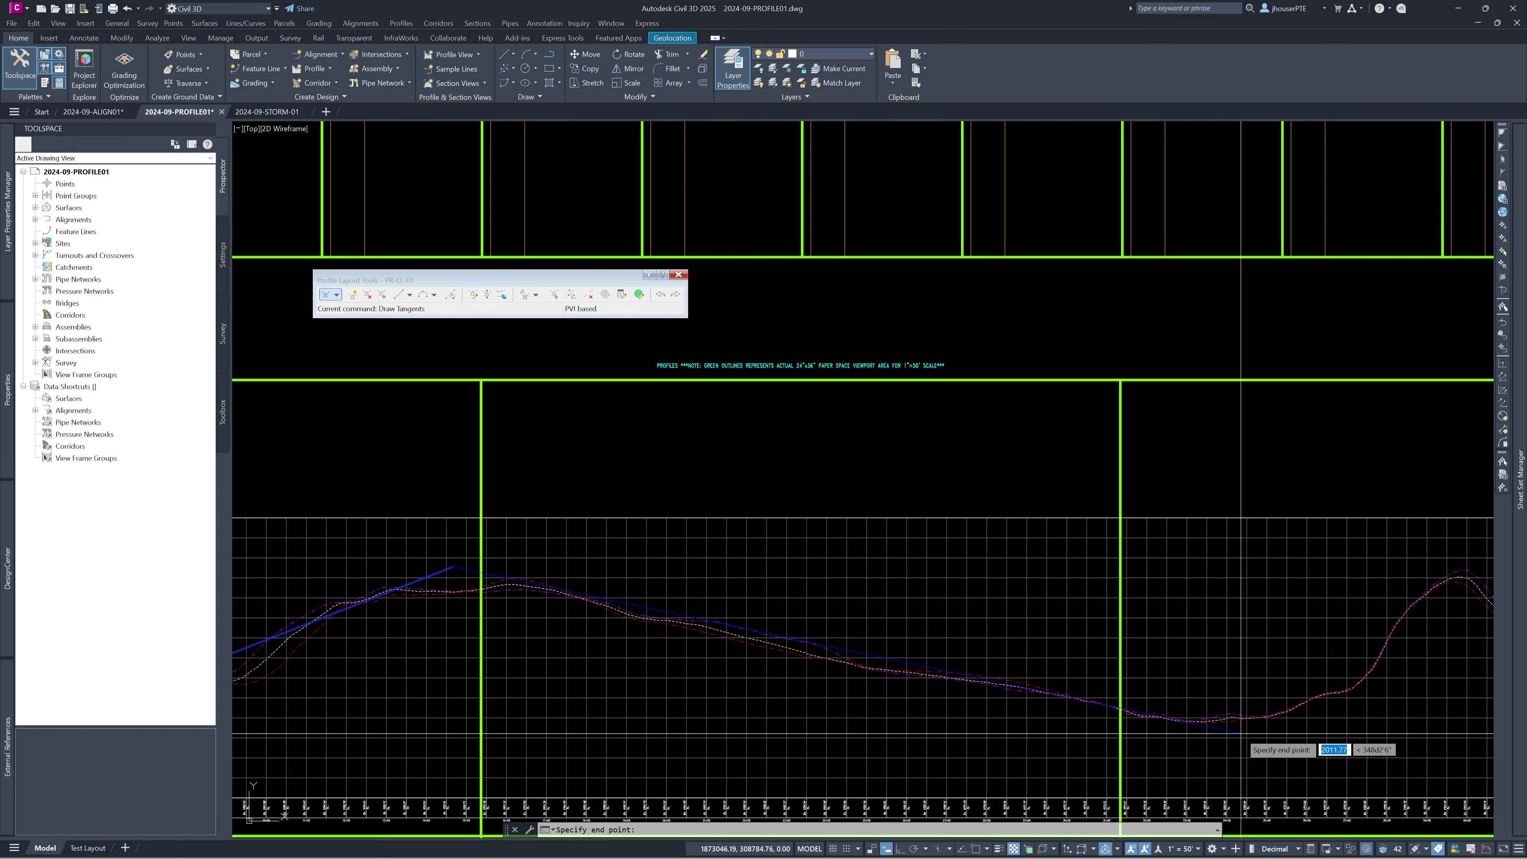
scroll(1241, 733, "up", 5)
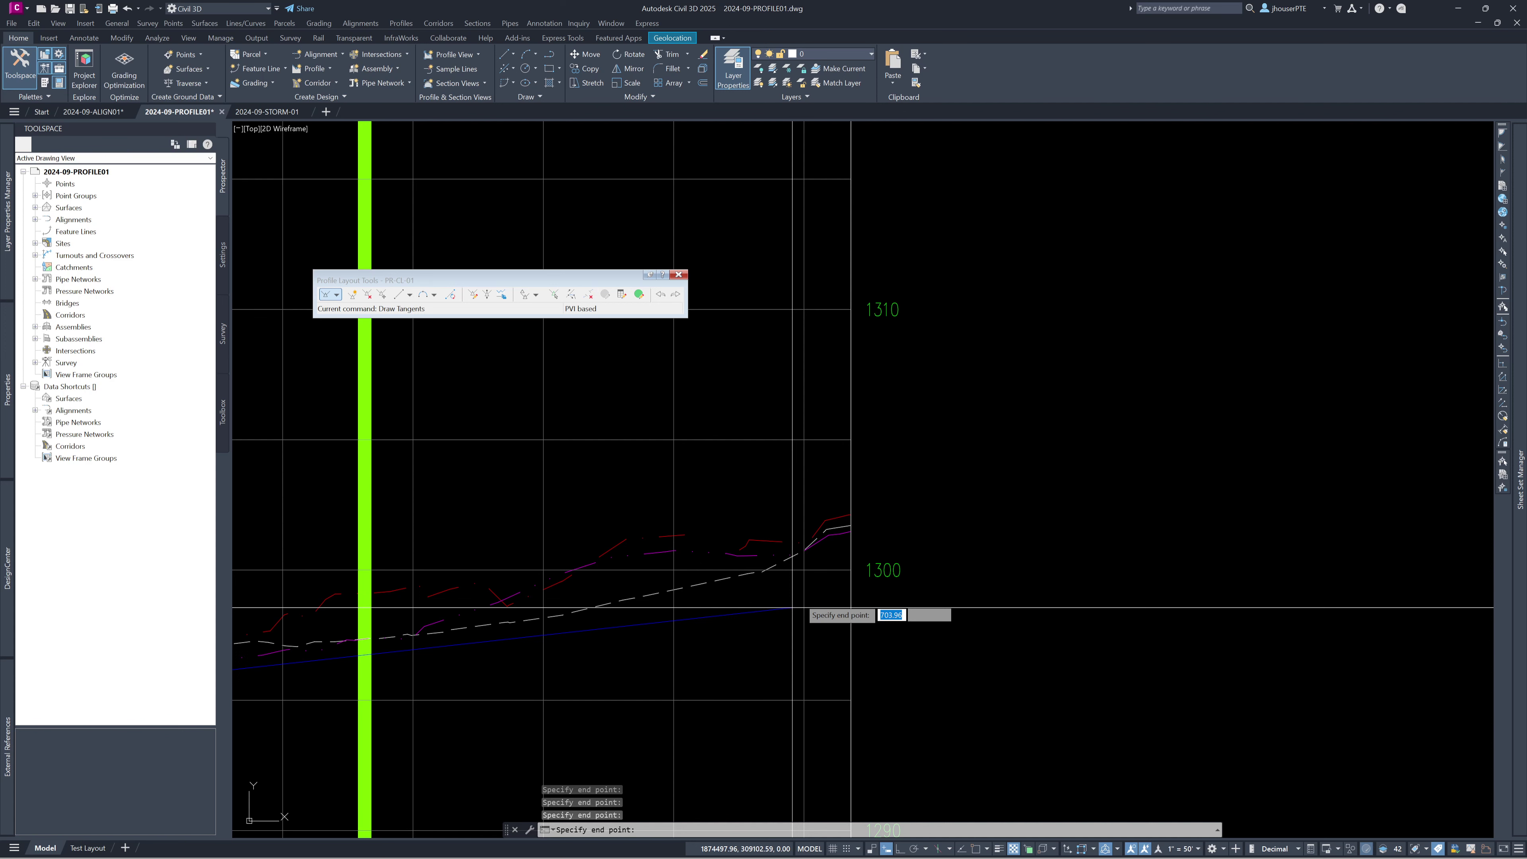
scroll(851, 608, "down", 6)
key("F3")
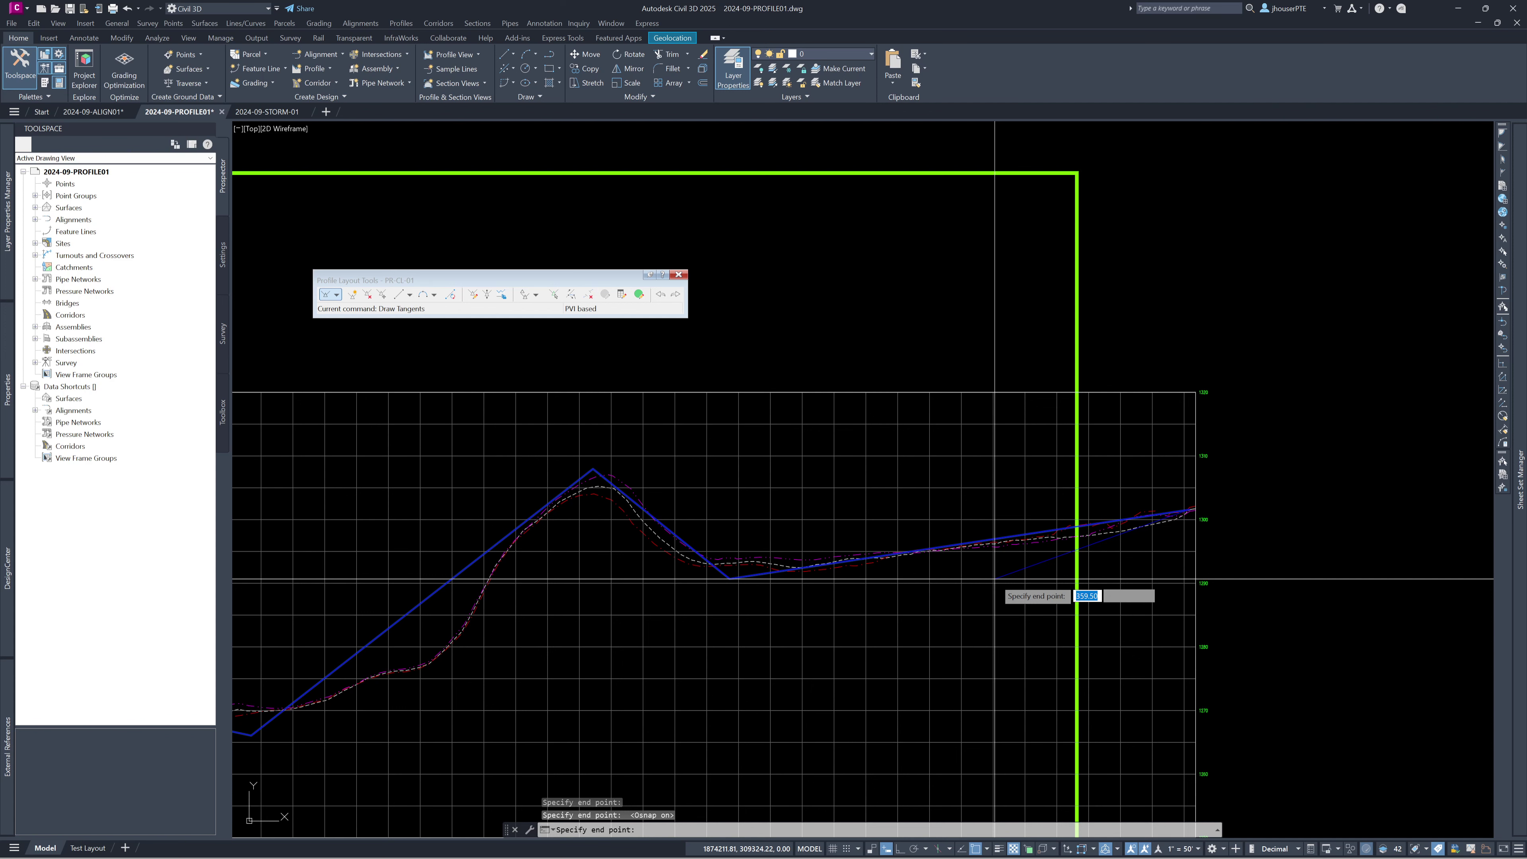
key("Return")
- Stretch the PVI at the high crest near the profile's end down its outgoing grade to about station 39+70, elevation 1304.2
scroll(603, 499, "up", 2)
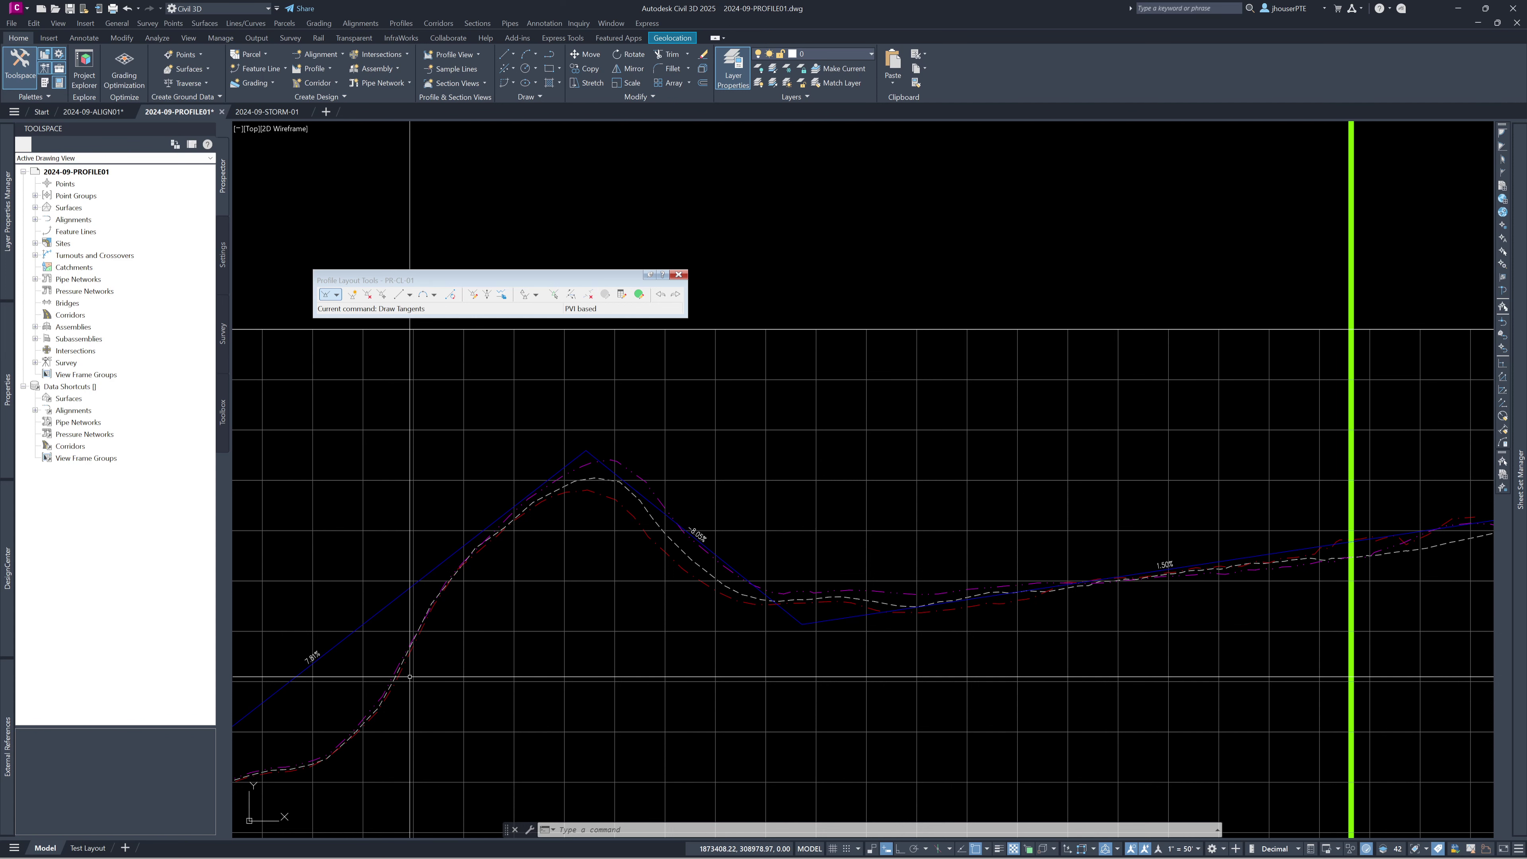
scroll(409, 677, "down", 2)
middle_click_drag(410, 677, 927, 636)
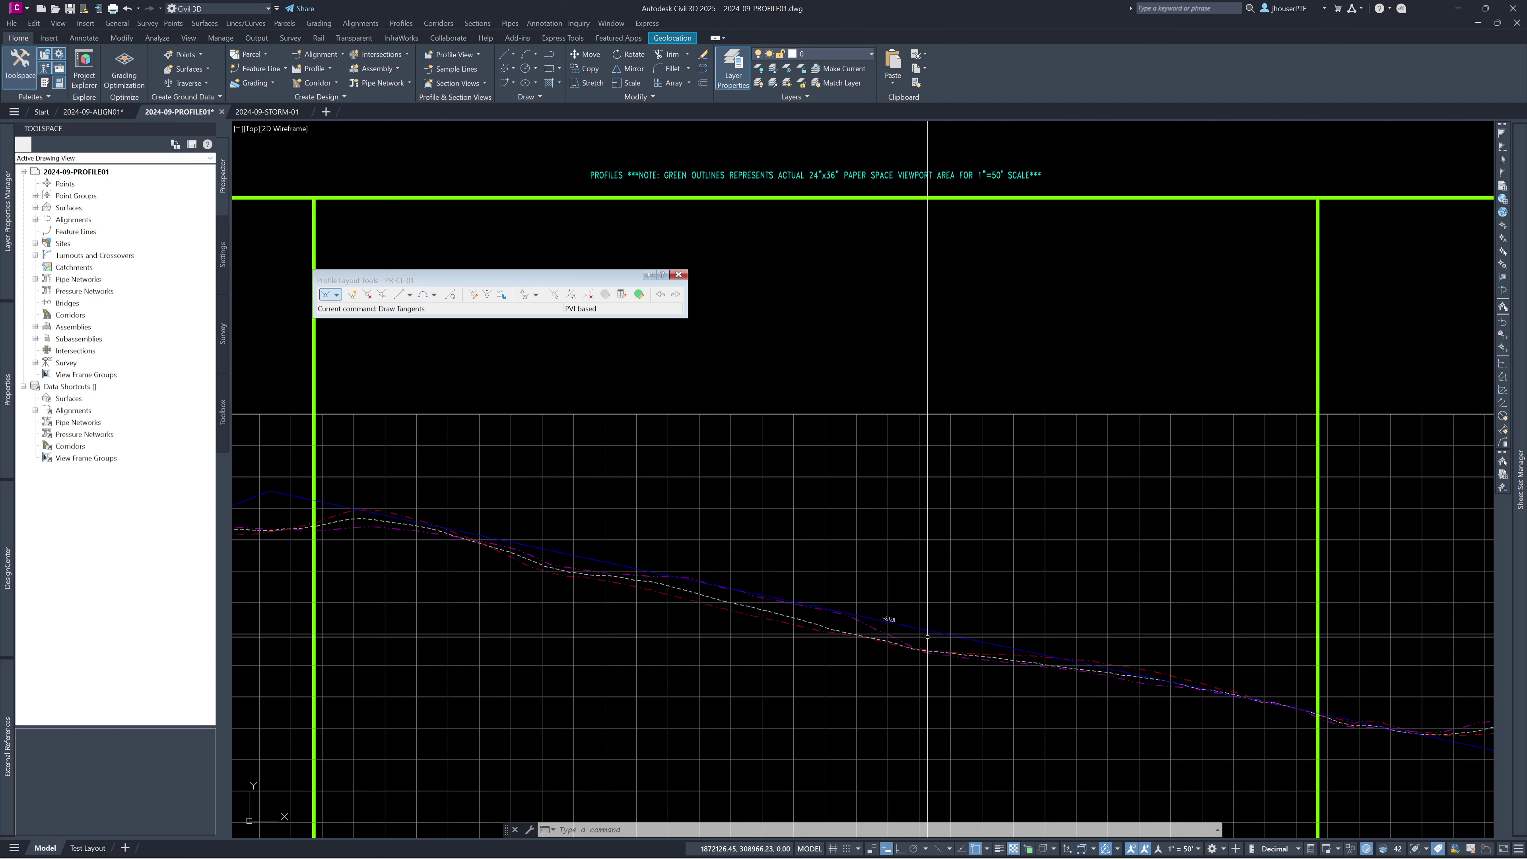
scroll(403, 580, "up", 8)
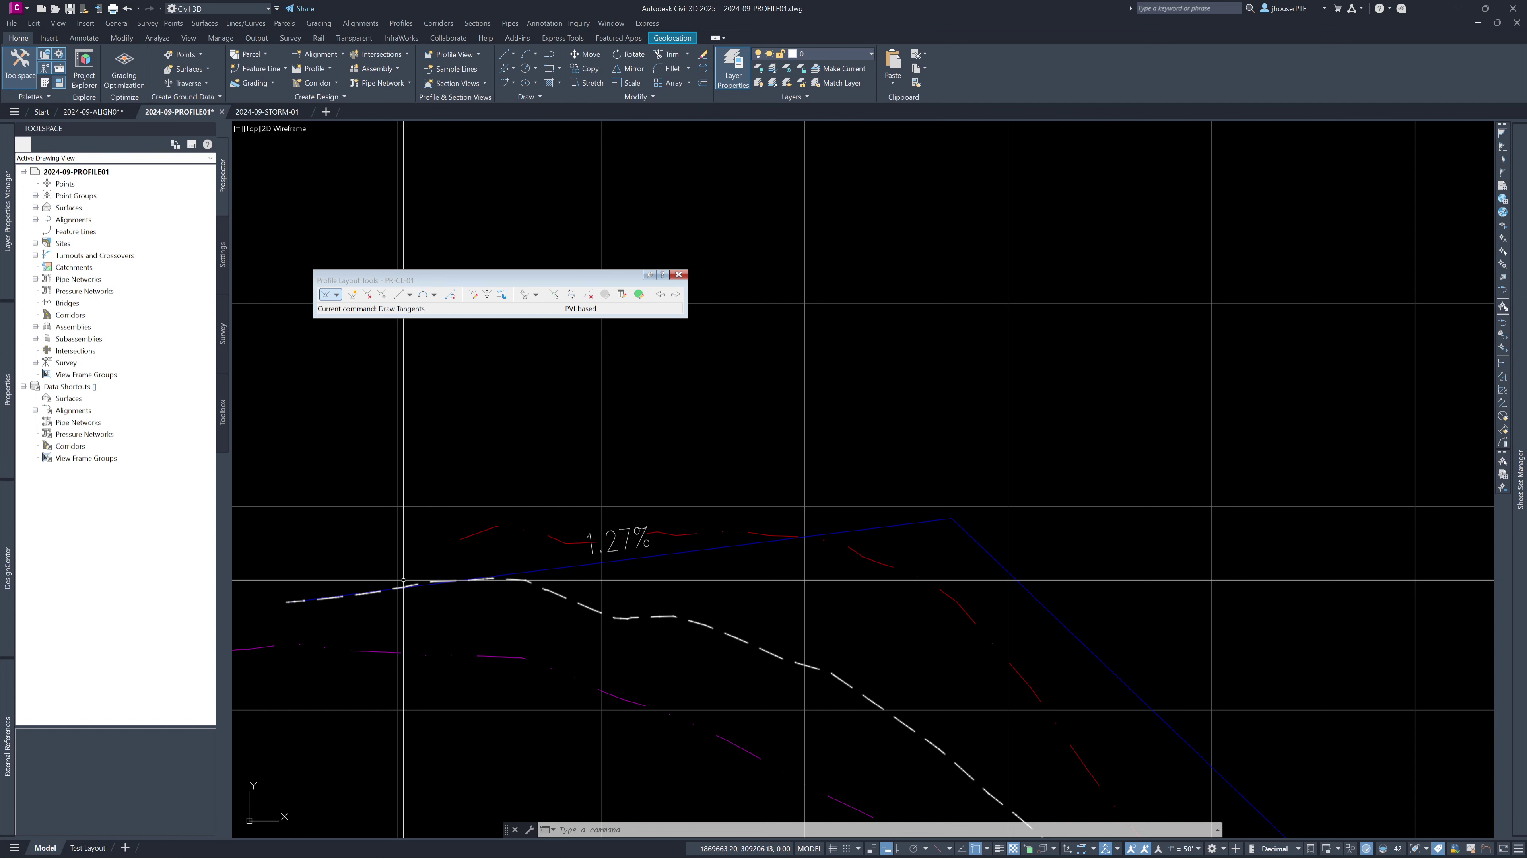
scroll(1169, 666, "down", 8)
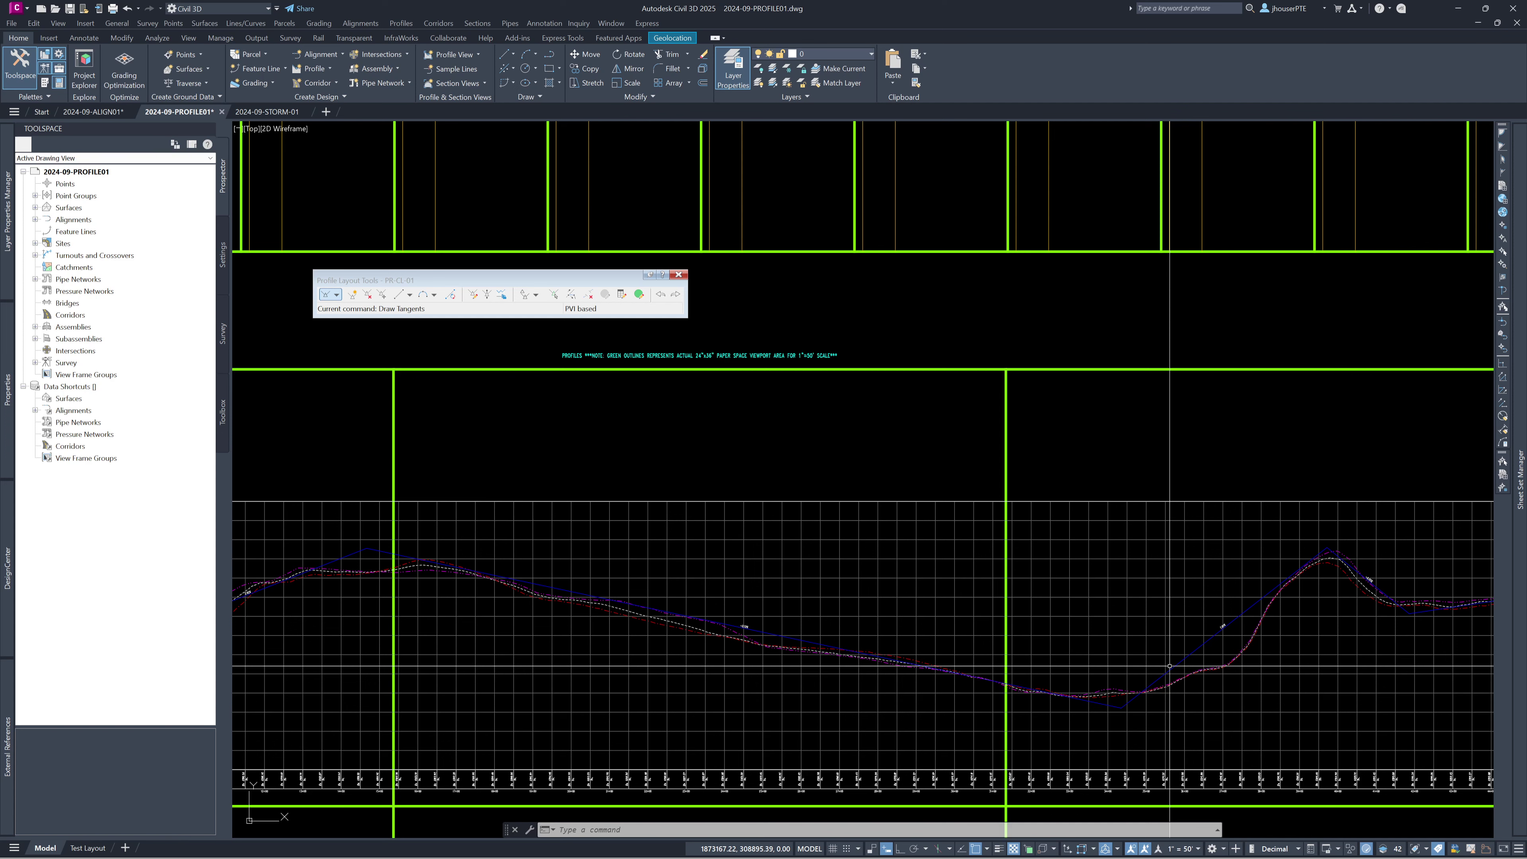
left_click(1169, 665)
scroll(1169, 666, "up", 5)
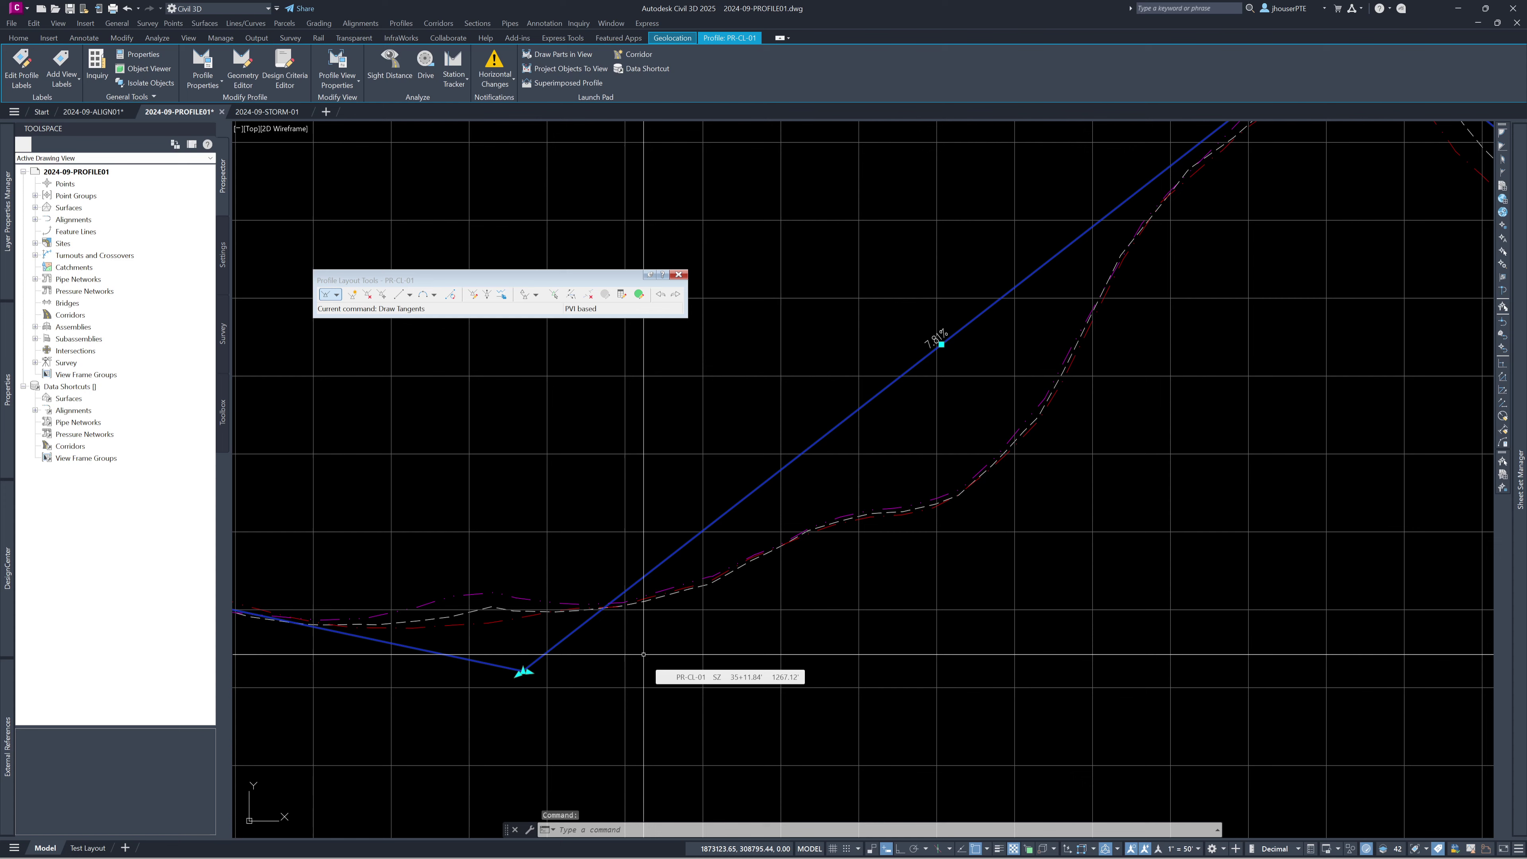
scroll(522, 677, "up", 5)
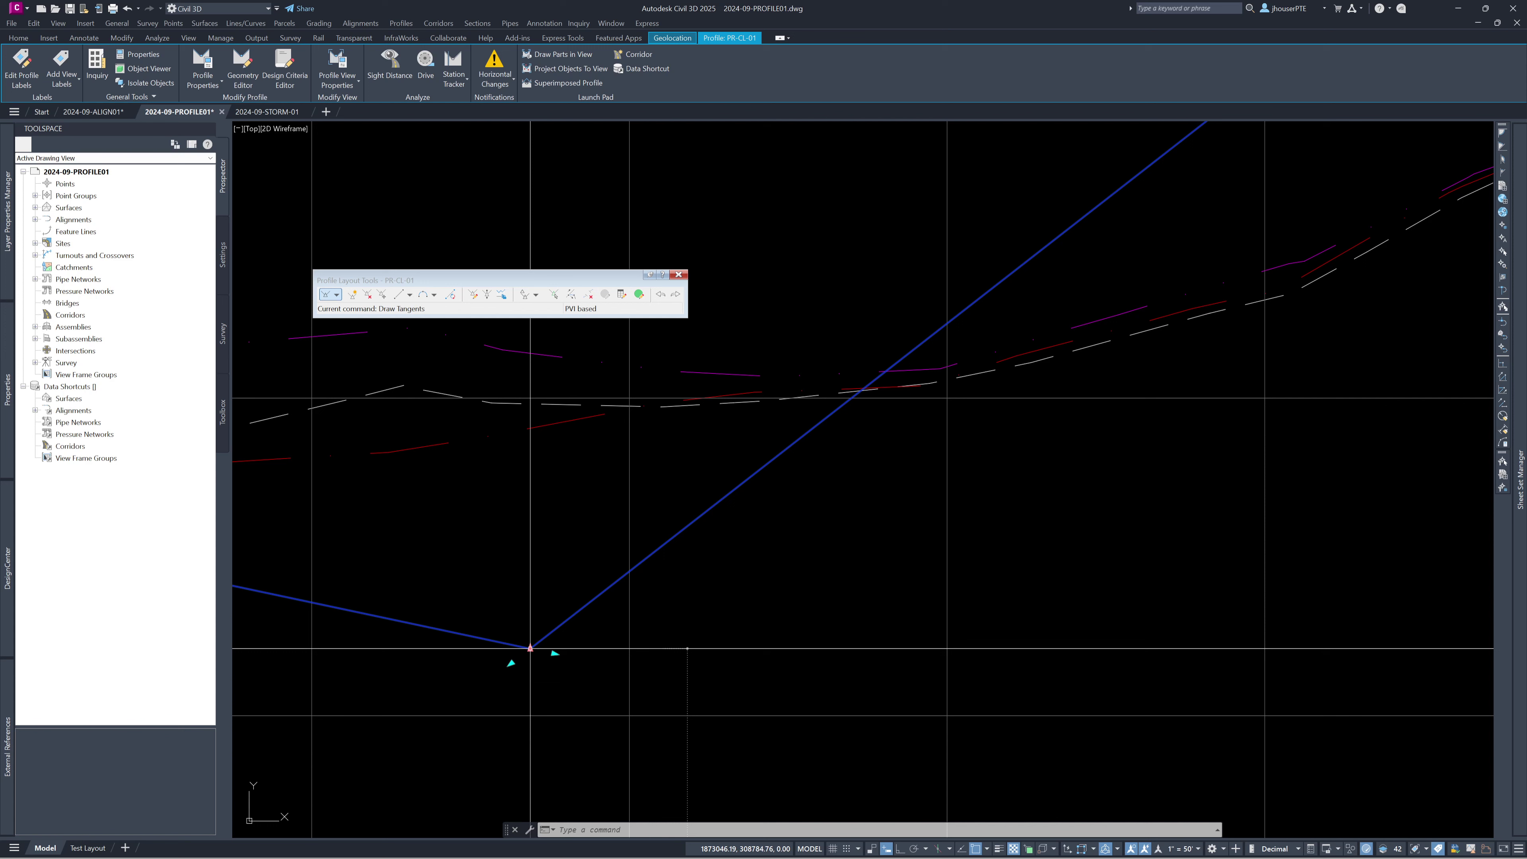
scroll(530, 648, "down", 4)
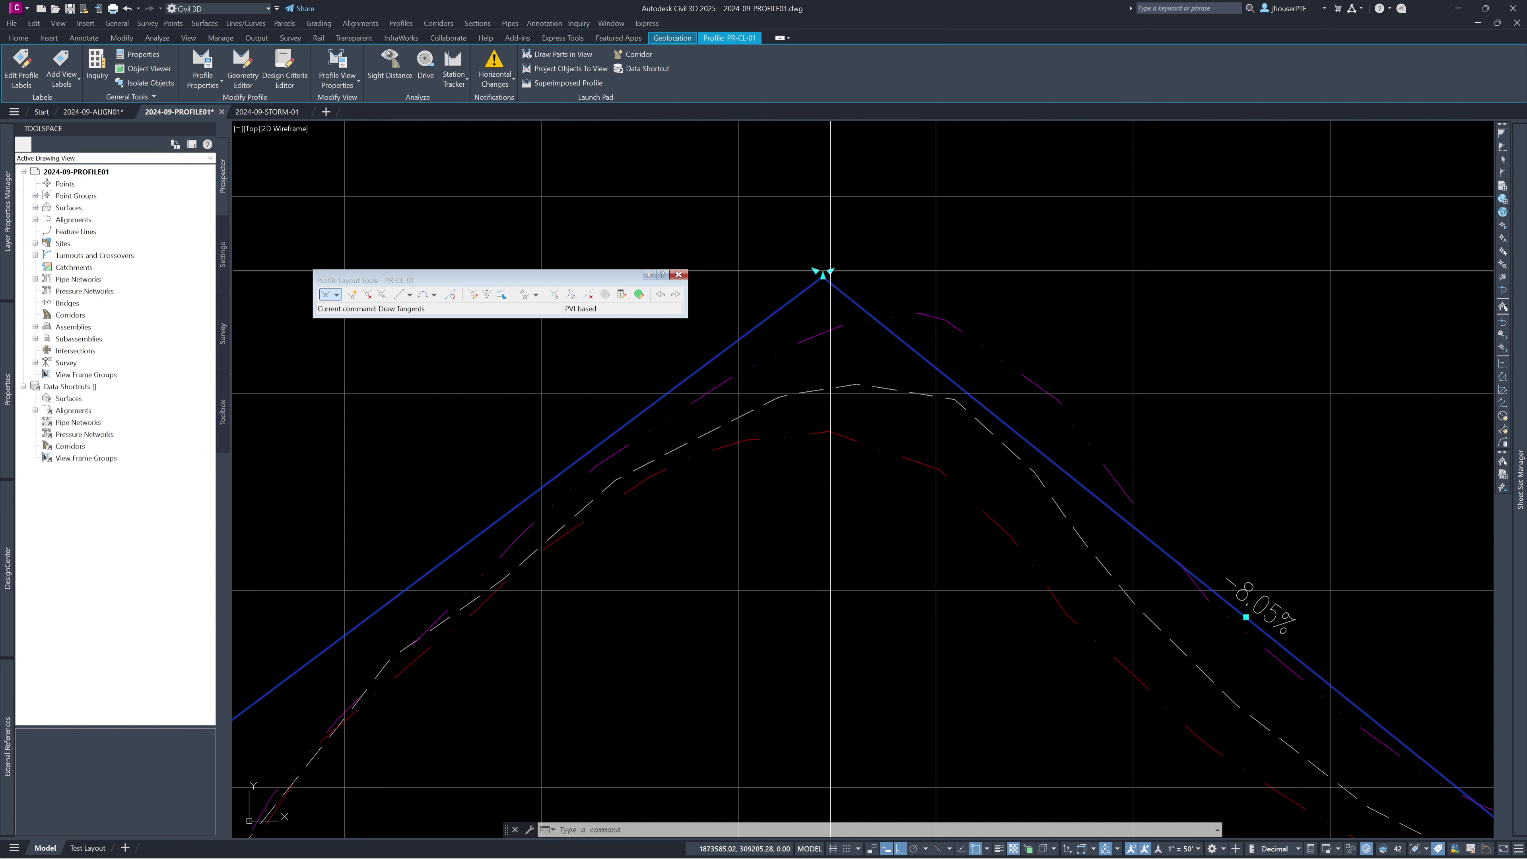
left_click(823, 273)
scroll(961, 595, "down", 5)
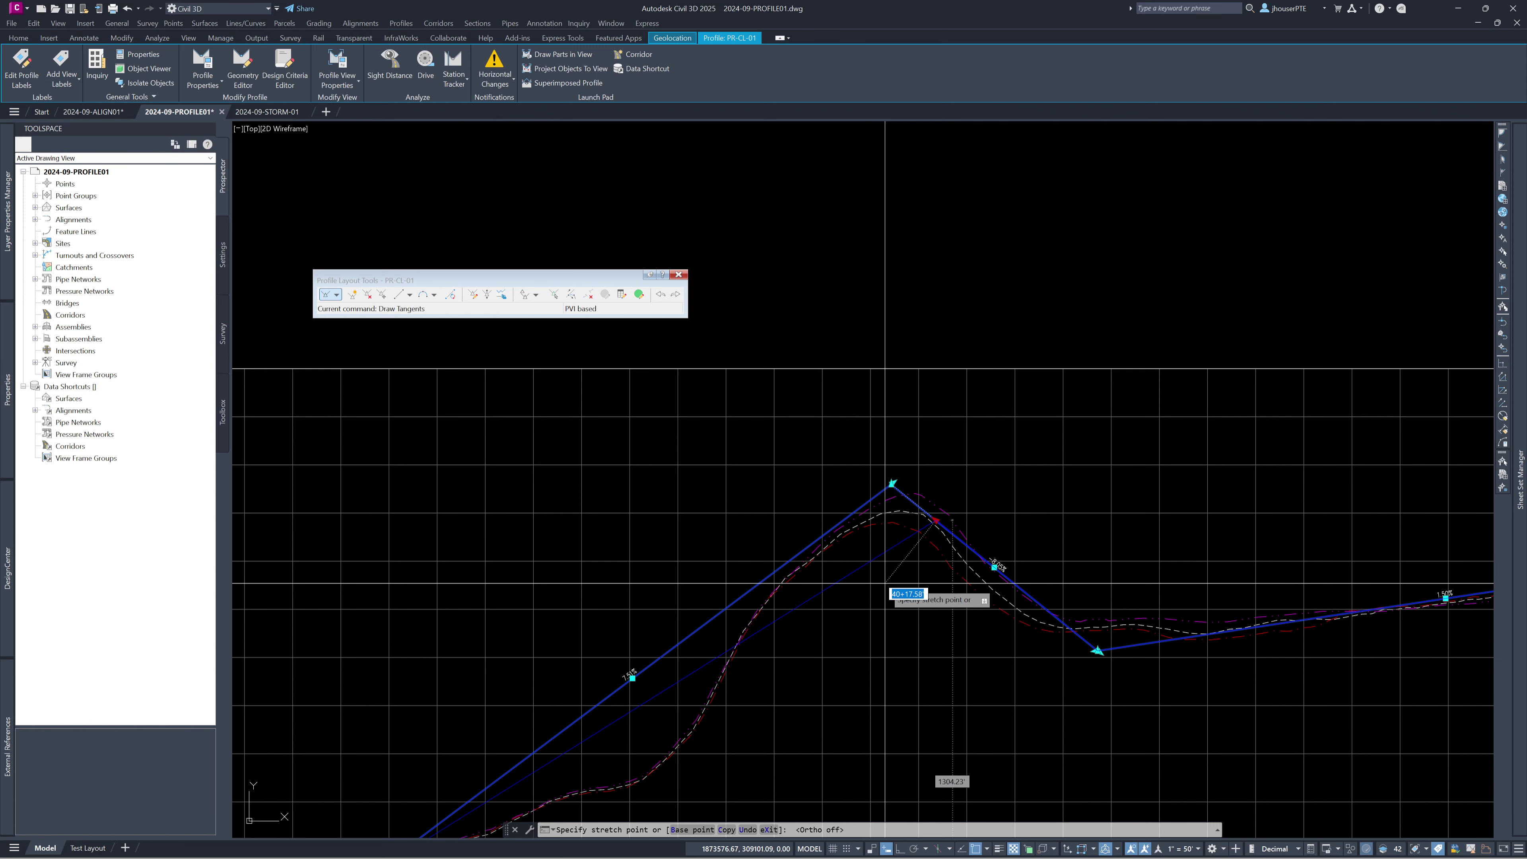
left_click(885, 582)
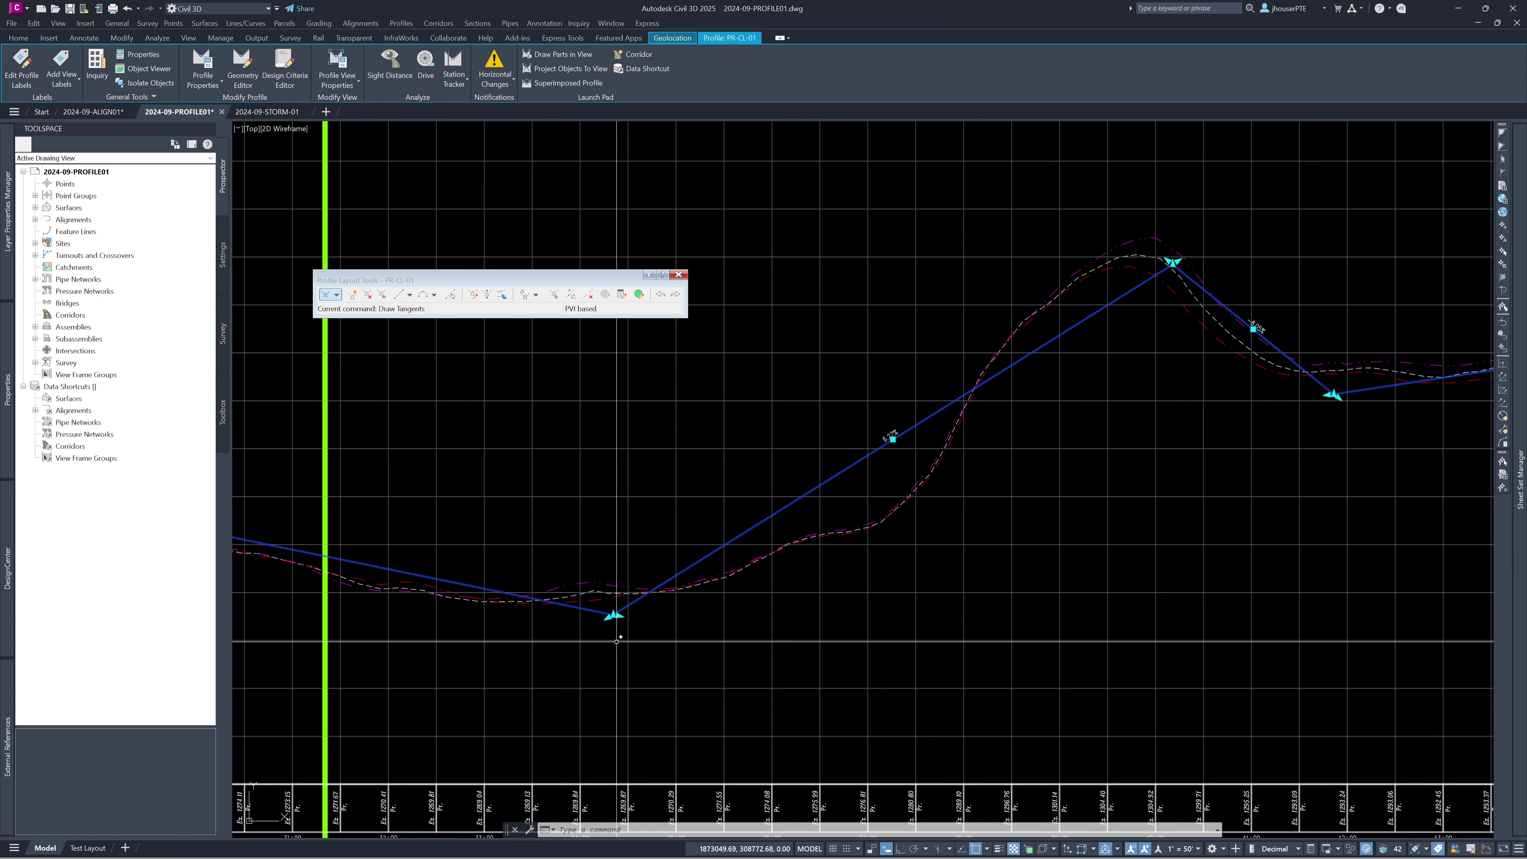
- Open the Profile Grid View, set the grade out of PVI 2 to -9.5%, and shrink the grid to expose the profile
scroll(617, 641, "up", 2)
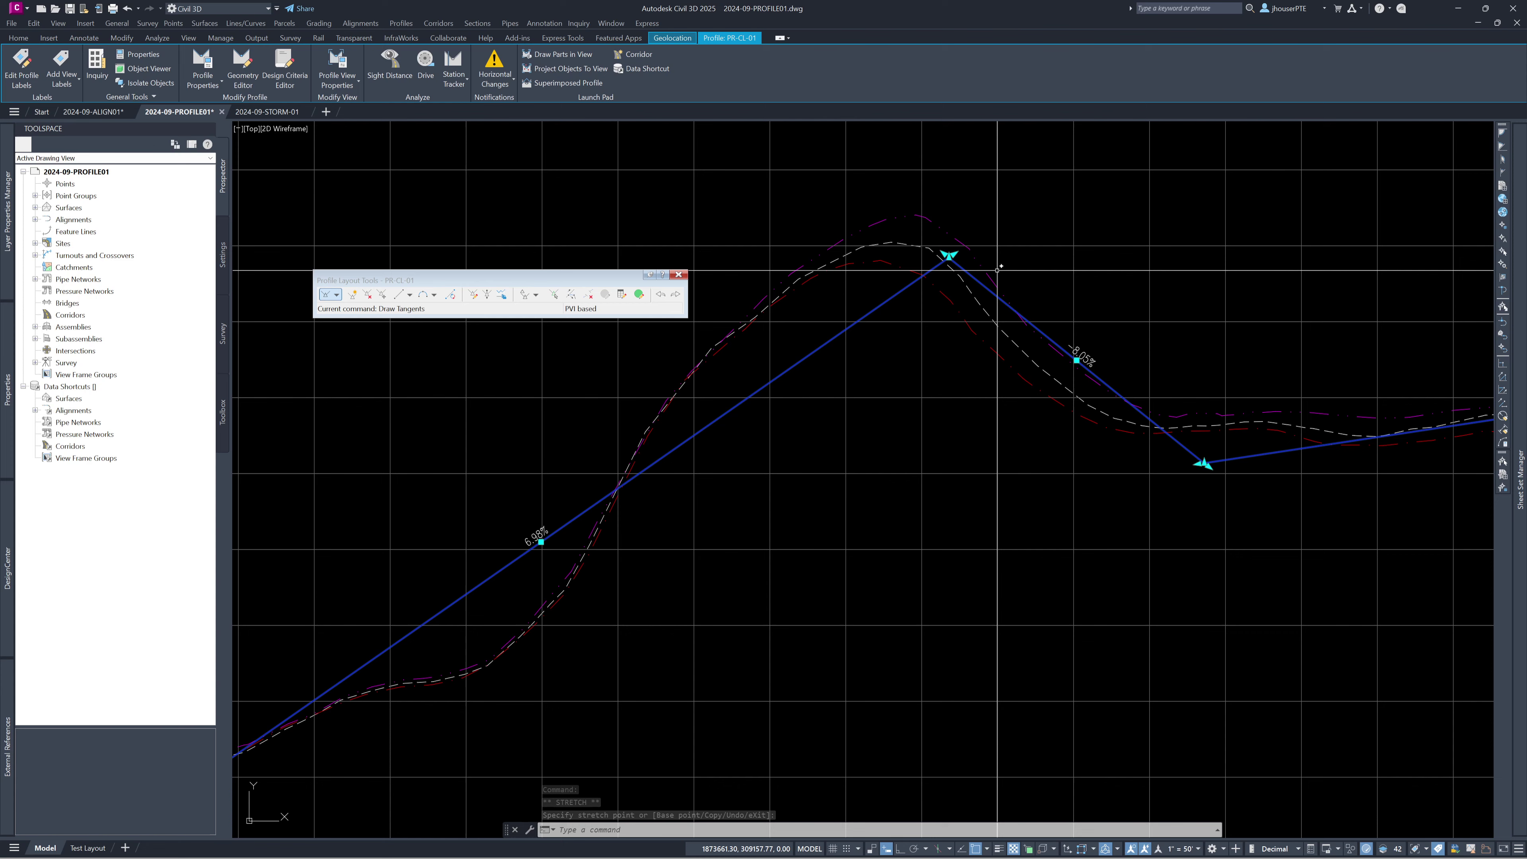
scroll(783, 613, "down", 3)
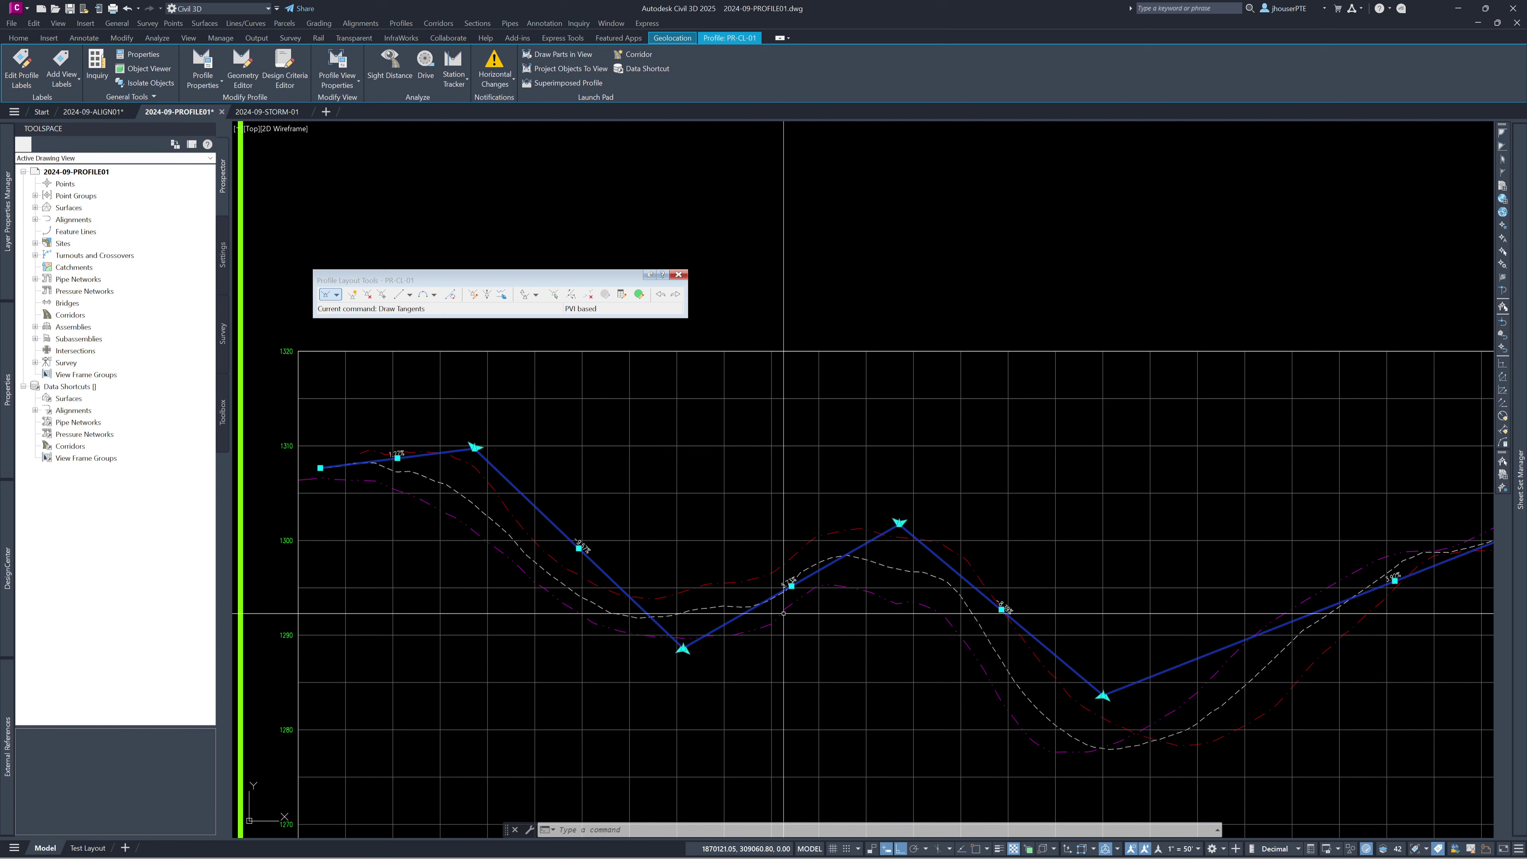
scroll(568, 690, "up", 2)
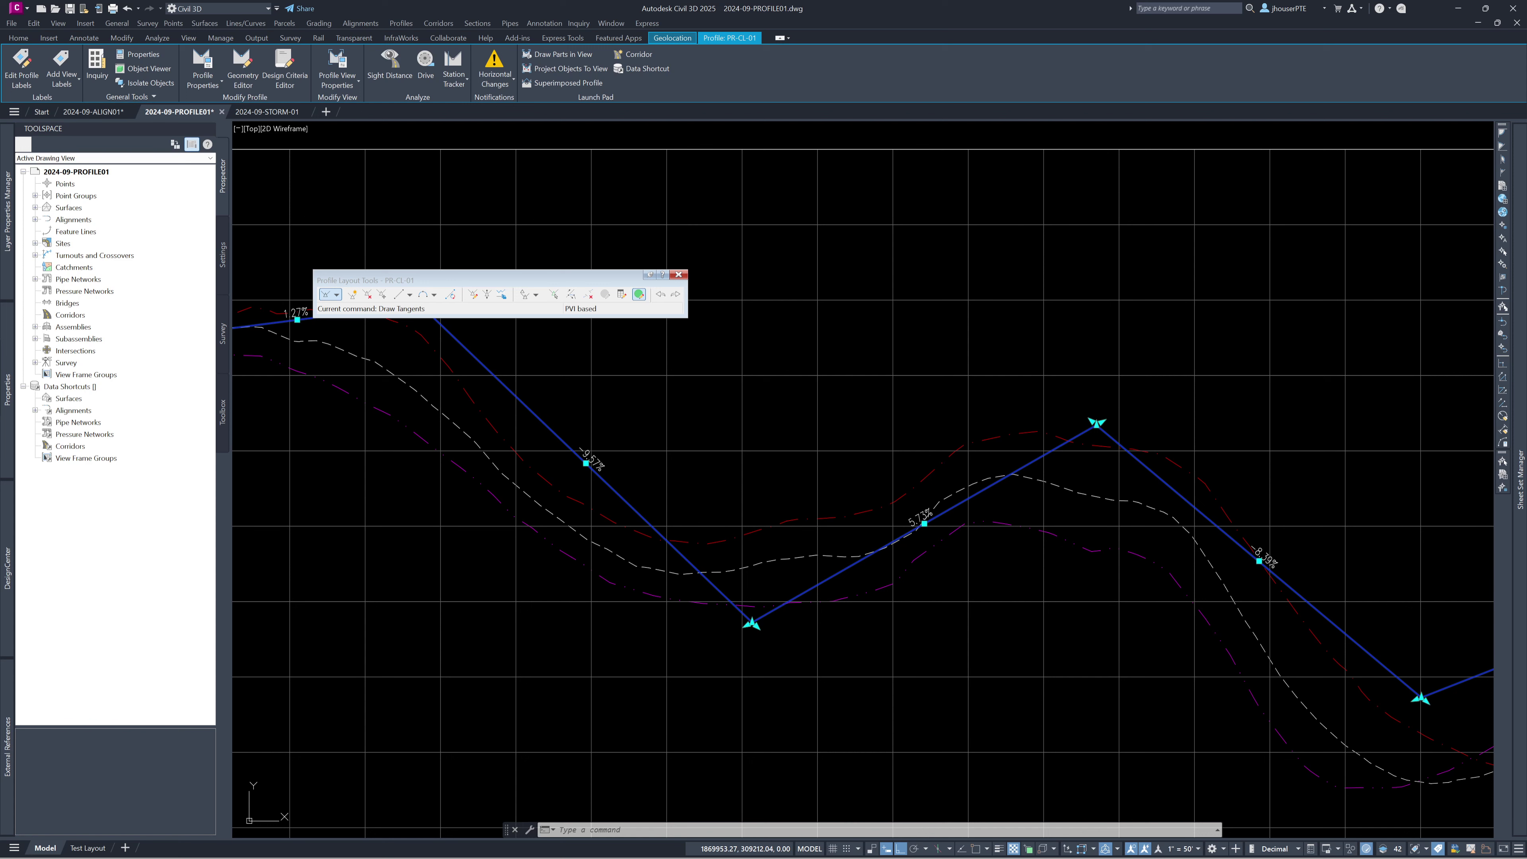
left_click(639, 293)
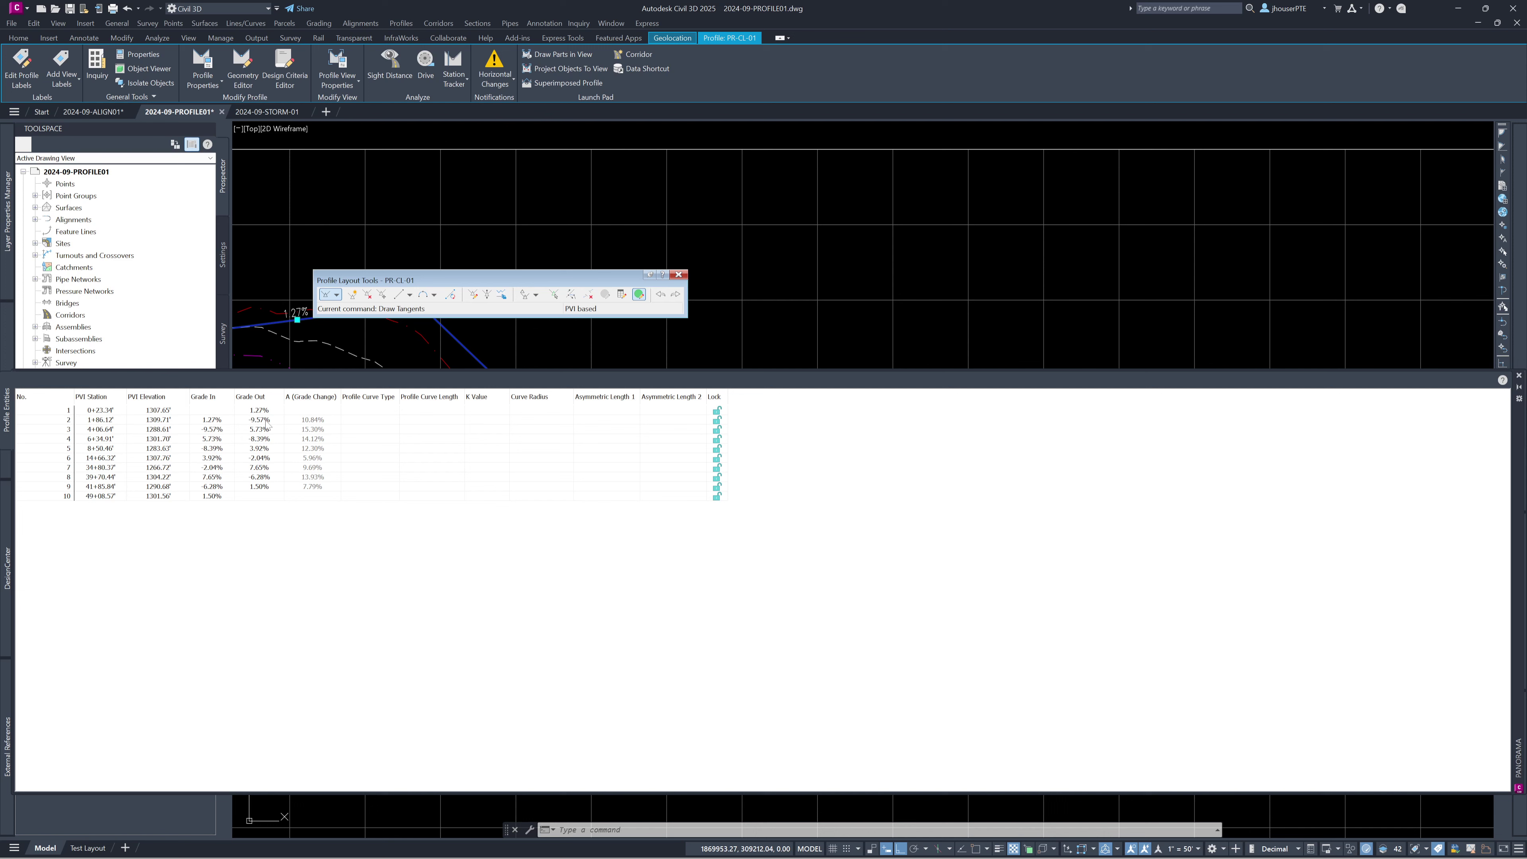
left_click(481, 361)
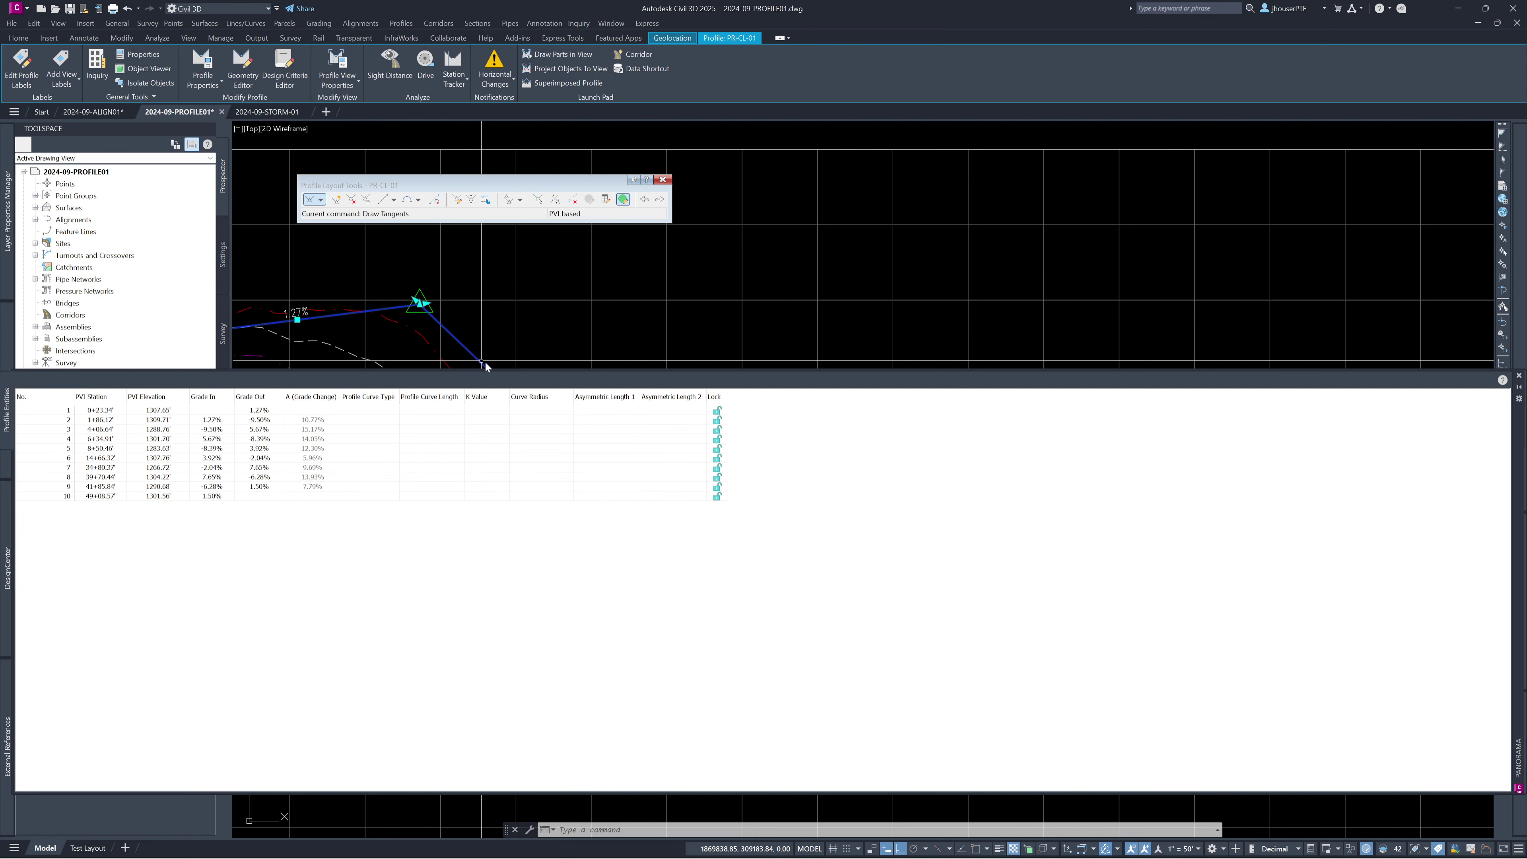
left_click_drag(486, 368, 486, 631)
- Set the outgoing grades to 5.5% at PVI 3, -8% at PVI 4, -2% at PVI 6 and 7.5% at PVI 7
double_click(259, 690)
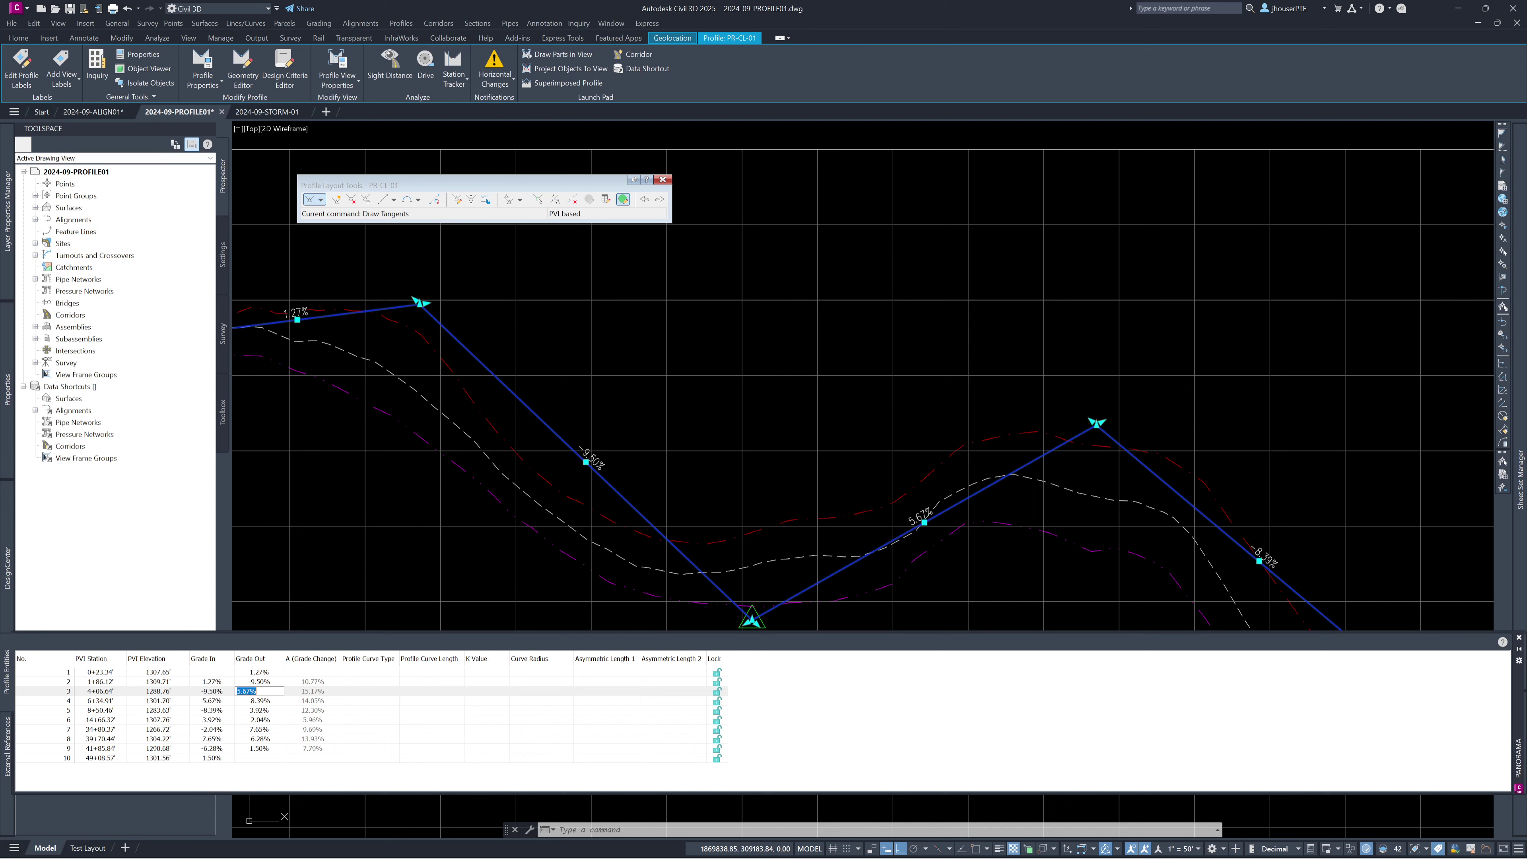
type("5.5")
key("Return")
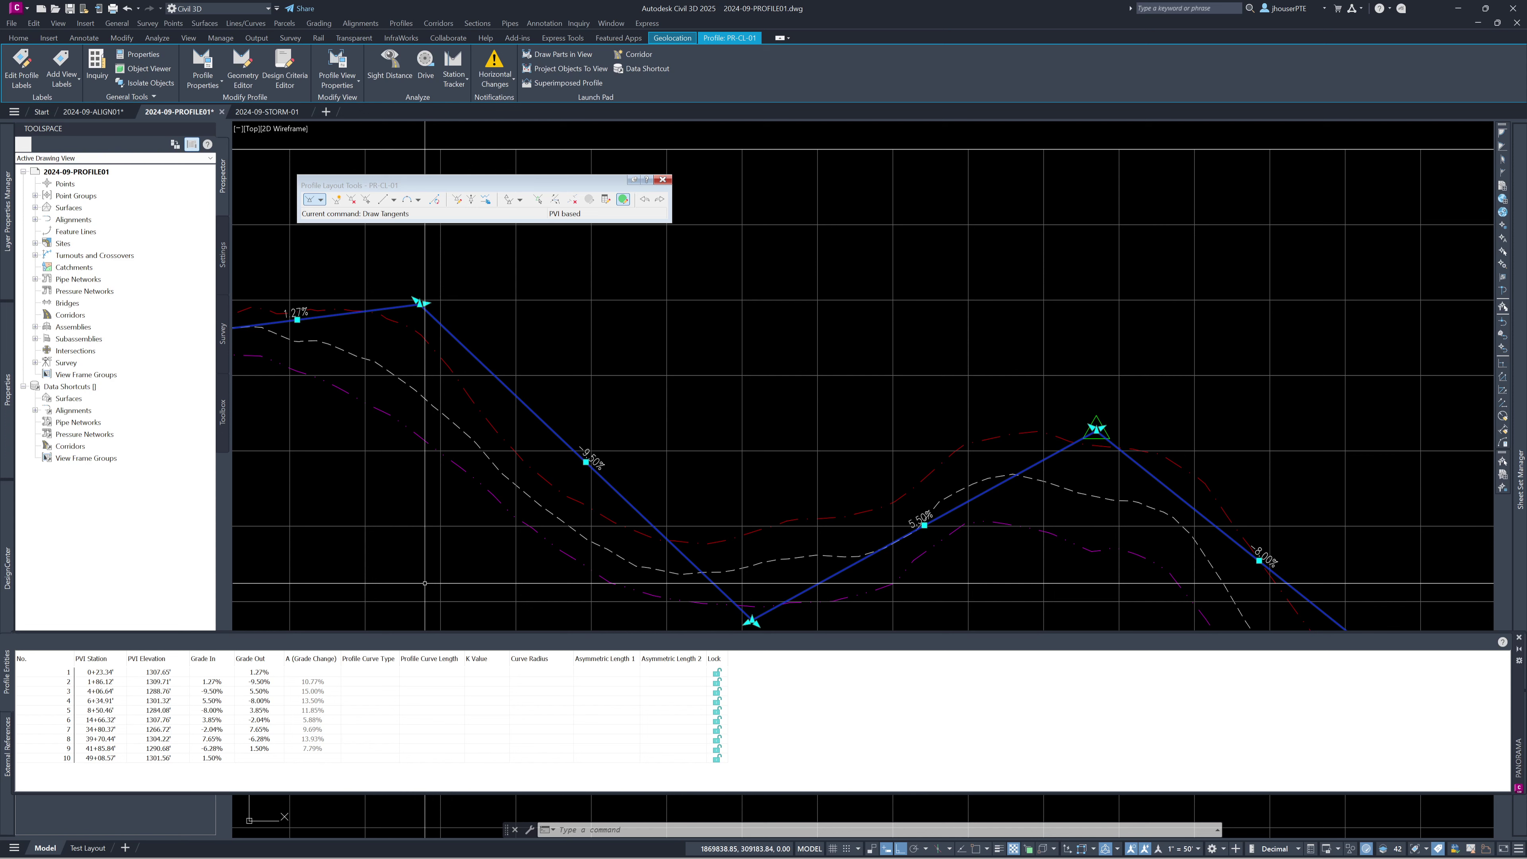
middle_click_drag(424, 583, 924, 504)
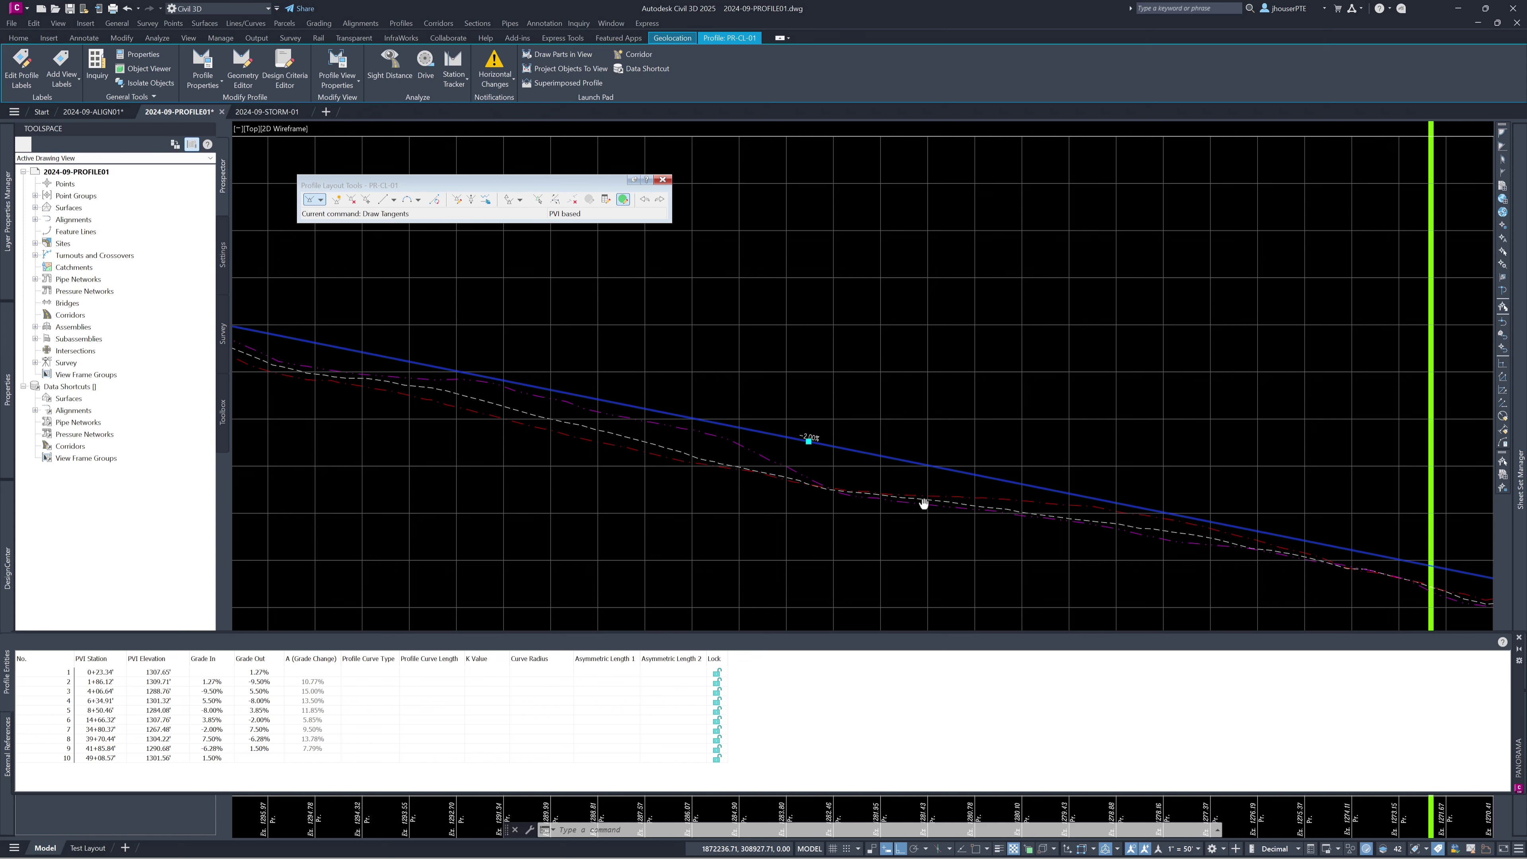
- Stretch the last sag, PVI 9, along its outgoing grade to about station 42+10, elevation 1291, and close the entity grid
scroll(920, 393, "up", 4)
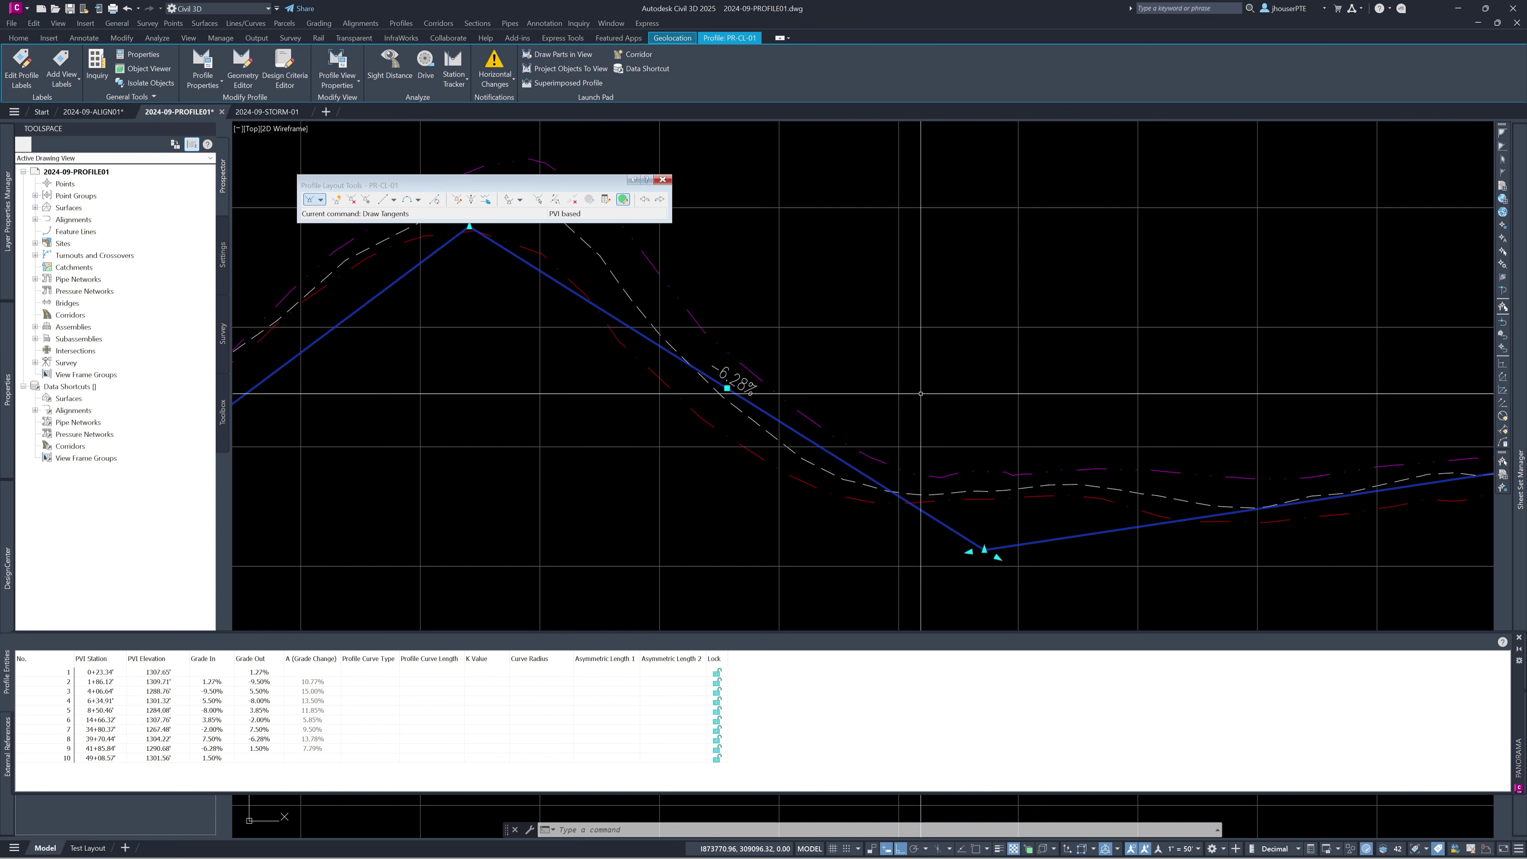
left_click(984, 548)
middle_click_drag(1076, 540, 764, 522)
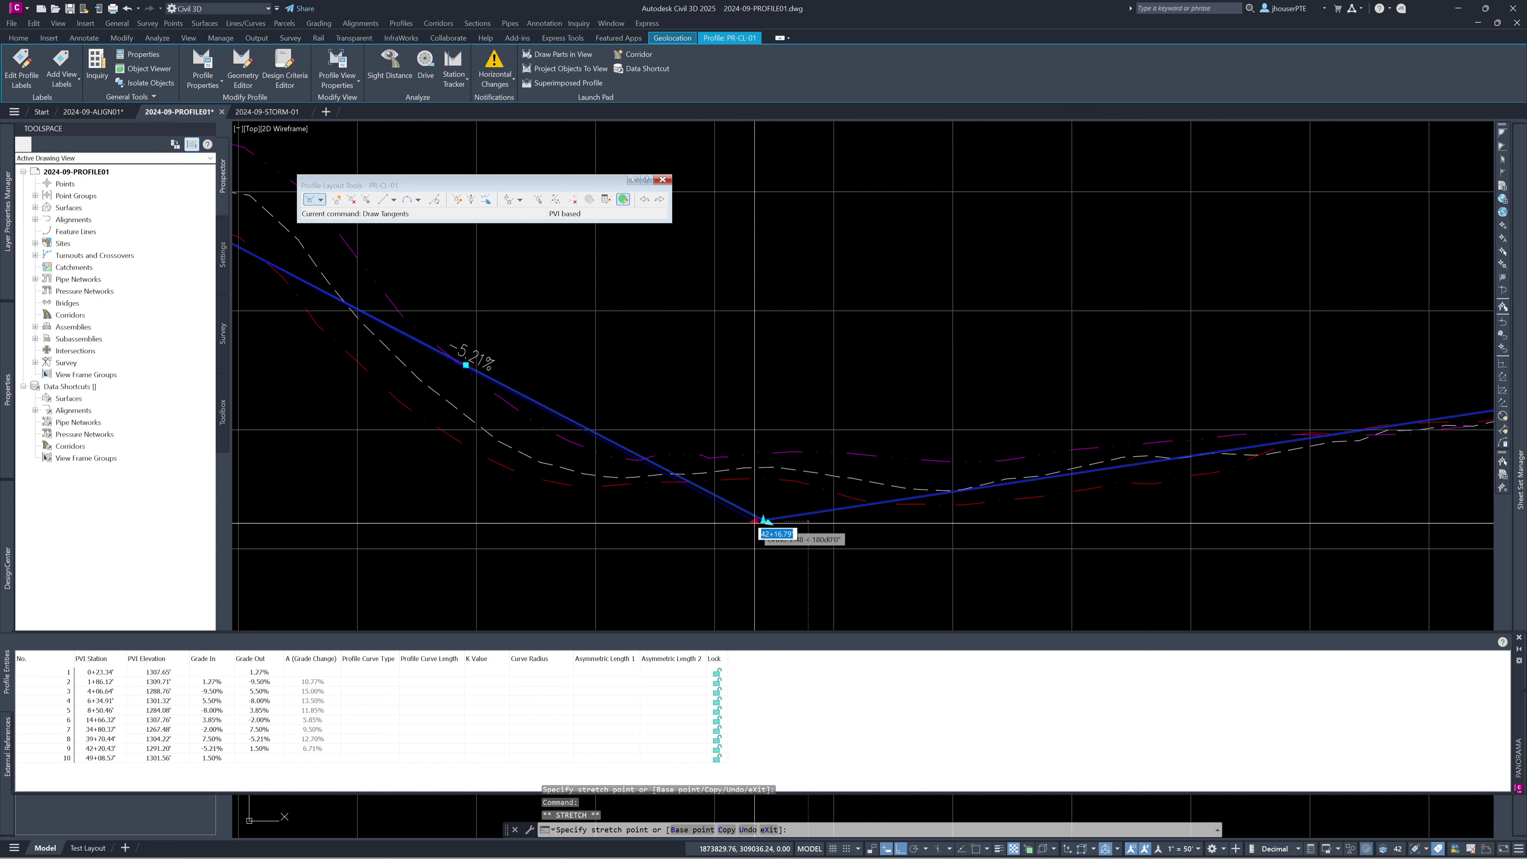
left_click(754, 523)
scroll(770, 558, "down", 5)
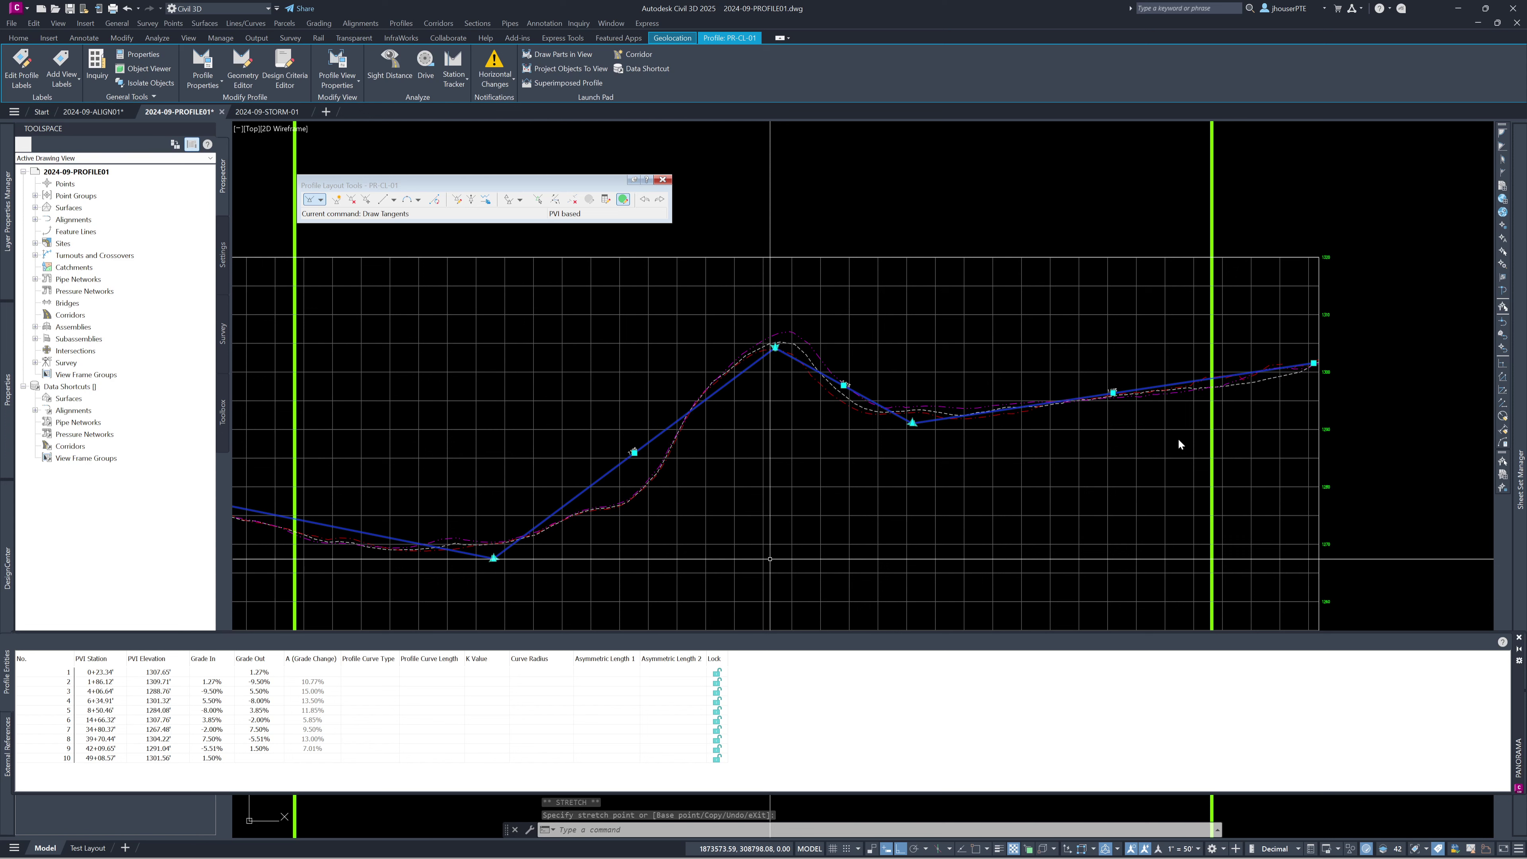
key("Escape")
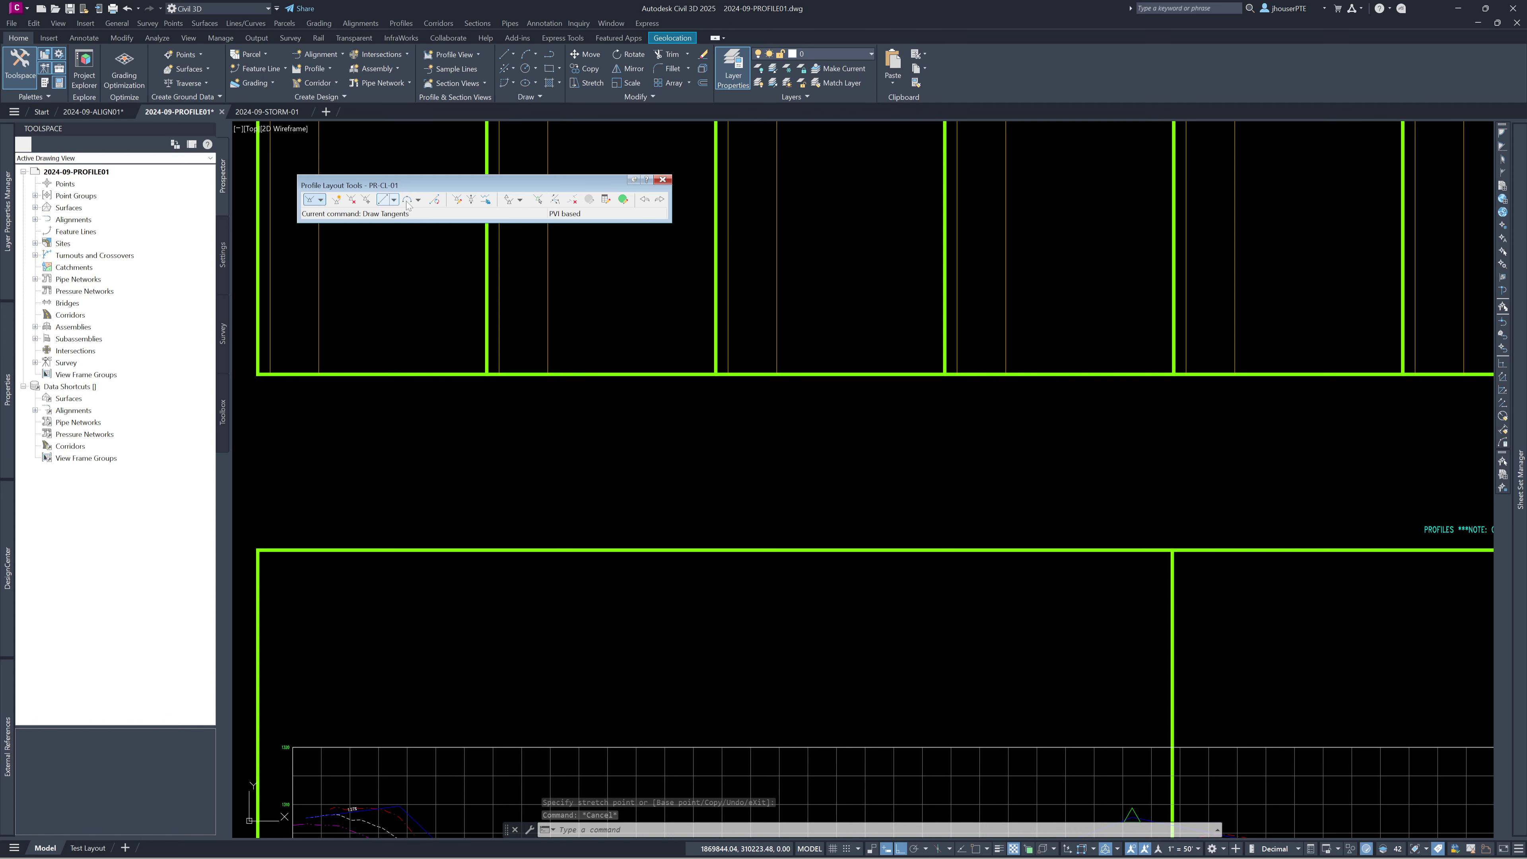
- Add a free parabolic vertical curve with K value 12 at the first crest, between the 1.27% and -9.5% tangents
left_click(418, 200)
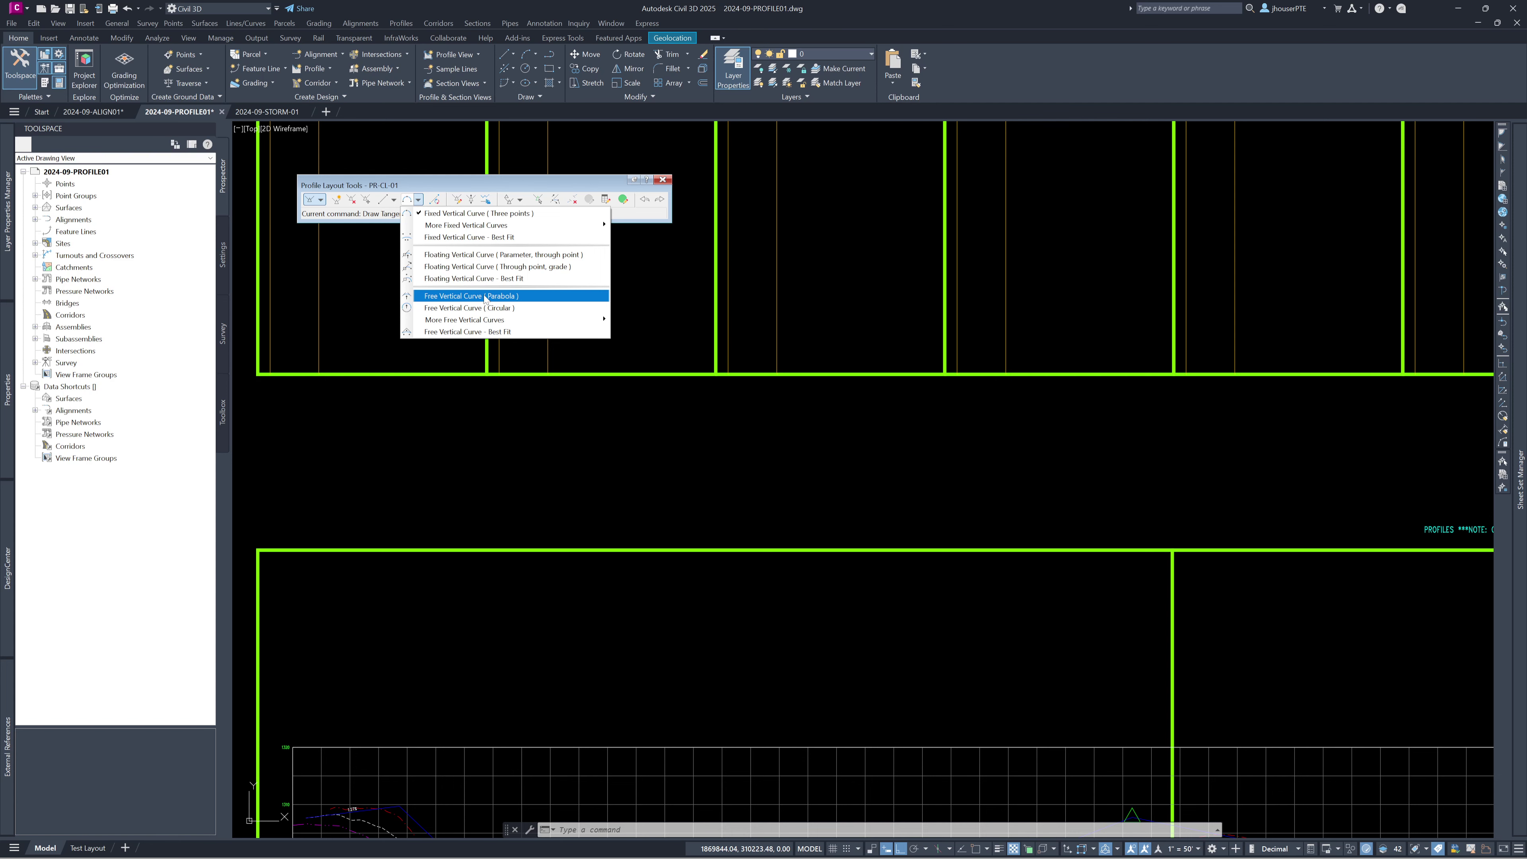
left_click(486, 297)
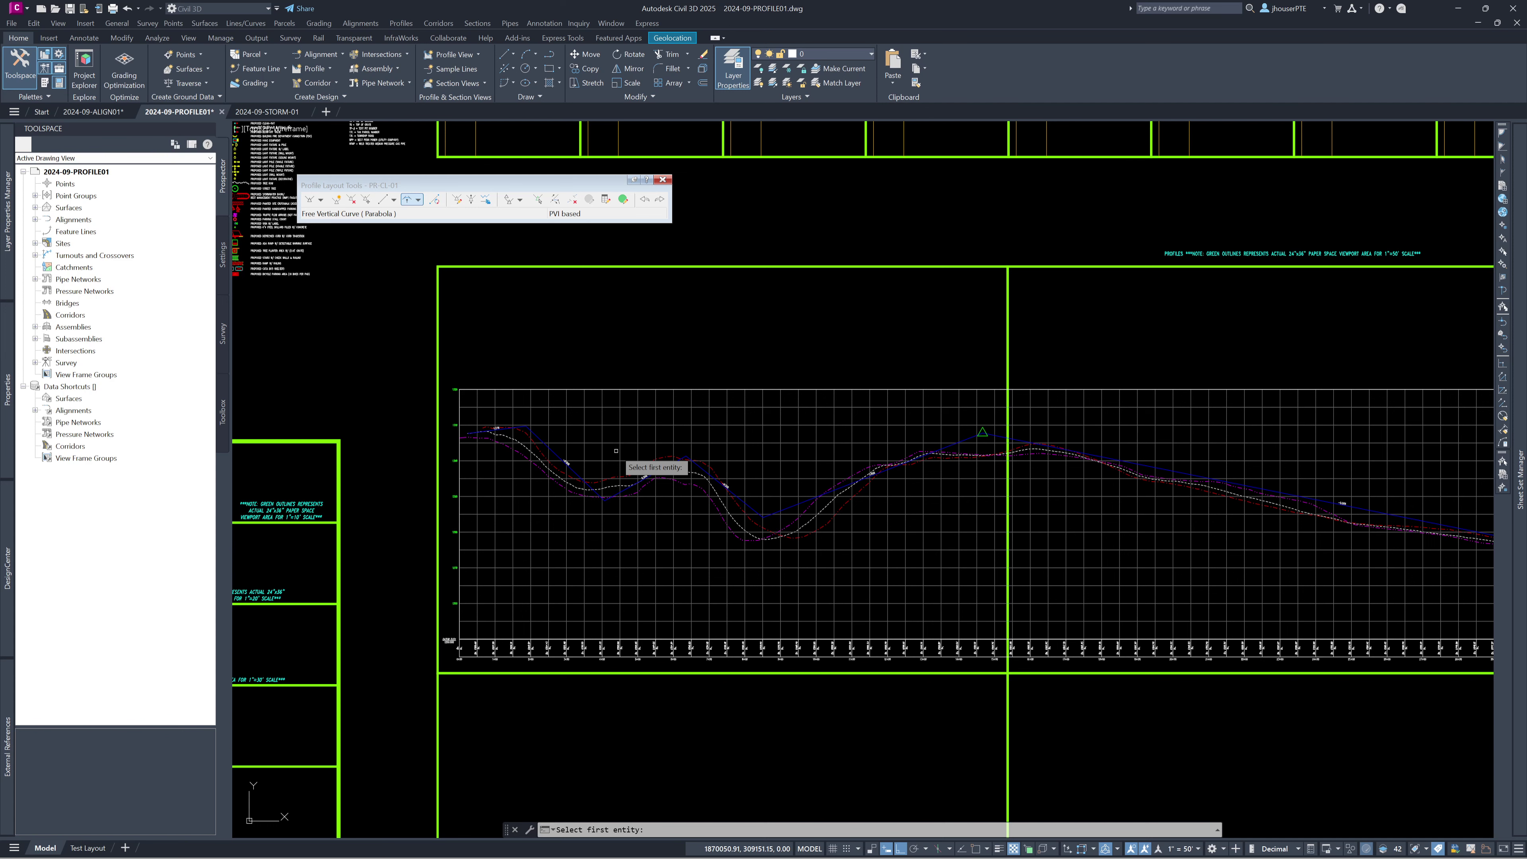
scroll(517, 430, "up", 6)
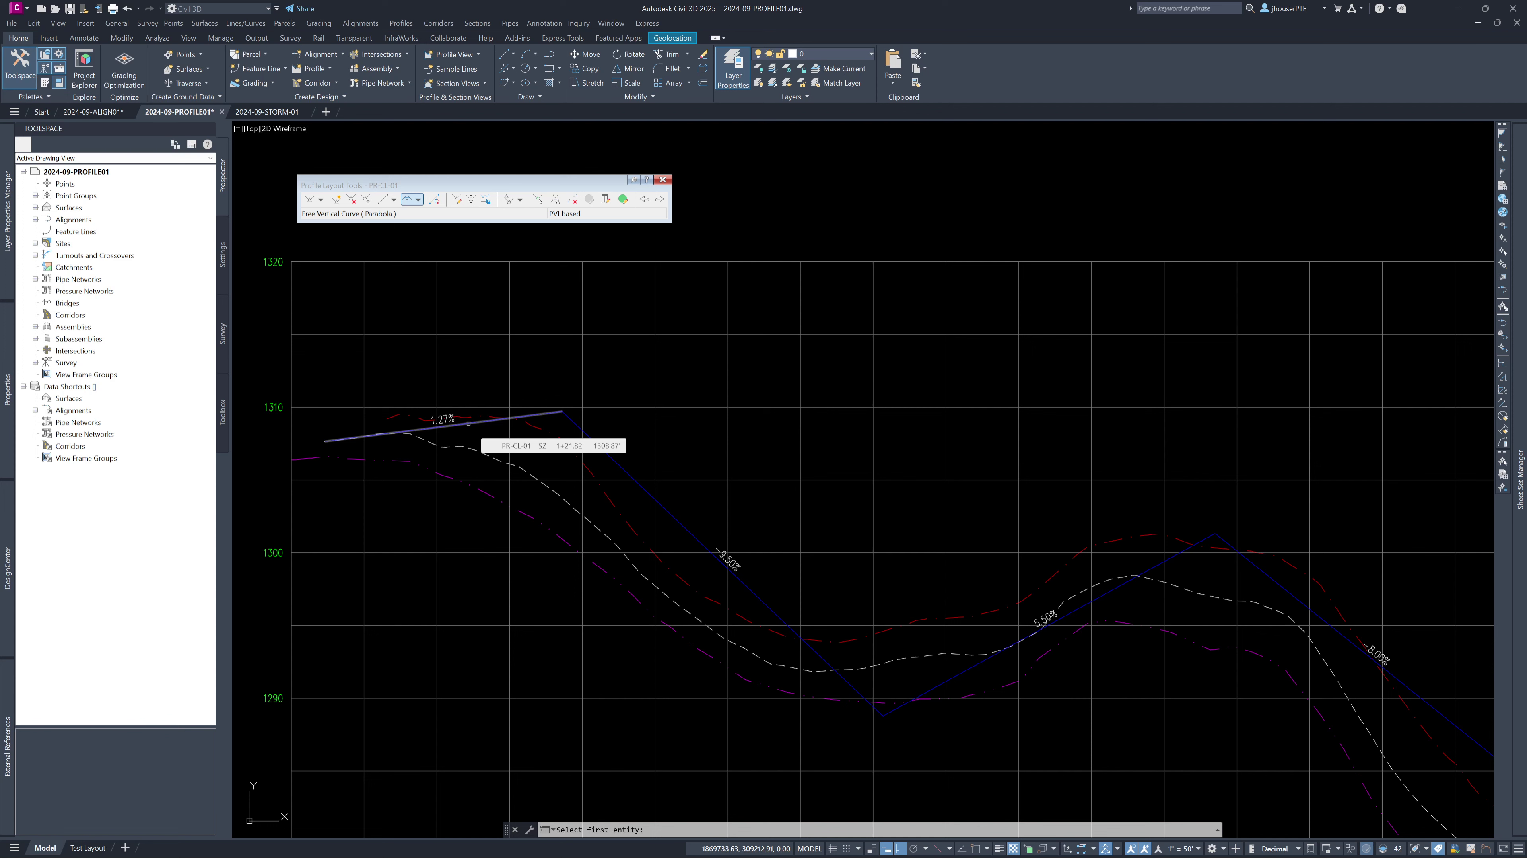
left_click(341, 444)
left_click(598, 445)
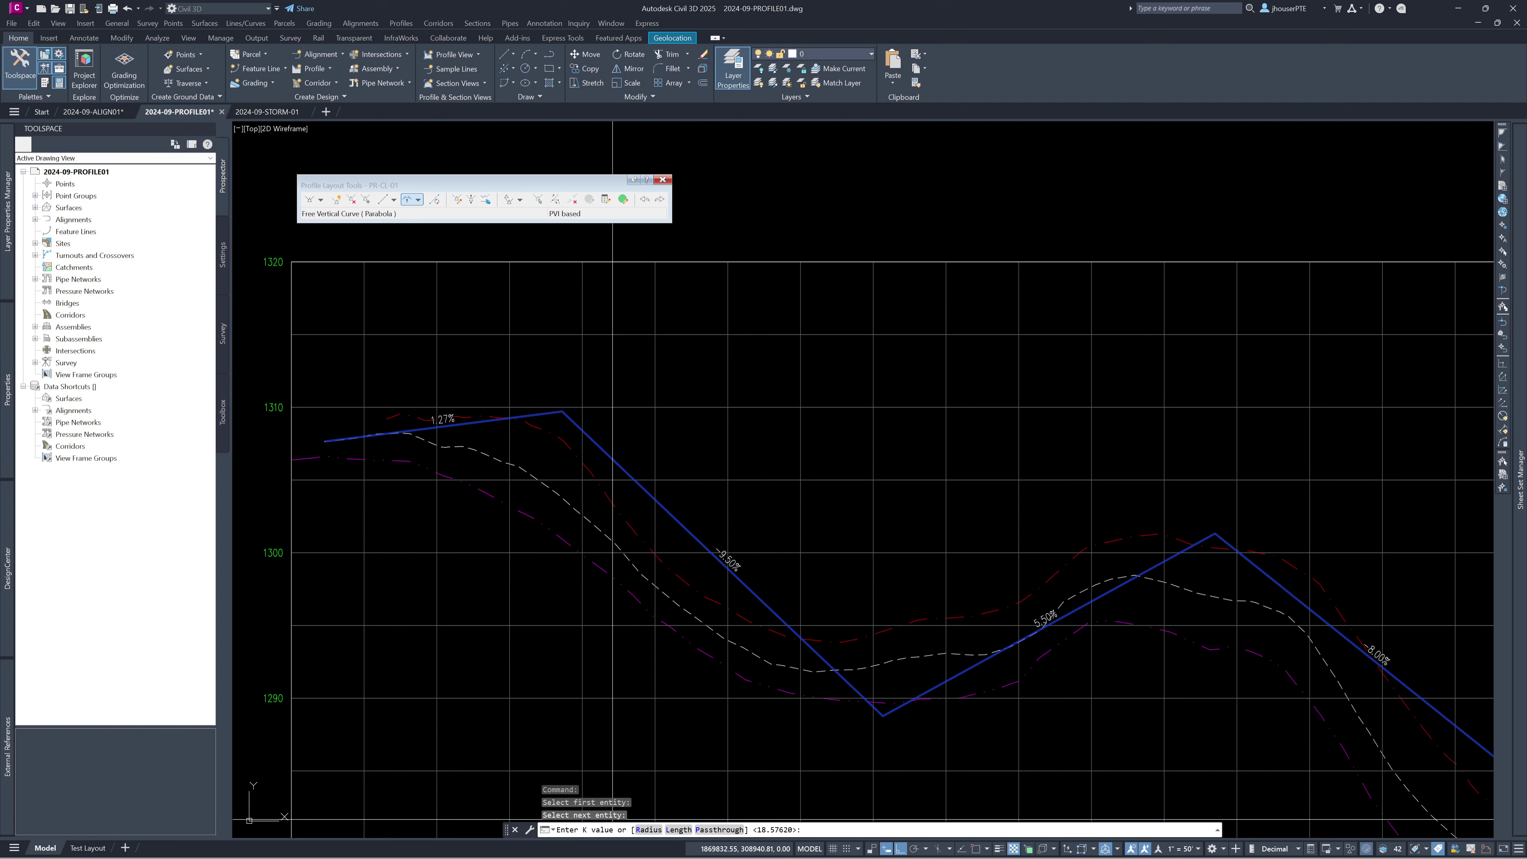
key("Return")
middle_click_drag(772, 606, 293, 565)
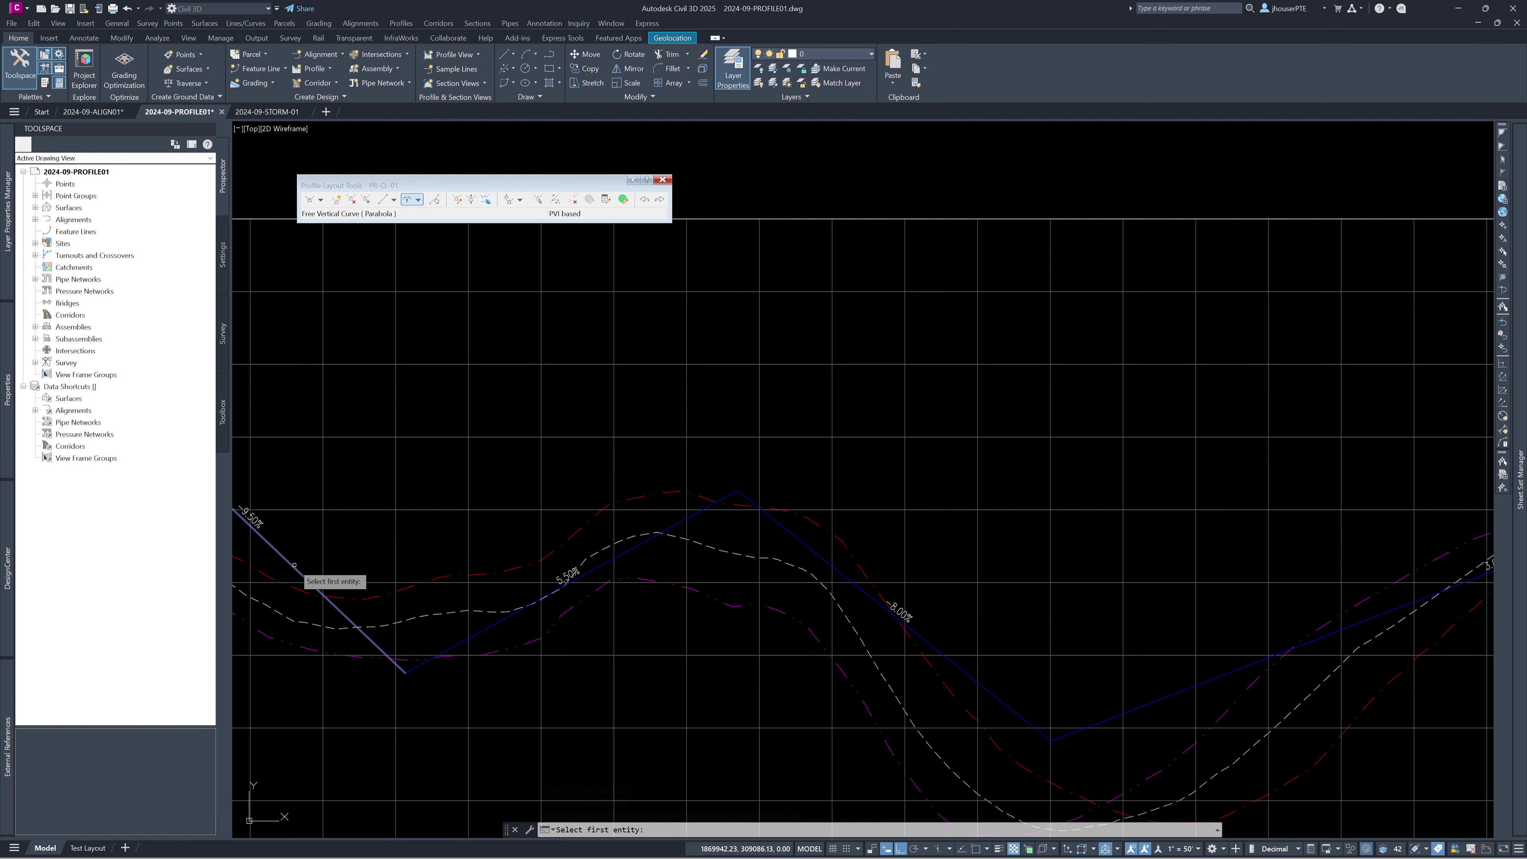
left_click(294, 565)
middle_click_drag(539, 592, 717, 565)
left_click(717, 564)
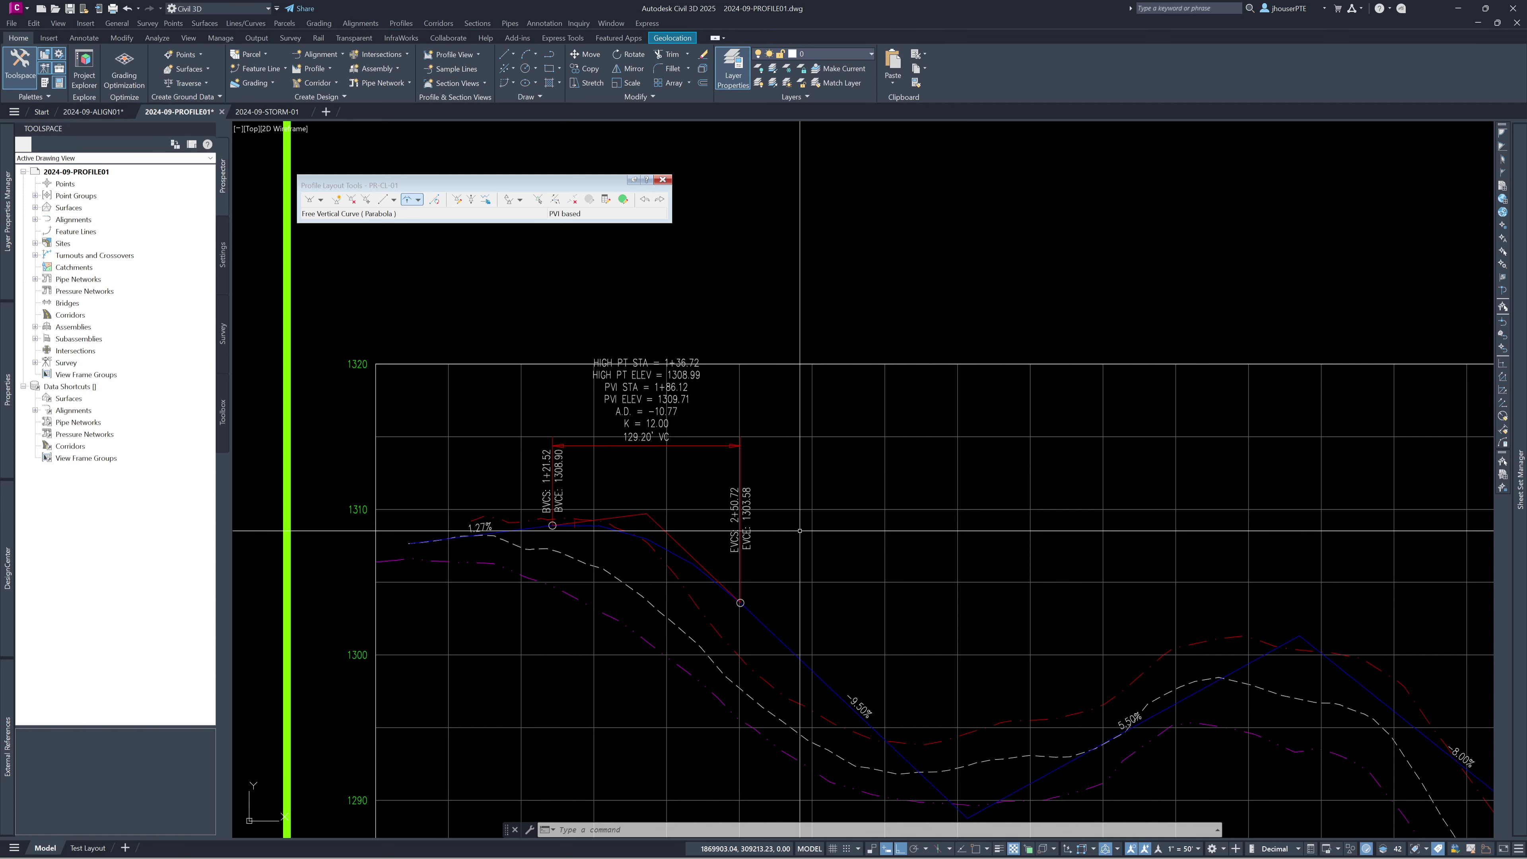
- Stretch the first crest PVI to about station 1+16, elevation 1308.8, and the first sag PVI to about station 4+07, elevation 1291.9
scroll(565, 551, "up", 2)
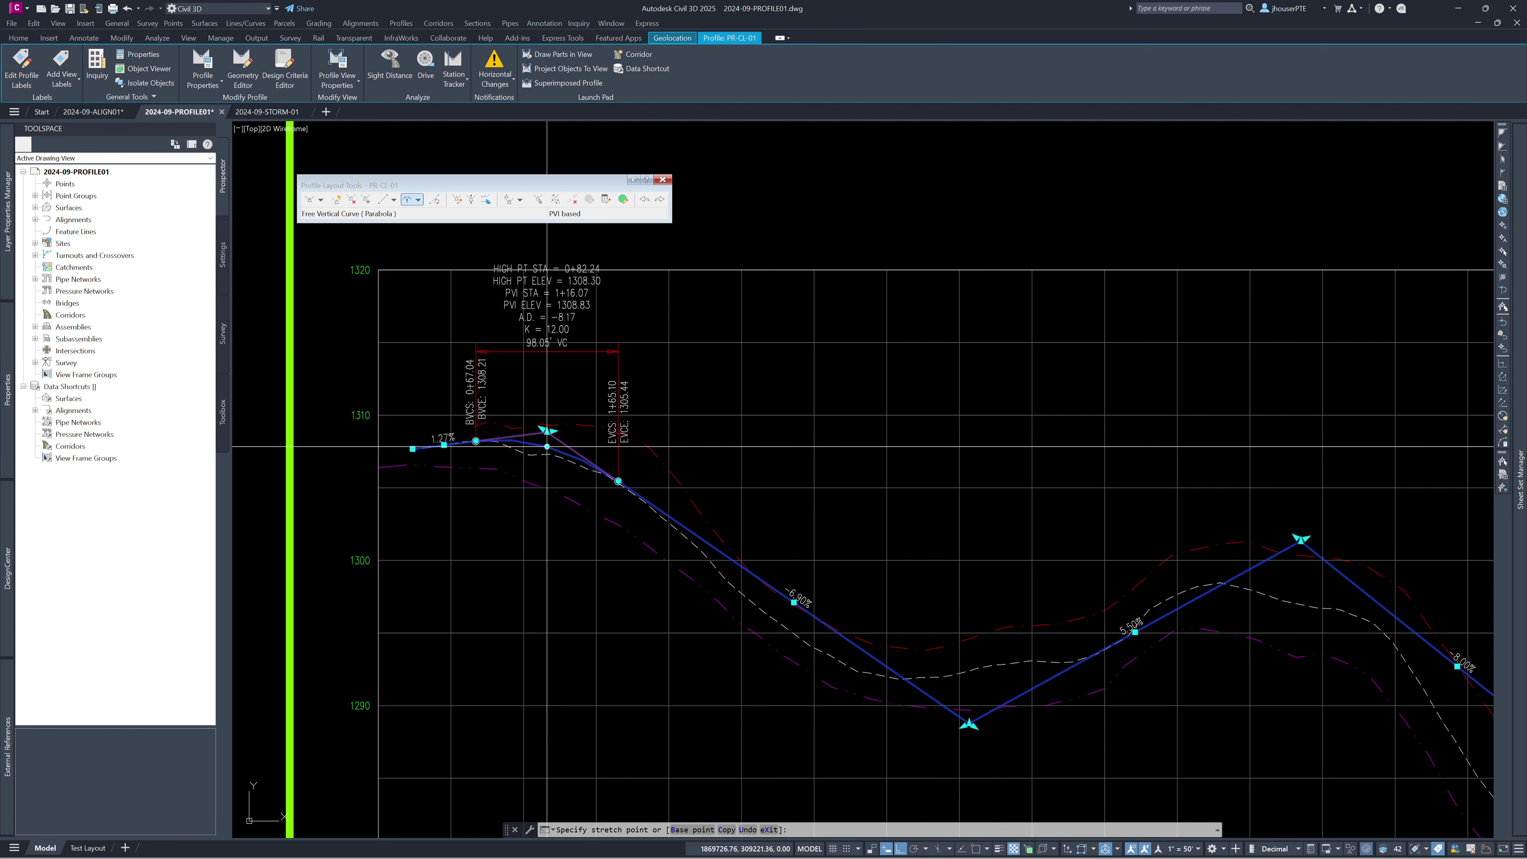
middle_click_drag(968, 713, 773, 613)
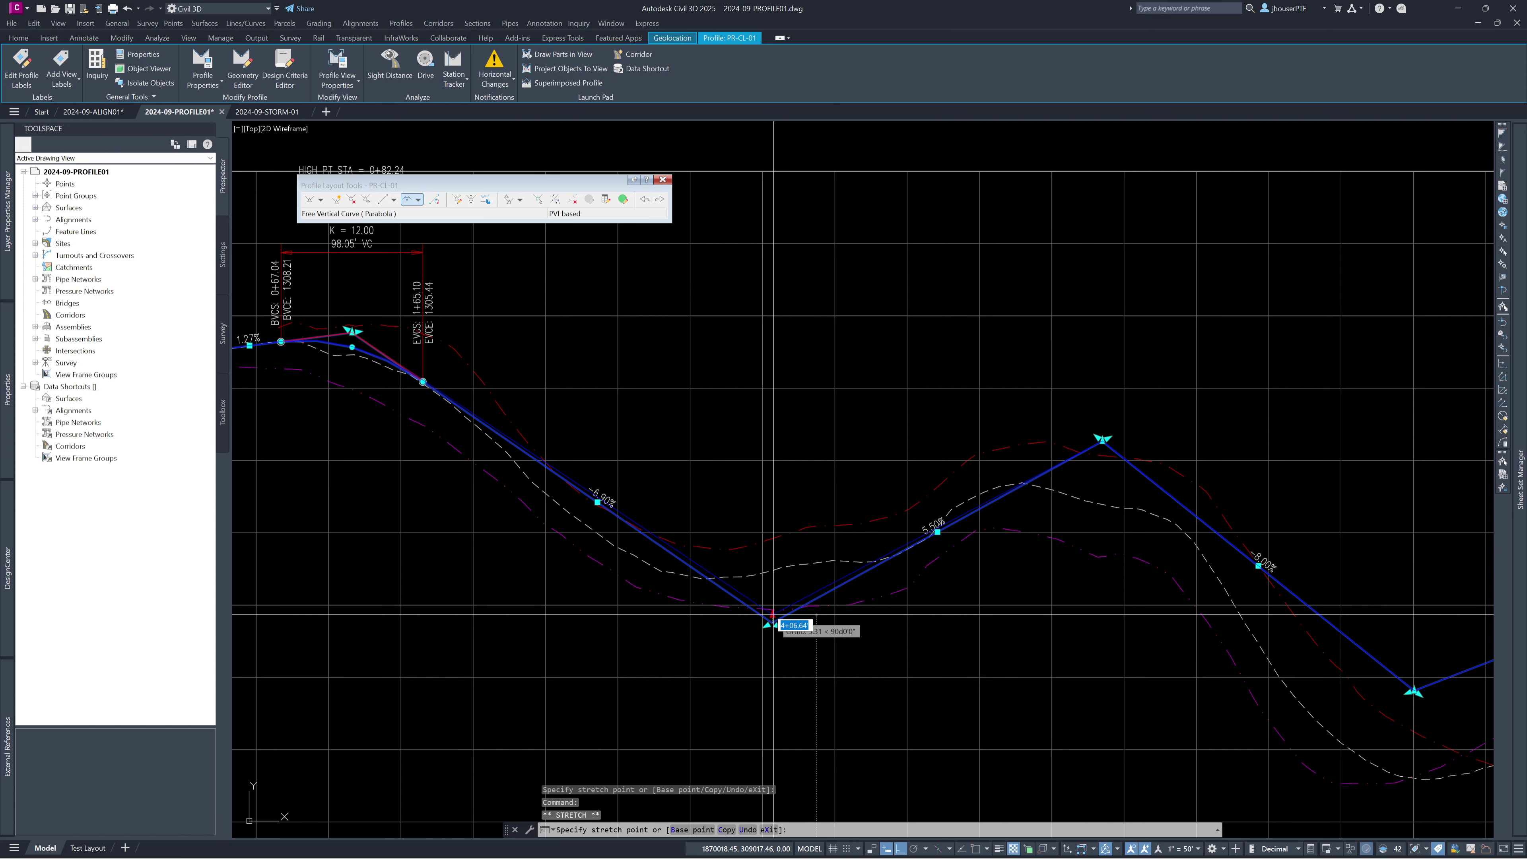
left_click(773, 577)
middle_click_drag(702, 538, 690, 564)
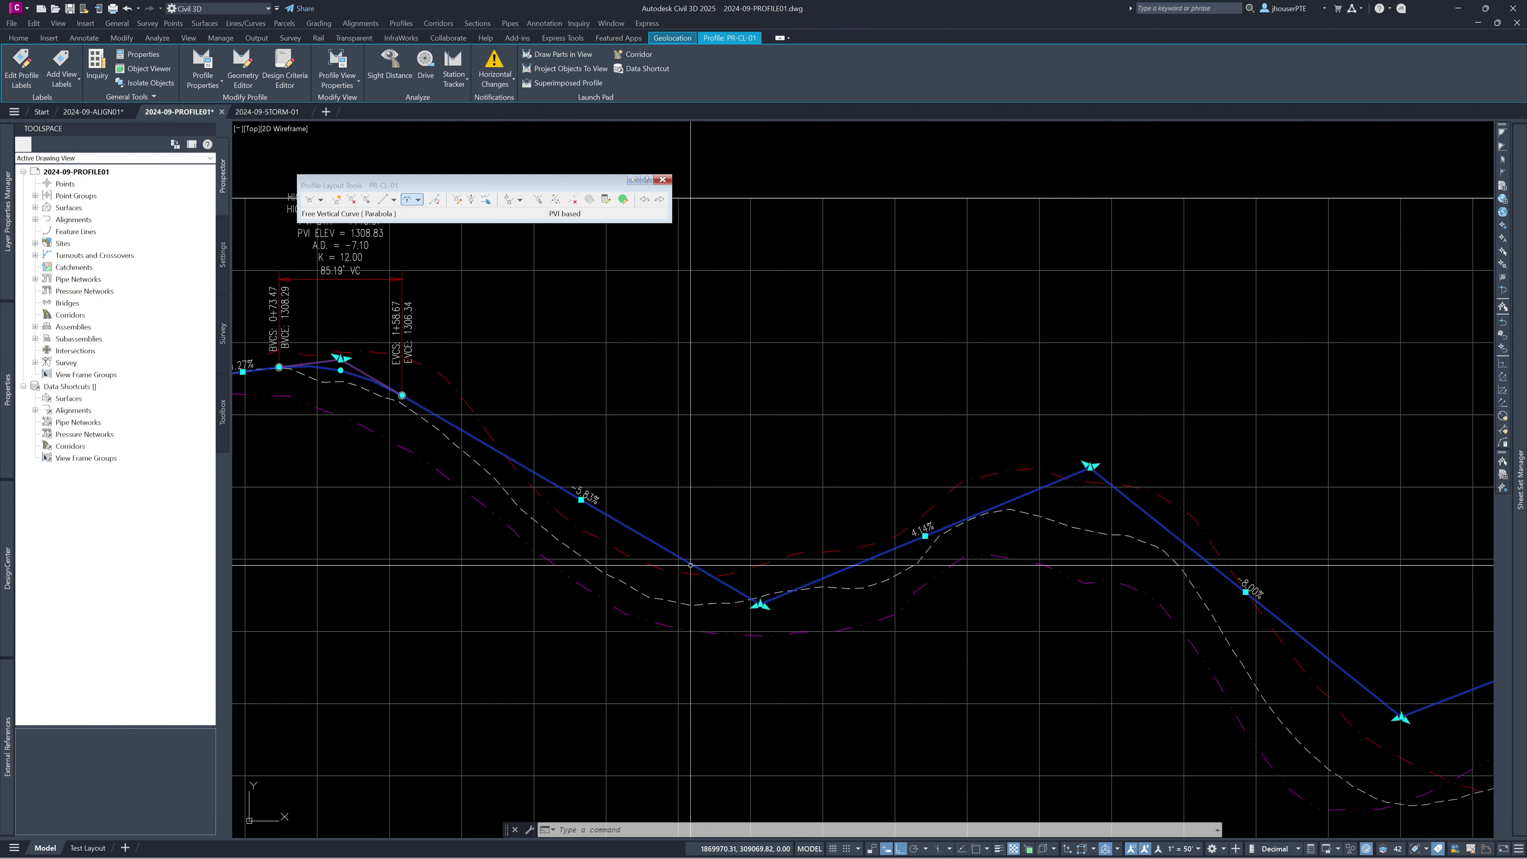
- Add a free parabolic vertical curve with K value 26 at the first sag, between its incoming and outgoing tangents
left_click(690, 565)
left_click(794, 591)
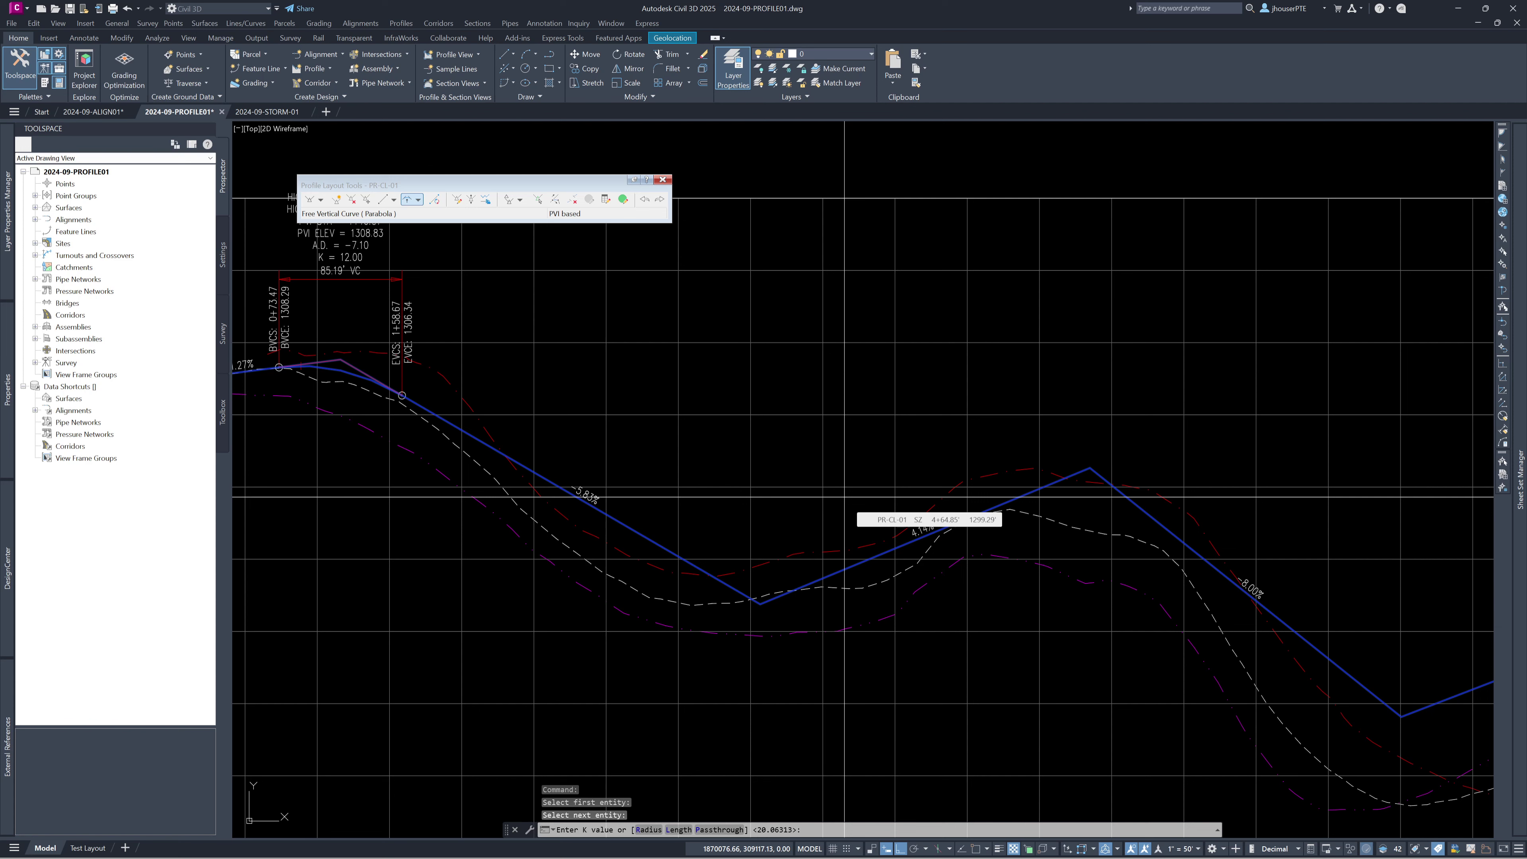
type("26")
key("Return")
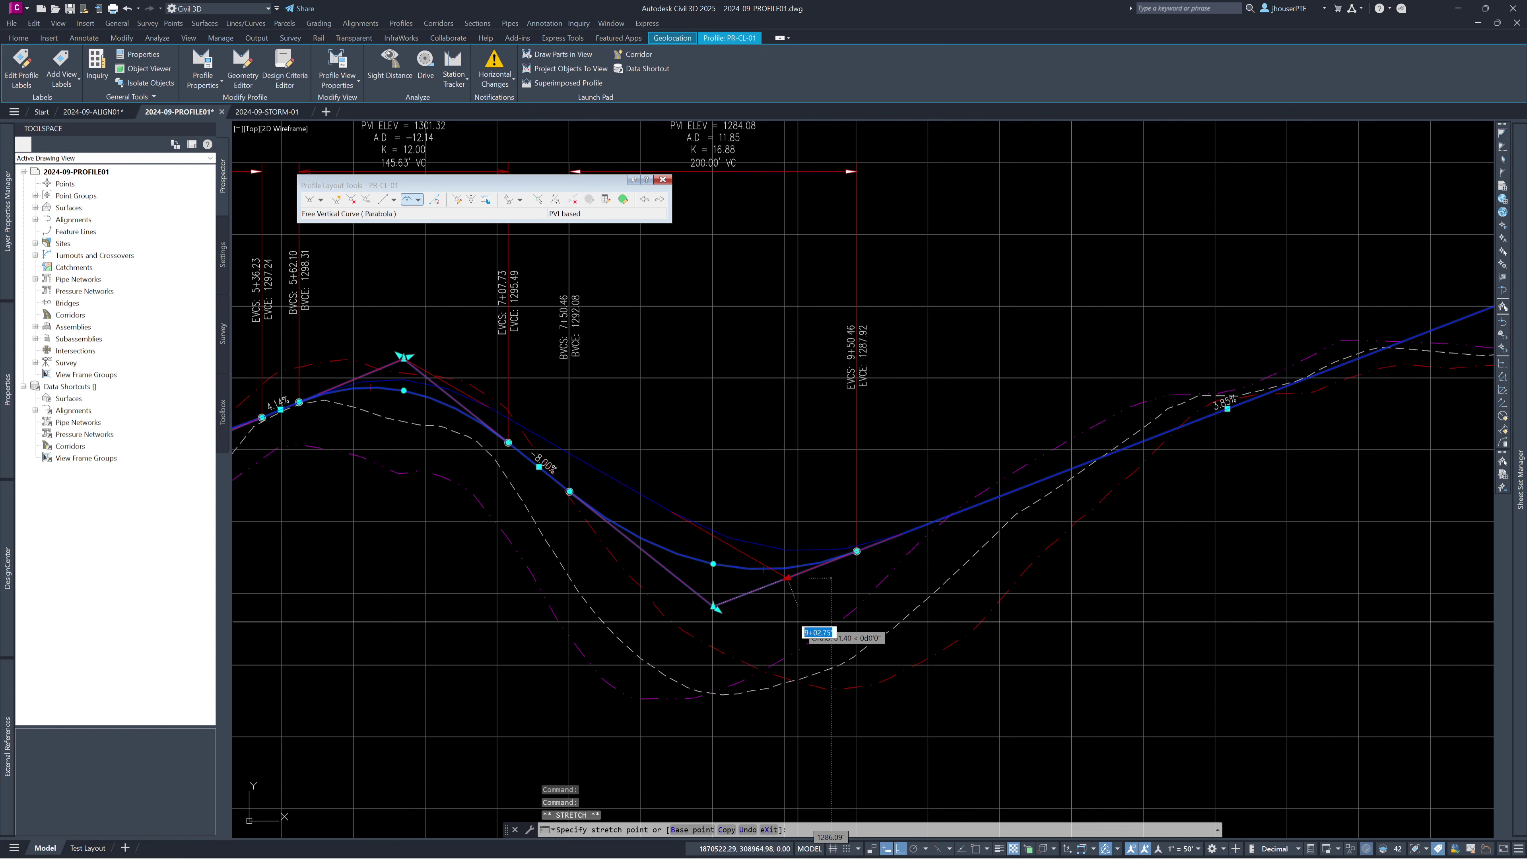
- Stretch the second sag PVI to about station 8+69, elevation 1286.2, and set its curve's K value to 26 in the entity grid
left_click(797, 621)
middle_click_drag(299, 445, 711, 520)
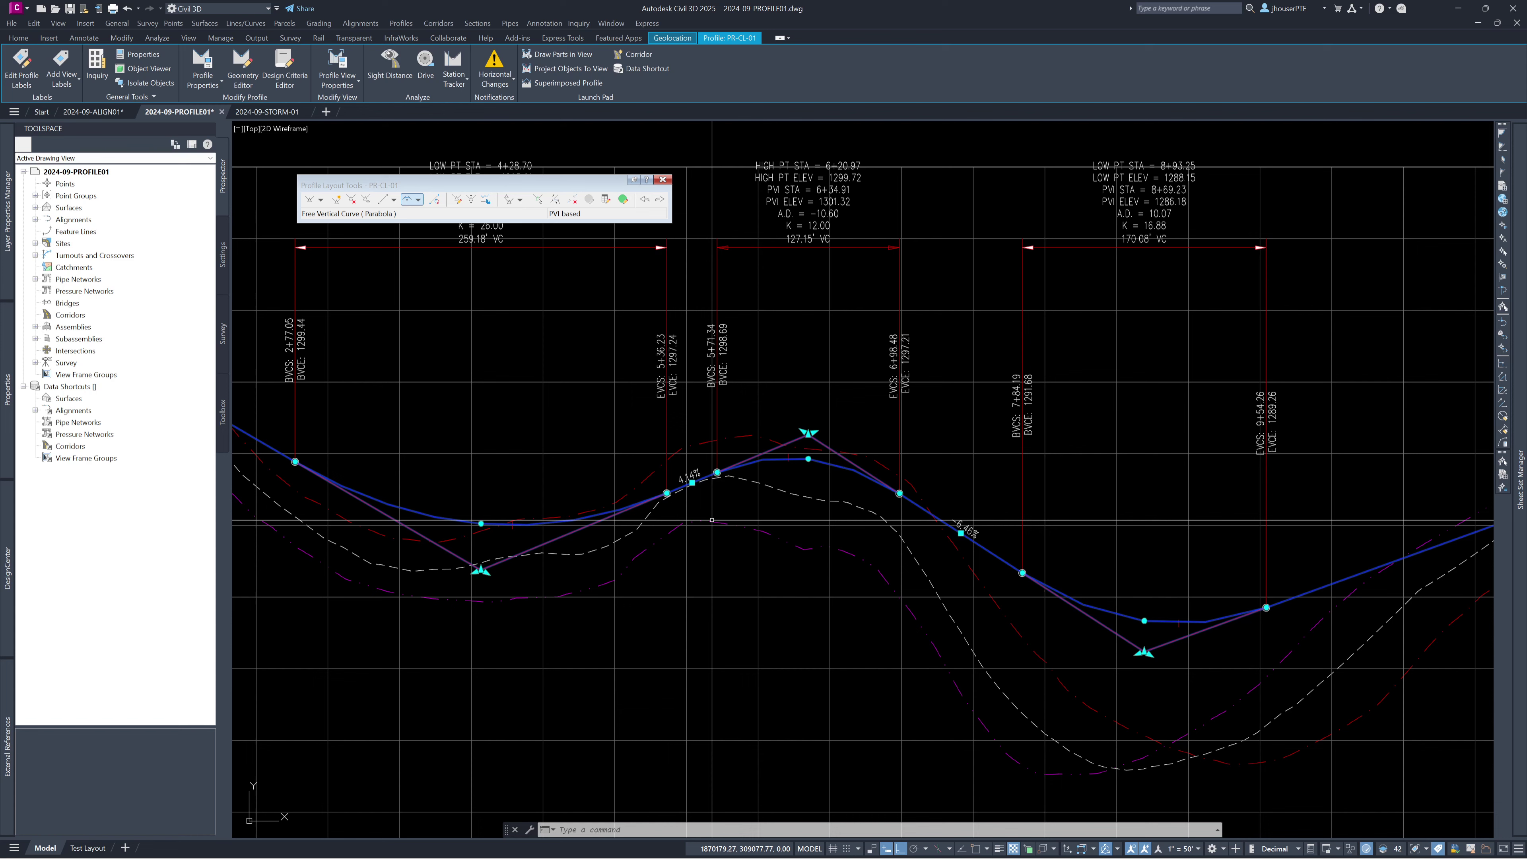
left_click(623, 199)
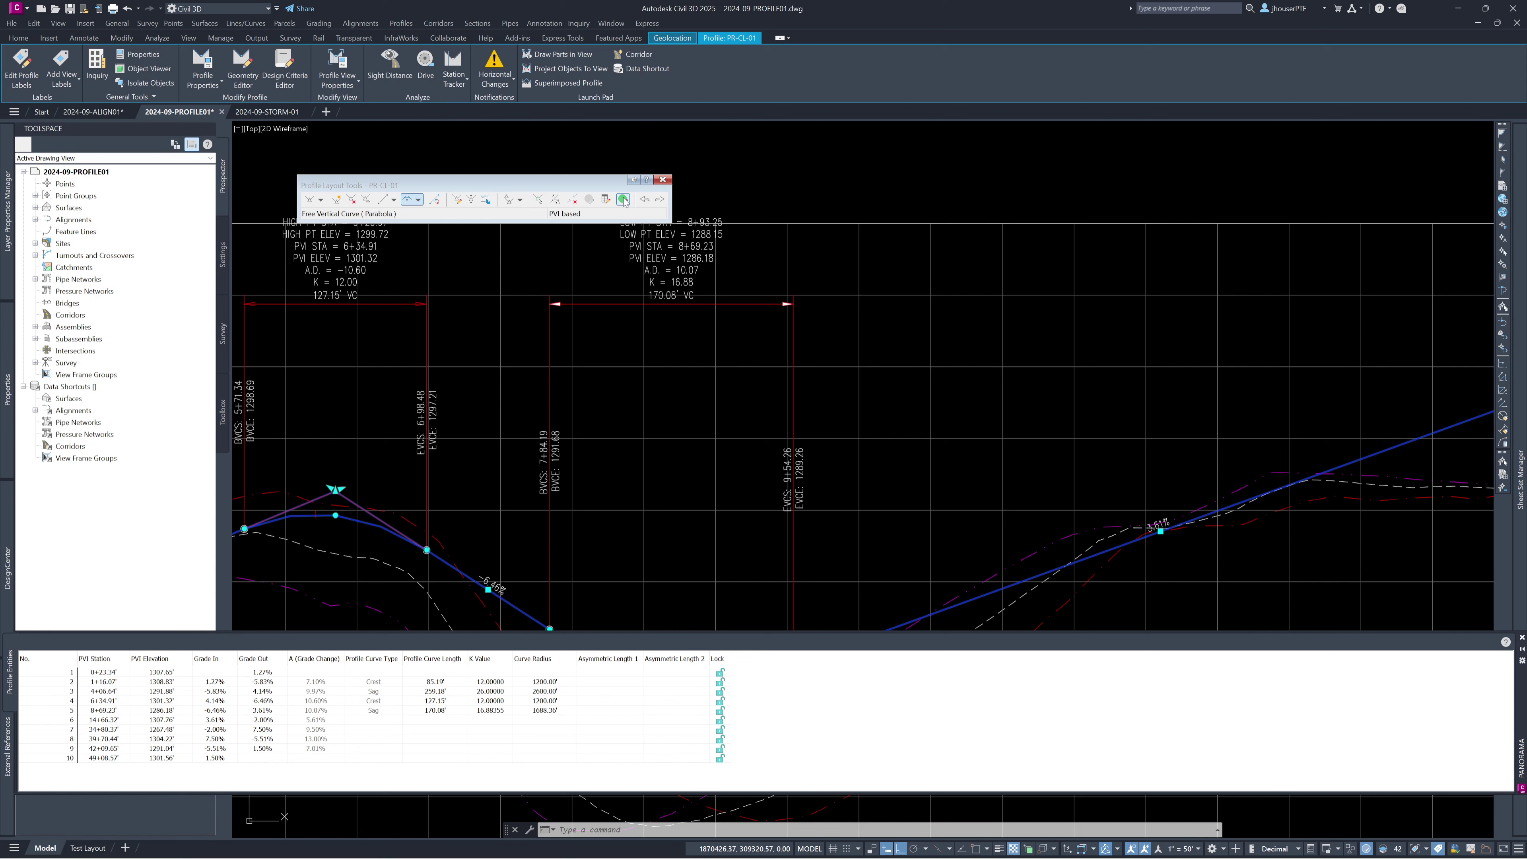
left_click(623, 199)
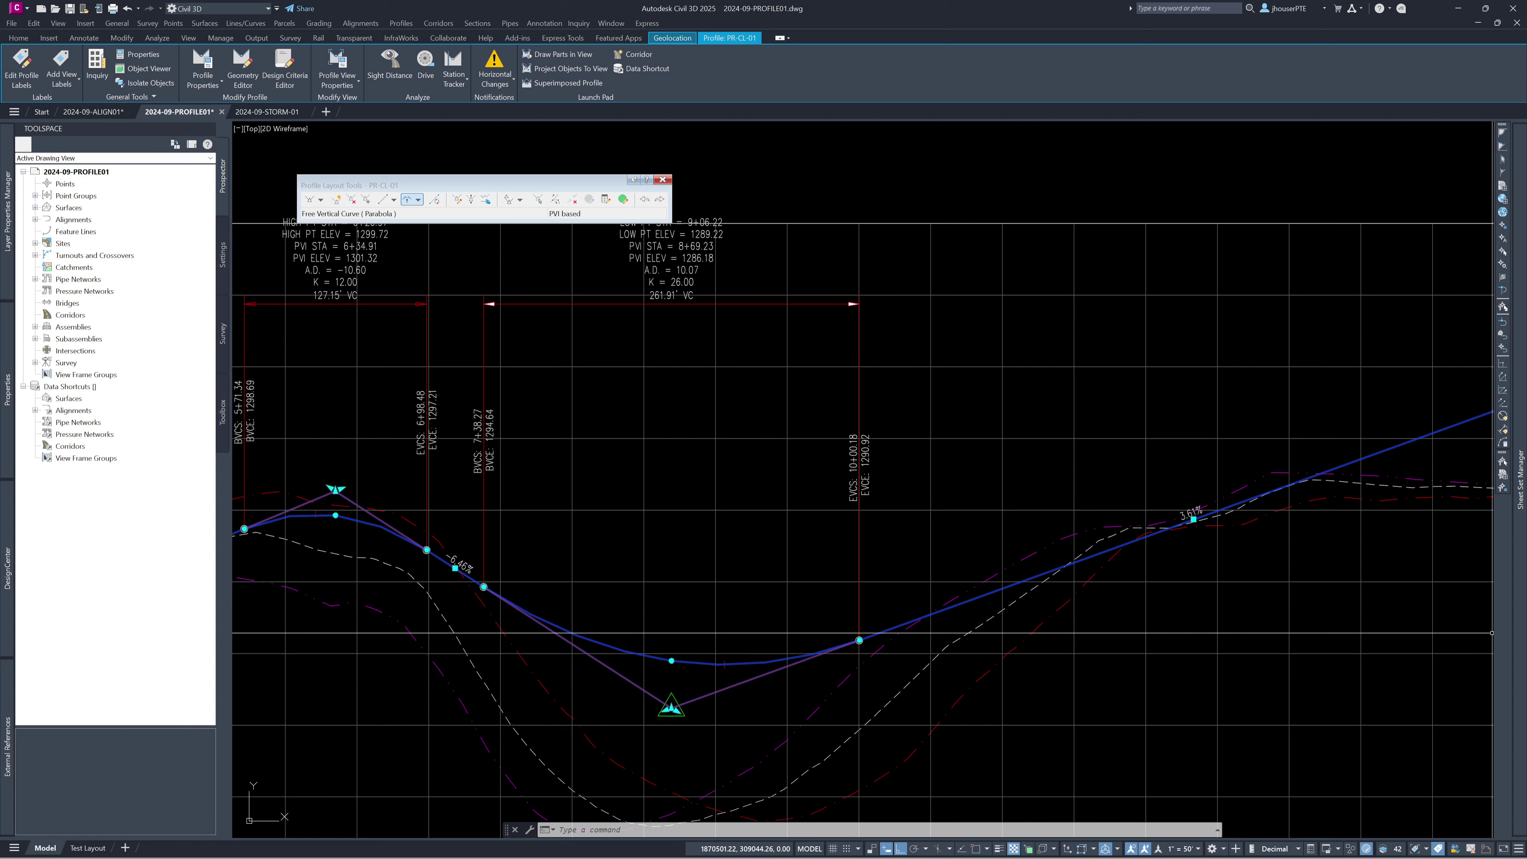
key("Escape")
- Add free parabolic vertical curves at the profile's last two sags and the high crest between them, using K value 12 for the crest
scroll(565, 447, "down", 5)
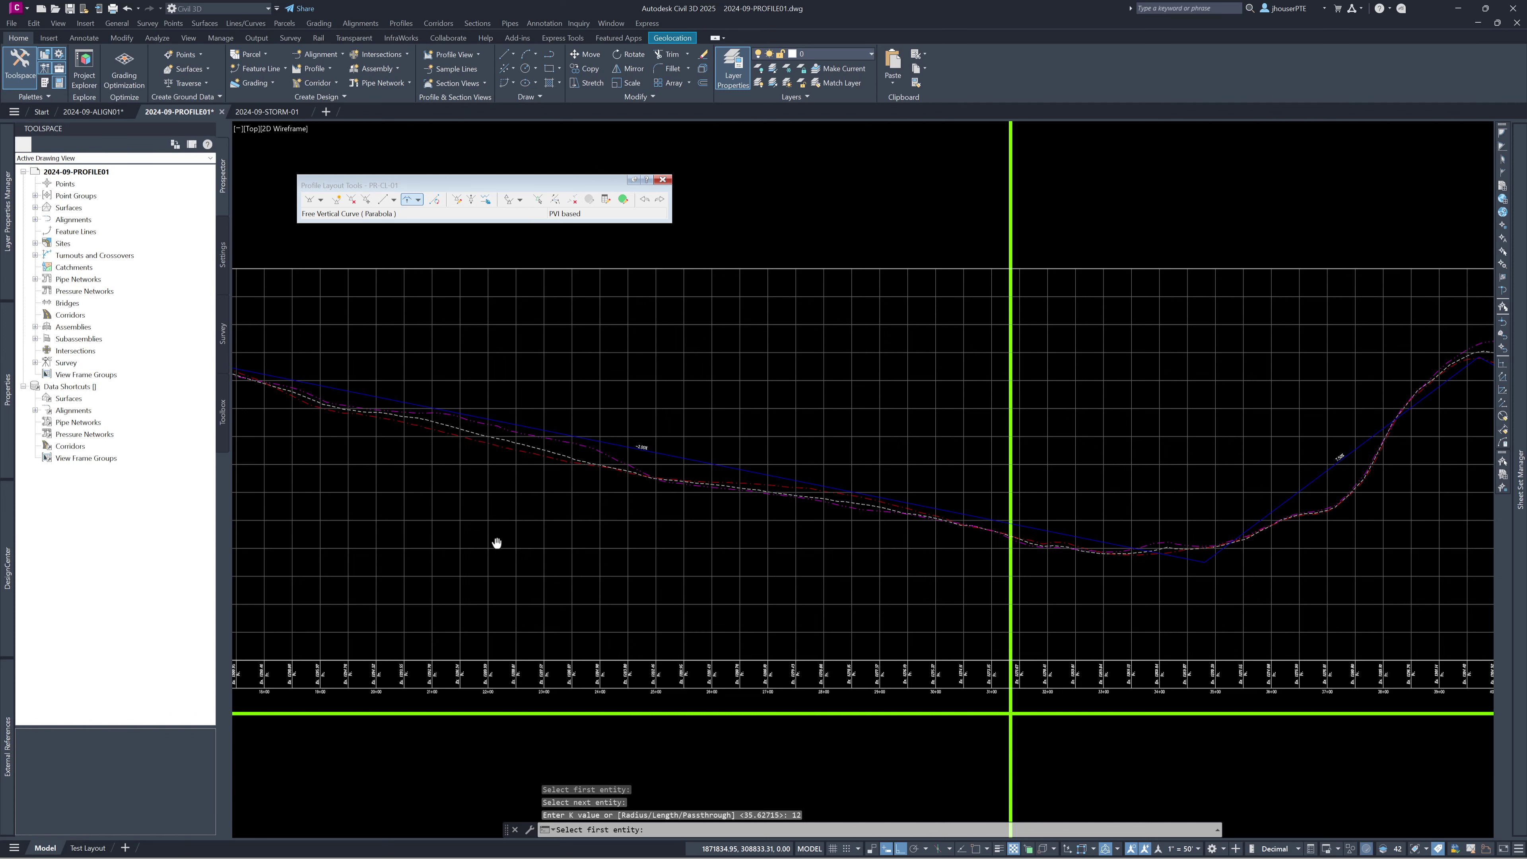
middle_click_drag(496, 543, 241, 602)
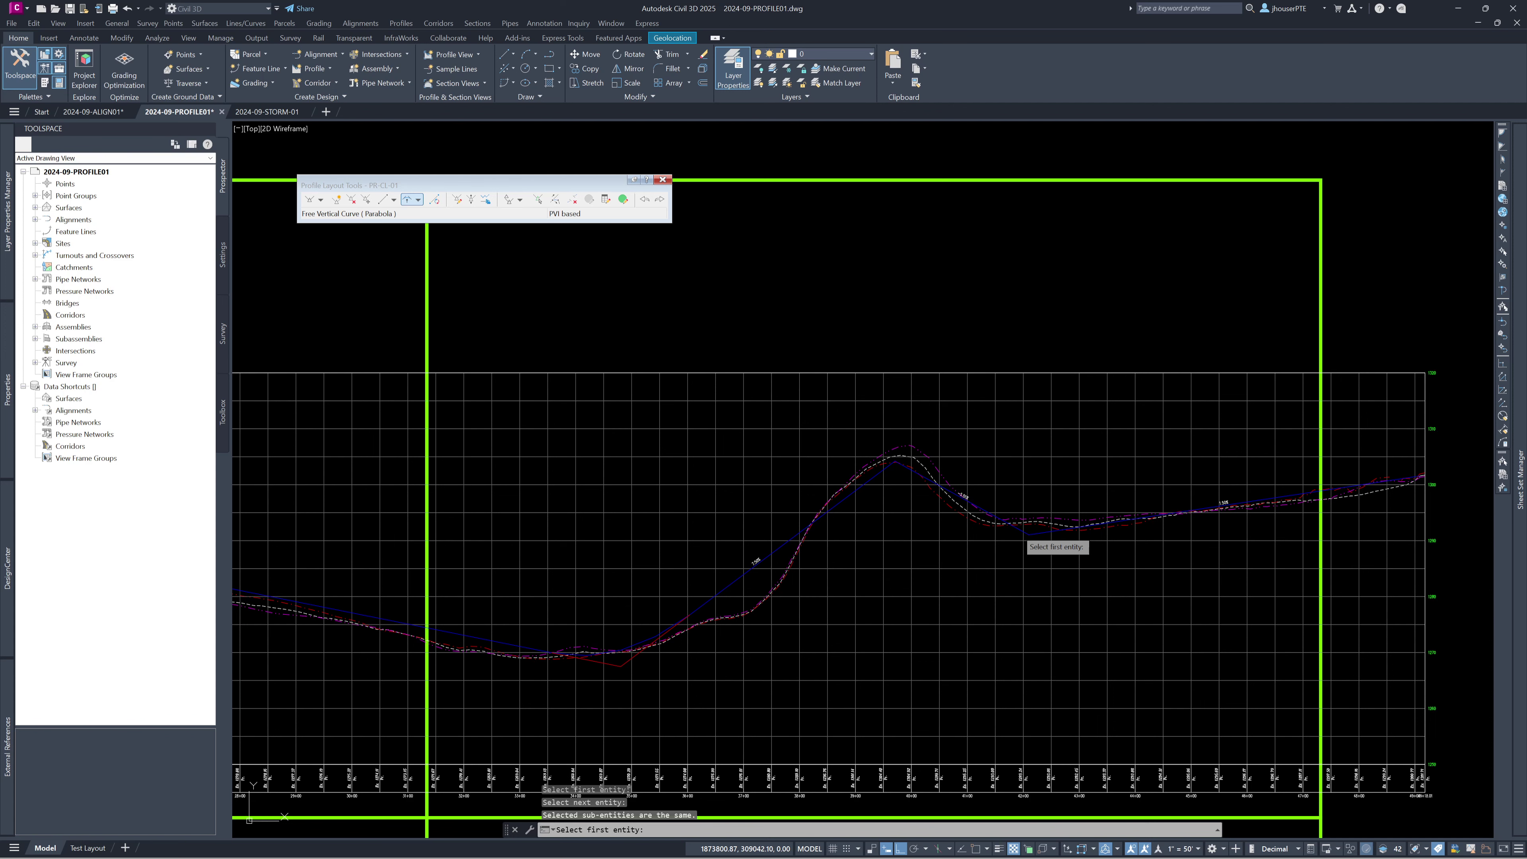
scroll(504, 627, "down", 2)
key("Escape")
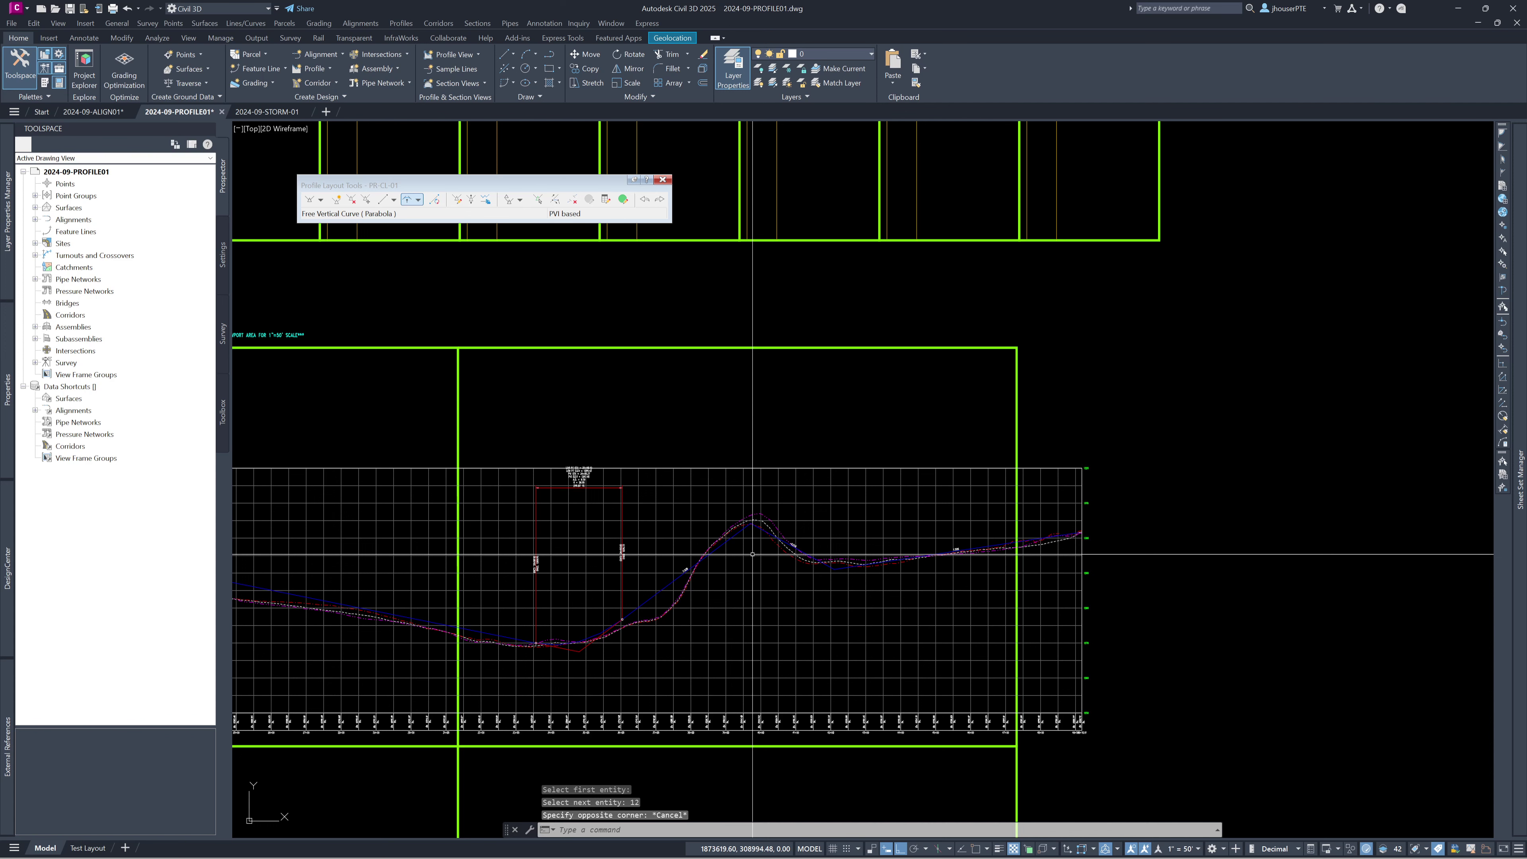
scroll(818, 560, "up", 8)
left_click(1027, 599)
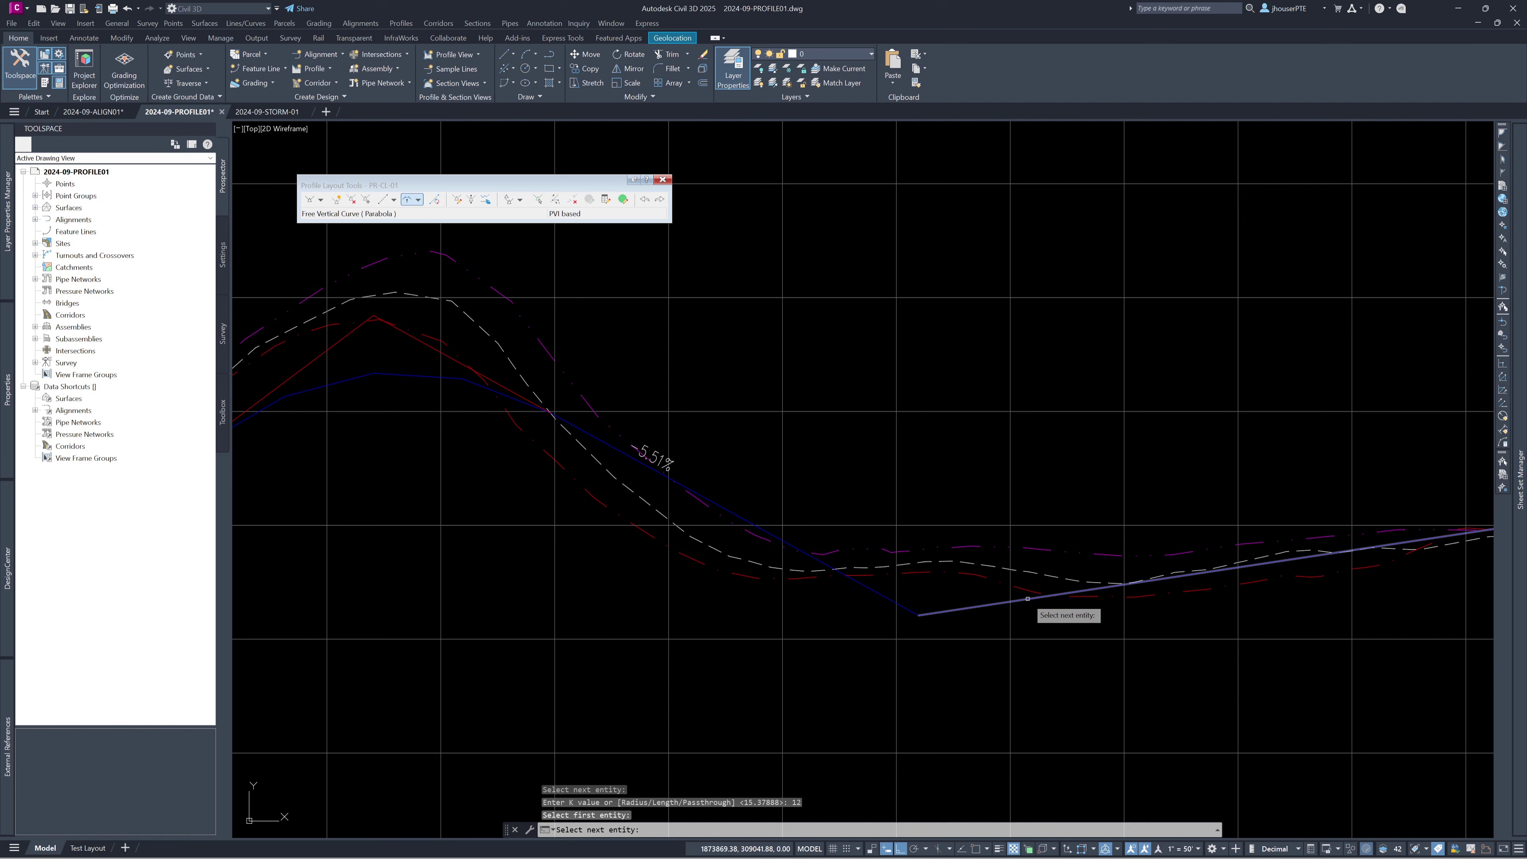
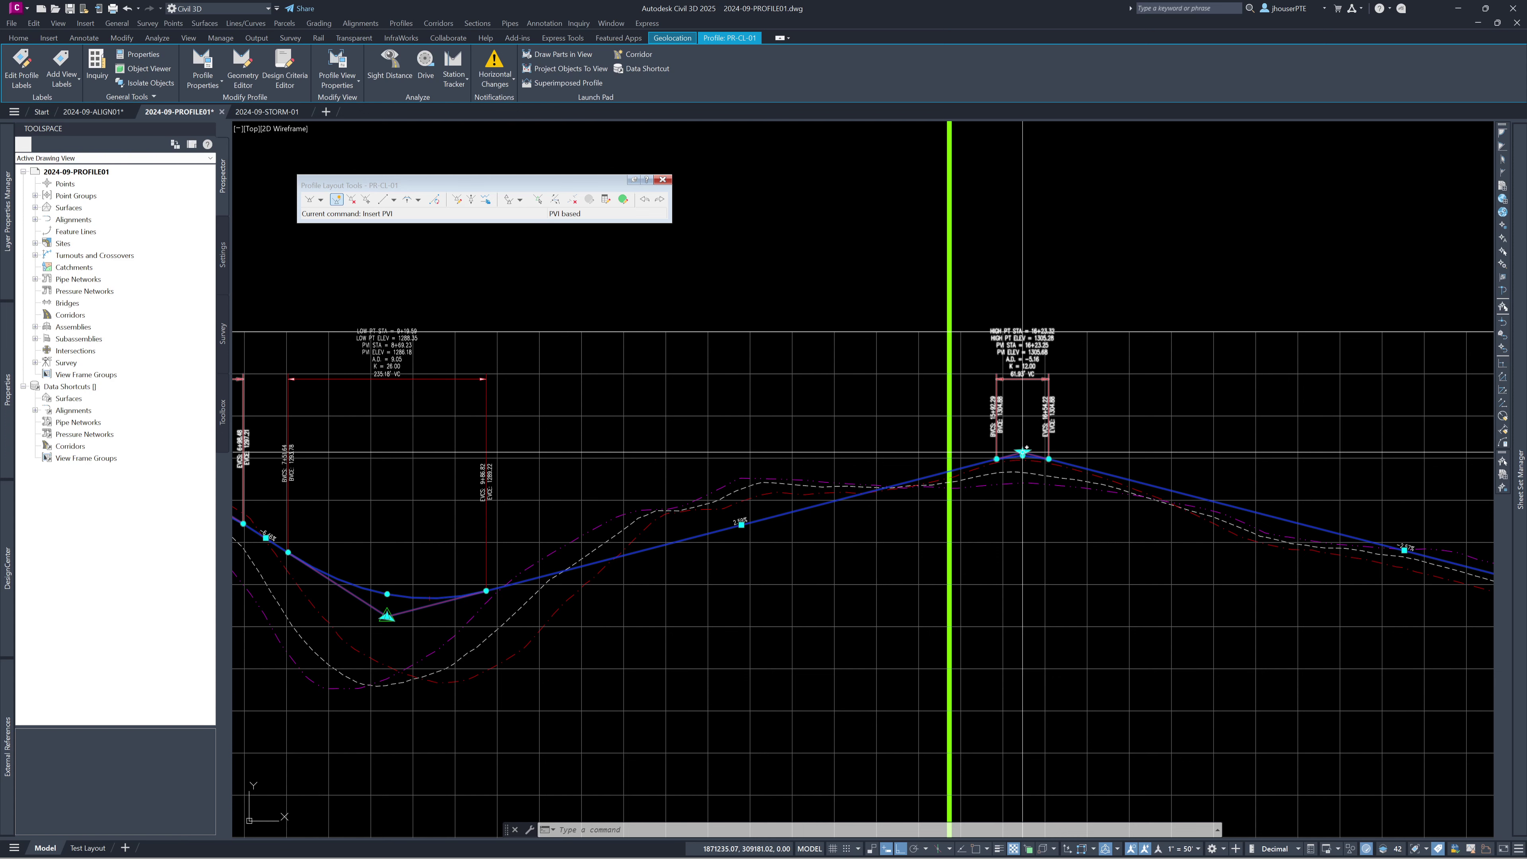
key("Escape")
key("Escape")
scroll(823, 625, "down", 8)
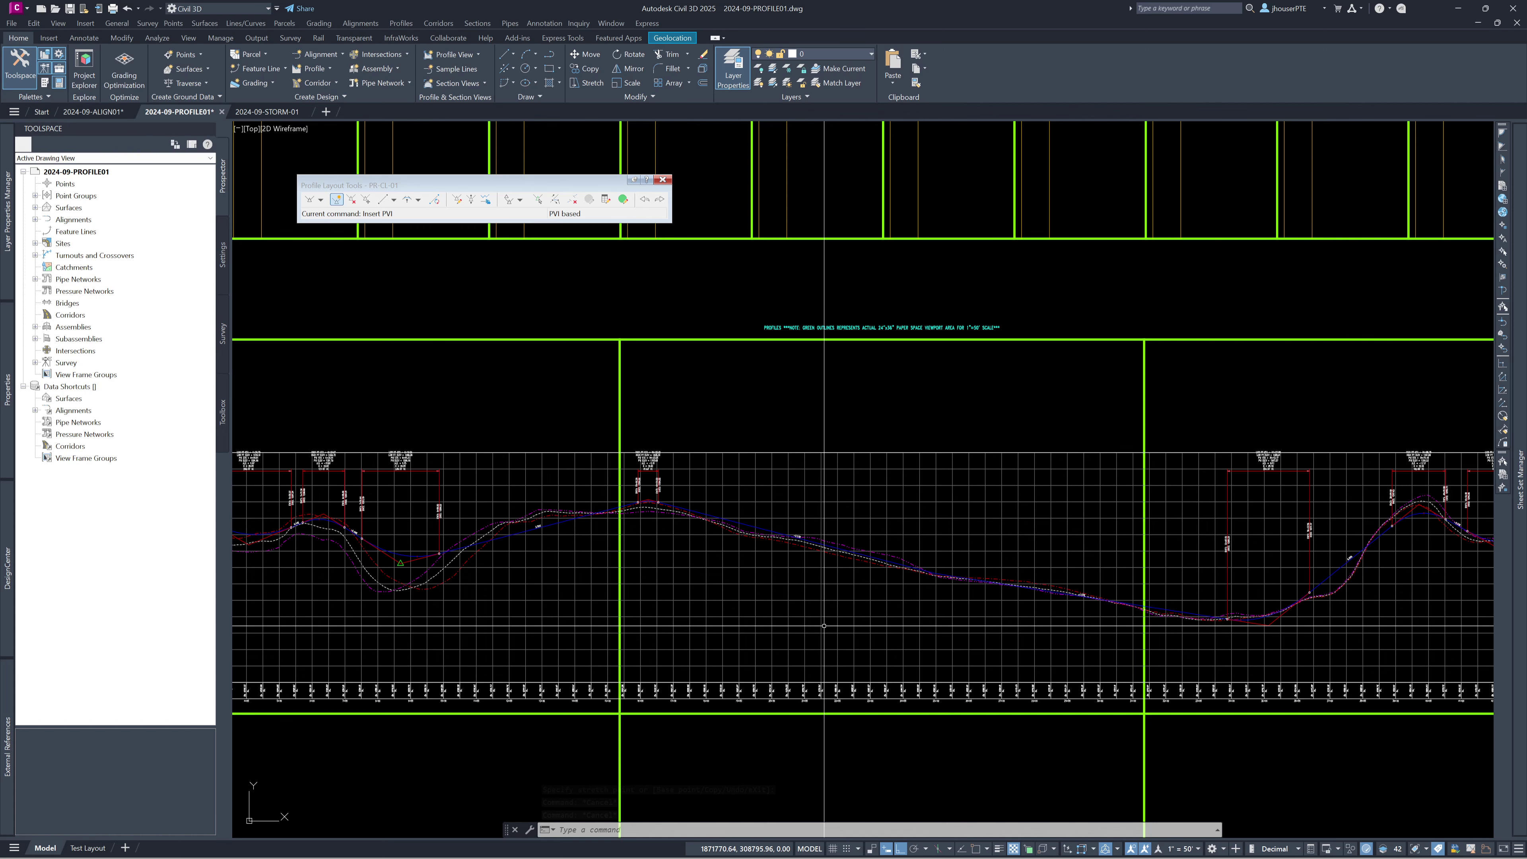
scroll(823, 626, "up", 5)
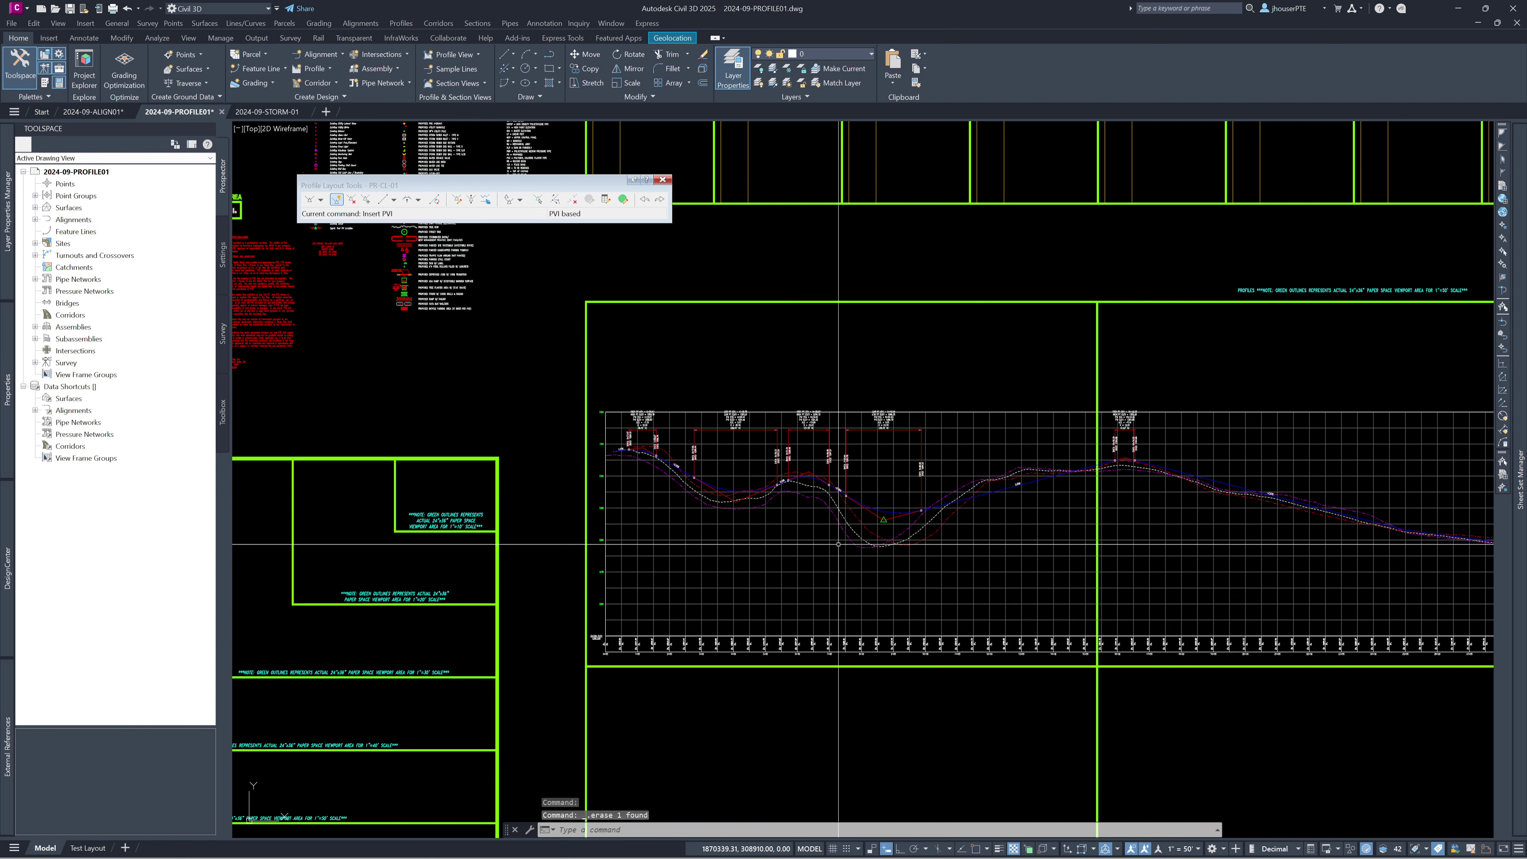
scroll(838, 543, "up", 5)
middle_click_drag(837, 543, 1198, 676)
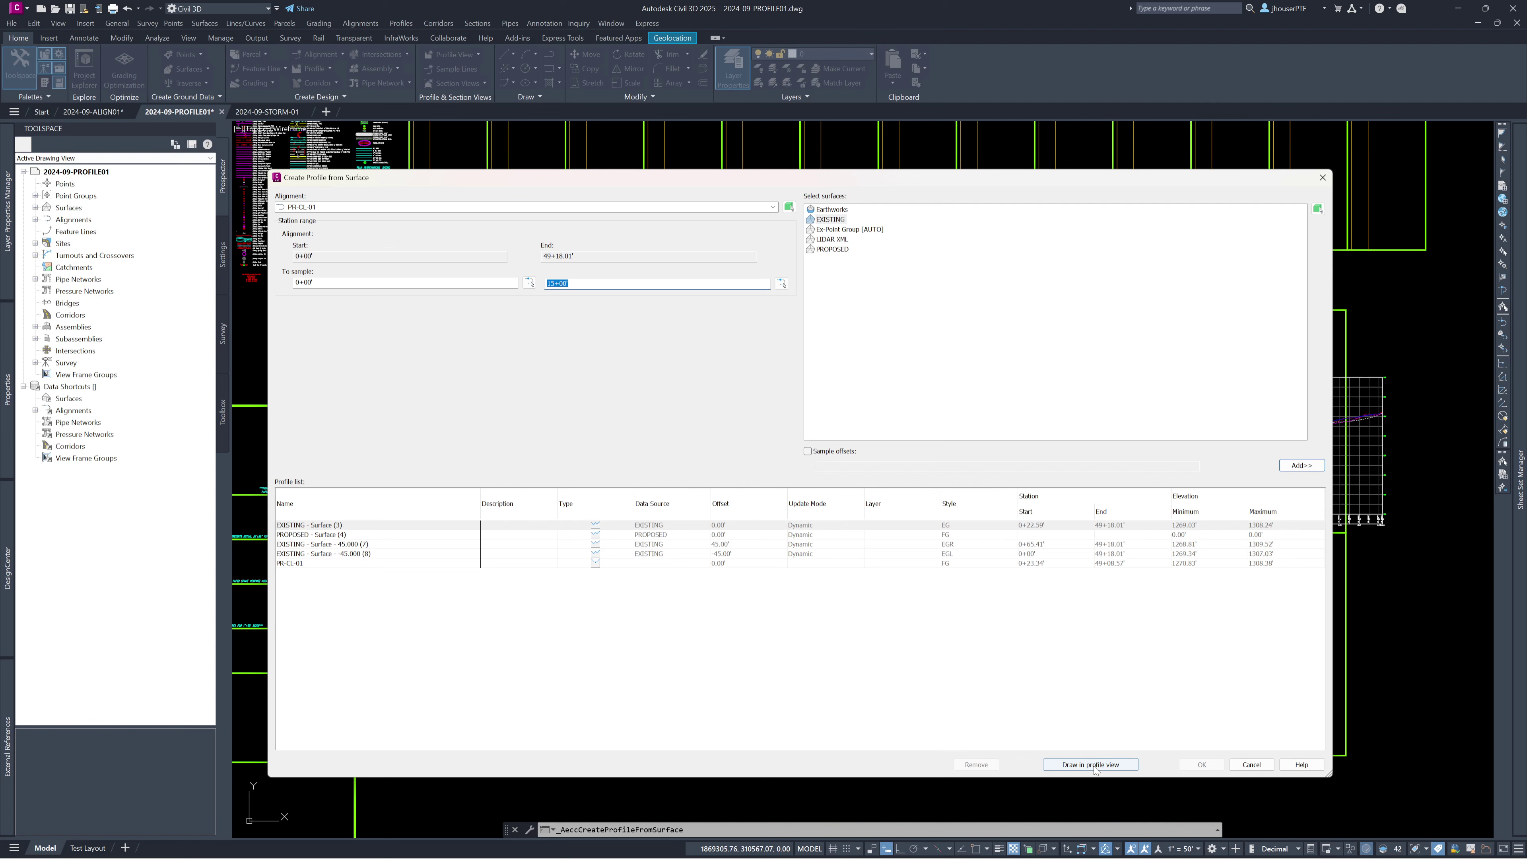
- Create a second profile view of the centerline alignment named PR-CL-01 0 TO 1500 and place it in the sheet outline below the existing view
left_click(1092, 765)
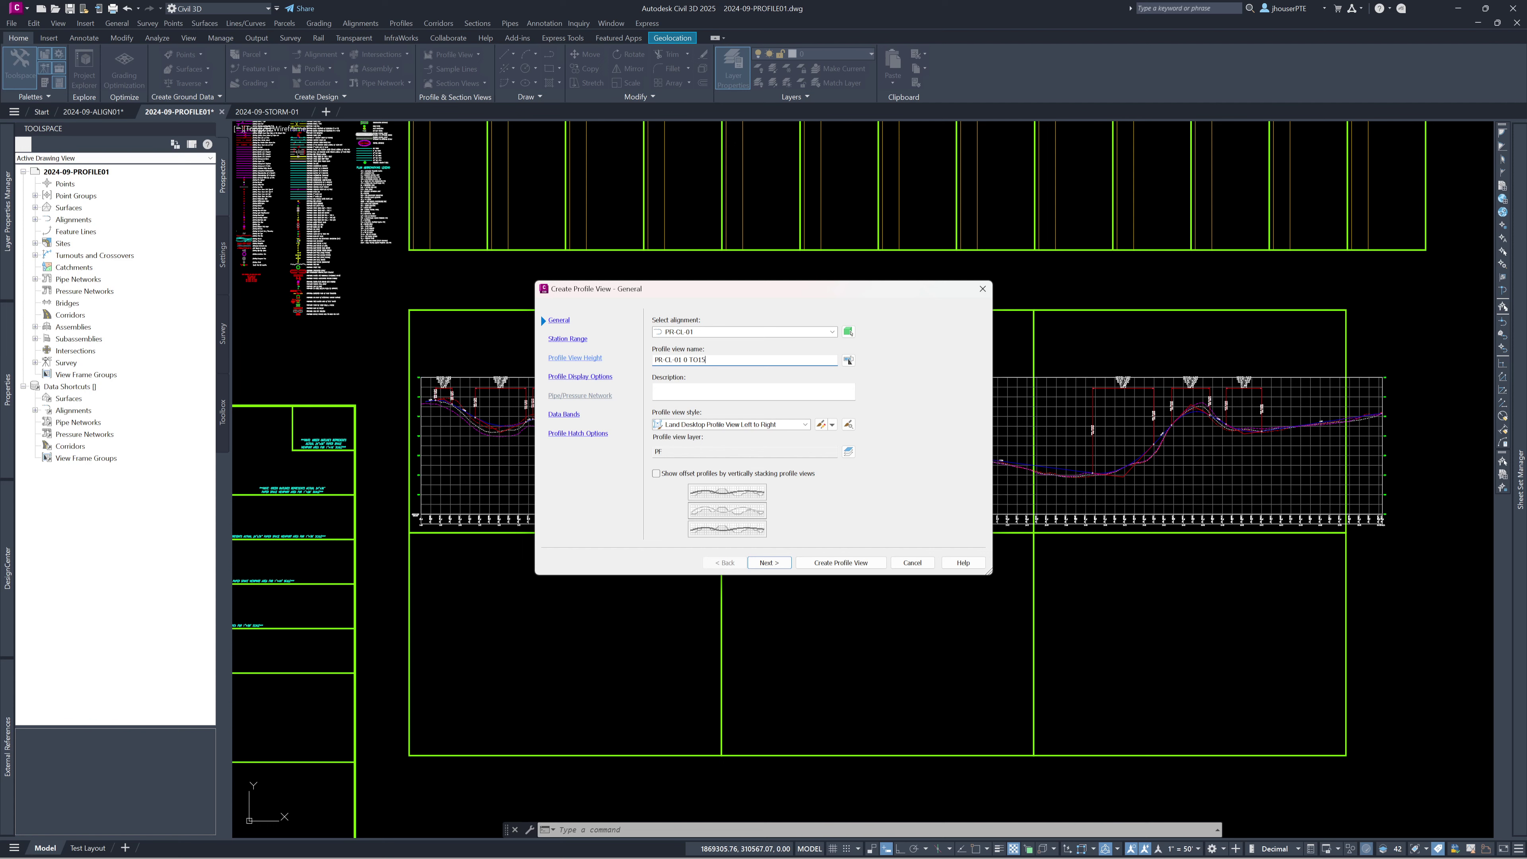
left_click(578, 433)
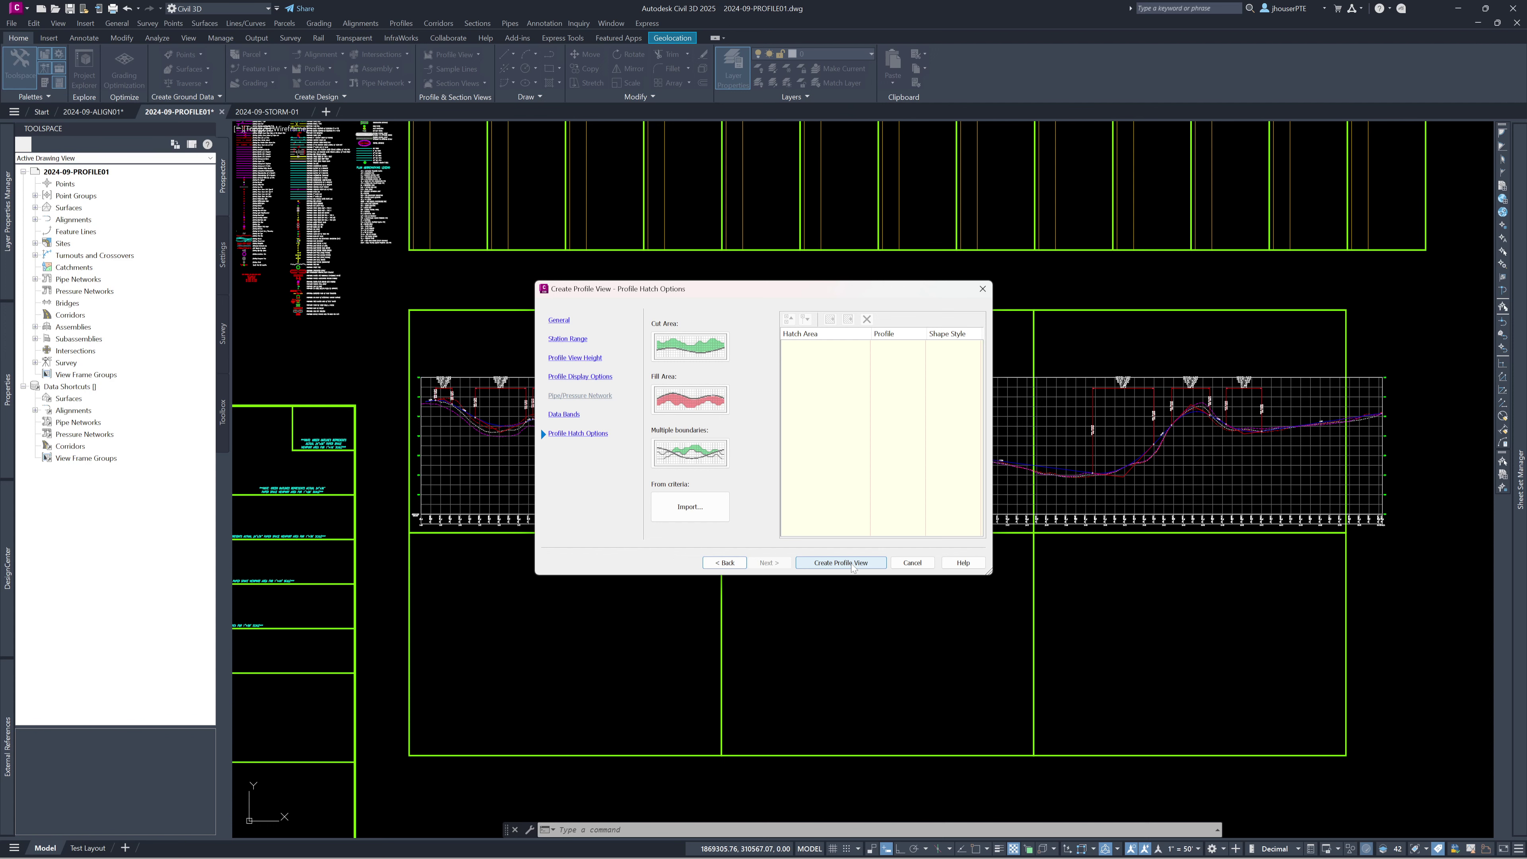
left_click(840, 562)
left_click(410, 723)
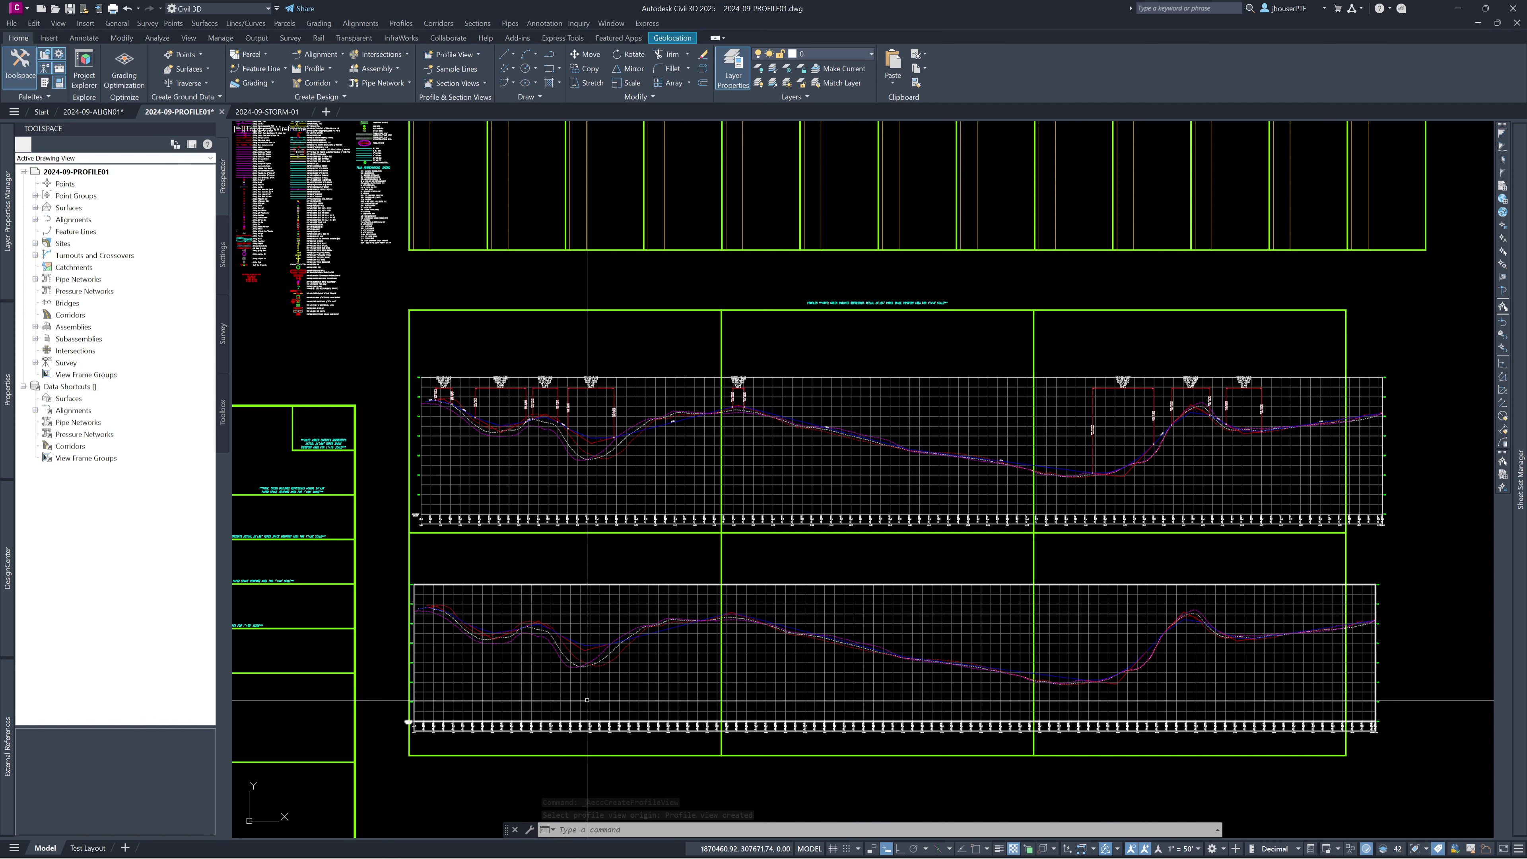
- Limit the new profile view to a user-specified station range from 0+00 to 1500
scroll(957, 642, "up", 4)
left_click(628, 544)
right_click(628, 544)
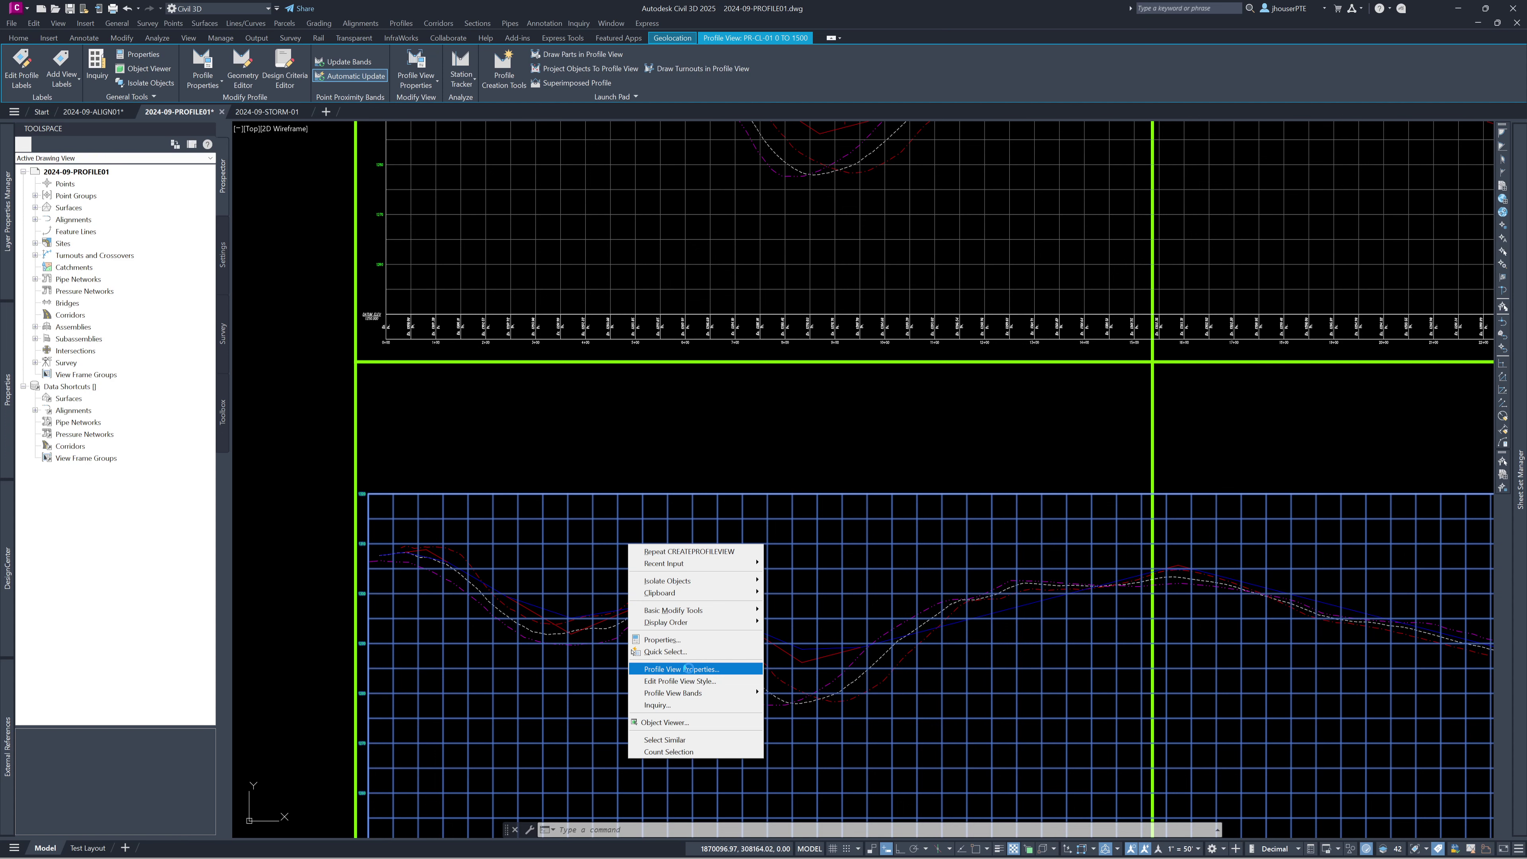
left_click(688, 668)
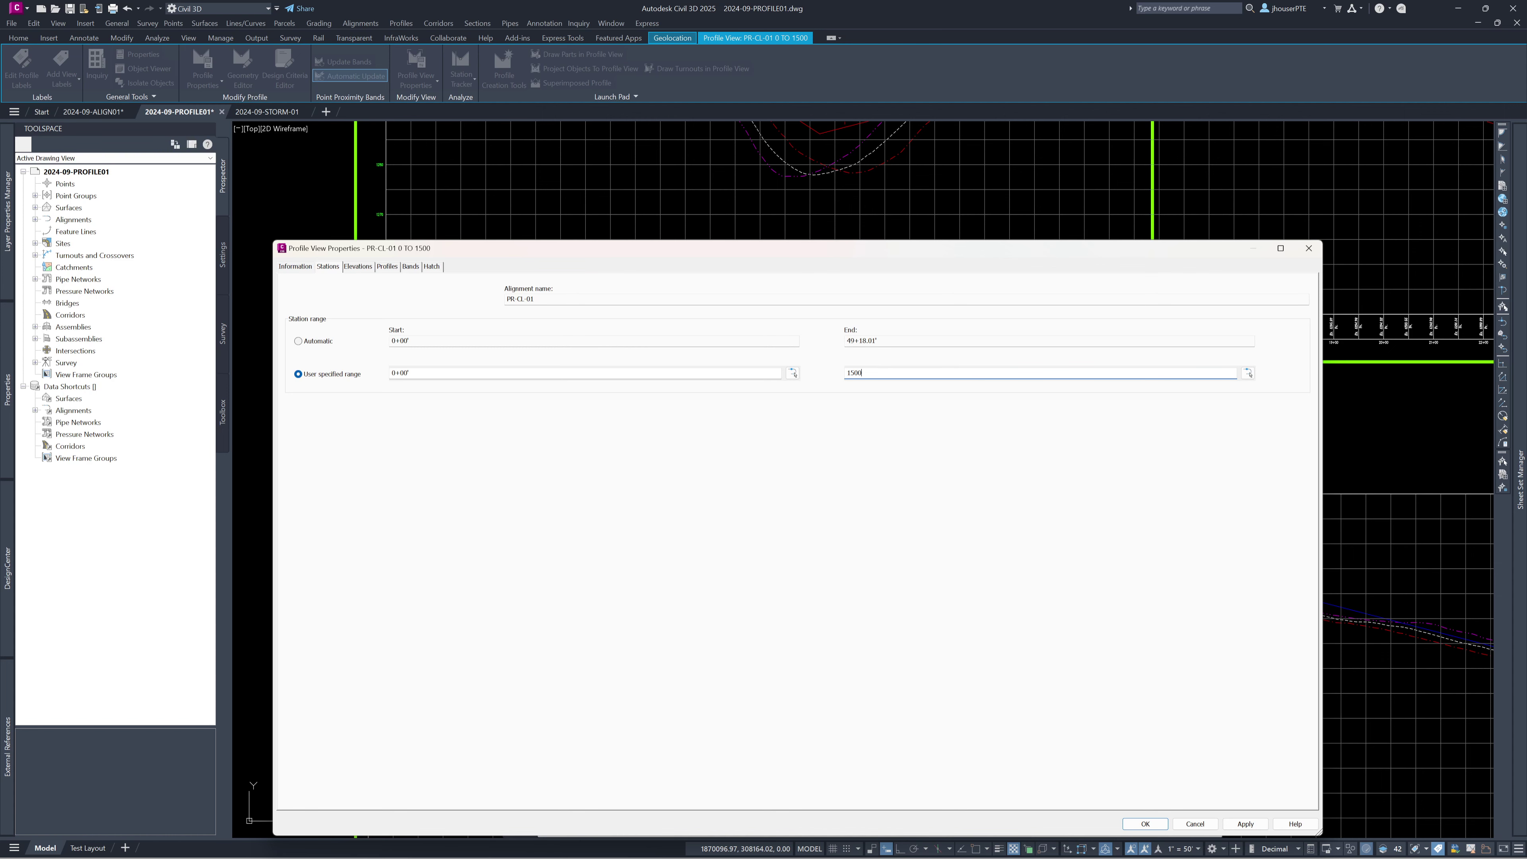
key("Return")
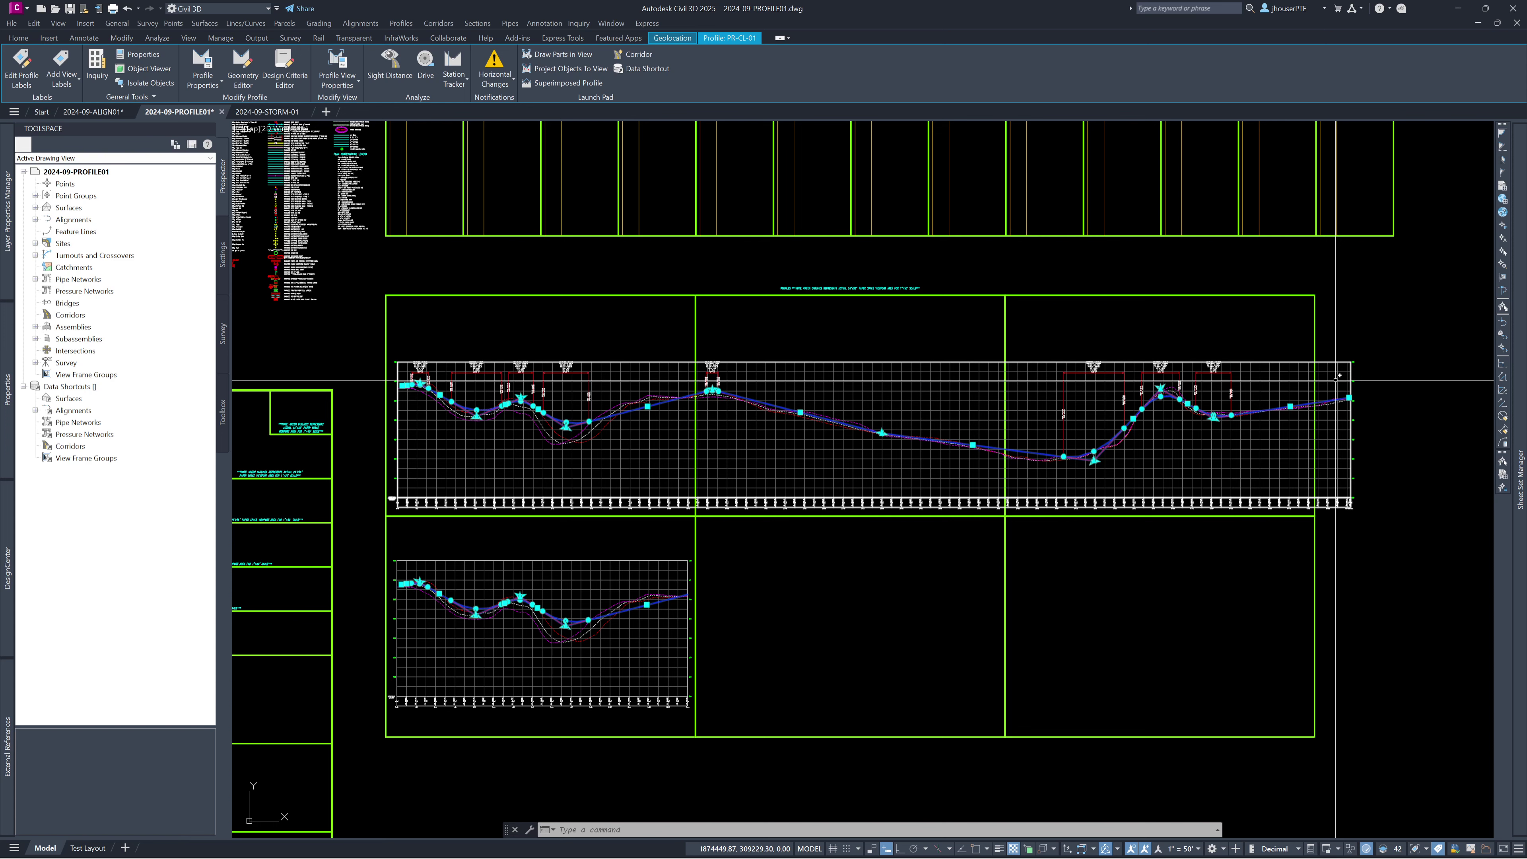
- Try lowering the second crest PVI of the proposed profile while both profile views are in sight, and deselect the profile
scroll(551, 598, "up", 2)
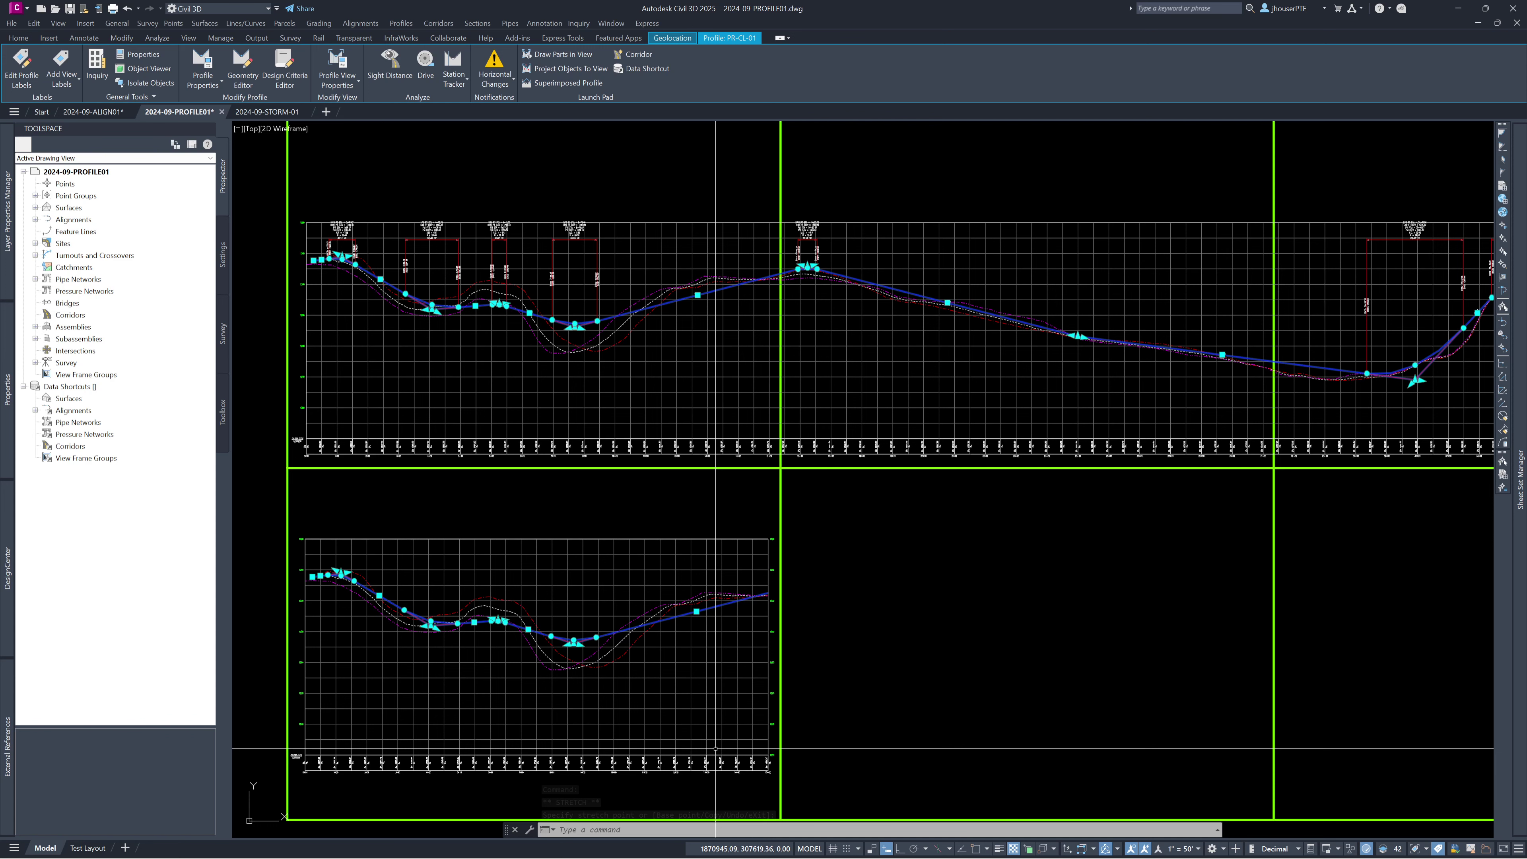
key("Escape")
scroll(466, 679, "down", 3)
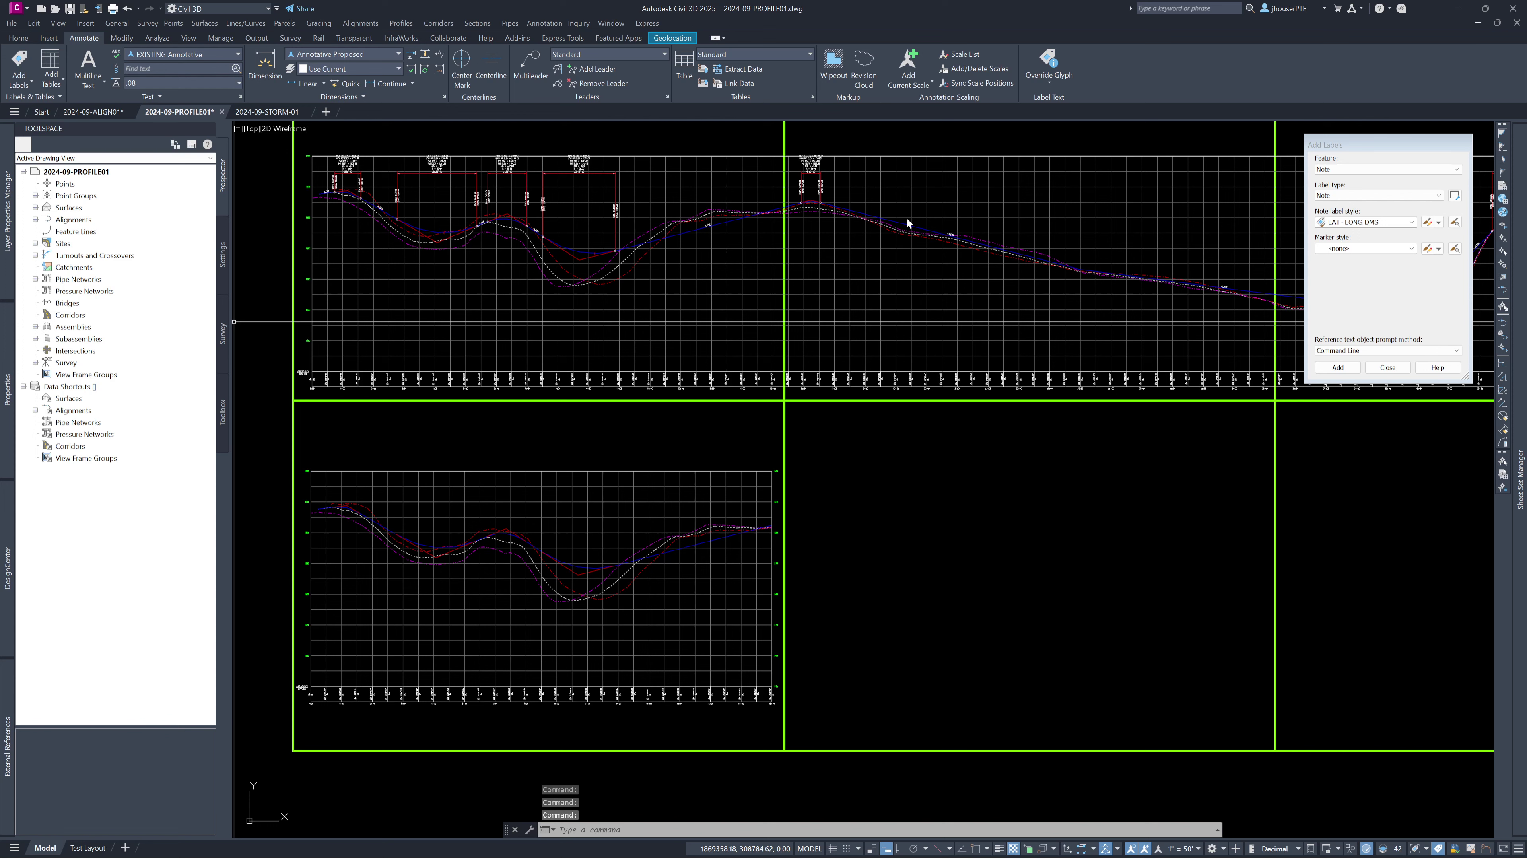
left_click(579, 568)
right_click(584, 573)
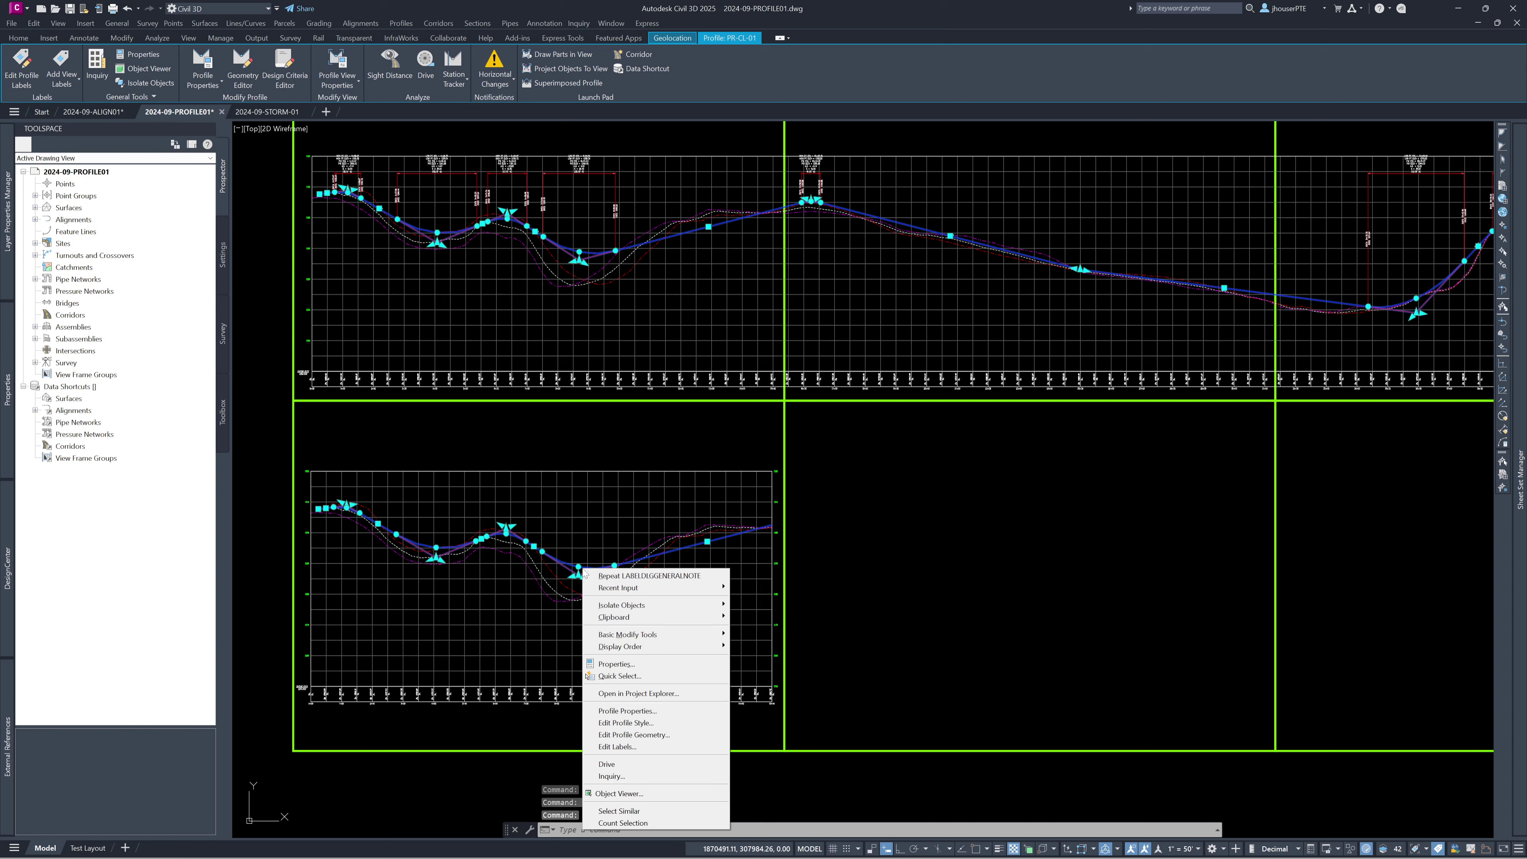
key("Escape")
key("Escape")
scroll(680, 654, "down", 2)
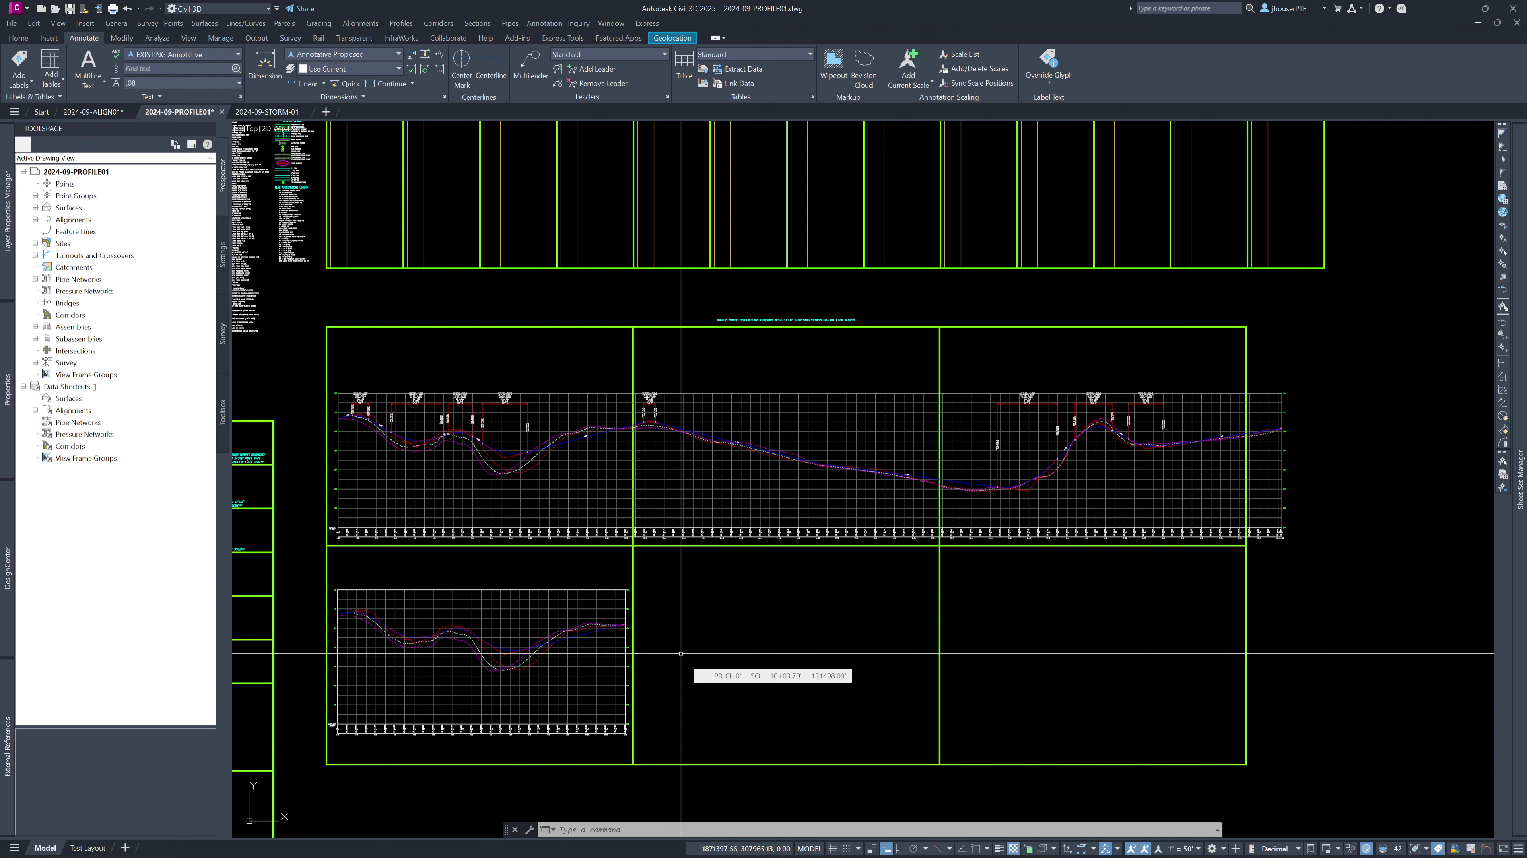
middle_click_drag(506, 525, 558, 566)
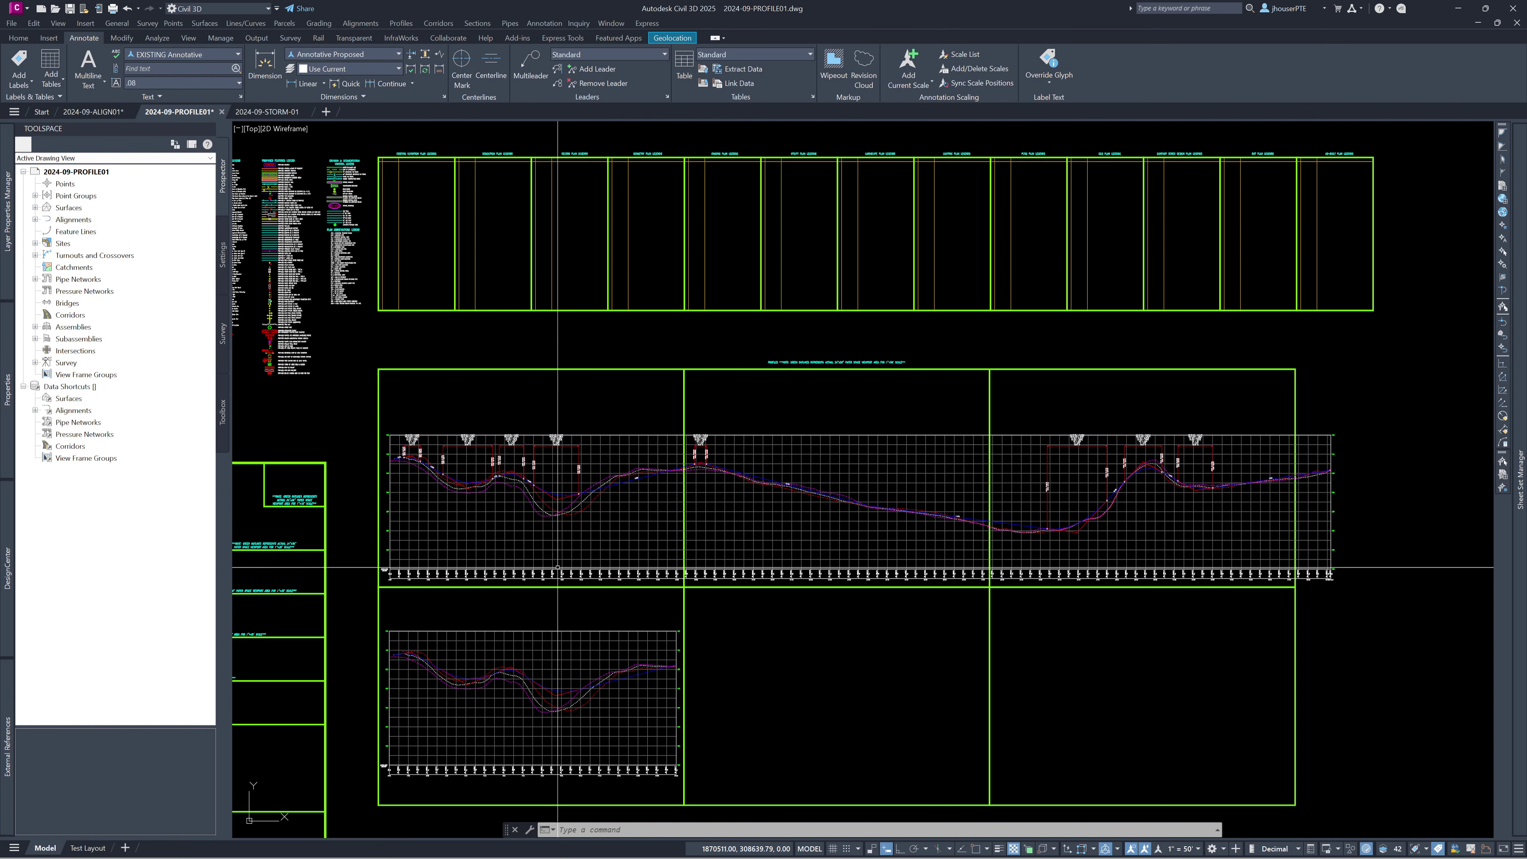
scroll(596, 523, "up", 4)
middle_click_drag(596, 523, 1031, 664)
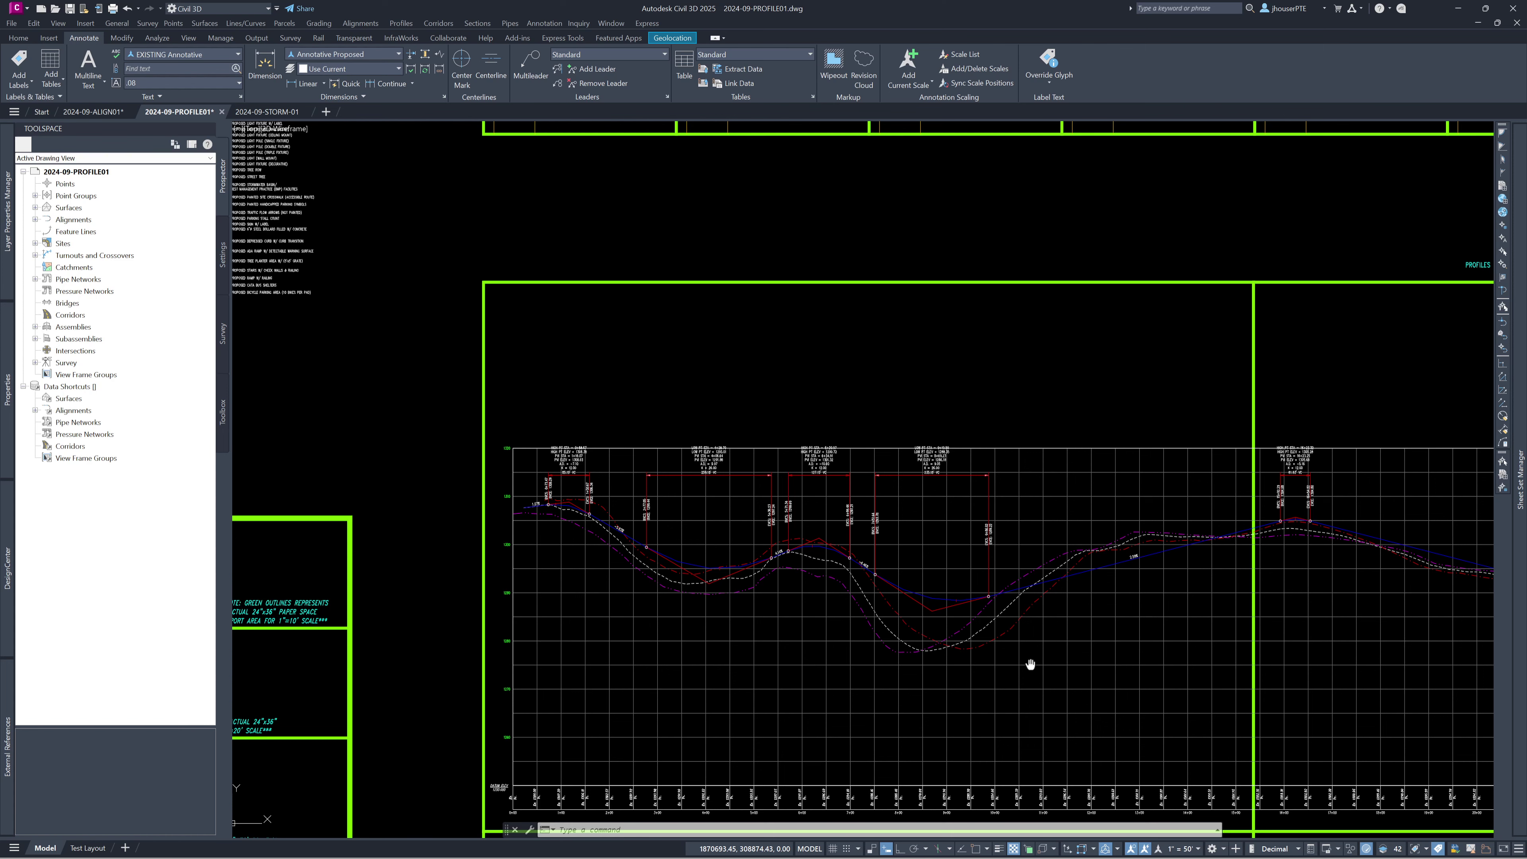
middle_click_drag(1029, 664, 828, 609)
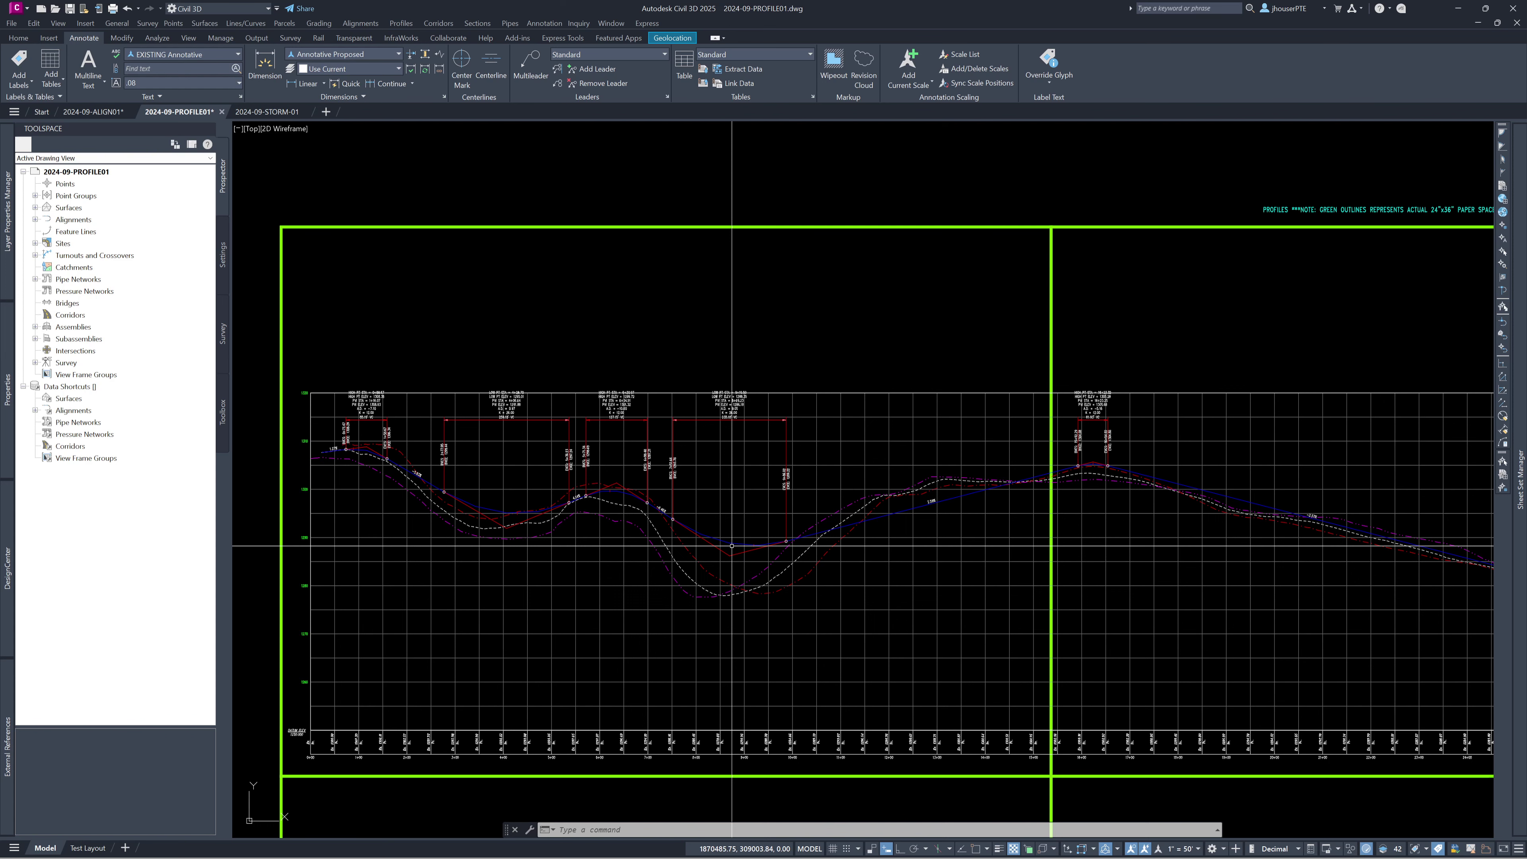
scroll(732, 545, "down", 5)
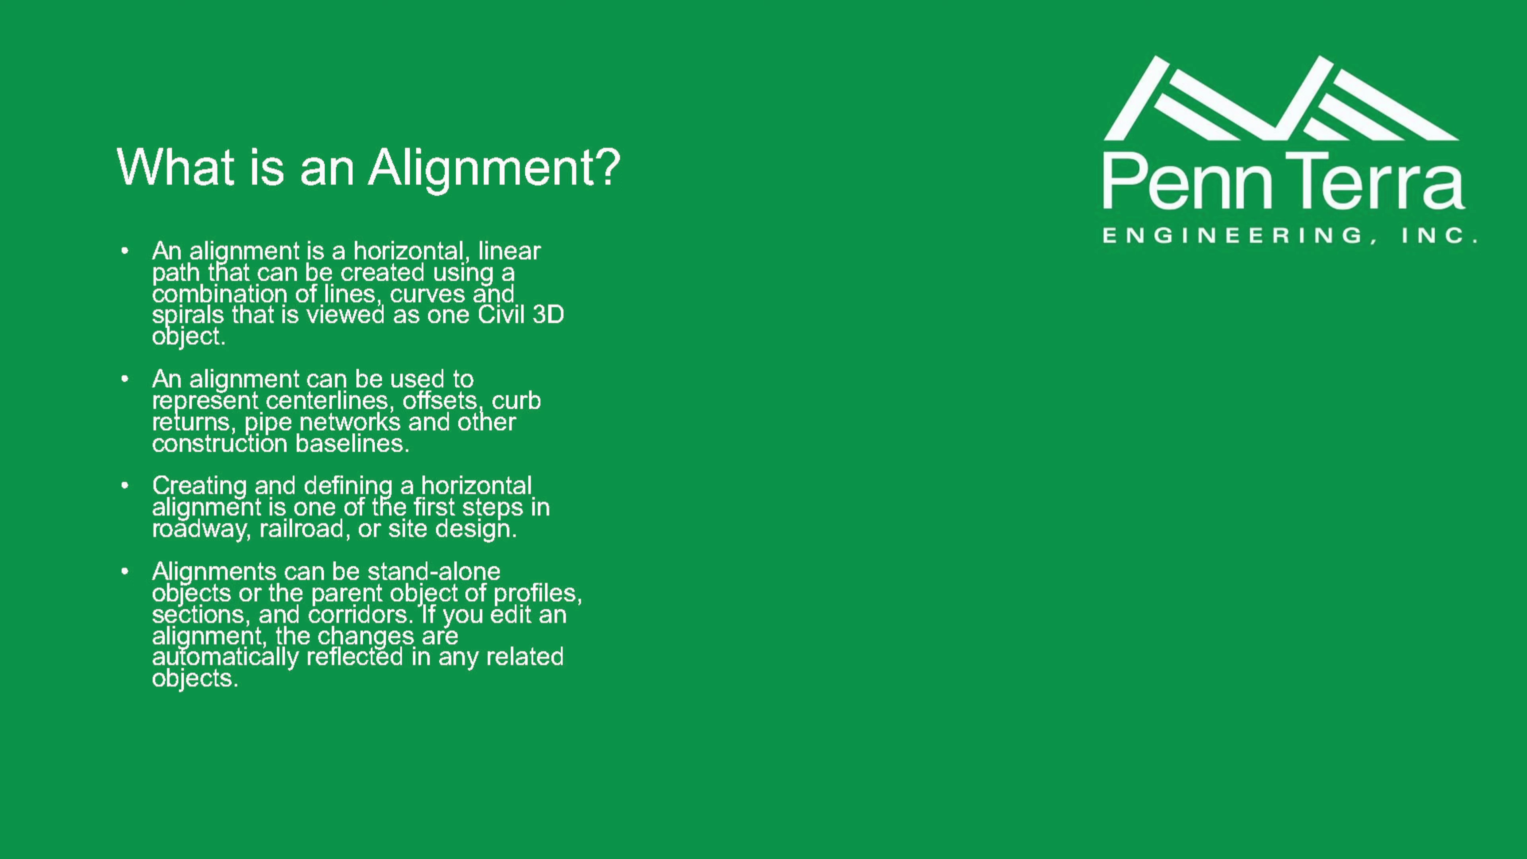
key("Right")
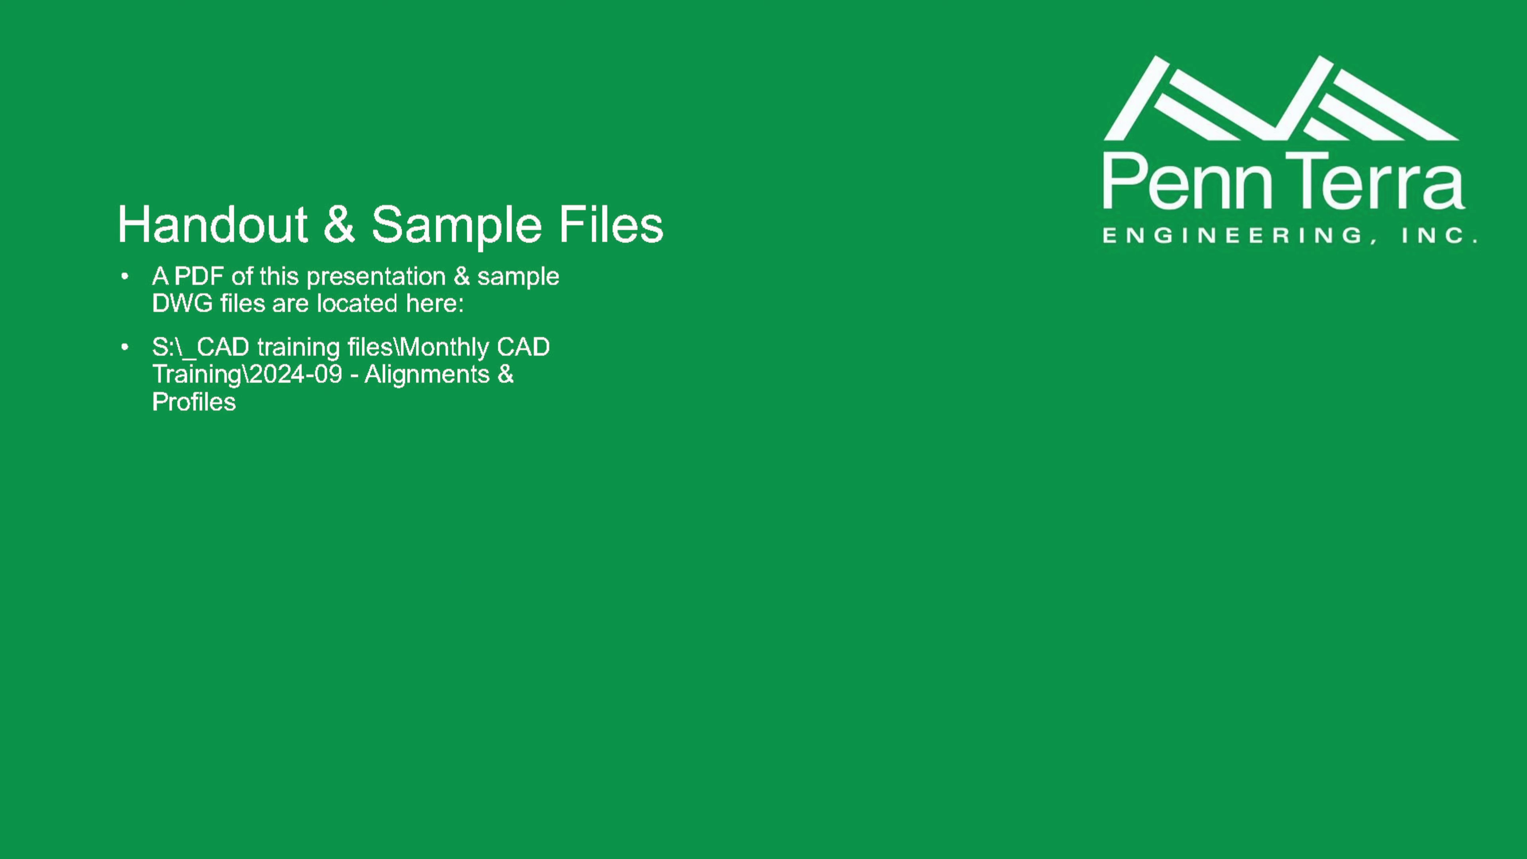